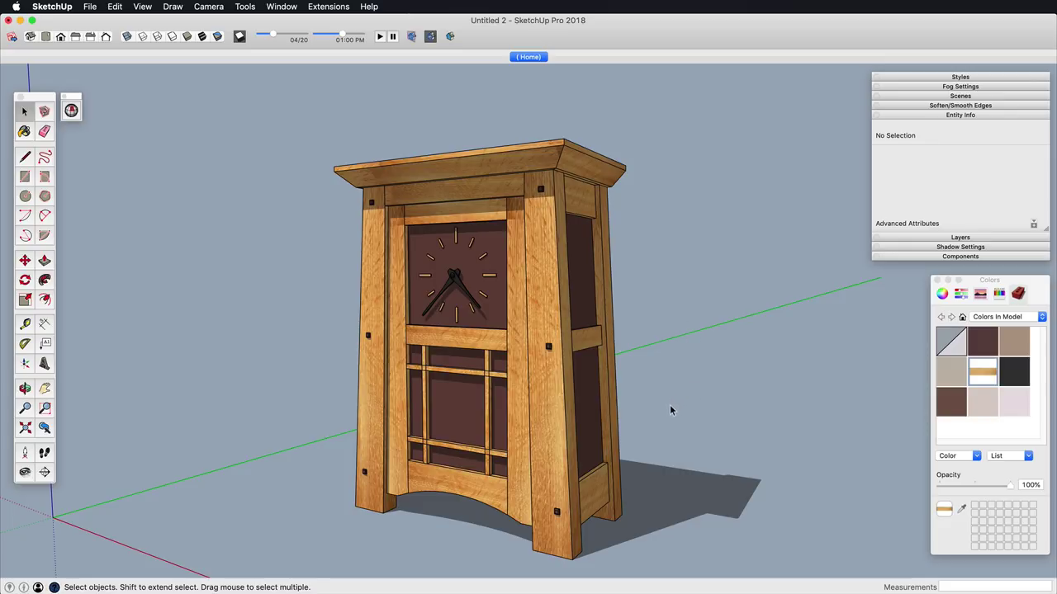
Step: Examine the finished mantel clock model from several angles and distances
shift+middle_drag(533, 442, 581, 411)
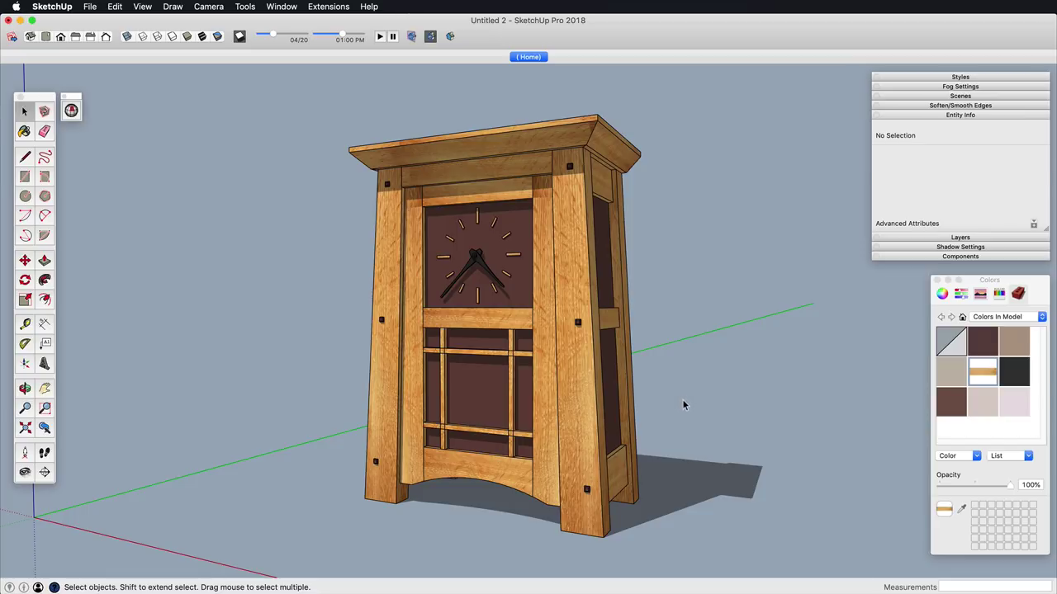
key(o)
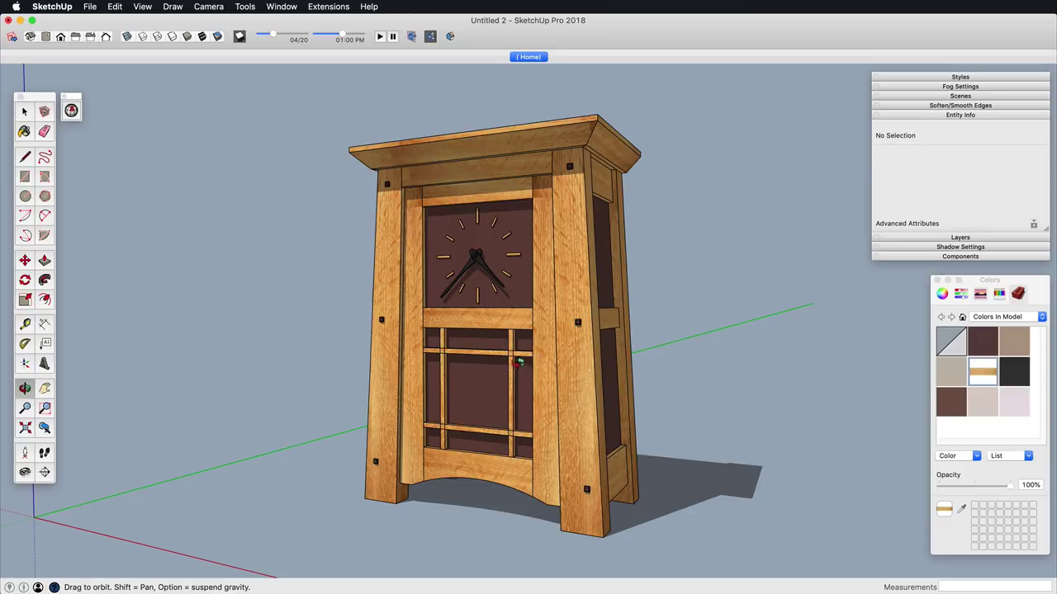
drag(496, 372, 452, 325)
key(z)
key(h)
key(o)
key(z)
key(h)
key(x)
key(o)
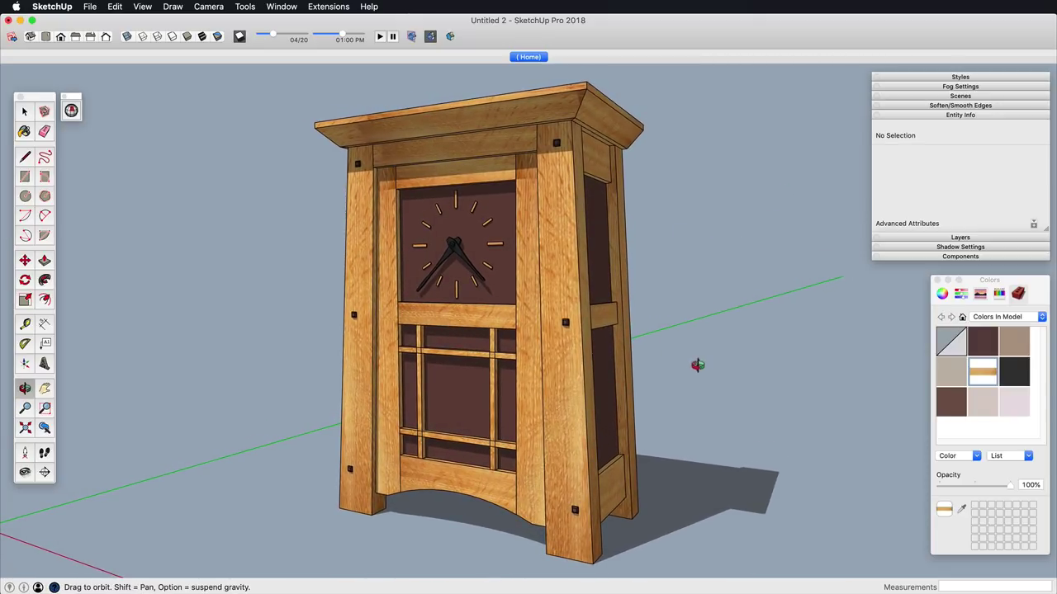
key(space)
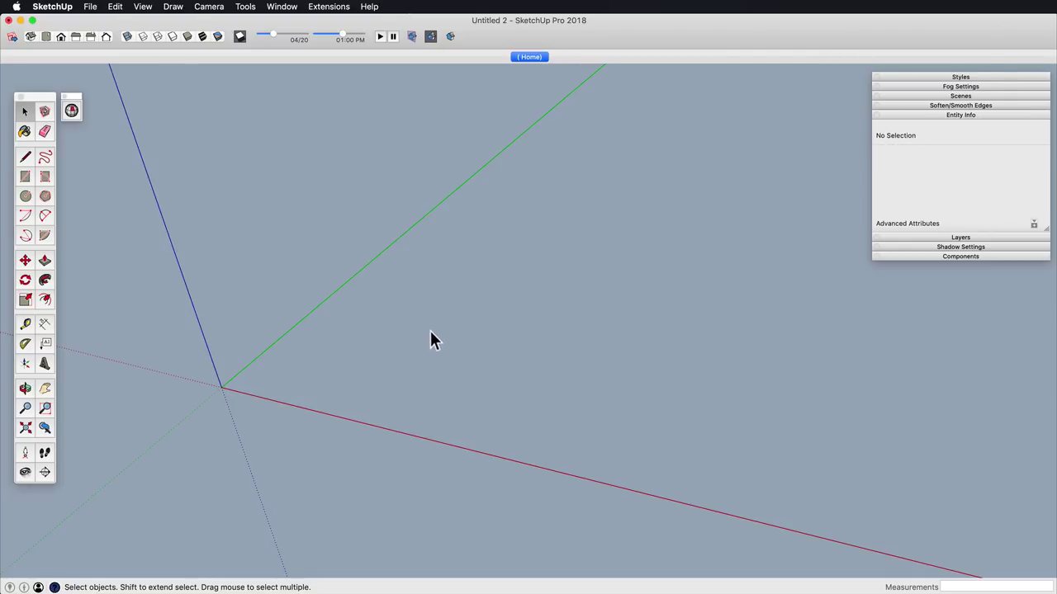
Step: Draw a 14 by 6 inch rectangle on the ground plane near the origin
key(r)
click(349, 364)
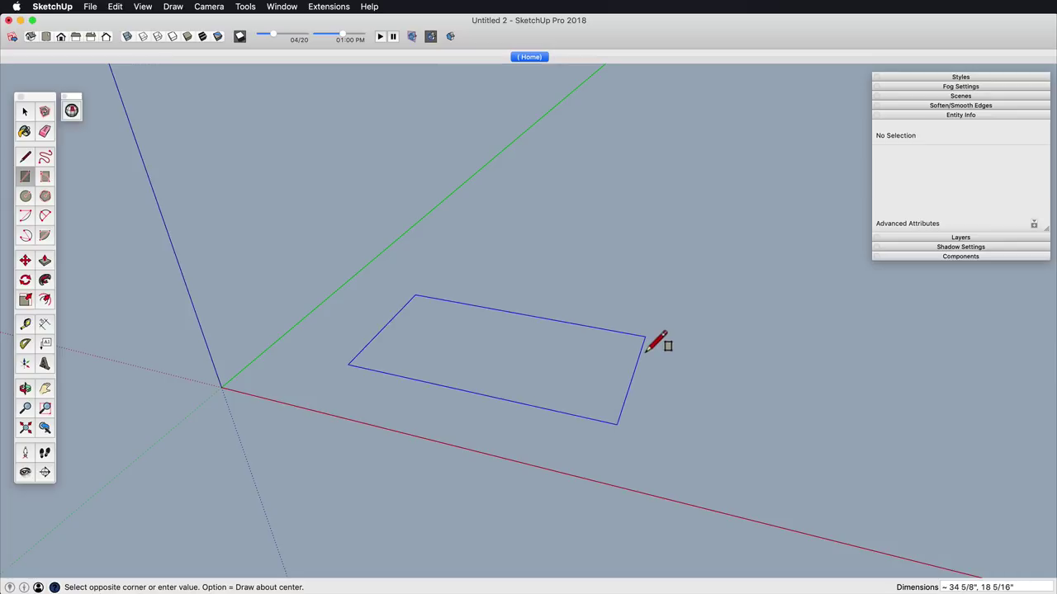
text(14,6)
key(Return)
Step: Extrude the rectangle upward 18 inches into a solid box
middle_drag(438, 369, 499, 373)
key(p)
click(514, 388)
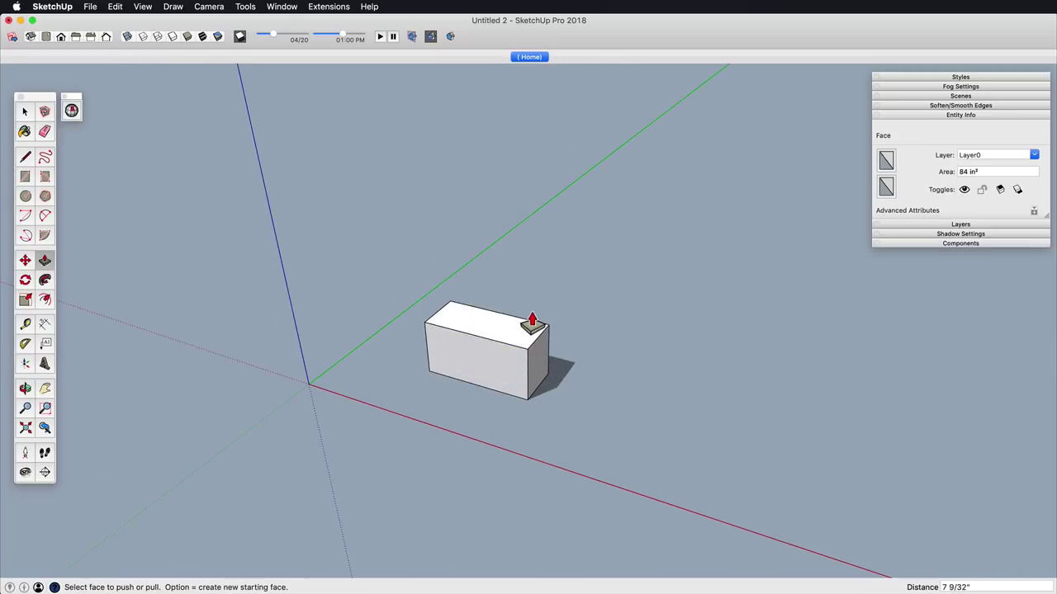
text(12)
key(Return)
key(h)
shift+middle_drag(388, 300, 409, 337)
middle_drag(409, 337, 440, 330)
Step: Select the whole box and turn it into a group
key(space)
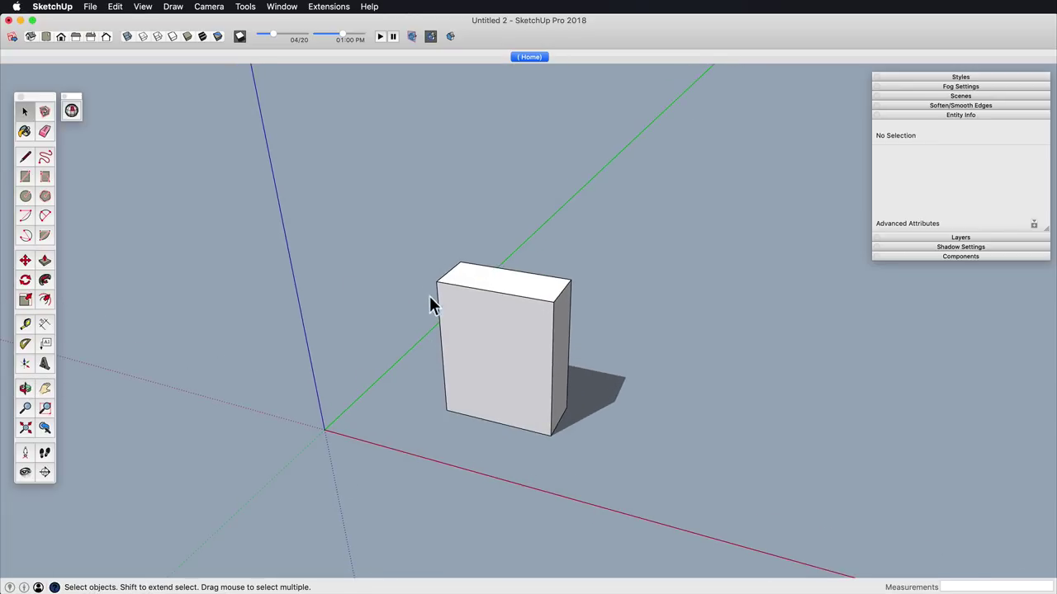
drag(388, 215, 601, 450)
key(super+g)
middle_drag(525, 334, 452, 412)
scroll(519, 237, up, 4)
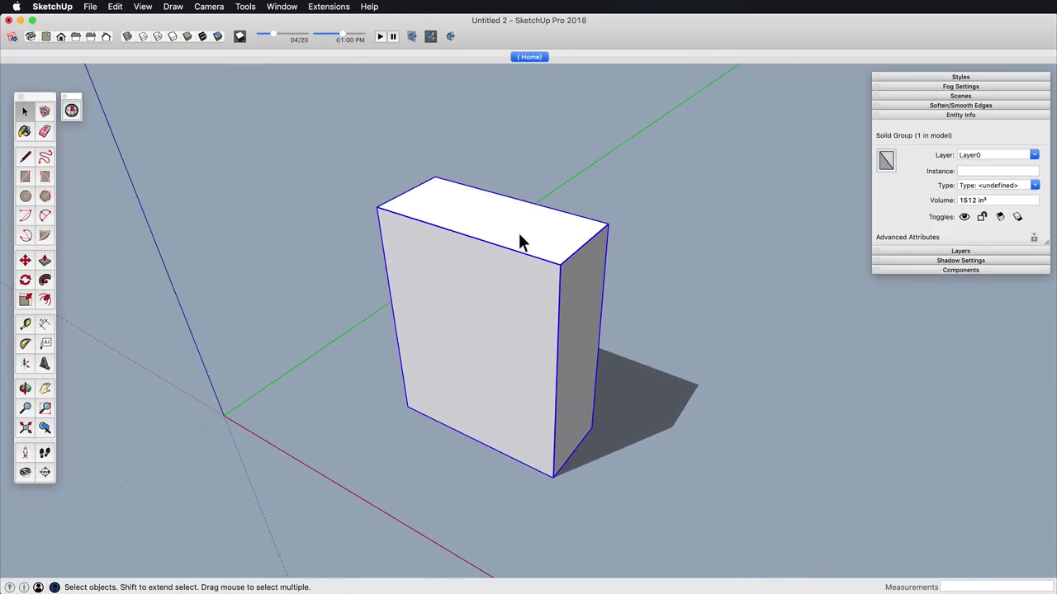
Step: Place a guide line across the top of the box, parallel to its short right edge
double_click(519, 238)
middle_drag(533, 462, 679, 358)
click(542, 417)
click(679, 366)
key(t)
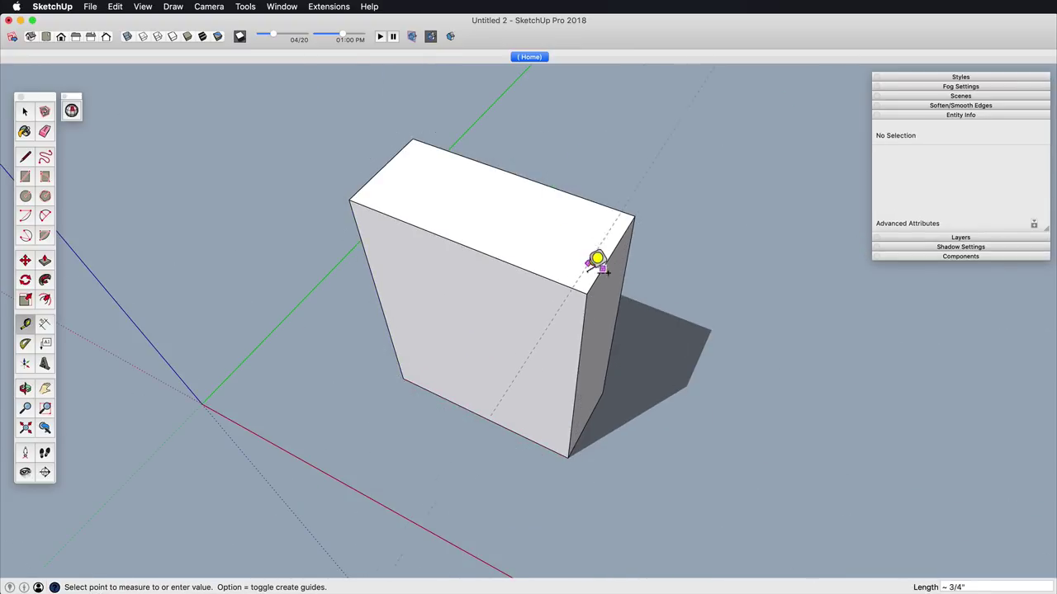
Step: Open the box group and try to scale its top face about its centre to the guide line
key(space)
double_click(535, 241)
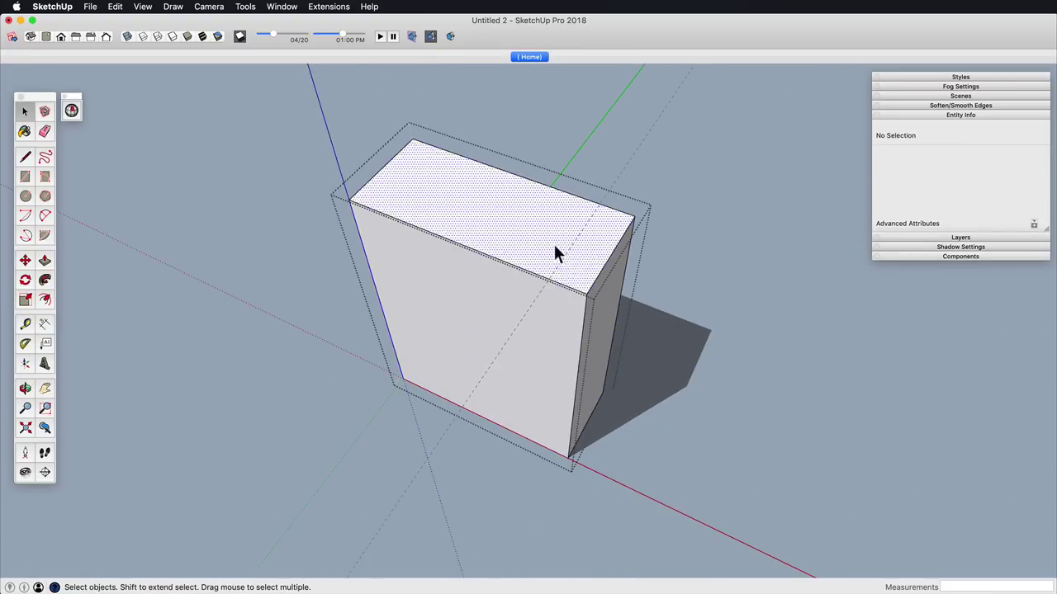
click(555, 245)
key(s)
alt+drag(613, 253, 580, 238)
key(space)
click(635, 254)
shift+middle_drag(562, 261, 721, 82)
drag(720, 81, 583, 236)
key(space)
key(e)
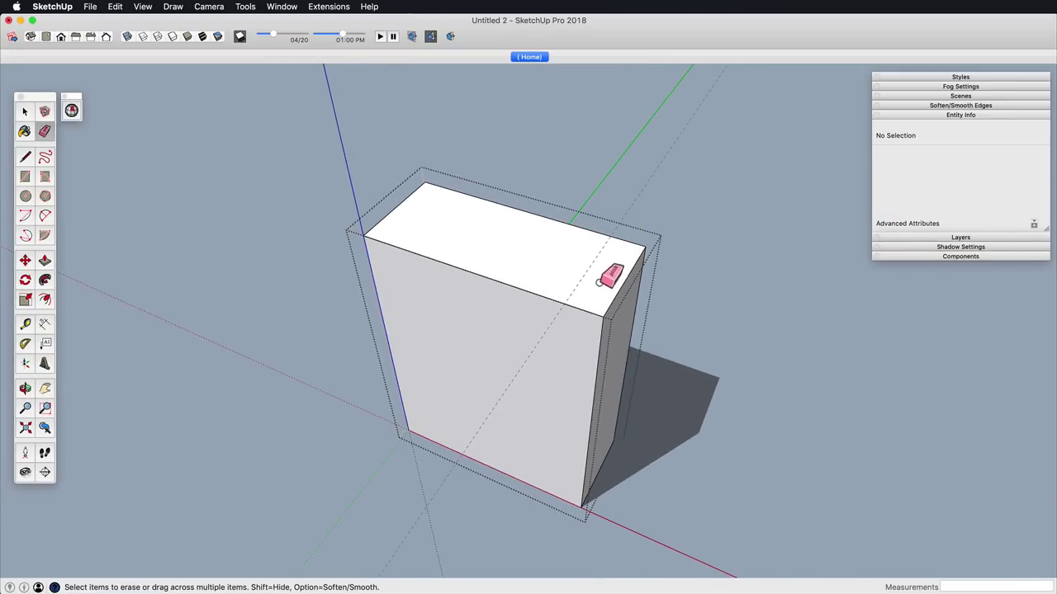
Step: Place a guide line 1.5 inches in from the top face's right edge and scale the face's width about its centre to it
key(t)
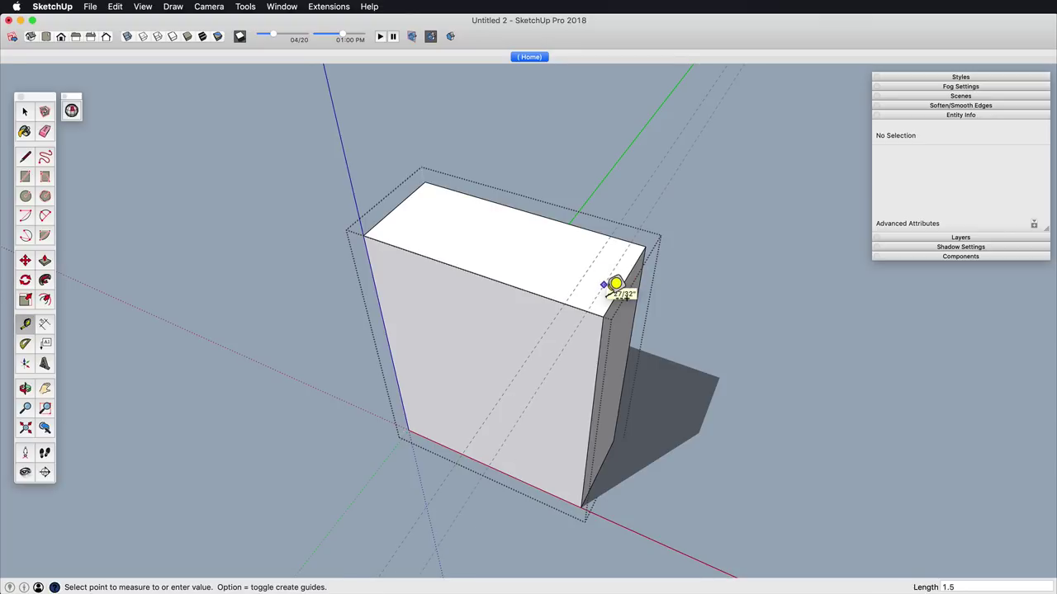
key(Return)
key(space)
click(541, 231)
key(s)
alt+drag(628, 282, 616, 274)
Step: Delete the guide lines crossing the tapered box
key(e)
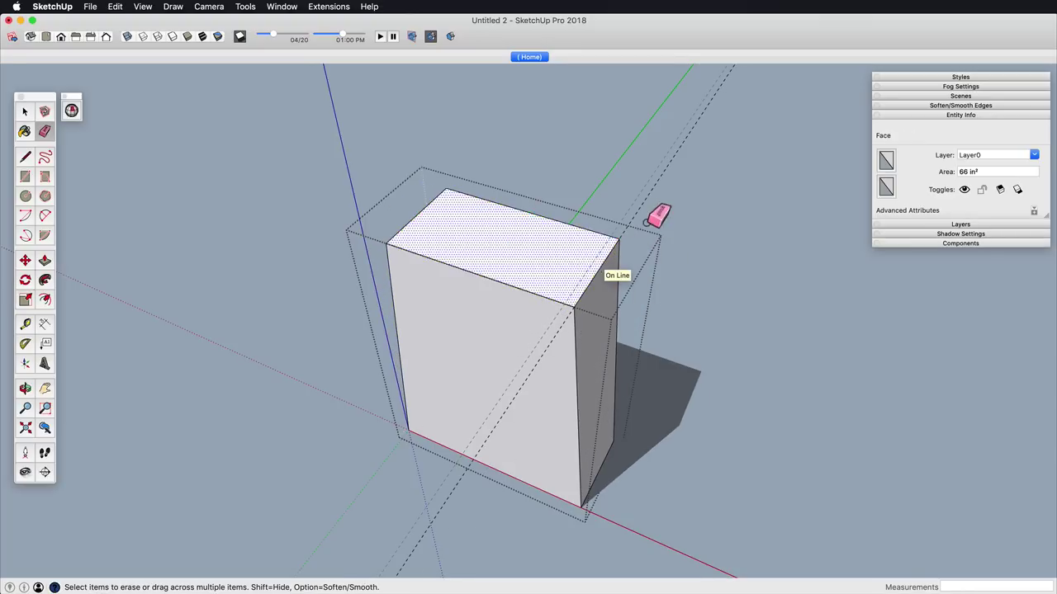
click(634, 221)
key(space)
click(687, 273)
key(shift+t)
Step: Move the tapered box's top face down 1 inch
double_click(567, 276)
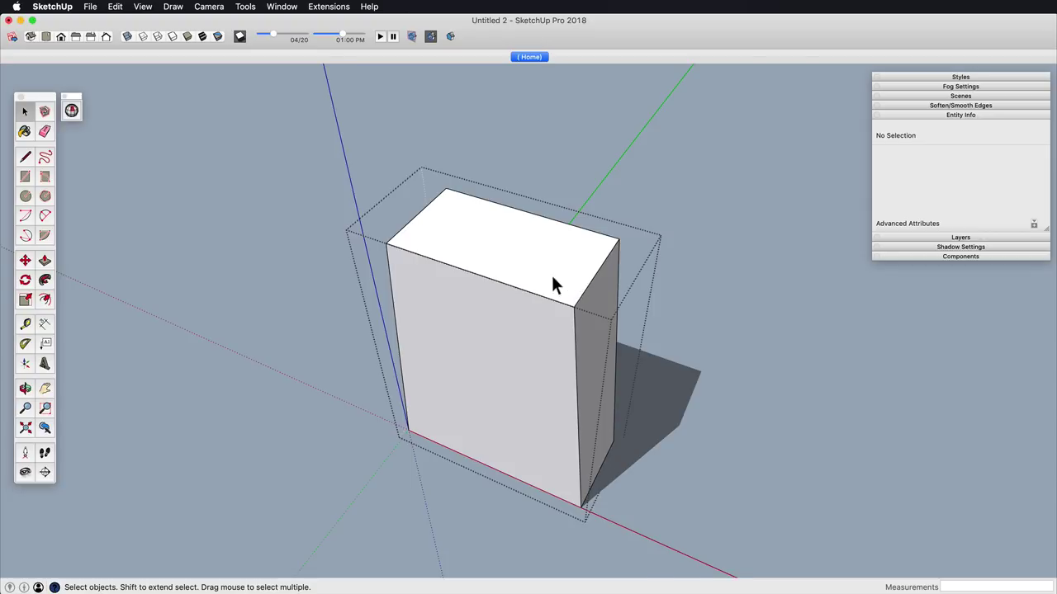
click(552, 277)
middle_drag(552, 278, 554, 226)
key(m)
click(545, 252)
click(550, 259)
text(1)
key(Return)
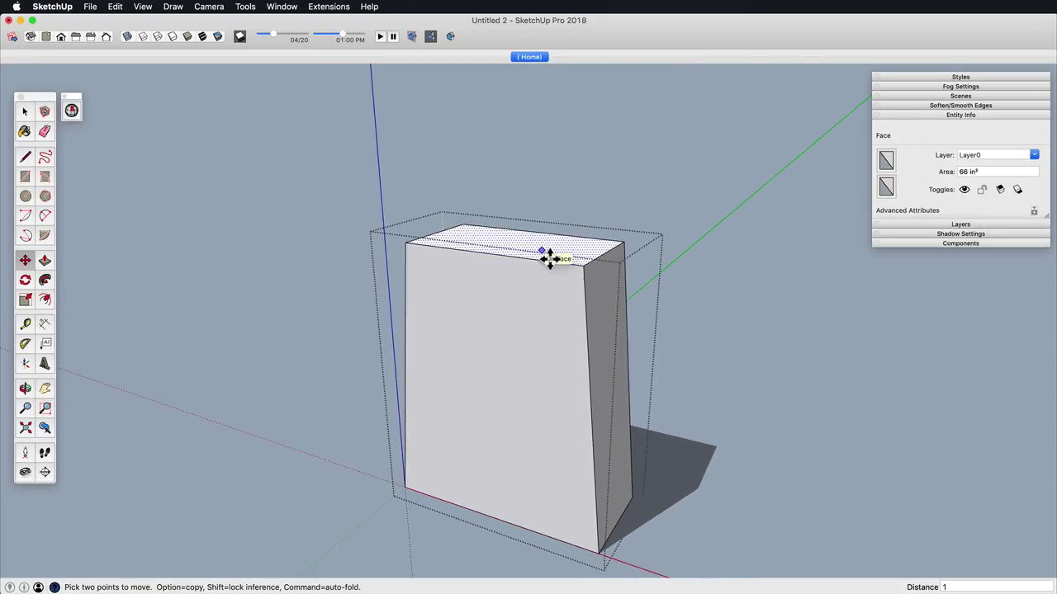
Step: Extrude the top face up 1 inch from a new starting face to form a cornice layer
key(p)
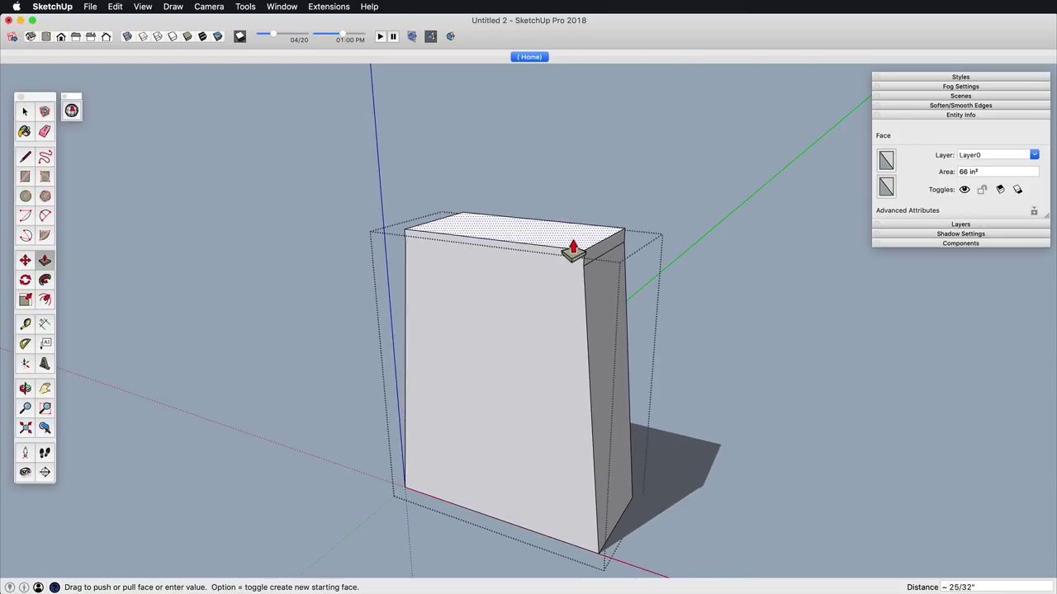
key(Escape)
key(alt)
click(500, 262)
text(1)
key(Return)
key(space)
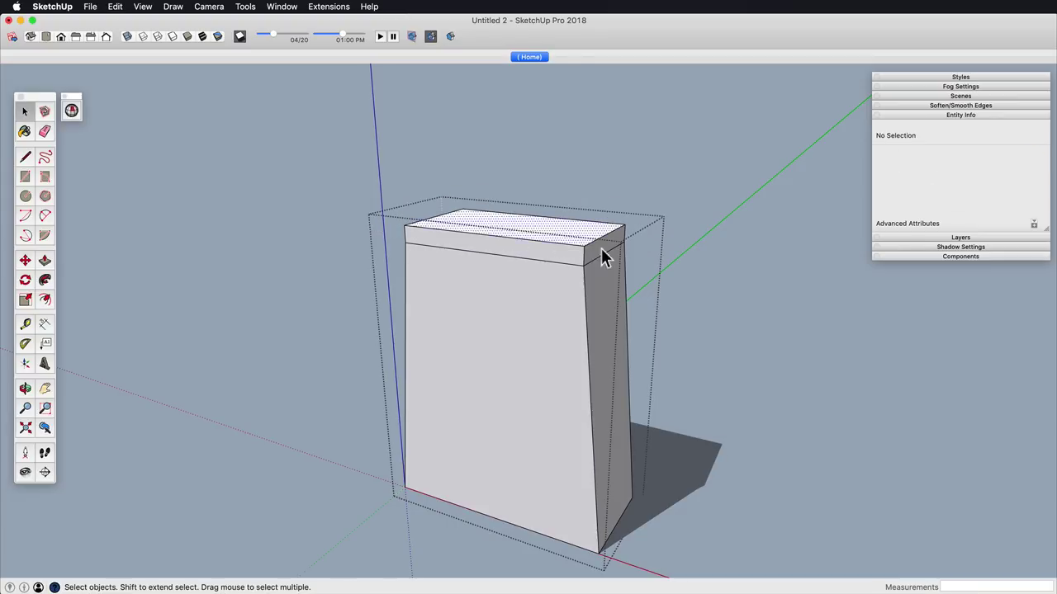
key(s)
alt+click(606, 238)
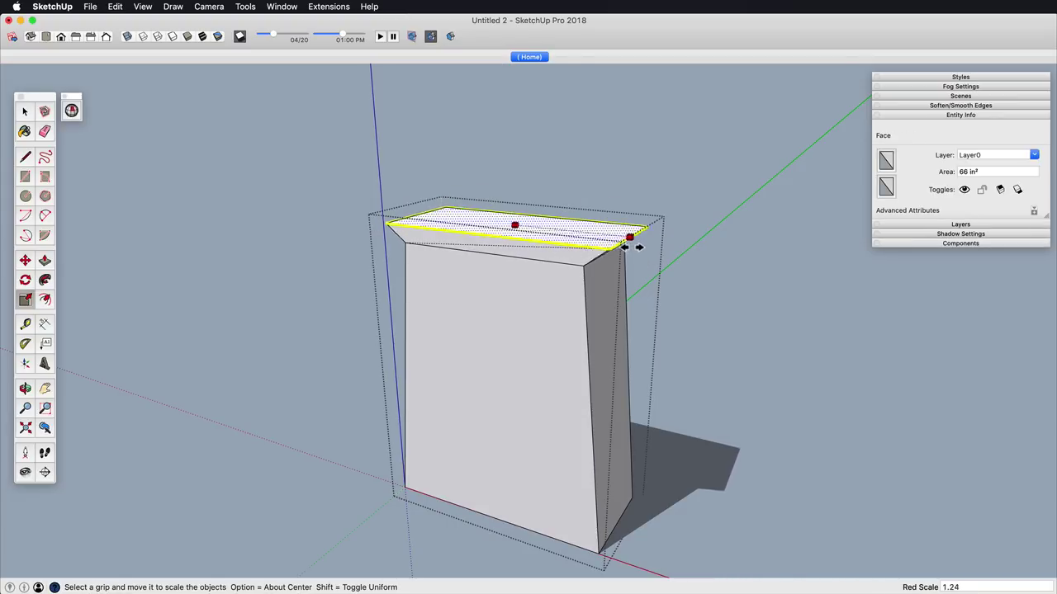
key(Escape)
Step: Place a guide line beyond the cornice's right side and try to scale the top face out to it
middle_drag(632, 248, 572, 415)
key(t)
click(603, 273)
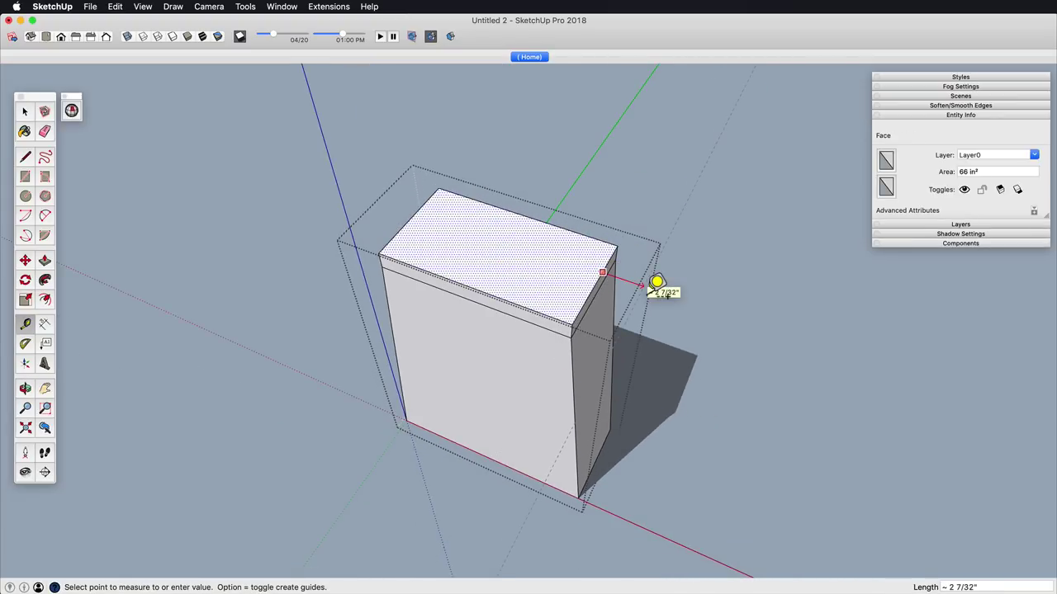
key(s)
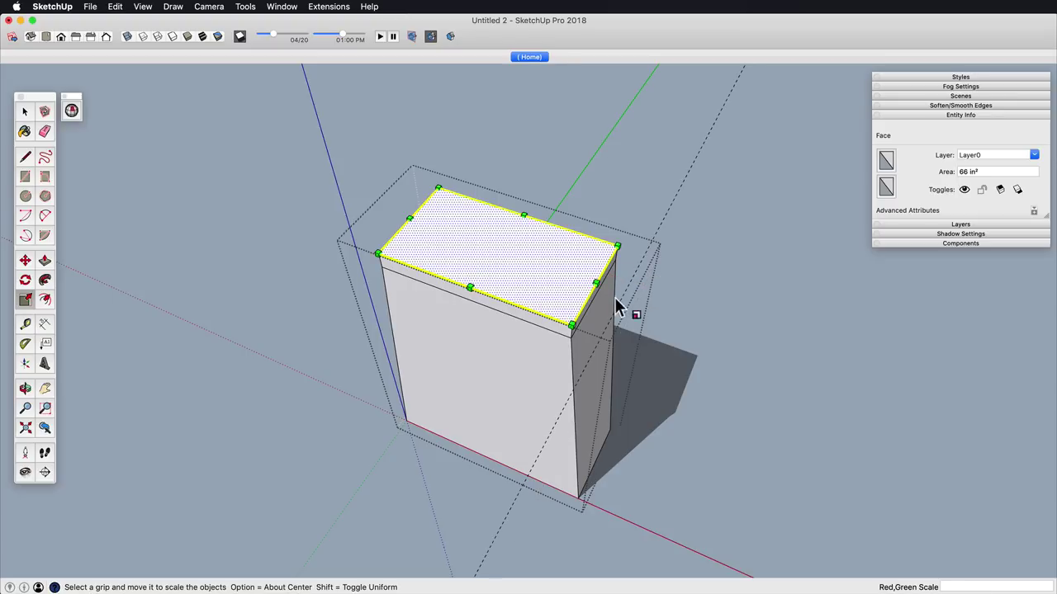
drag(595, 286, 637, 302)
mouse_move(637, 302)
middle_down()
mouse_move(642, 224)
mouse_move(637, 387)
mouse_move(611, 373)
mouse_move(527, 375)
mouse_move(616, 371)
mouse_move(578, 449)
mouse_move(571, 389)
mouse_move(617, 298)
middle_up()
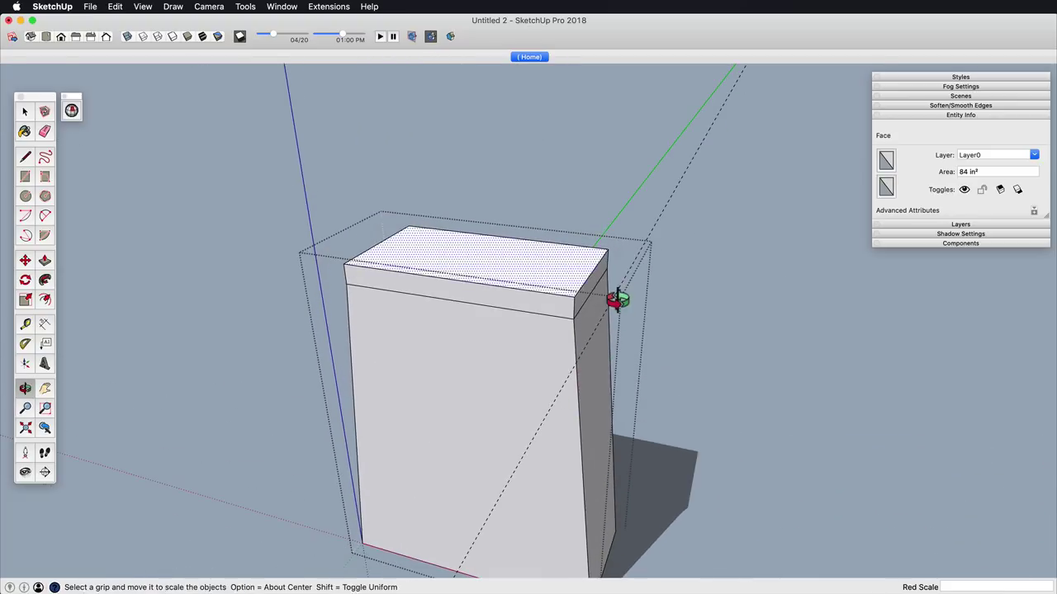
key(e)
Step: Add a guide line beyond the cornice's right side and scale the top face about its centre to a 13-inch width
key(t)
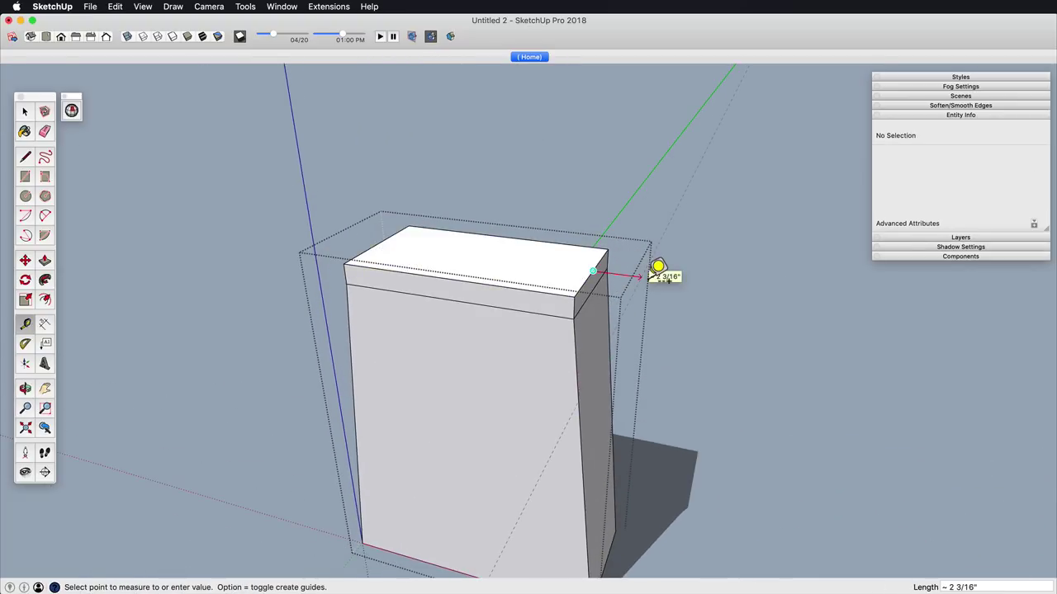
key(space)
click(571, 279)
key(s)
alt+drag(594, 271, 619, 269)
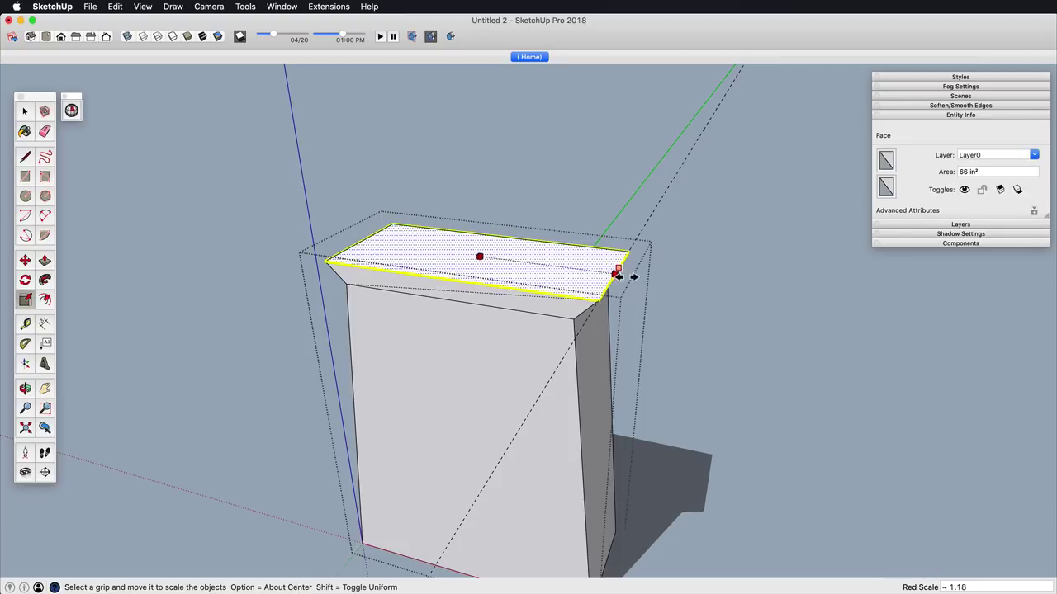
Step: Move the top face's front edge 1 inch forward so the cornice flares over the front
shift+middle_drag(563, 293, 401, 300)
key(space)
click(460, 280)
key(m)
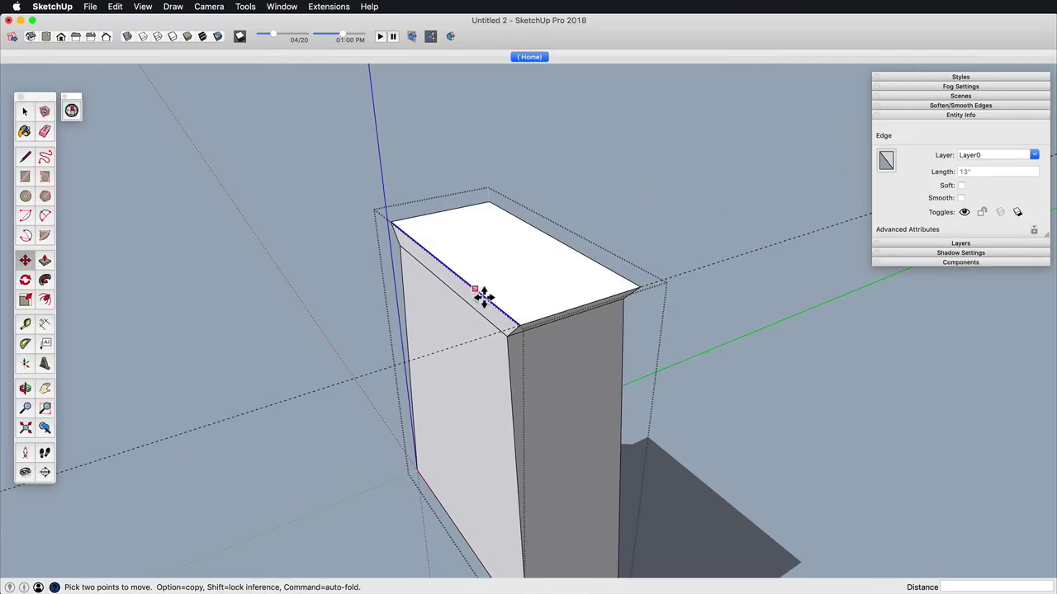
click(484, 298)
text(1)
key(Return)
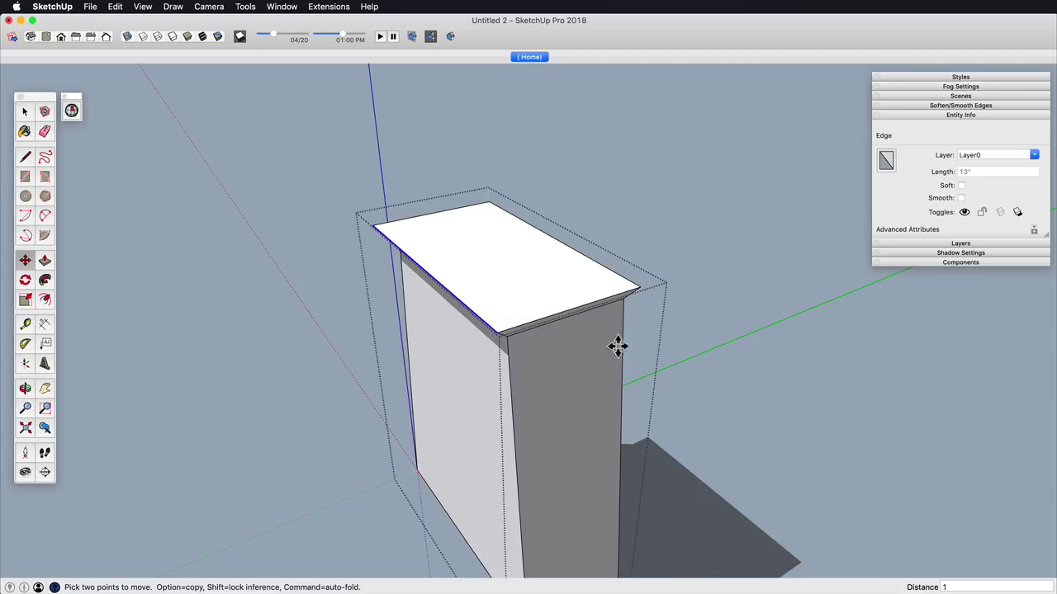
Step: Examine the tapered body and flared cornice from the front, sides and below
scroll(566, 339, down, 5)
middle_drag(618, 346, 556, 338)
middle_drag(372, 363, 406, 417)
scroll(529, 420, down, 3)
middle_drag(528, 419, 563, 350)
scroll(563, 351, up, 4)
mouse_move(563, 351)
middle_down()
mouse_move(559, 314)
mouse_move(561, 356)
middle_up()
middle_drag(571, 392, 468, 383)
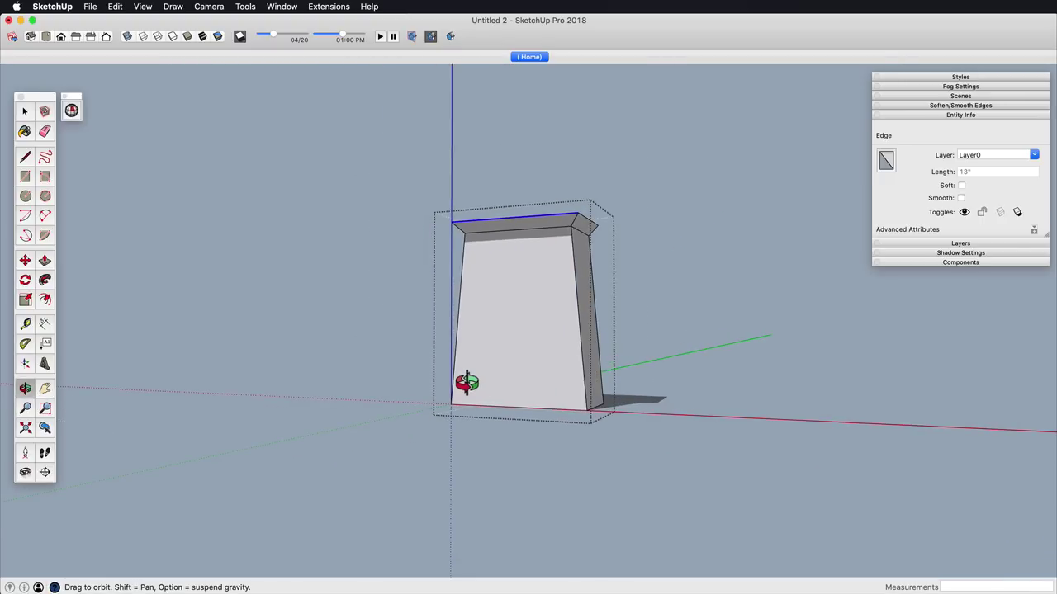
Step: Select the body's bottom face and place a guide line 1 inch in from its right edge
key(z)
drag(532, 387, 568, 268)
key(o)
drag(583, 368, 609, 190)
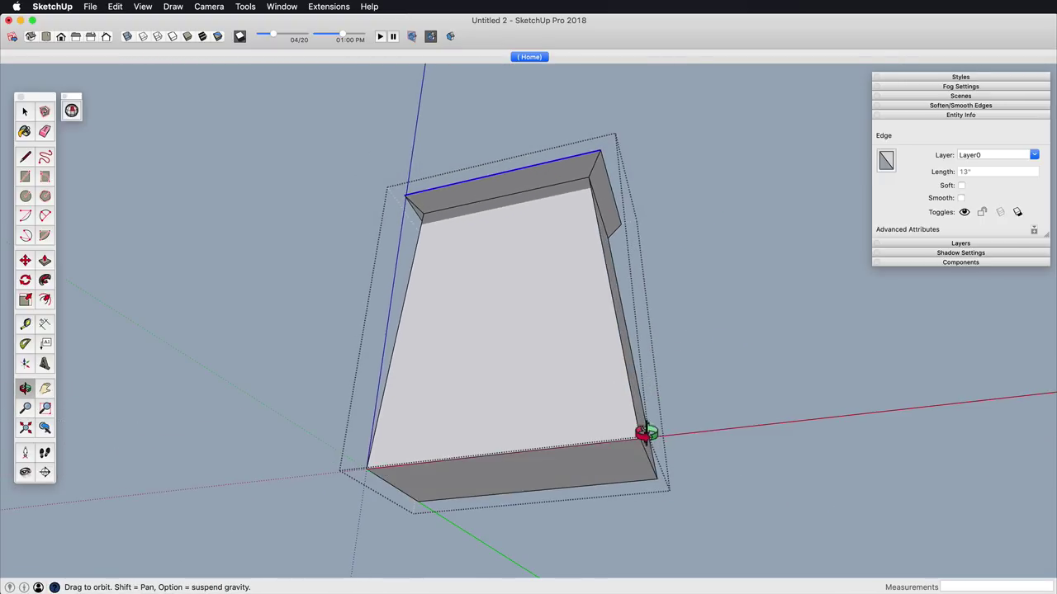
click(614, 469)
middle_drag(613, 469, 587, 368)
key(t)
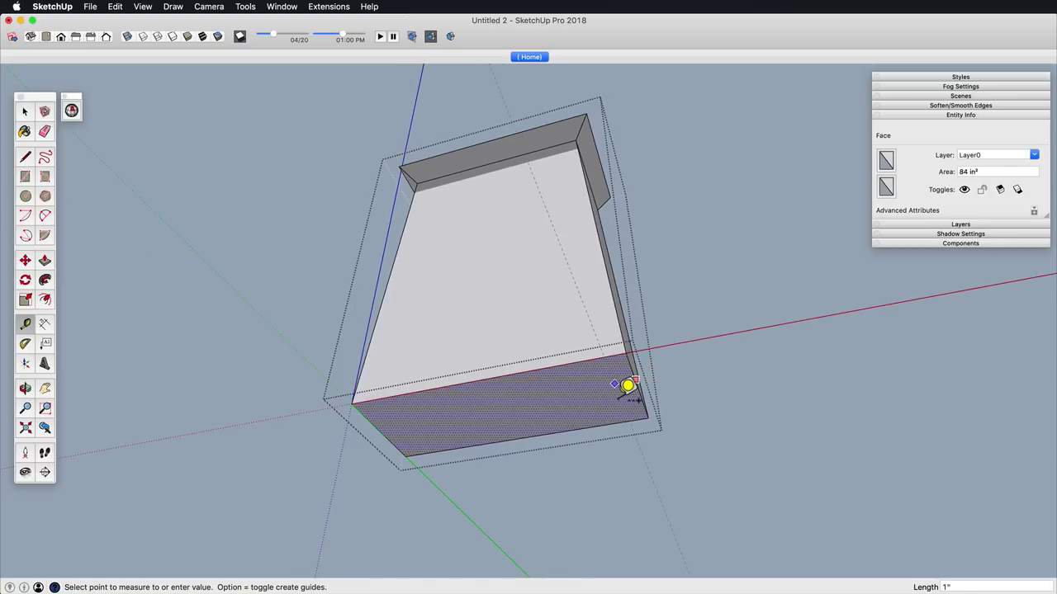
key(space)
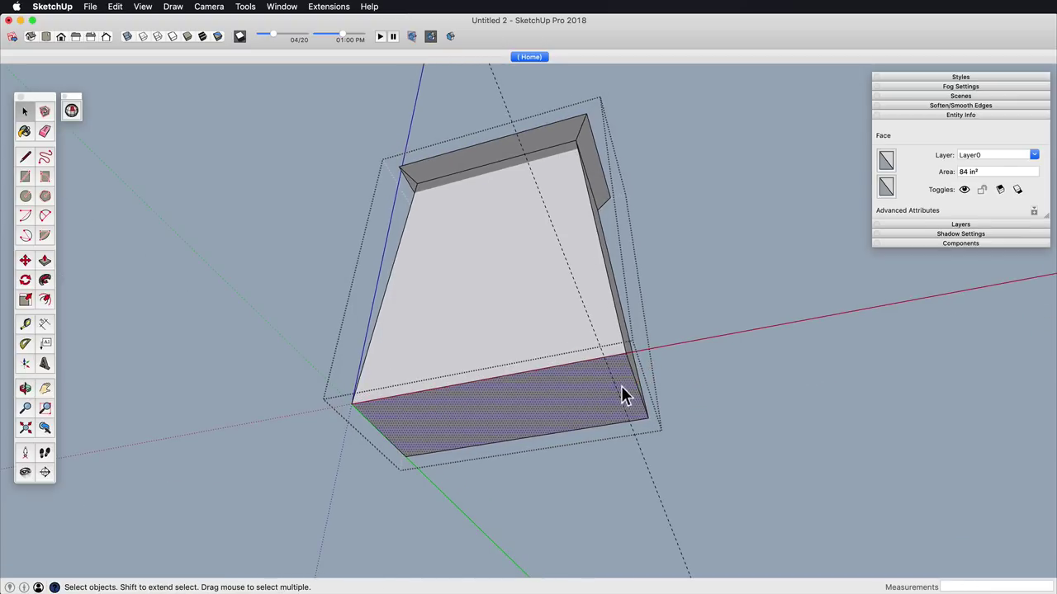
Step: Try to narrow the bottom face about its centre to the 1 inch guide line, then undo the scaling
key(s)
alt+drag(638, 387, 594, 413)
key(z)
key(o)
drag(596, 417, 575, 517)
key(super+z)
Step: Place a guide line near the bottom face's right edge and scale the face's width about its centre to it, by about 0.93
key(z)
drag(568, 409, 563, 347)
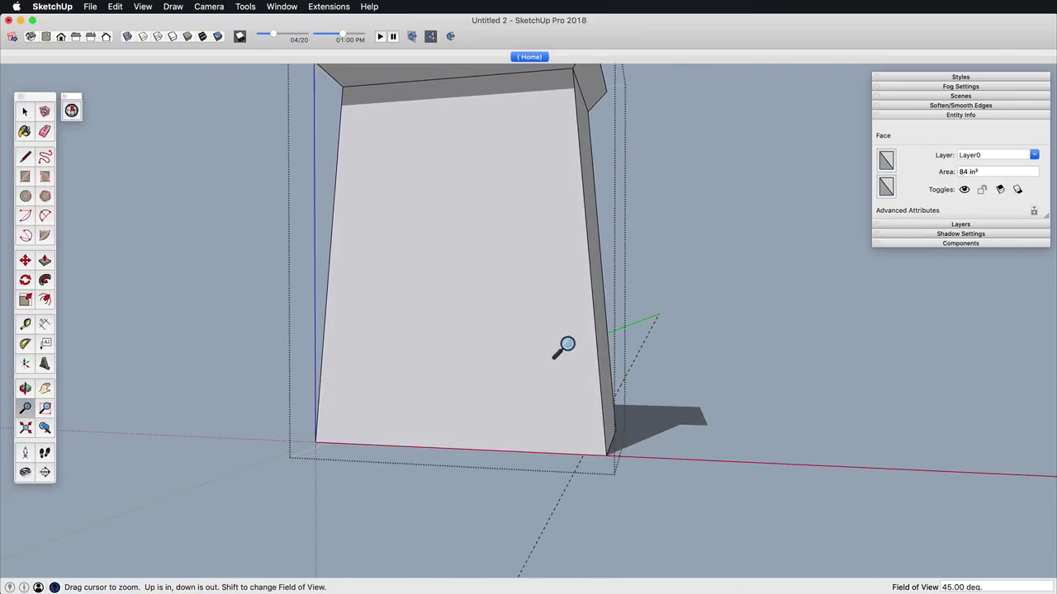
key(o)
drag(572, 479, 633, 420)
key(space)
key(t)
key(space)
key(s)
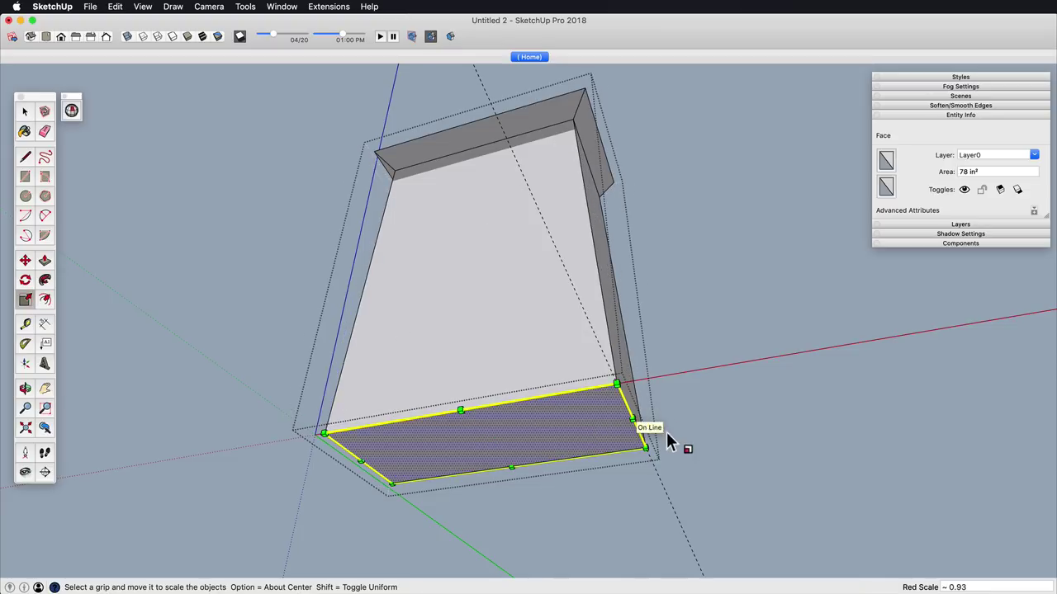
Step: Delete the guide lines left around the clock body
key(shift+g)
key(z)
drag(570, 314, 541, 369)
key(h)
scroll(514, 365, down, 3)
middle_drag(538, 370, 535, 412)
middle_drag(535, 412, 638, 425)
drag(638, 425, 572, 370)
Step: Draw a vertical centre line on the front face from the top edge's midpoint to the bottom edge's midpoint
key(z)
drag(570, 455, 555, 312)
key(o)
key(l)
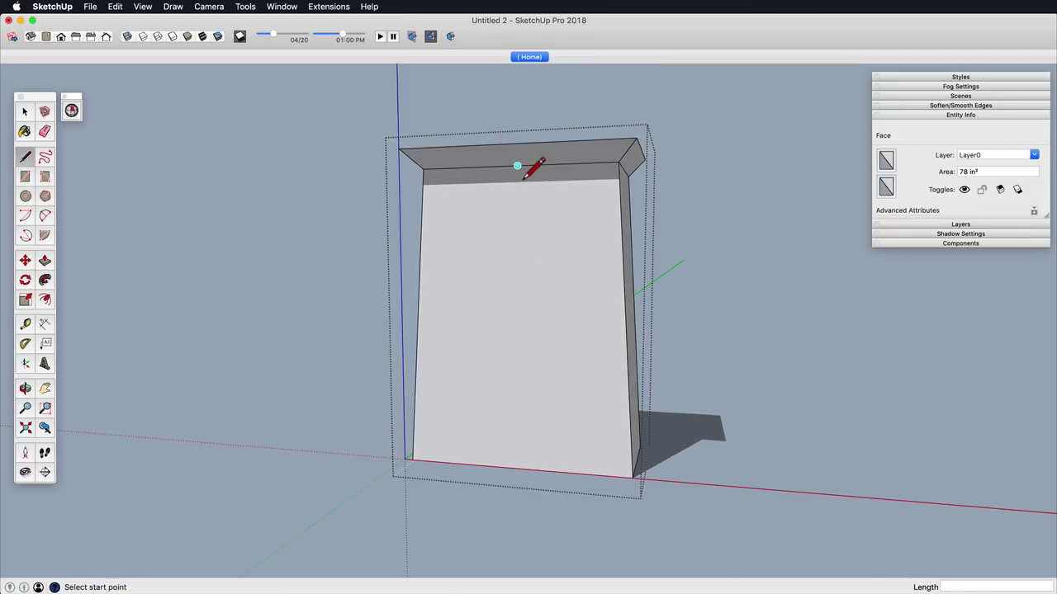
click(518, 469)
key(space)
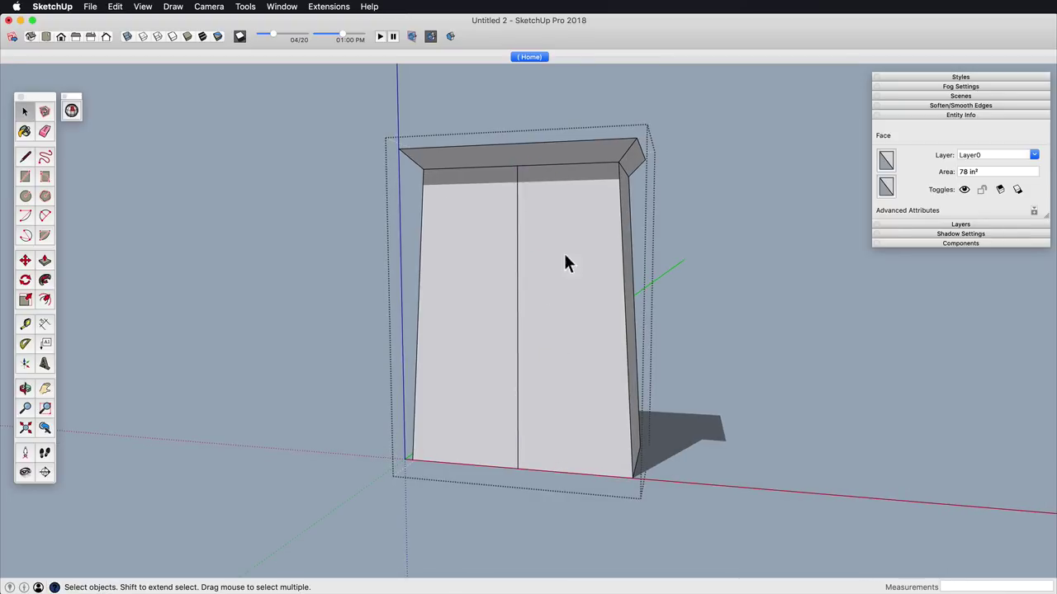
Step: Place guides on the front face: one below the top edge, one about 3 inches either side of centre, and one 6 inches below the first
key(t)
click(546, 164)
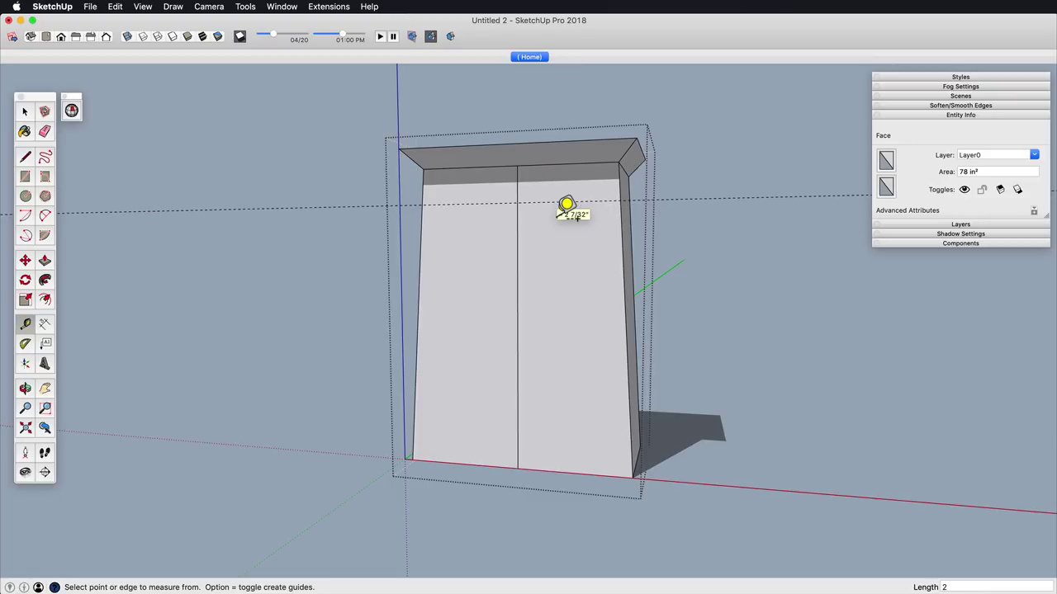
click(517, 242)
click(517, 255)
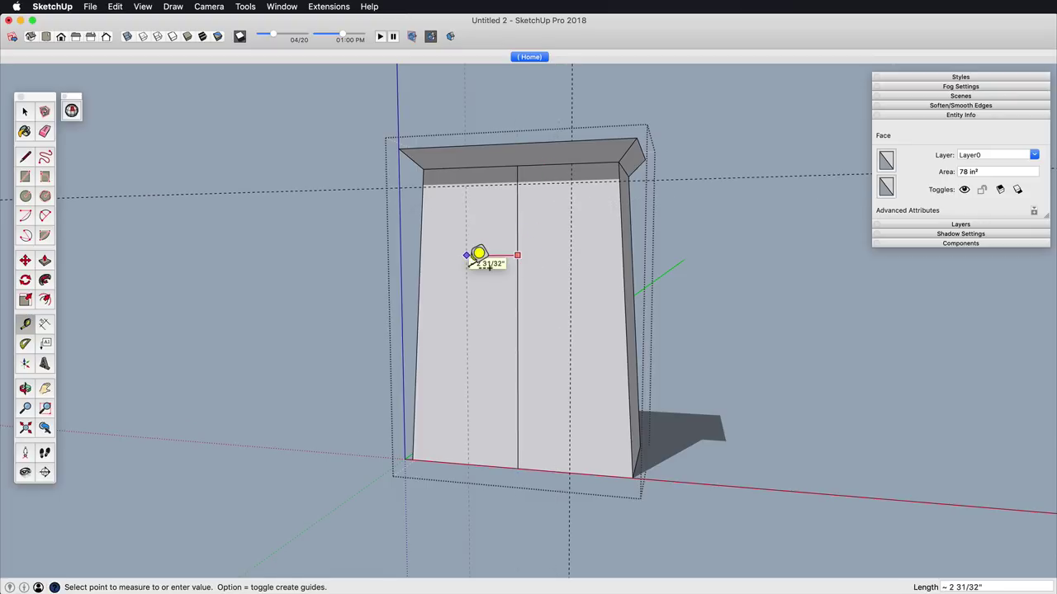
click(540, 184)
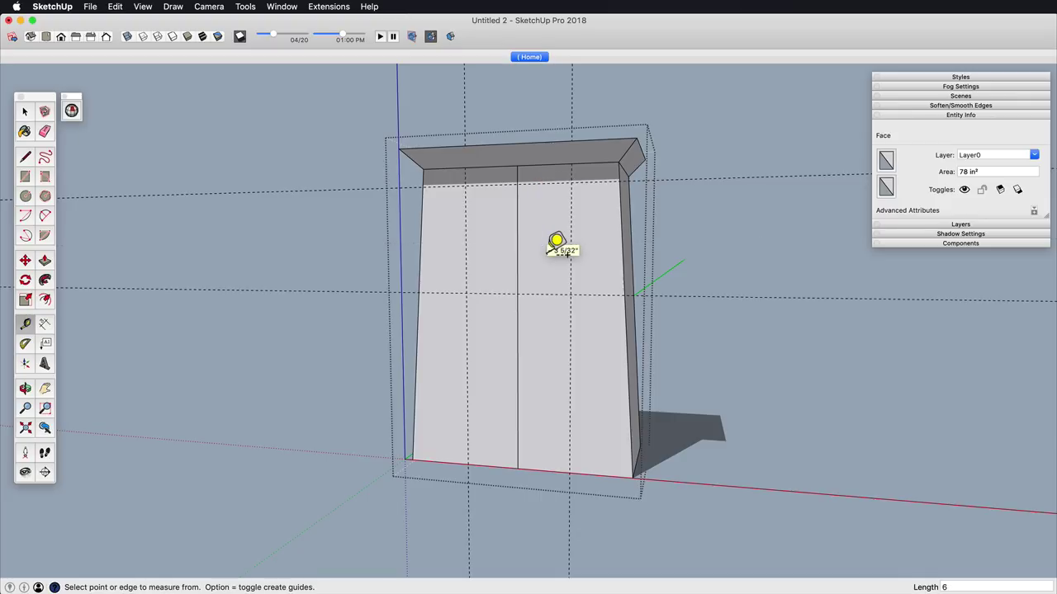
Step: Erase the vertical centre line, draw a 6 by 6 inch square between the guide intersections, and delete the guides
key(e)
click(518, 262)
key(r)
click(569, 293)
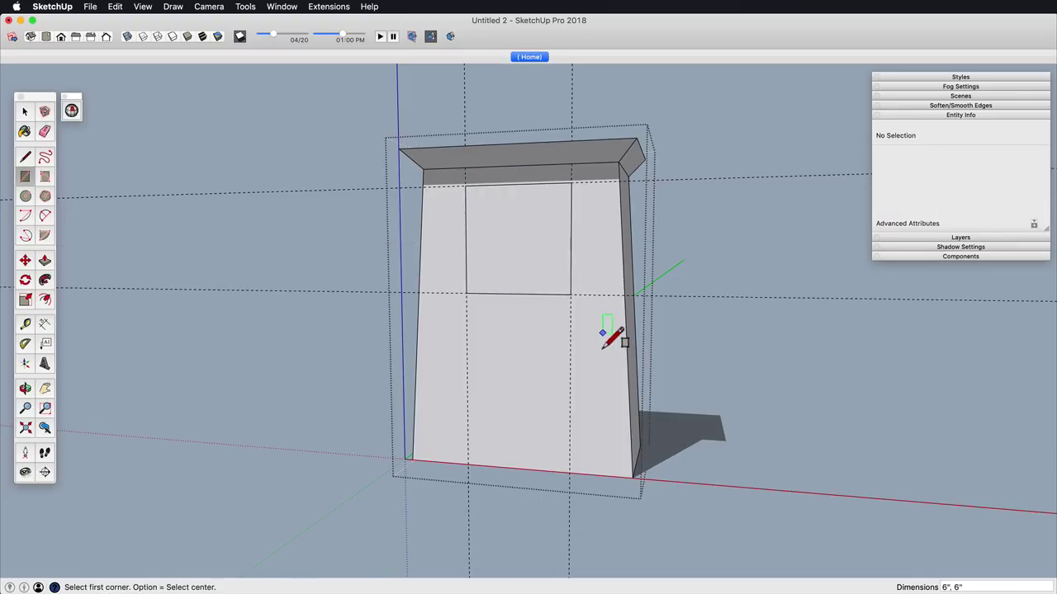
key(shift+d)
Step: Copy the square 7 inches straight down on the front face and close the clock body group
key(space)
mouse_move(570, 332)
middle_down()
mouse_move(436, 369)
mouse_move(592, 317)
mouse_move(564, 322)
middle_up()
click(506, 262)
middle_drag(500, 289, 506, 251)
key(m)
key(alt)
click(548, 169)
click(548, 306)
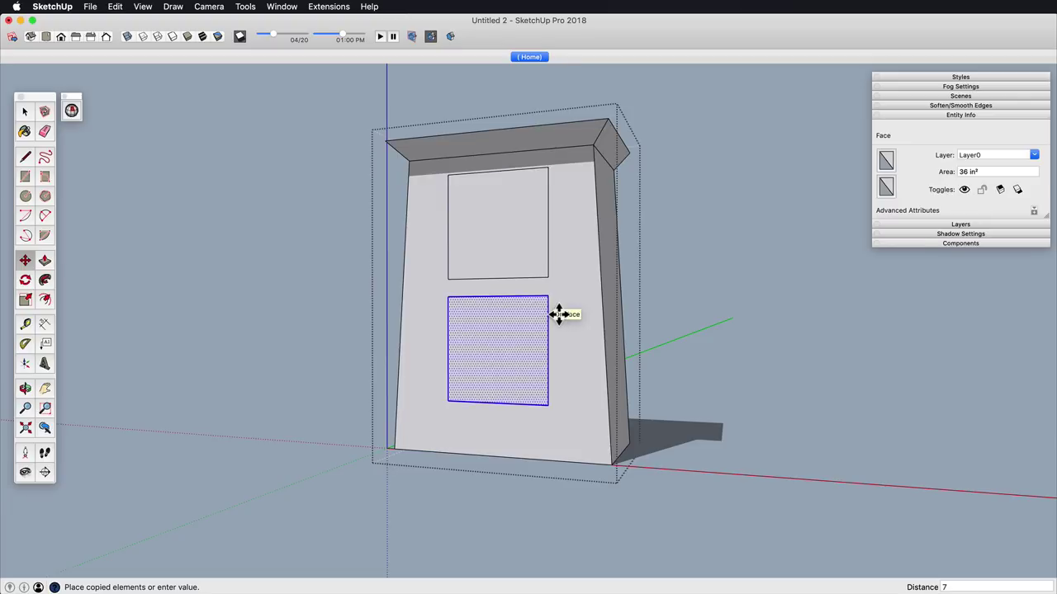
key(space)
middle_drag(525, 401, 519, 360)
scroll(519, 361, down, 4)
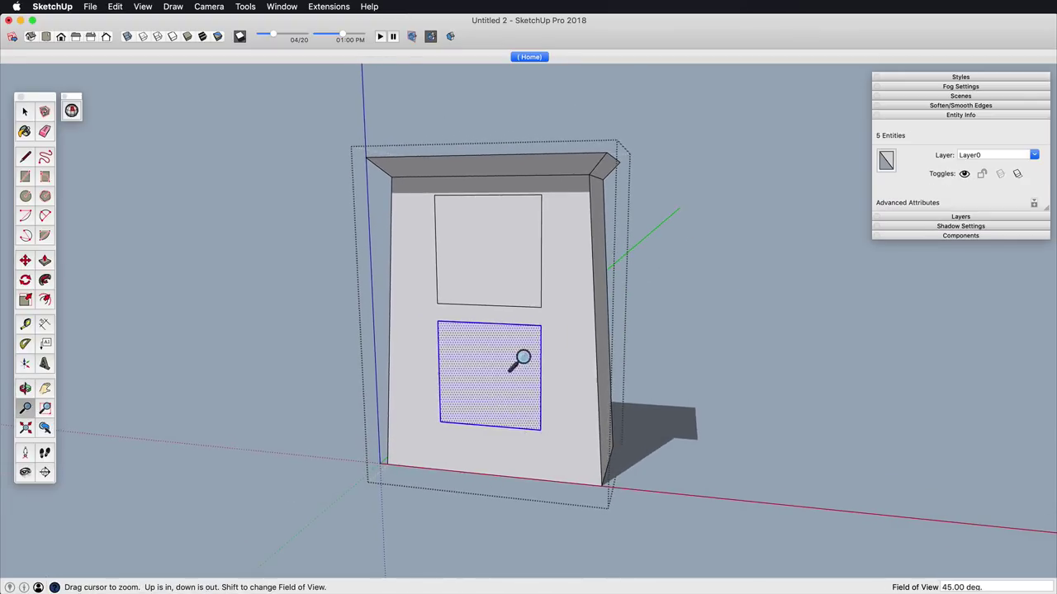
middle_drag(583, 355, 602, 303)
click(602, 303)
mouse_move(515, 339)
shift+middle_down()
mouse_move(607, 333)
mouse_move(543, 344)
mouse_move(495, 326)
mouse_move(512, 368)
mouse_move(517, 344)
shift+middle_up()
click(543, 344)
click(597, 365)
Step: Draw a 1 by 1.5 inch rectangle on the ground beside the clock body and pull it up about 15 inches
middle_drag(517, 344, 477, 331)
scroll(540, 366, up, 4)
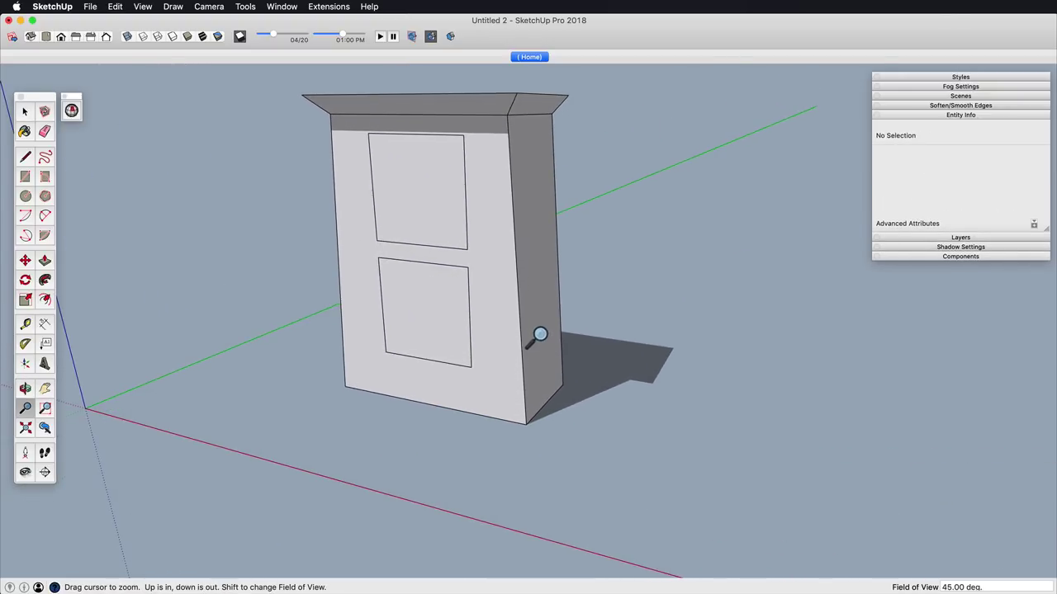
shift+middle_drag(539, 363, 520, 392)
shift+middle_drag(520, 393, 507, 354)
key(r)
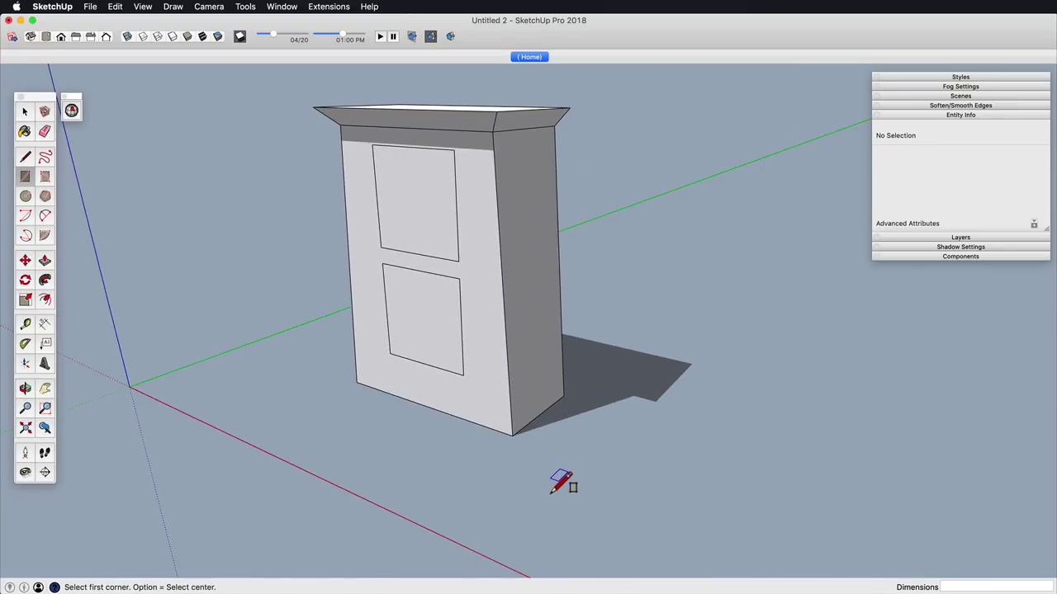
click(548, 477)
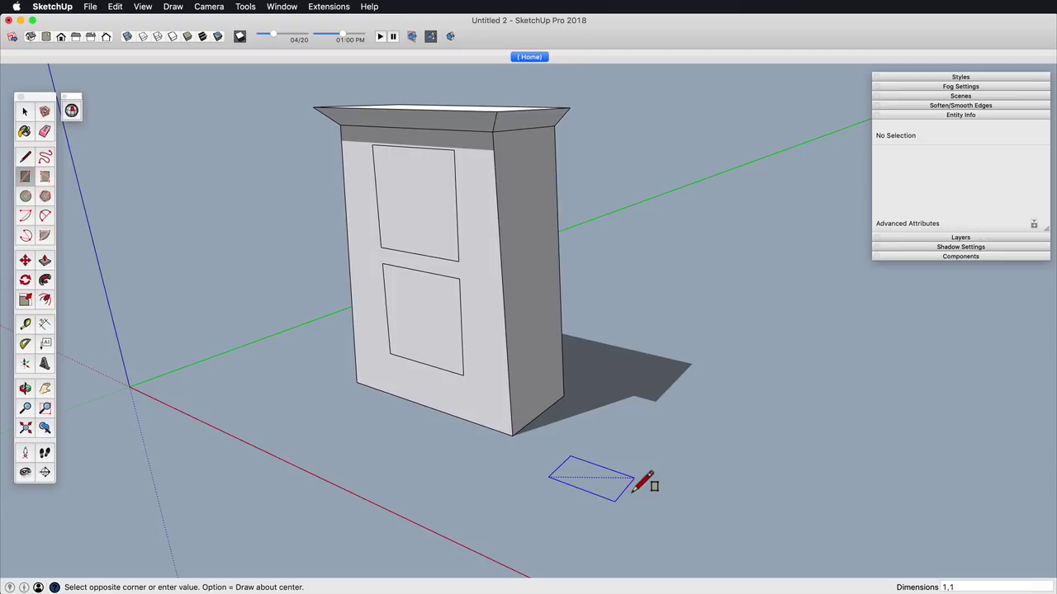
key(p)
click(568, 474)
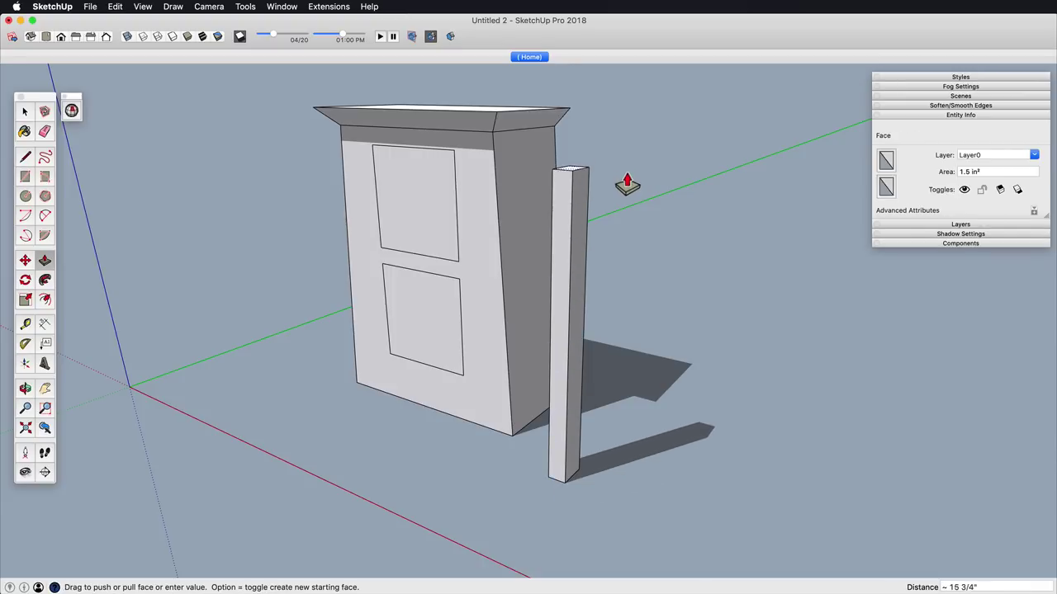
click(625, 196)
Step: Select the whole post and make it a component named leg
middle_drag(581, 270, 600, 277)
key(space)
triple_click(599, 281)
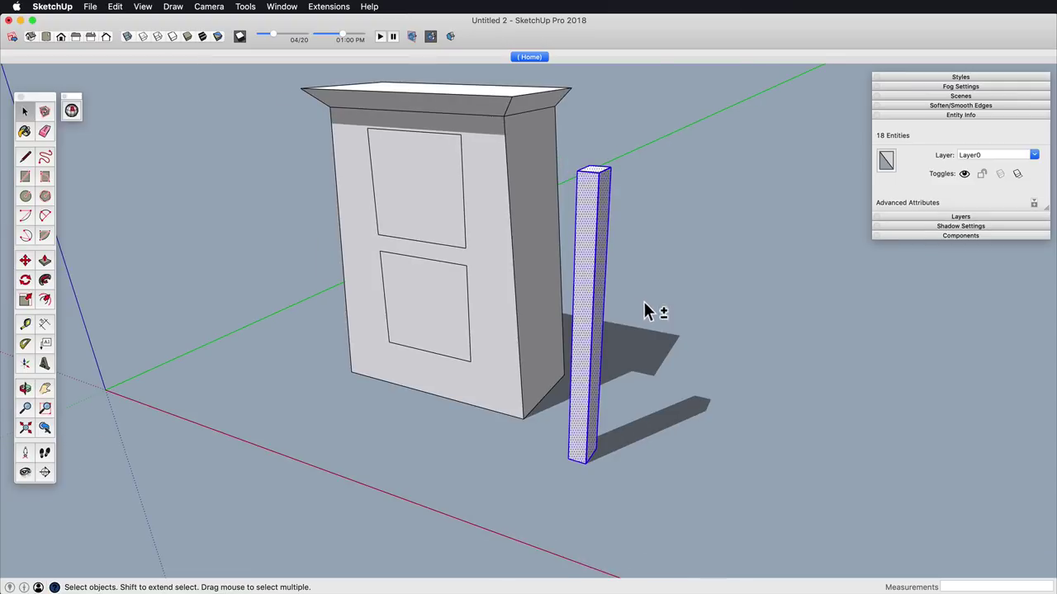
key(g)
key(Return)
Step: Move the leg by its bottom corner onto the clock body's front right bottom corner
middle_drag(516, 306, 606, 312)
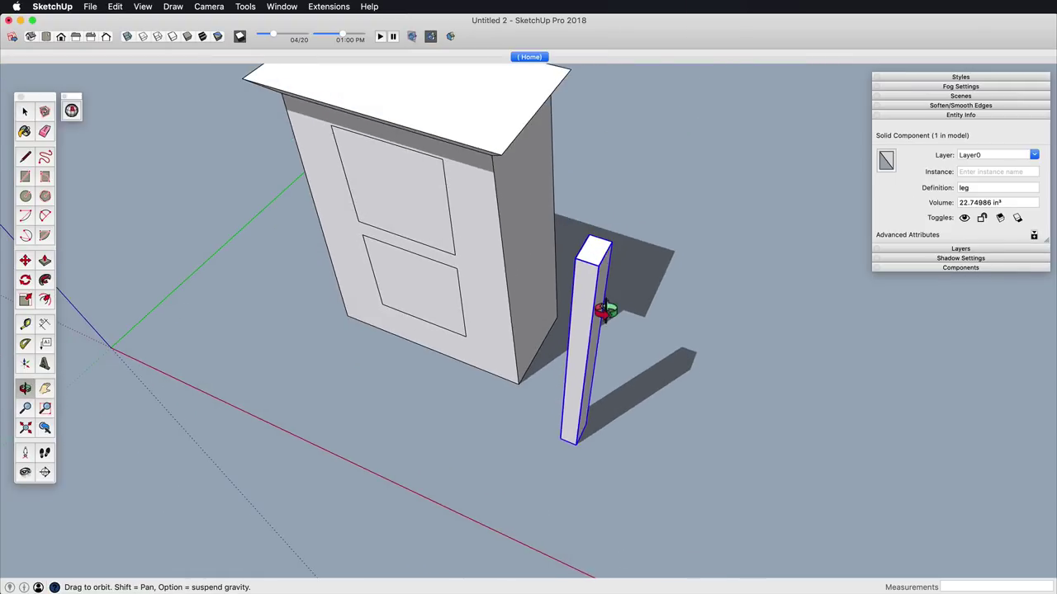
key(m)
middle_drag(643, 273, 582, 179)
scroll(577, 436, up, 1)
scroll(578, 436, up, 2)
click(592, 524)
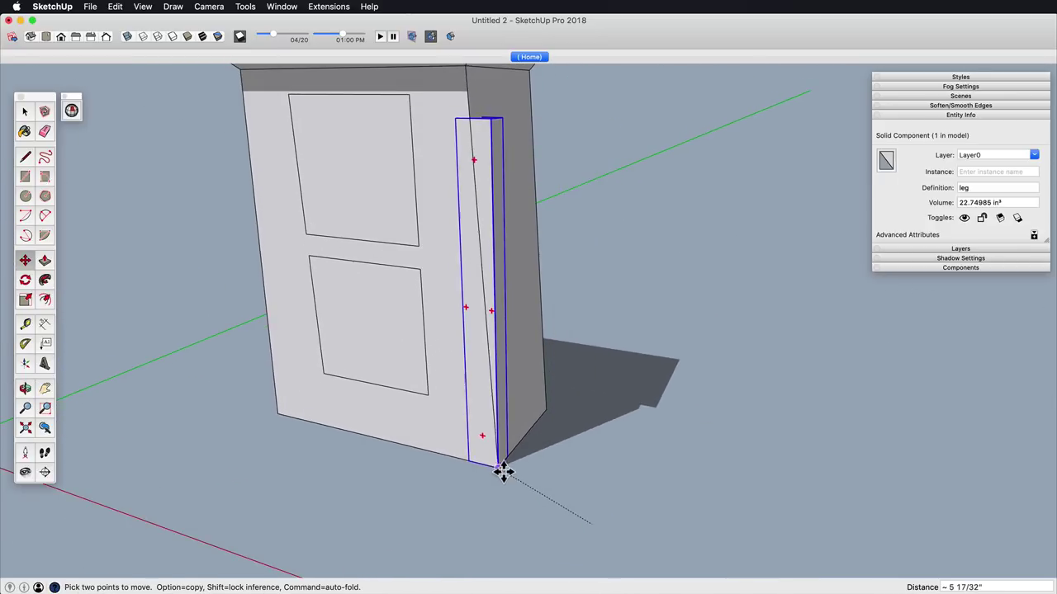
click(494, 469)
Step: Rotate the leg about its bottom corner by about 3.4 degrees to align it with the body's tapered edge
middle_drag(505, 446, 569, 330)
shift+middle_drag(568, 413, 567, 358)
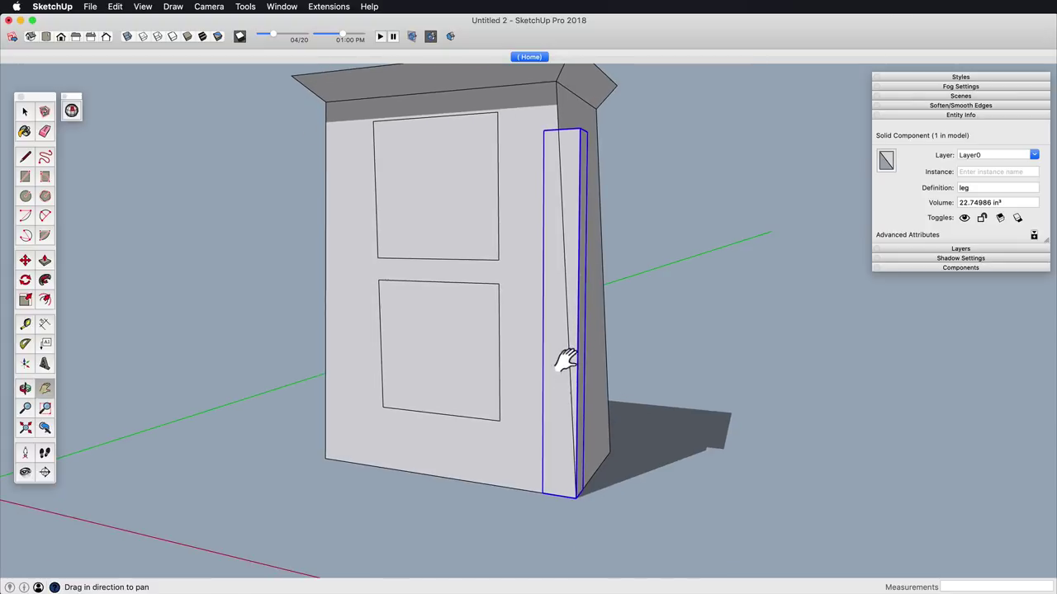
key(q)
click(576, 499)
click(579, 261)
click(561, 258)
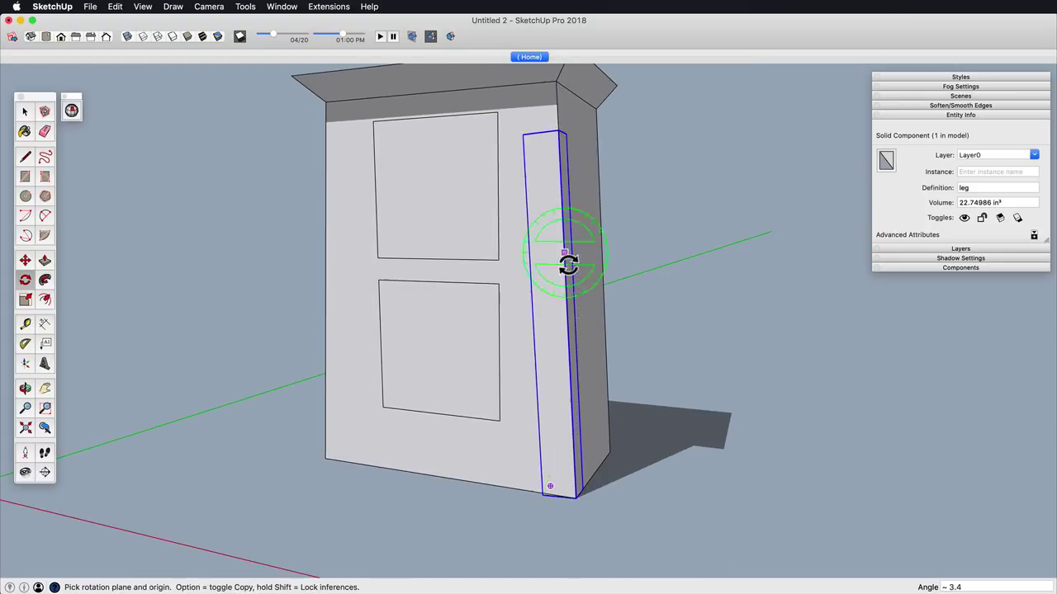
Step: Slide the leg down along the body's tapered edge by about 1 9/32 inches, past the body's bottom
middle_drag(567, 264, 550, 388)
key(m)
click(567, 291)
click(569, 320)
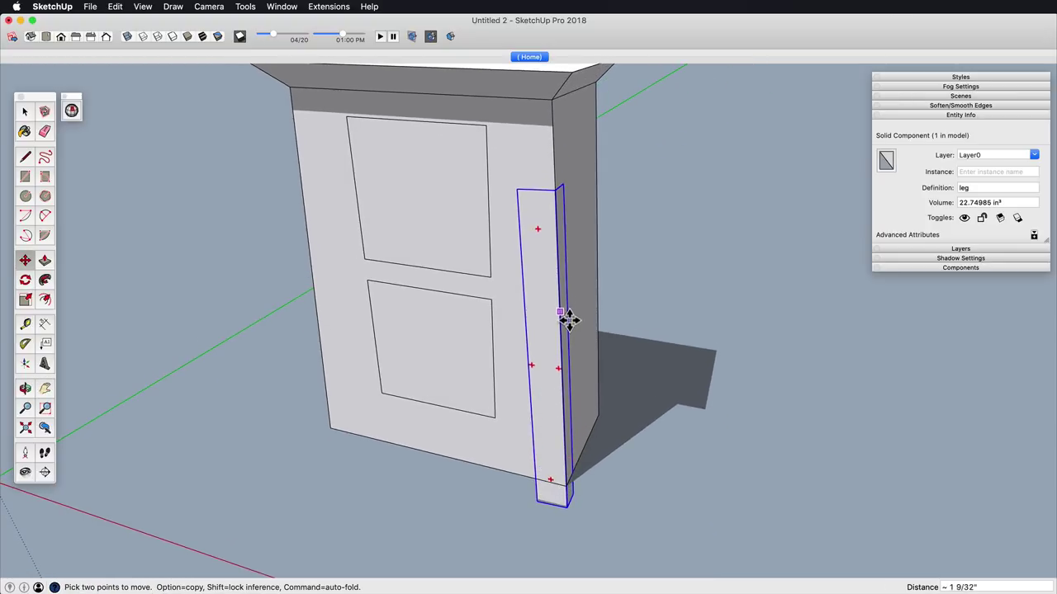
Step: Open the leg component and extend its top end up past the cornice with Push/Pull
middle_drag(568, 325, 558, 363)
key(space)
double_click(575, 526)
shift+middle_drag(557, 368, 543, 456)
key(p)
click(551, 360)
drag(555, 322, 545, 177)
key(z)
key(h)
key(o)
key(p)
key(o)
drag(550, 263, 564, 198)
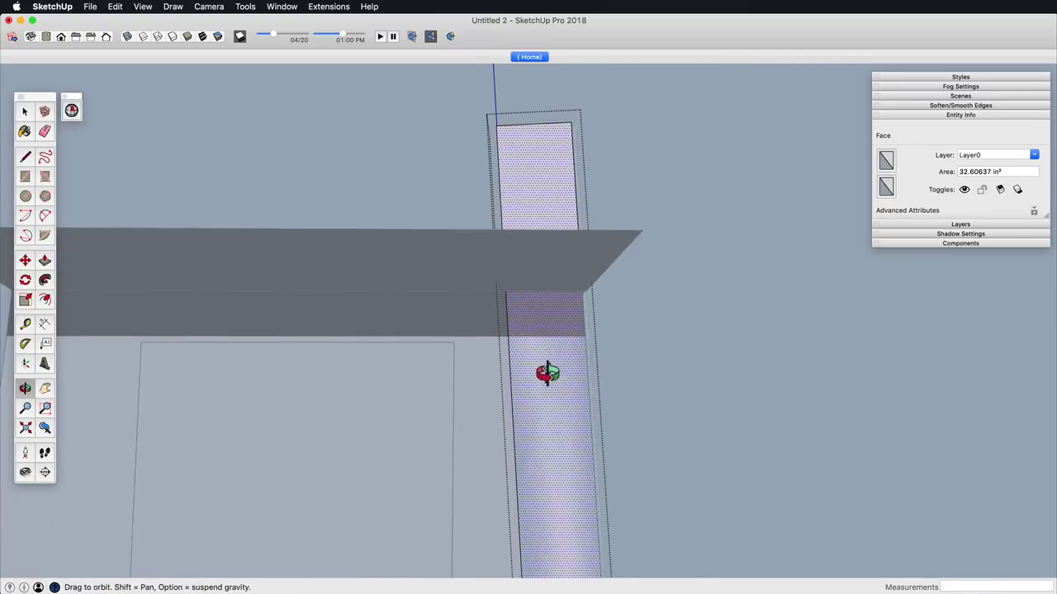
drag(496, 366, 551, 377)
key(l)
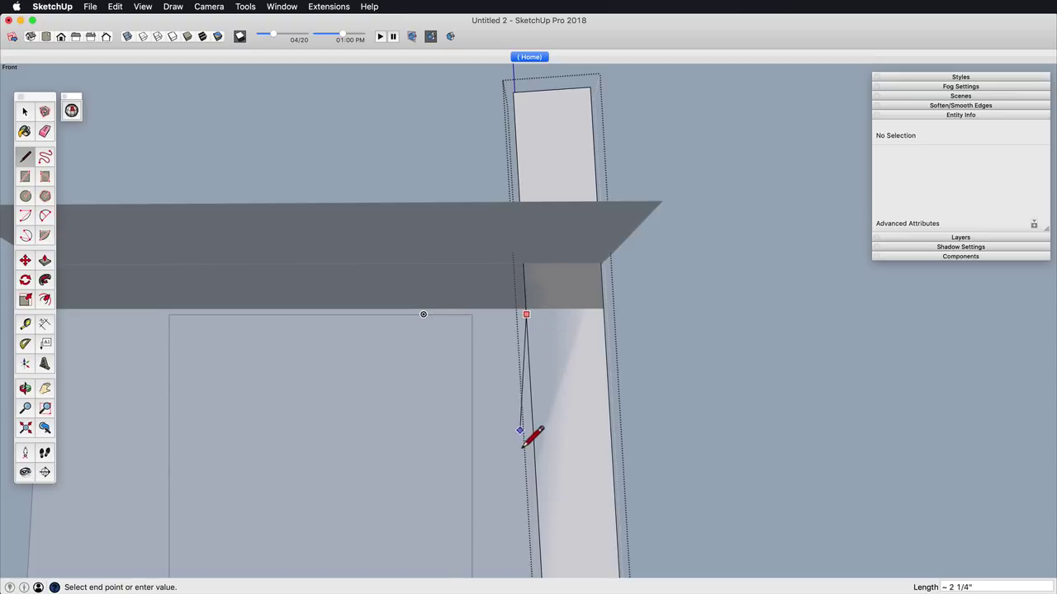
key(z)
drag(542, 438, 568, 217)
key(space)
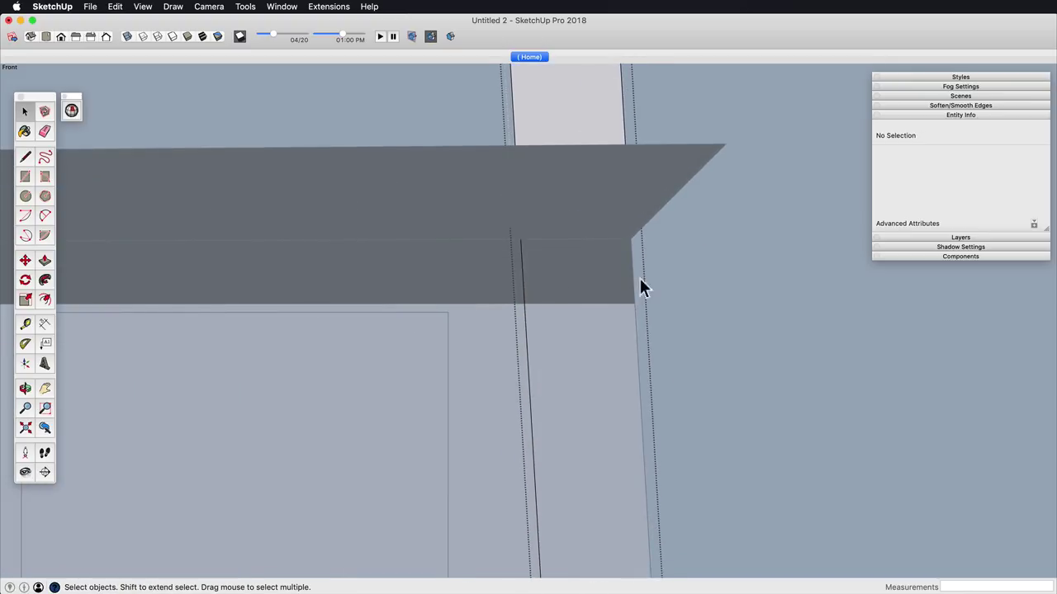
click(643, 280)
key(space)
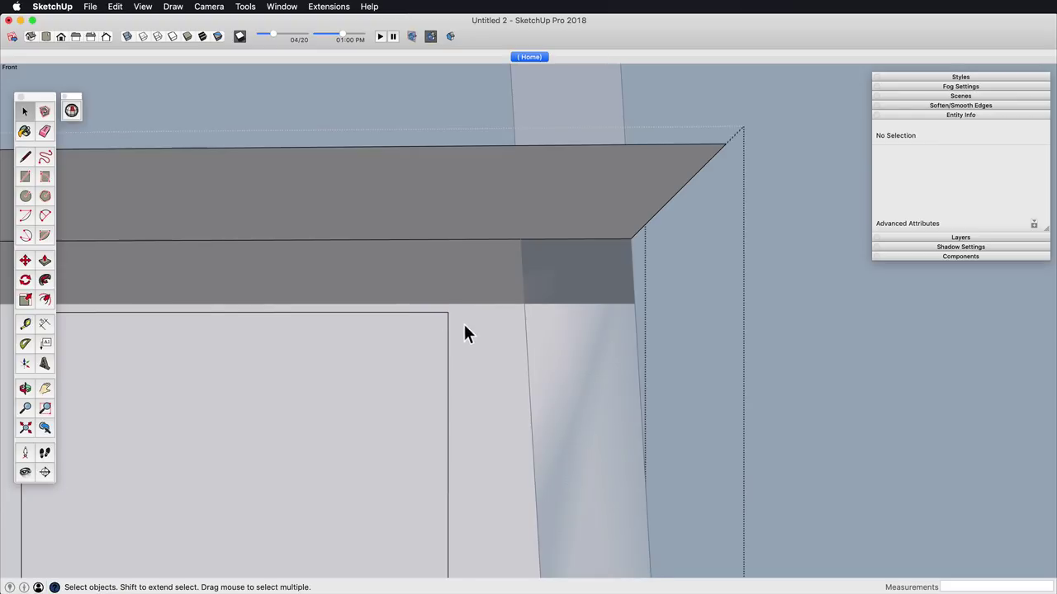
click(797, 325)
Step: Draw a line across the leg where it meets the cornice's underside and push away the portion above it
double_click(568, 133)
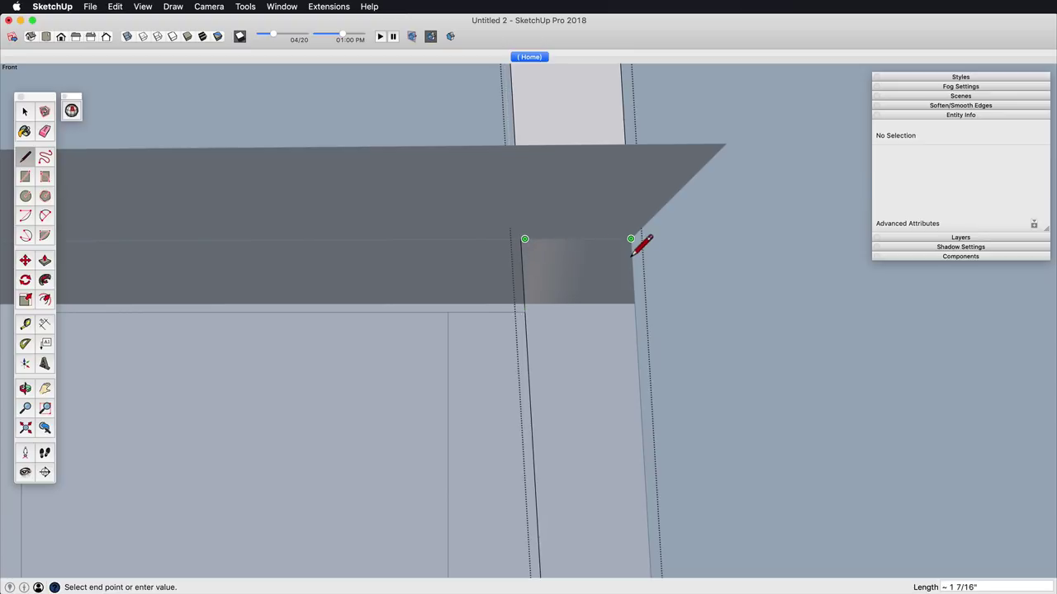
scroll(607, 281, down, 3)
middle_drag(606, 281, 573, 285)
key(shift+h)
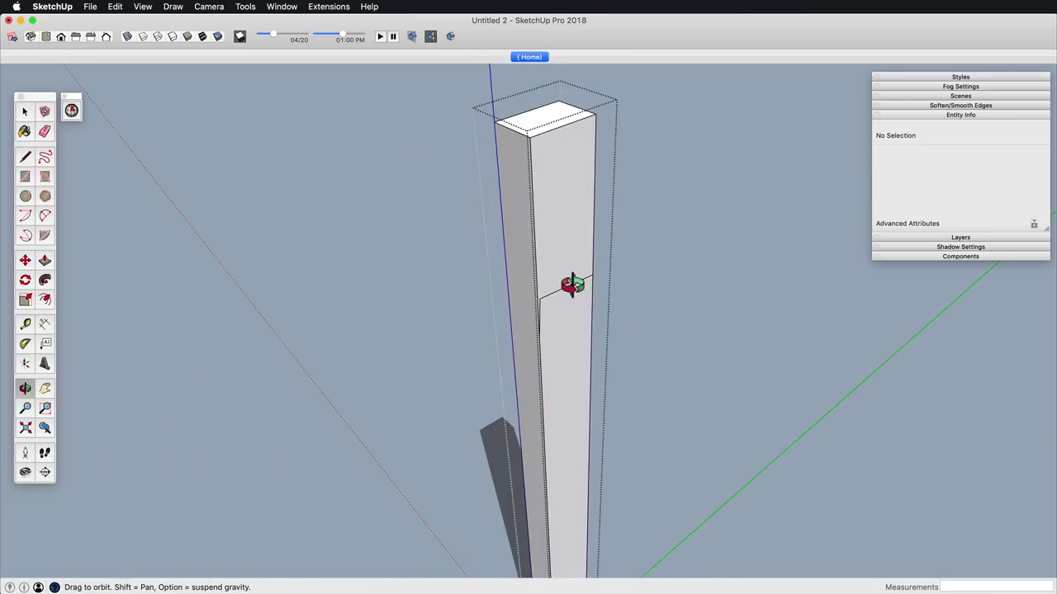
key(p)
click(569, 260)
click(512, 235)
Step: Draw a line across the leg at the body's bottom edge and push away the portion below it
key(shift+h)
scroll(561, 358, up, 3)
middle_drag(562, 359, 487, 263)
mouse_move(487, 262)
middle_down()
mouse_move(503, 282)
mouse_move(500, 174)
middle_up()
scroll(540, 319, up, 5)
middle_drag(540, 319, 551, 289)
shift+middle_drag(552, 289, 567, 259)
mouse_move(571, 310)
middle_down()
mouse_move(563, 352)
mouse_move(452, 317)
middle_up()
key(l)
click(504, 342)
click(577, 334)
key(p)
double_click(564, 377)
scroll(548, 384, down, 2)
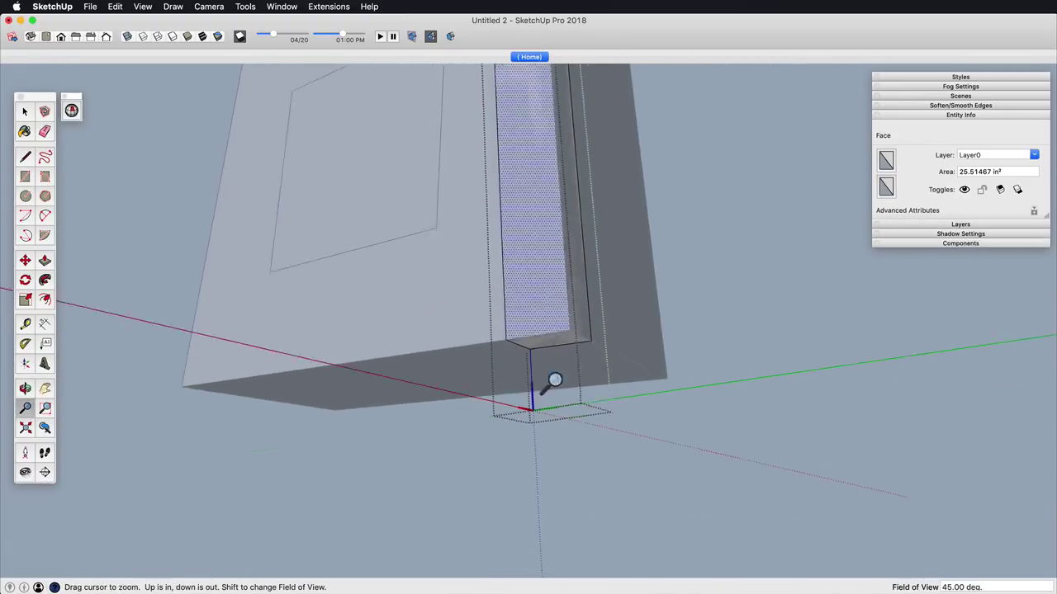
Step: Close the leg component and place a copy of it beside the clock body
shift+middle_drag(548, 385, 535, 370)
middle_drag(535, 370, 628, 531)
key(space)
key(Escape)
click(574, 404)
scroll(636, 397, down, 3)
shift+middle_drag(635, 397, 592, 435)
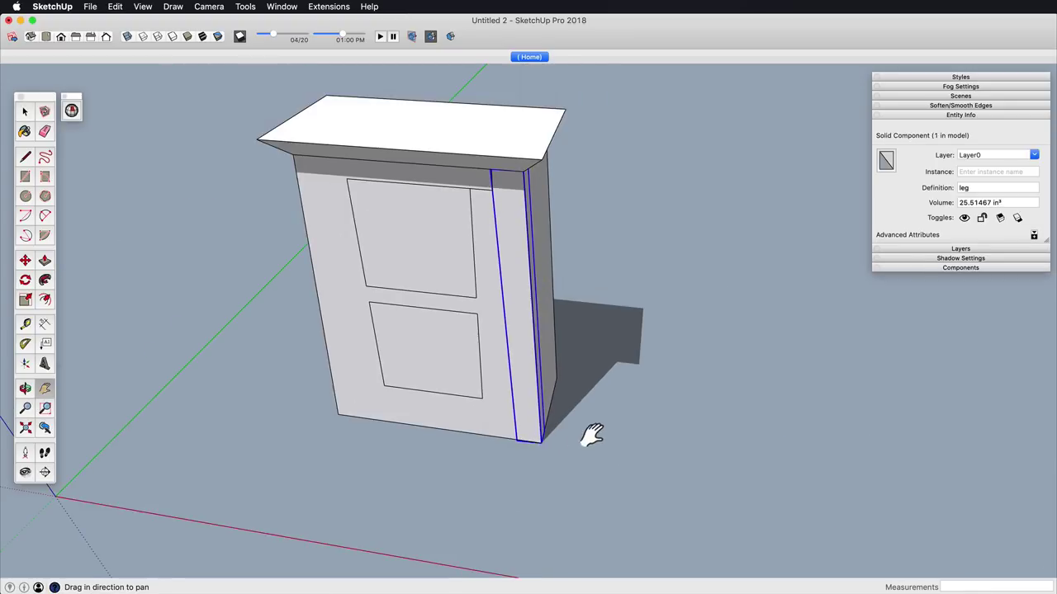
key(m)
key(alt)
click(586, 421)
click(682, 440)
Step: Mirror the copied leg side to side with the Scale tool
middle_drag(682, 440, 533, 343)
scroll(561, 355, up, 3)
key(s)
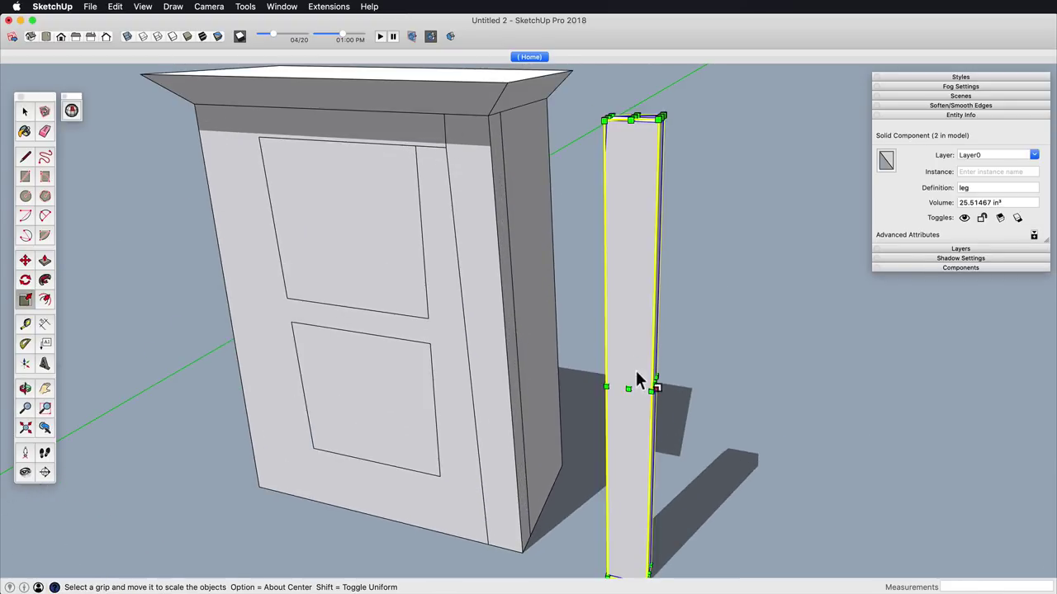
drag(609, 387, 702, 403)
middle_drag(690, 365, 716, 264)
Step: Move the mirrored leg to the body's front left bottom corner and rotate it flush with the tapered left edge
key(m)
click(646, 118)
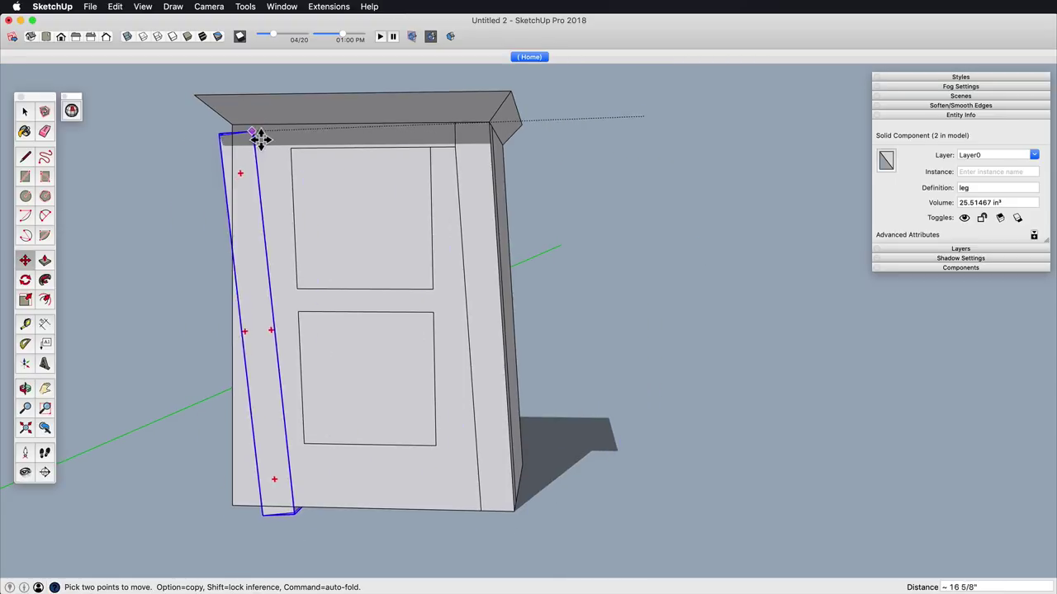
click(267, 138)
shift+middle_drag(273, 162, 355, 108)
scroll(397, 271, up, 4)
scroll(397, 271, up, 1)
click(272, 525)
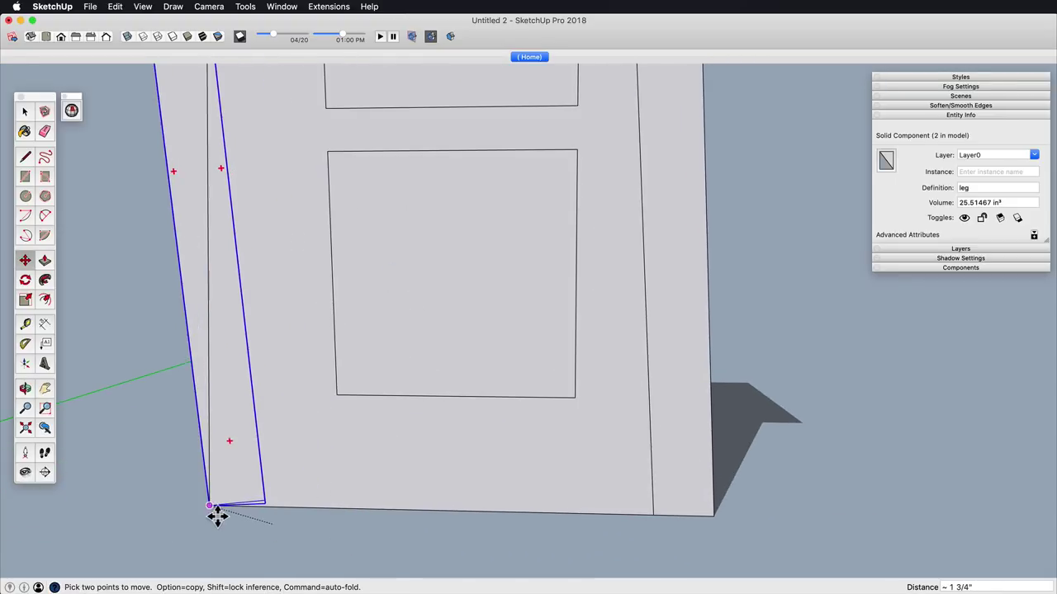
click(199, 421)
click(213, 398)
scroll(393, 297, down, 6)
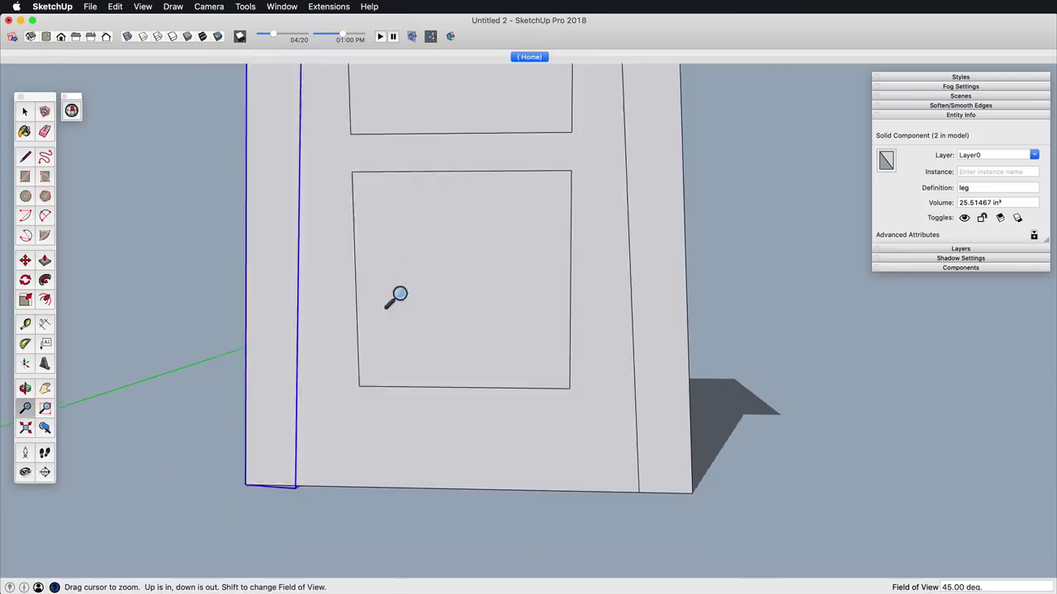
Step: Select both front legs and place a copy of the pair behind the clock body
key(super+shift+a)
shift+middle_drag(442, 306, 567, 395)
click(568, 400)
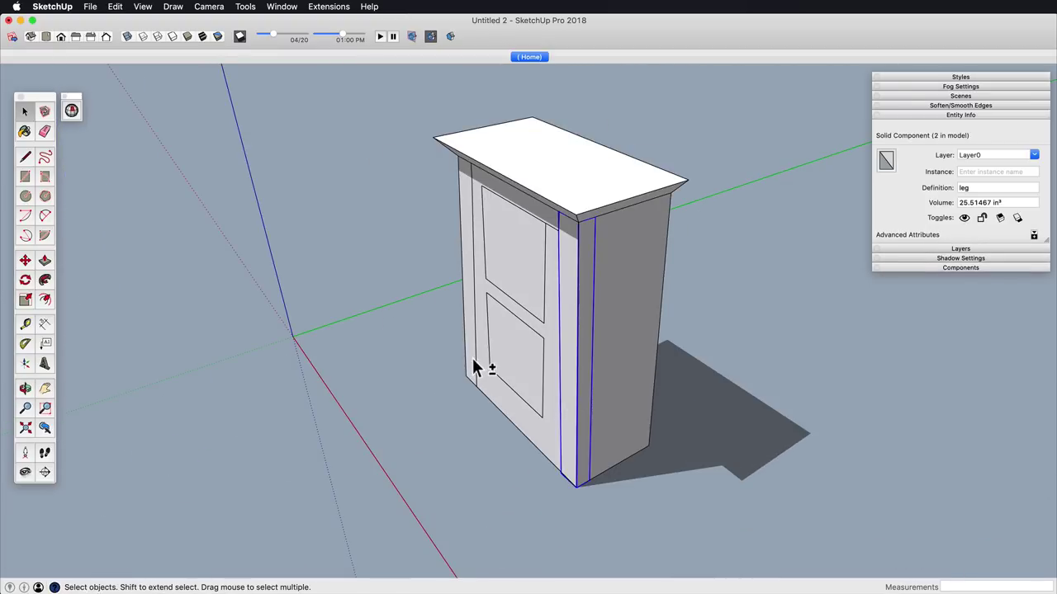
shift+click(471, 359)
shift+middle_drag(573, 438, 466, 364)
key(m)
key(alt)
click(515, 388)
click(710, 335)
Step: Mirror the copied pair of legs front to back with the Scale tool
key(s)
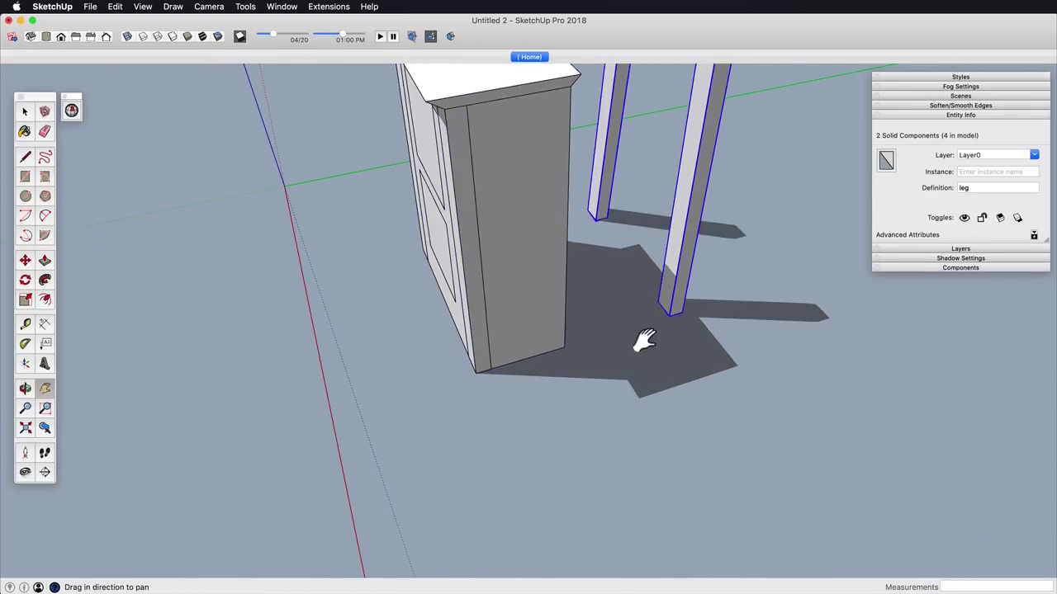
shift+middle_drag(641, 342, 549, 359)
middle_drag(549, 359, 537, 404)
click(522, 328)
Step: Move the mirrored pair of legs by a bottom corner onto the clock body's rear bottom corner
key(m)
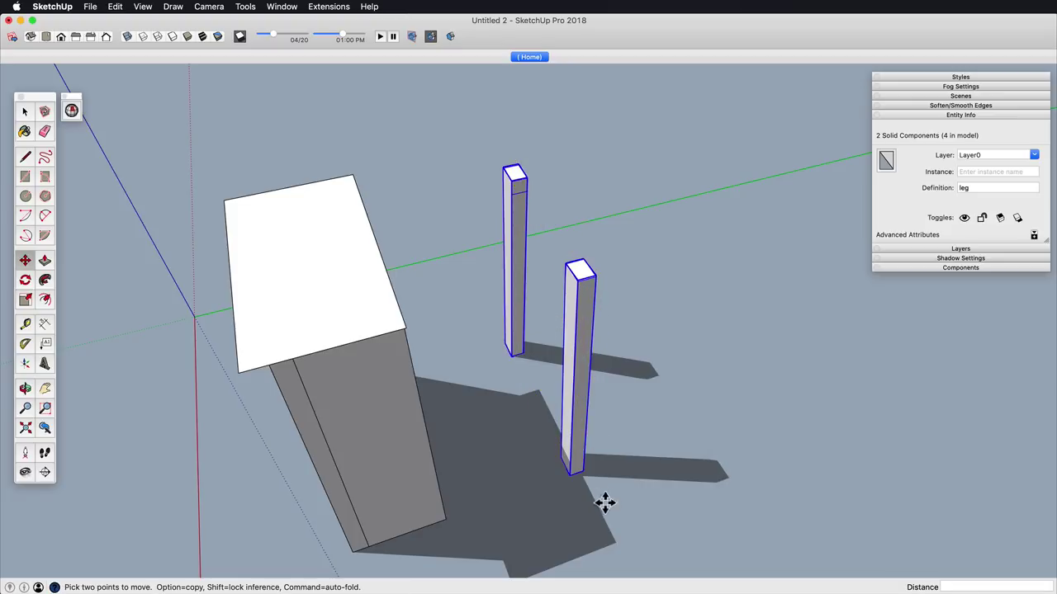
click(582, 472)
click(446, 520)
middle_drag(448, 523, 591, 330)
shift+middle_drag(590, 330, 476, 480)
scroll(538, 406, down, 3)
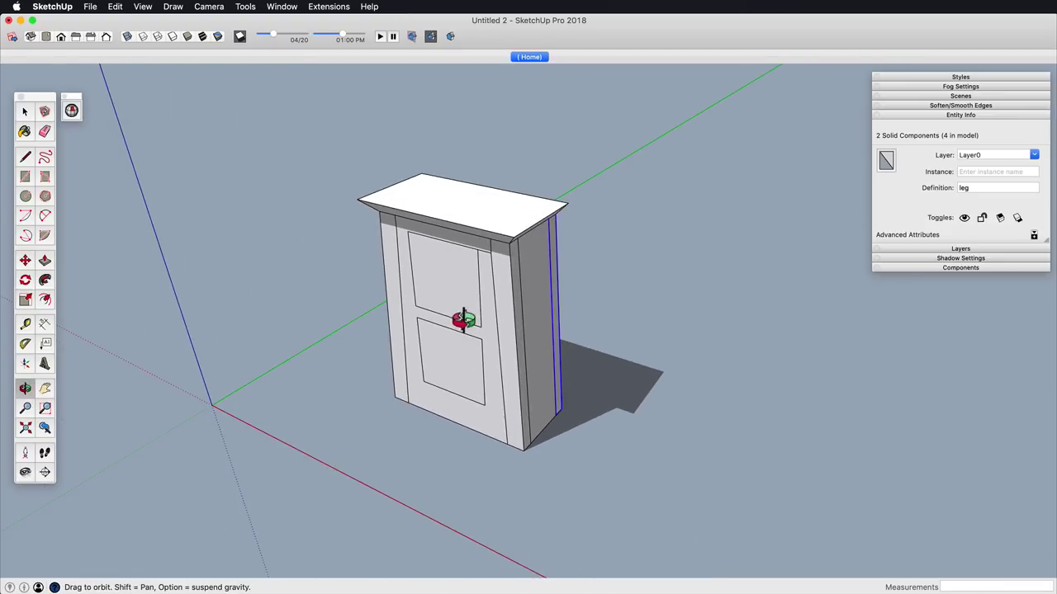
Step: Select the clock body group and move it about 18 7/16 inches clear of the four legs
click(464, 327)
shift+middle_drag(462, 420, 611, 439)
key(m)
click(589, 486)
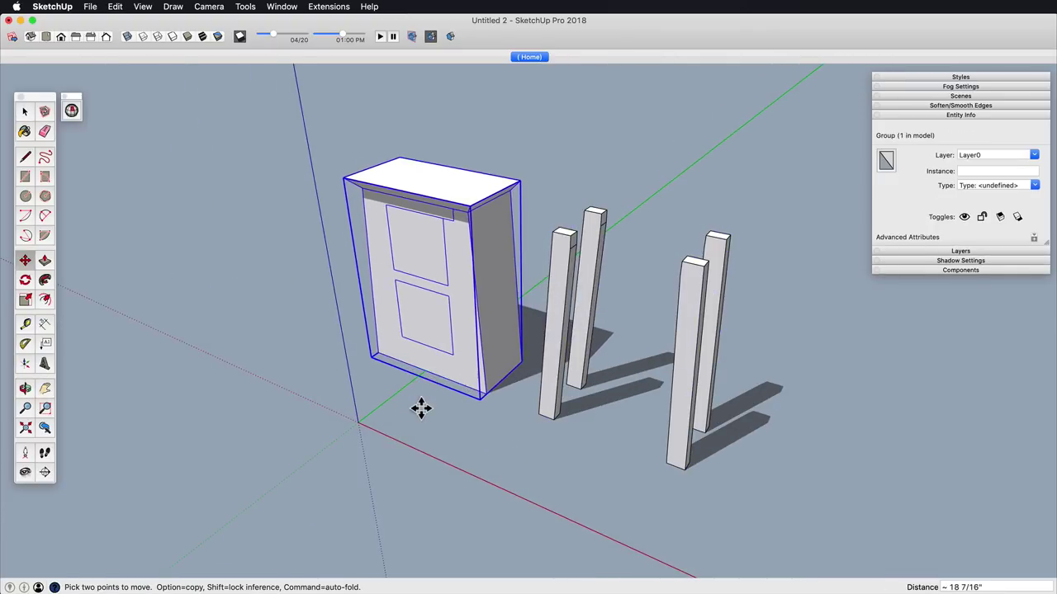
key(Return)
Step: Examine the four legs standing apart from the clock body from several angles and distances
middle_drag(604, 375, 608, 404)
shift+middle_drag(609, 404, 596, 417)
drag(596, 417, 552, 398)
key(z)
drag(574, 396, 589, 312)
key(h)
drag(424, 252, 413, 300)
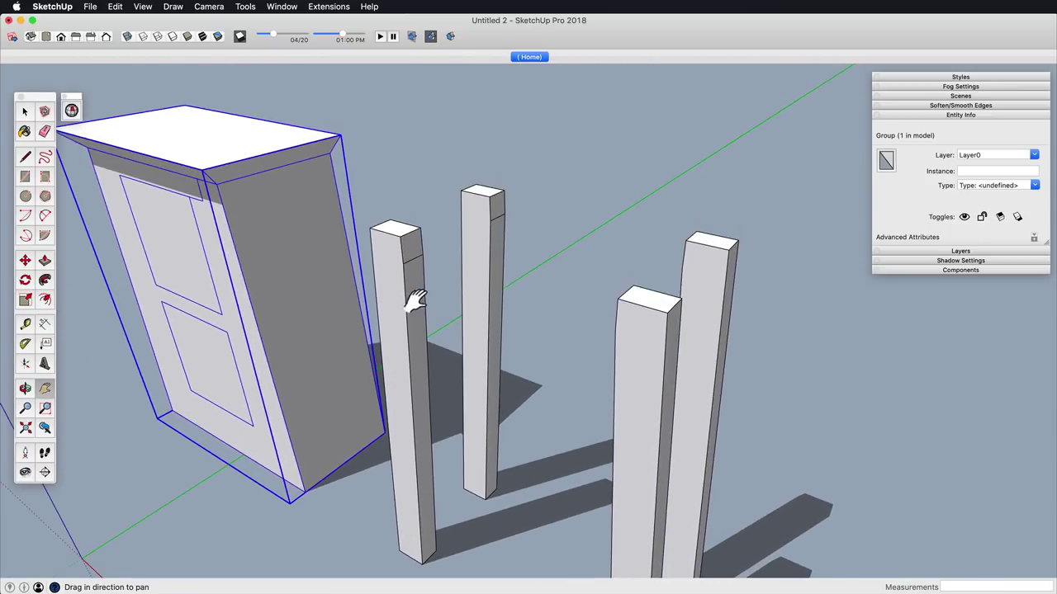
drag(566, 379, 512, 265)
scroll(594, 418, down, 4)
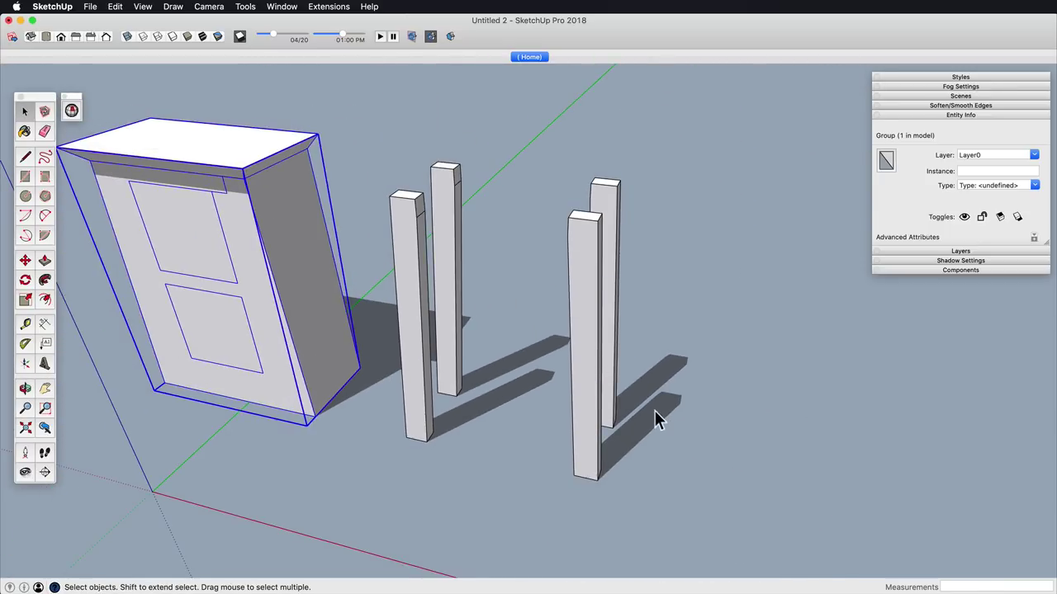
Step: Draw a rail profile at the upper inner face of a front leg and extrude it about 8 1/8 inches to the opposite front leg
drag(647, 403, 574, 247)
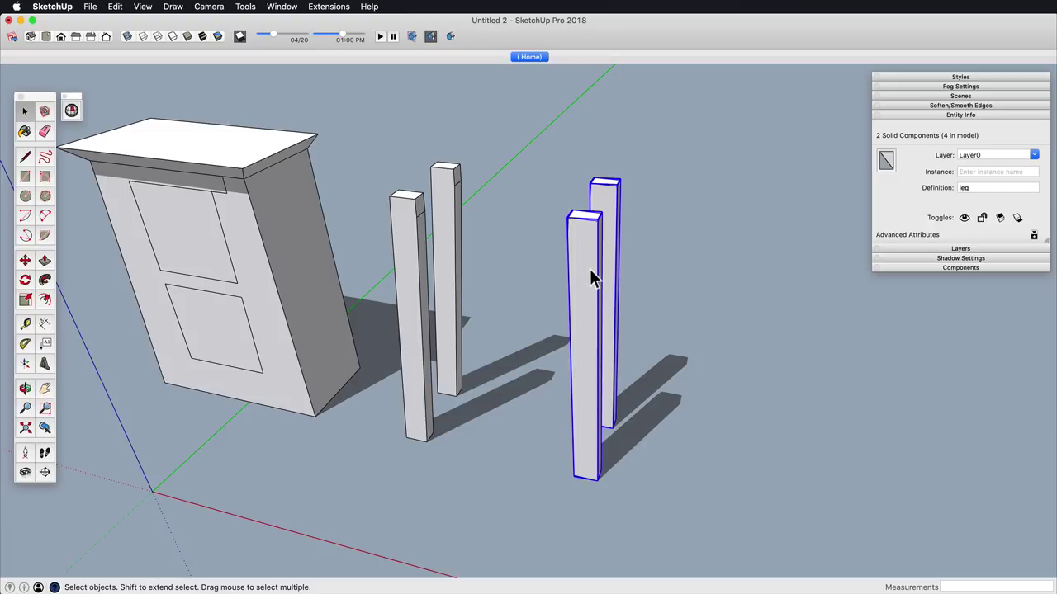
click(533, 294)
middle_drag(533, 294, 380, 351)
scroll(379, 314, up, 4)
key(r)
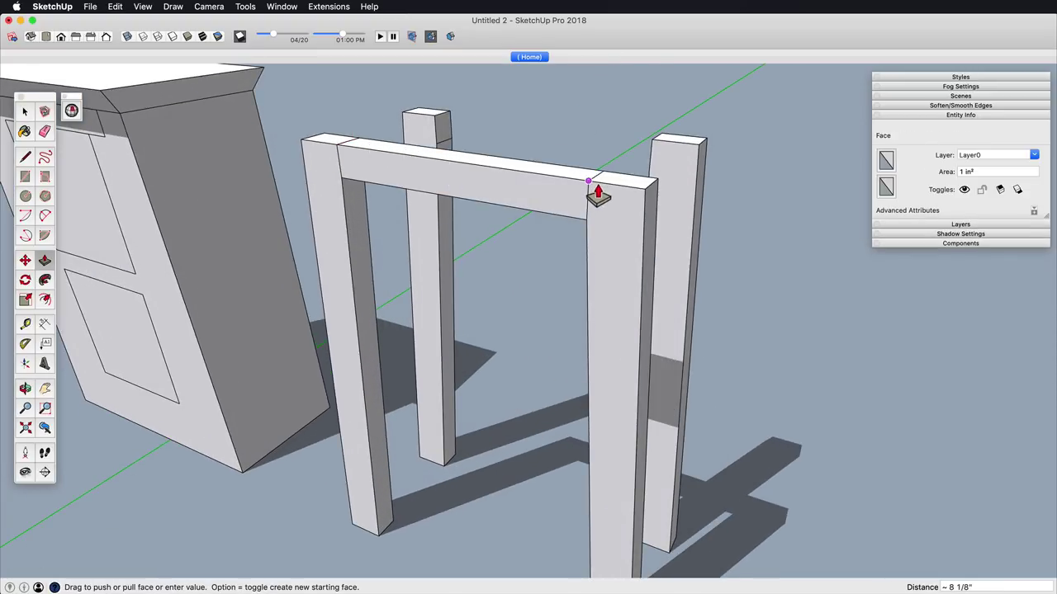
Step: Make the new rail between the front legs a group of its own
key(space)
click(529, 199)
middle_drag(555, 205, 575, 402)
shift+middle_drag(575, 403, 596, 426)
scroll(590, 247, up, 6)
shift+middle_drag(588, 265, 548, 405)
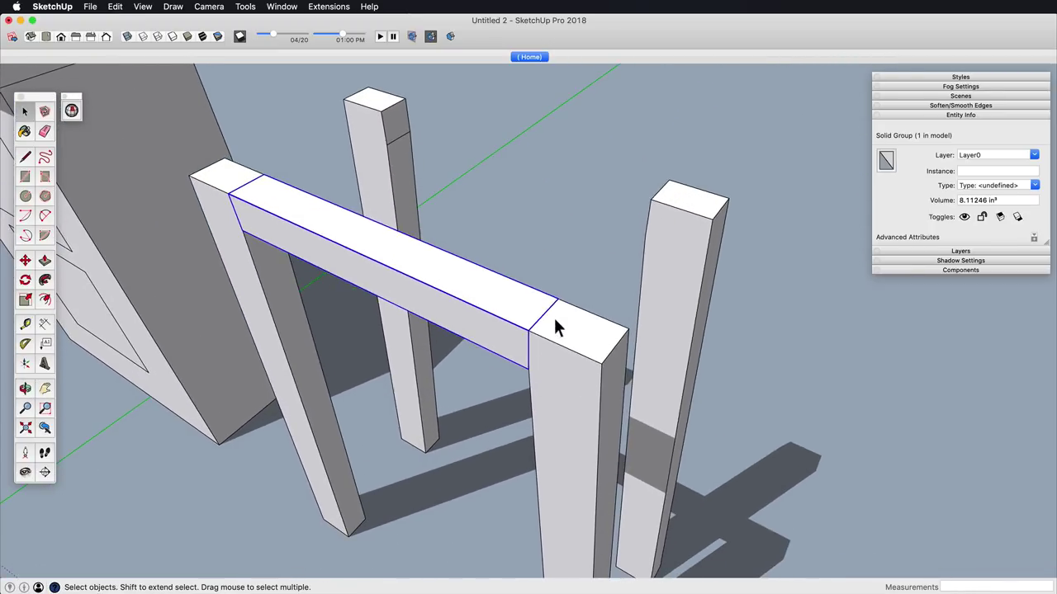
Step: Open the front leg component for editing and place mortise guide lines parallel to the front, back and end edges of its top face
double_click(553, 316)
scroll(552, 315, up, 4)
mouse_move(563, 366)
shift+middle_down()
mouse_move(583, 363)
mouse_move(556, 376)
shift+middle_up()
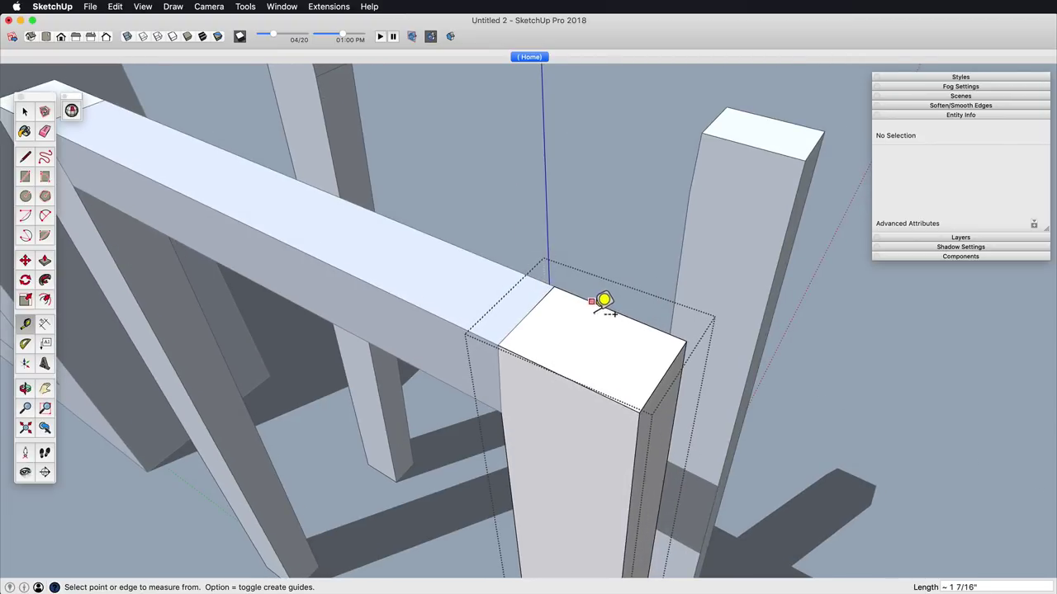
click(588, 322)
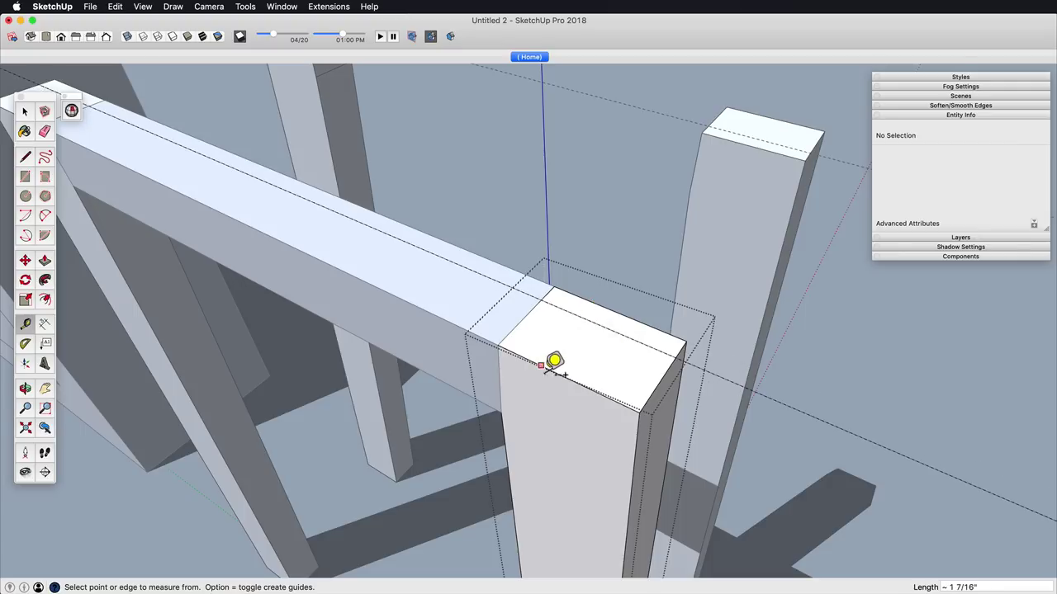
click(576, 357)
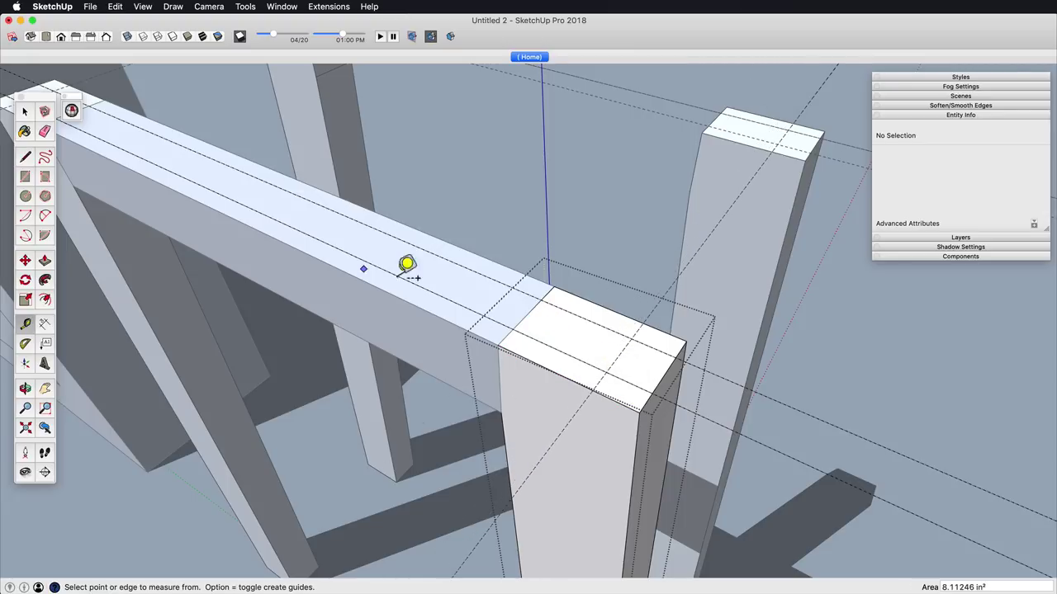
Step: Draw a rectangle between the guides on the leg's top face and cut it down 3/4 inch as a mortise open toward the rail
click(607, 382)
shift+middle_drag(537, 385, 724, 323)
key(p)
click(628, 261)
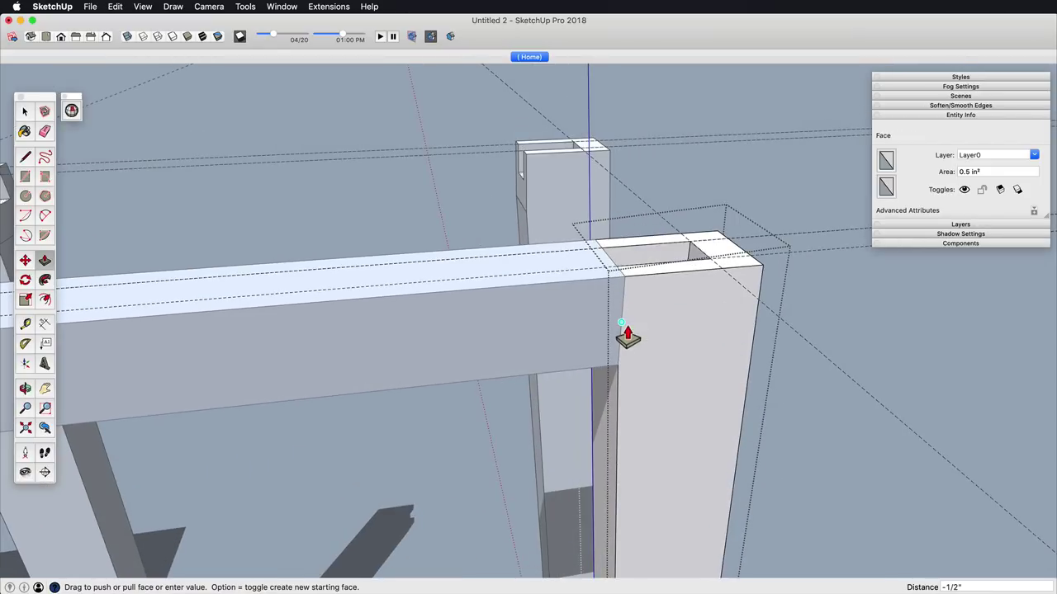
text(3/4)
key(Return)
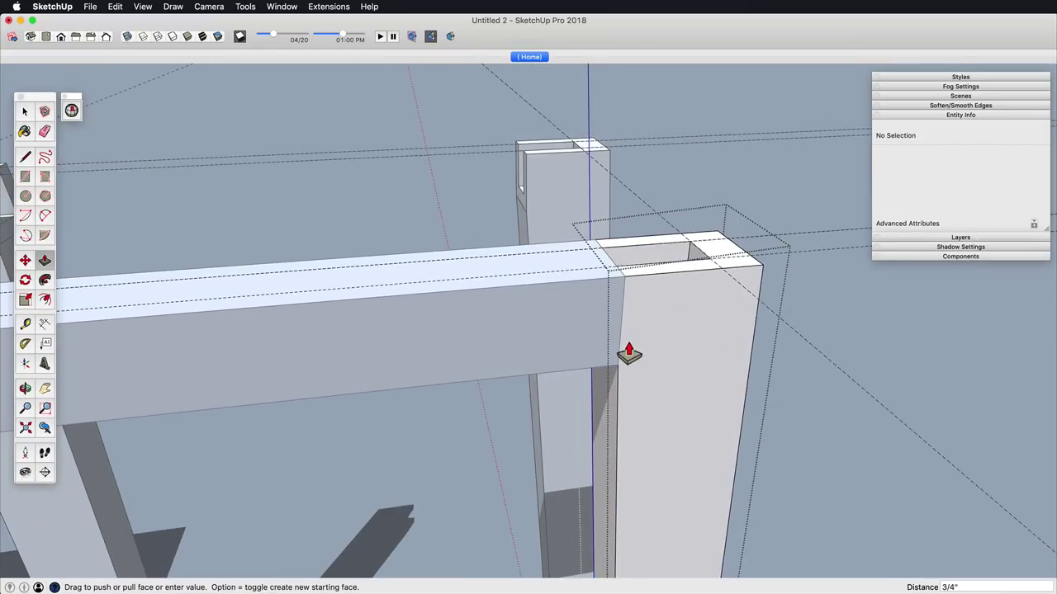
Step: Open the rail group and extrude a tenon from its end face to fill the leg's mortise
middle_drag(630, 354, 628, 444)
middle_drag(691, 372, 355, 433)
double_click(447, 319)
middle_drag(495, 330, 468, 368)
scroll(536, 335, up, 5)
middle_drag(551, 347, 543, 382)
key(r)
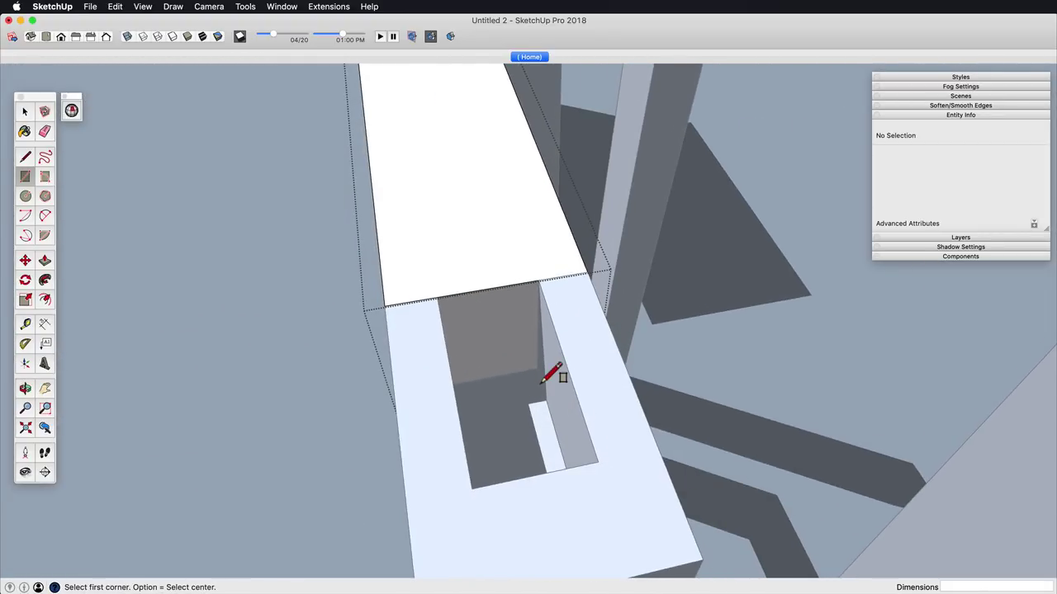
key(p)
click(489, 344)
click(597, 463)
scroll(498, 413, down, 5)
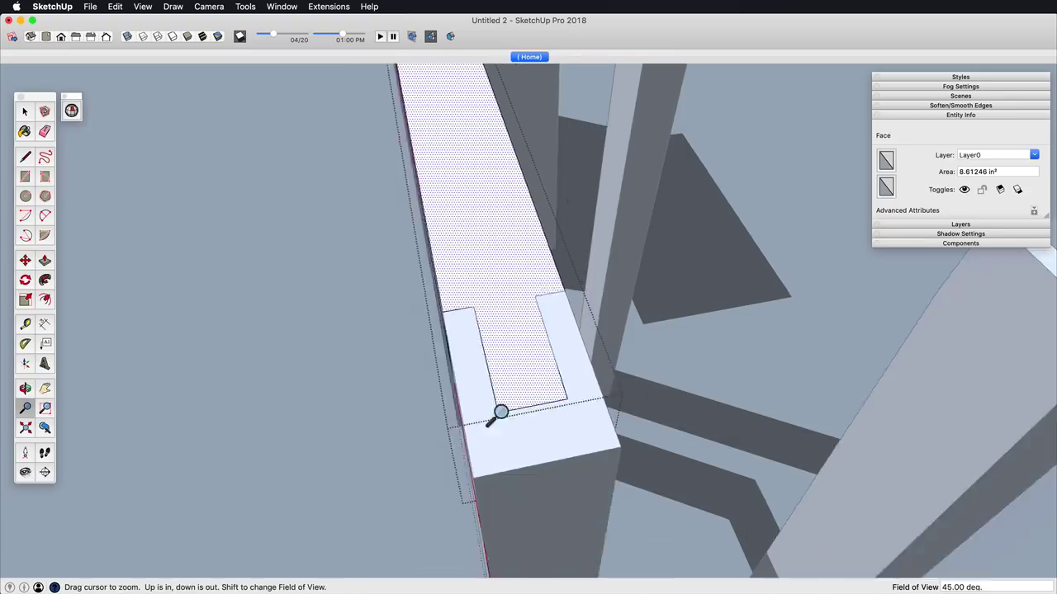
Step: Push the rail's other end face back to about halfway along the rail
middle_drag(498, 413, 635, 380)
shift+middle_drag(635, 380, 578, 347)
middle_drag(578, 347, 424, 356)
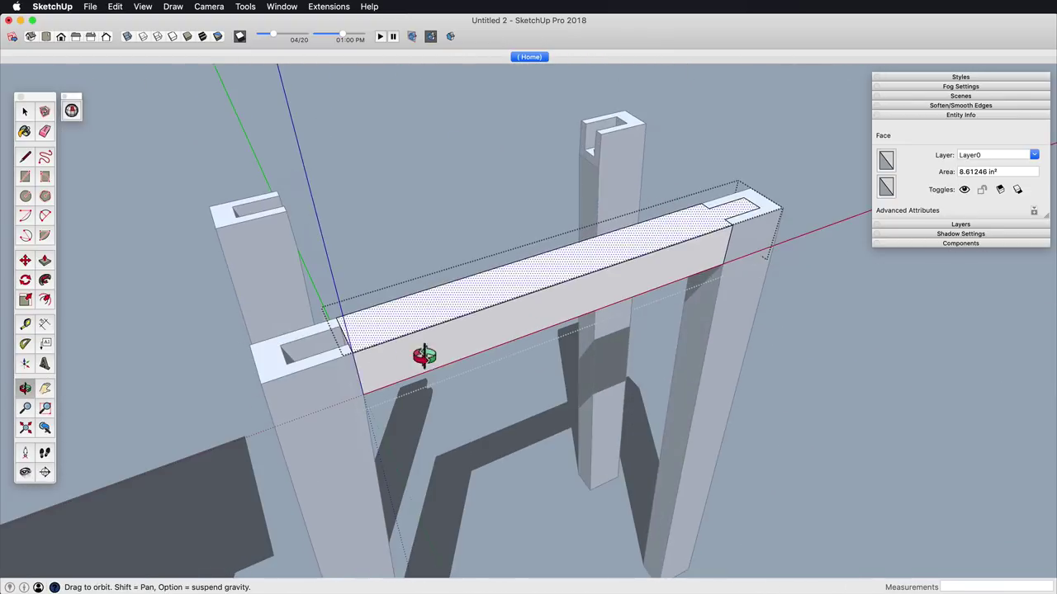
click(347, 345)
click(544, 311)
middle_drag(538, 315, 596, 285)
key(space)
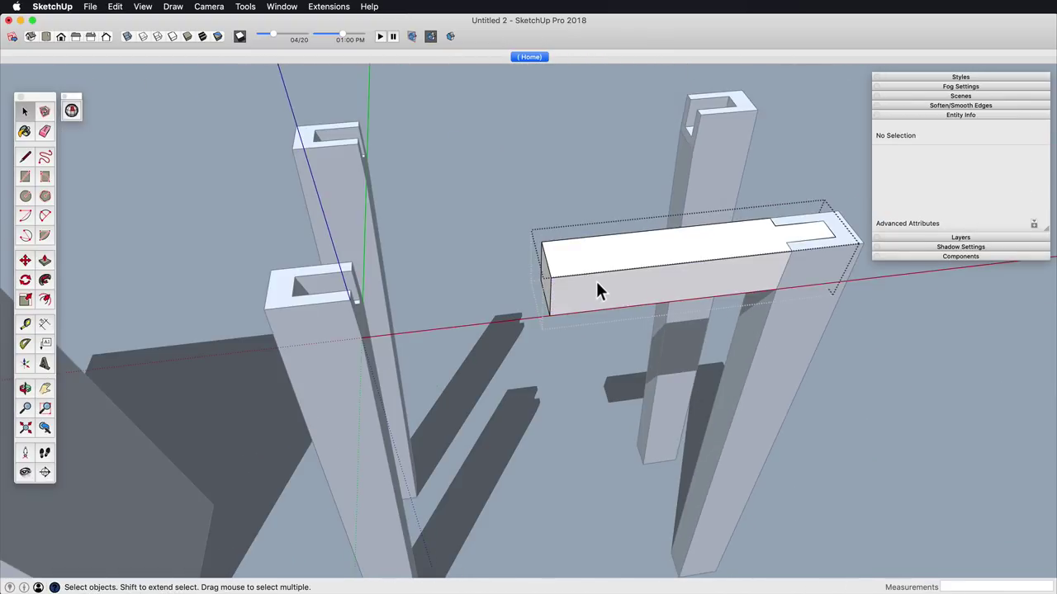
Step: Copy the shortened rail's geometry outward along the red axis and mirror the copy with a red scale of -1
scroll(596, 322, down, 5)
triple_click(591, 302)
key(m)
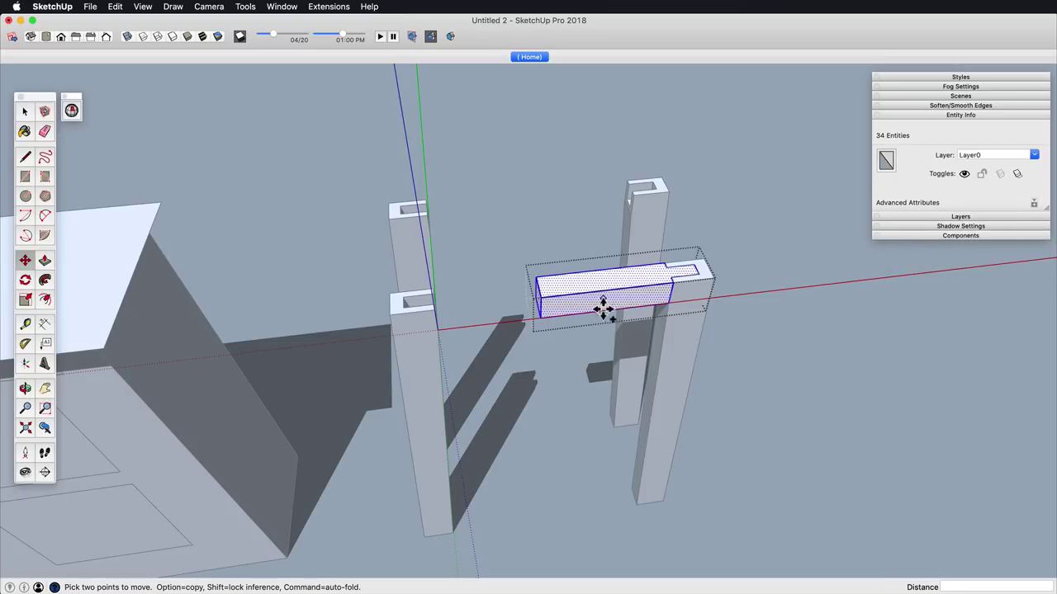
click(604, 309)
click(799, 285)
shift+middle_drag(799, 286, 693, 350)
key(s)
click(645, 344)
click(933, 316)
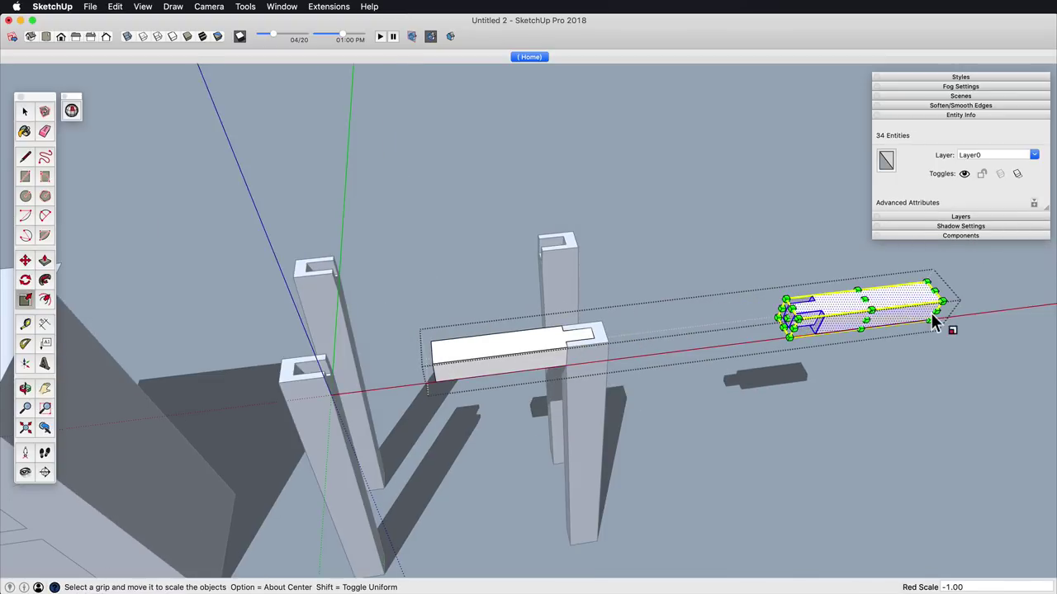
Step: Move the mirrored half by its corner onto the original half's cut end and delete the seam between them
key(m)
click(945, 303)
click(435, 365)
key(space)
drag(421, 322, 483, 446)
key(Delete)
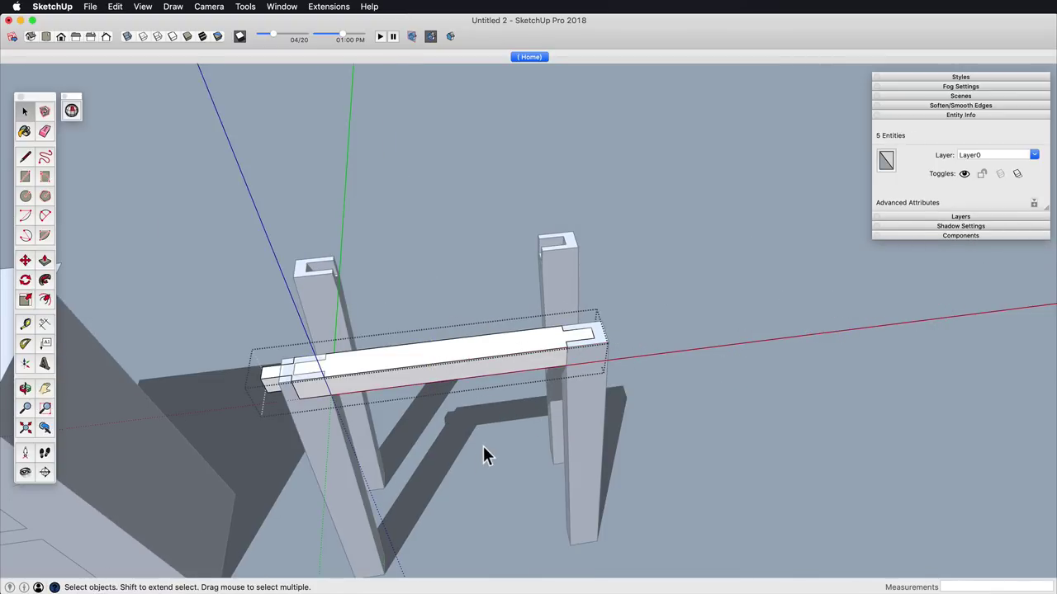
Step: Move the overlong tenon end of the rail back so it fits the mortise in the other front leg, and close the group
shift+middle_drag(361, 383, 488, 361)
drag(369, 322, 518, 398)
shift+middle_drag(521, 374, 575, 368)
scroll(505, 339, up, 5)
key(m)
click(583, 330)
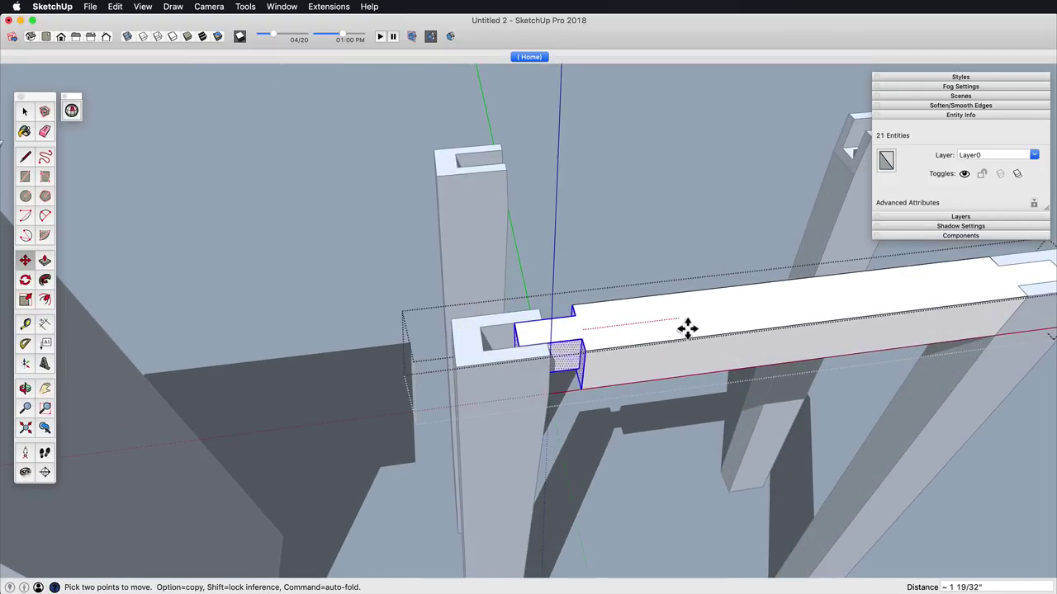
click(481, 327)
scroll(589, 314, down, 5)
middle_drag(590, 314, 512, 398)
key(space)
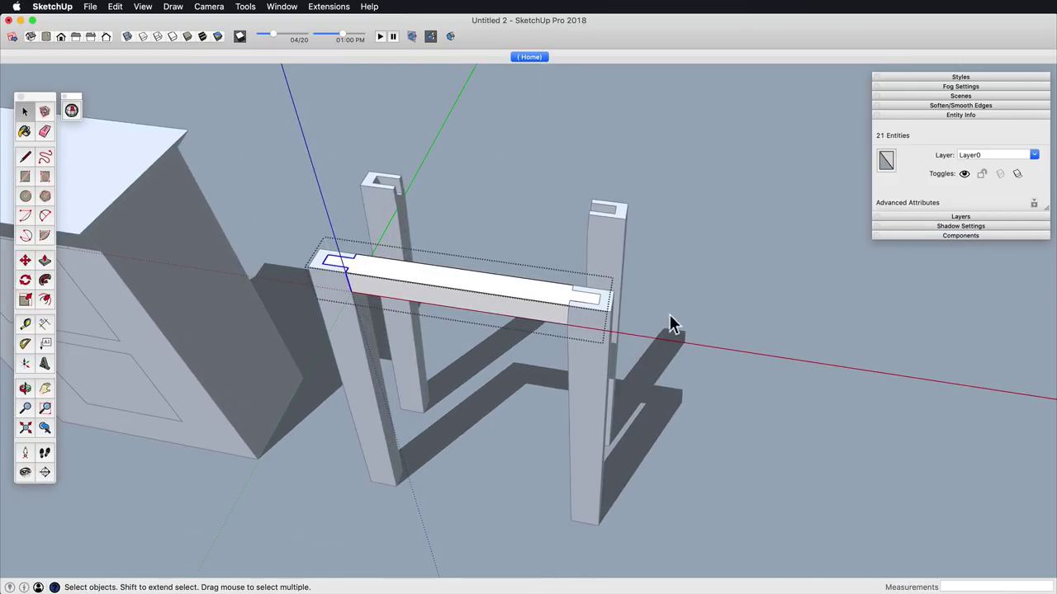
click(688, 323)
Step: Turn the finished front rail group into a component with the default settings
click(534, 316)
key(shift+super+g)
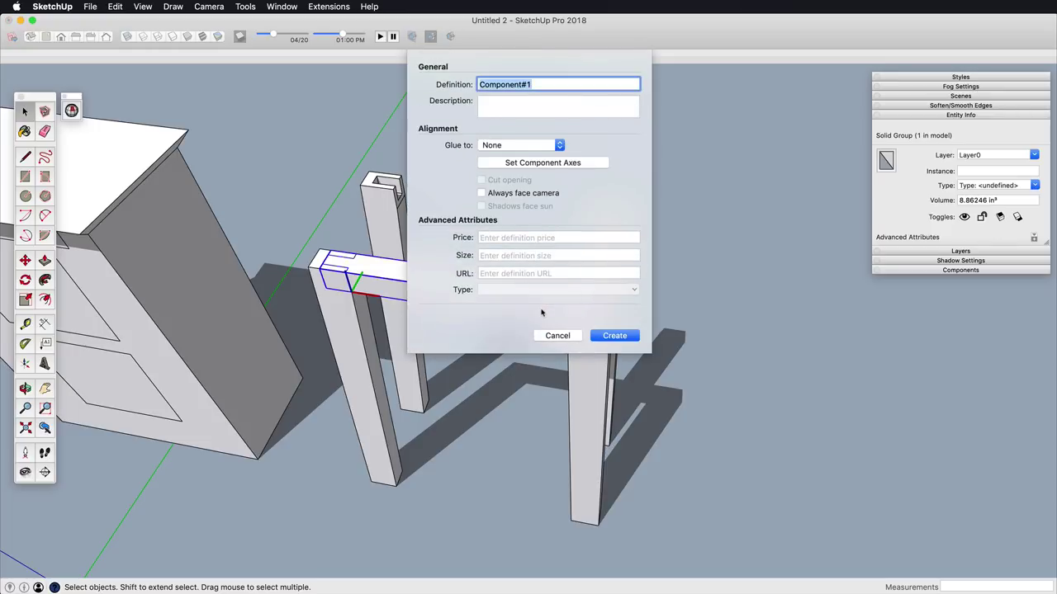
key(Return)
Step: Copy the rail component 5 inches back onto the rear pair of legs
middle_drag(578, 322, 396, 347)
scroll(516, 257, up, 5)
key(m)
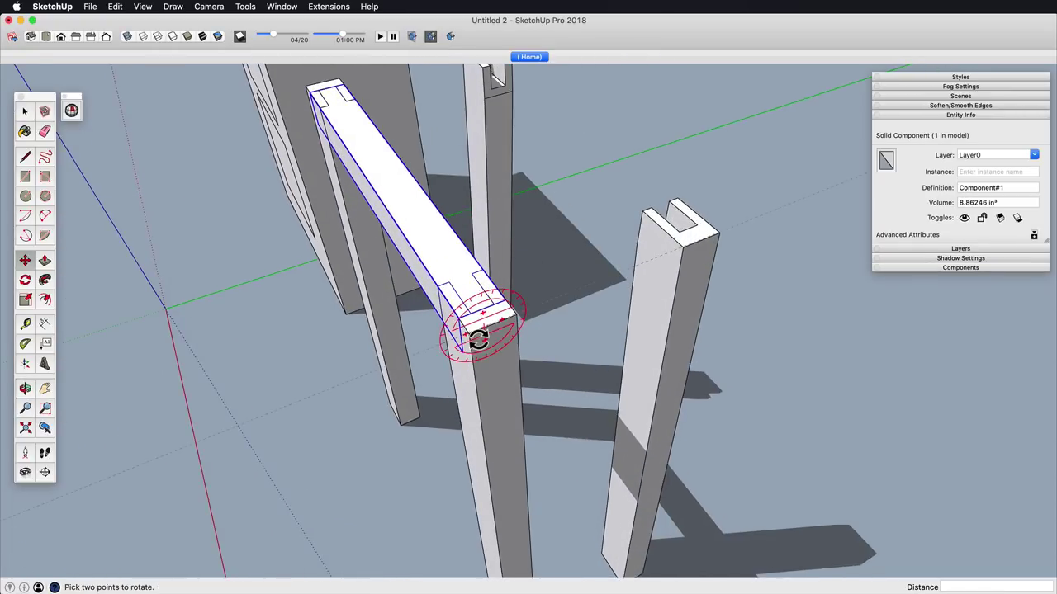
key(space)
click(498, 330)
click(708, 250)
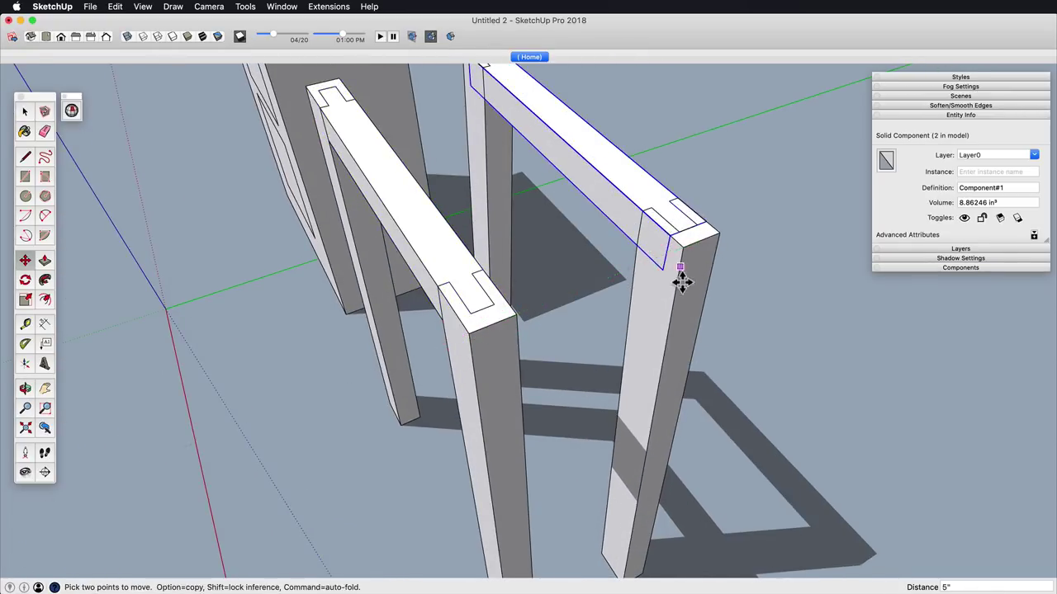
scroll(661, 291, down, 5)
middle_drag(570, 355, 631, 218)
click(679, 288)
Step: Move the clock body group 20 inches so it lines up with the legs and rails again
click(330, 267)
key(m)
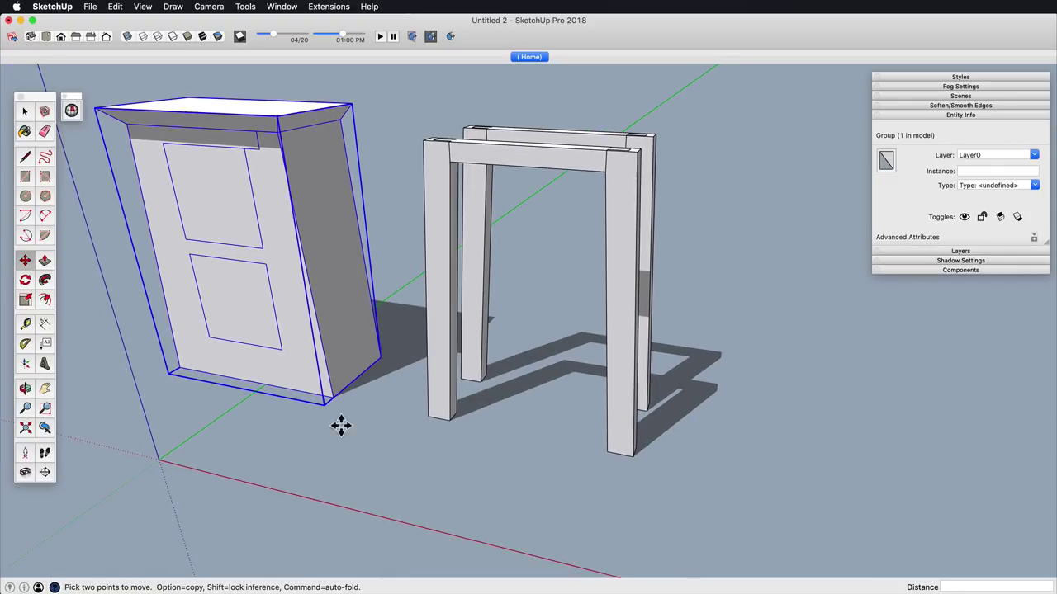
click(342, 427)
text(20)
key(Return)
key(space)
click(509, 457)
Step: Examine the clock front and the bottom of the legs against the body's front squares
shift+middle_drag(611, 375, 594, 304)
scroll(594, 304, up, 4)
mouse_move(594, 304)
shift+middle_down()
mouse_move(589, 276)
mouse_move(596, 322)
shift+middle_up()
middle_drag(596, 322, 611, 387)
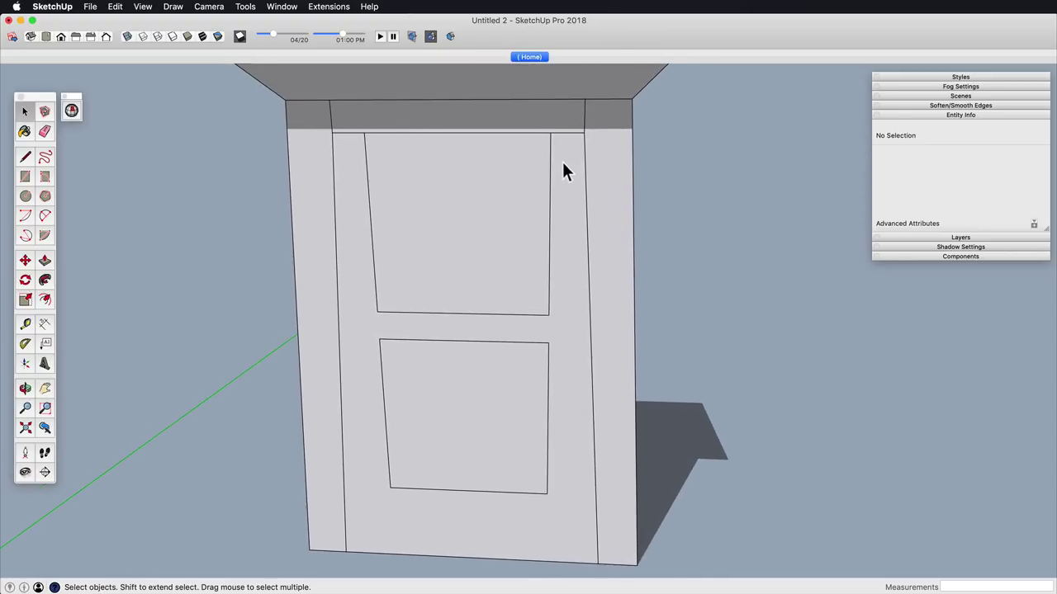
click(540, 231)
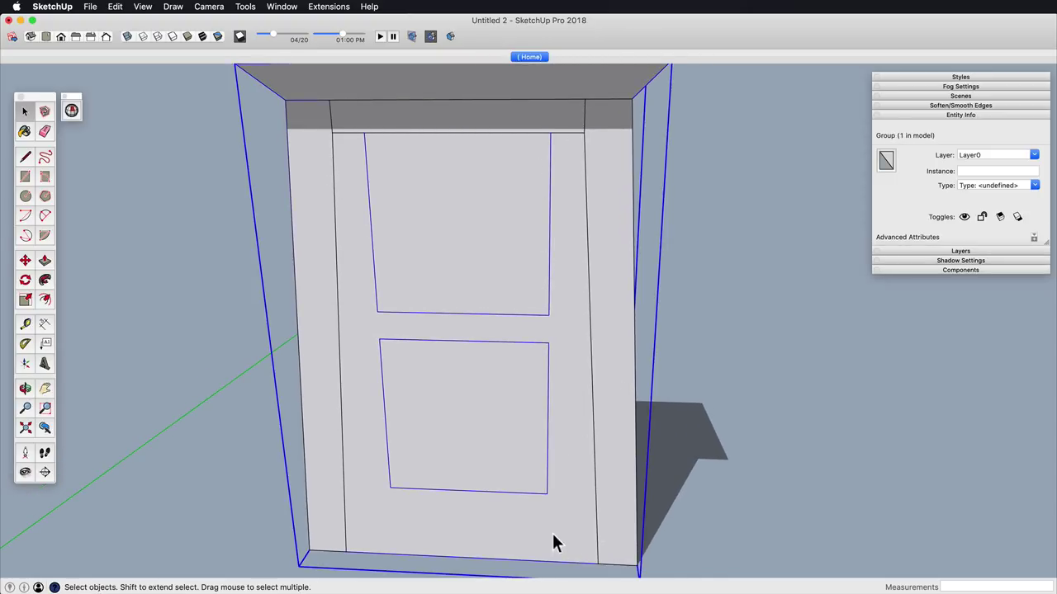
scroll(571, 326, down, 3)
mouse_move(570, 327)
middle_down()
mouse_move(583, 342)
mouse_move(585, 332)
middle_up()
shift+middle_drag(593, 430, 585, 339)
scroll(569, 382, up, 4)
shift+middle_drag(585, 338, 611, 281)
Step: Open the leg component and move the inner edge of its bottom end 0.5 inch inward
double_click(609, 234)
click(609, 235)
click(590, 301)
key(z)
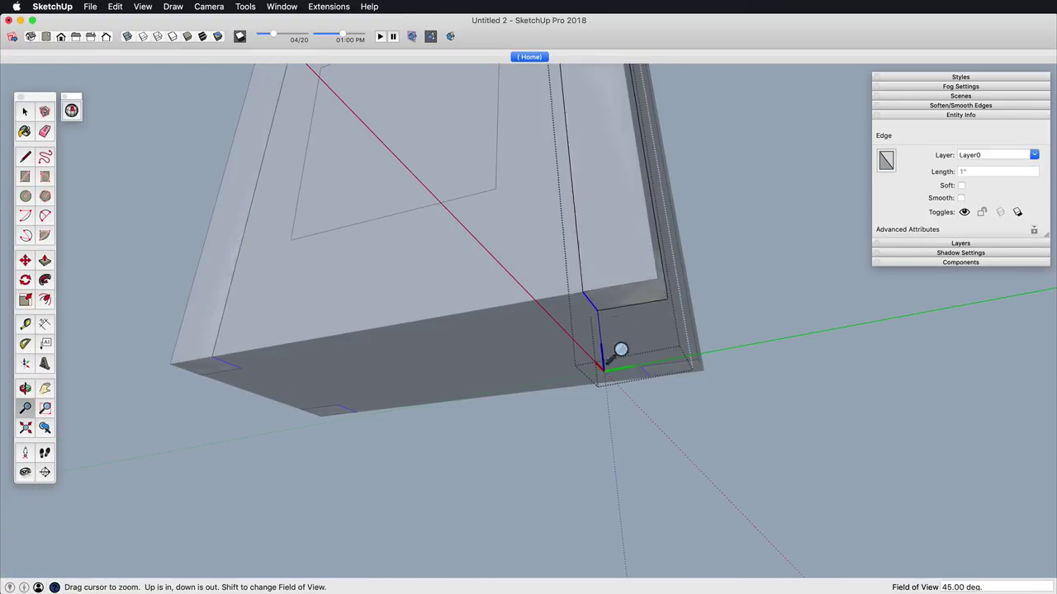
drag(618, 350, 635, 364)
key(h)
click(612, 364)
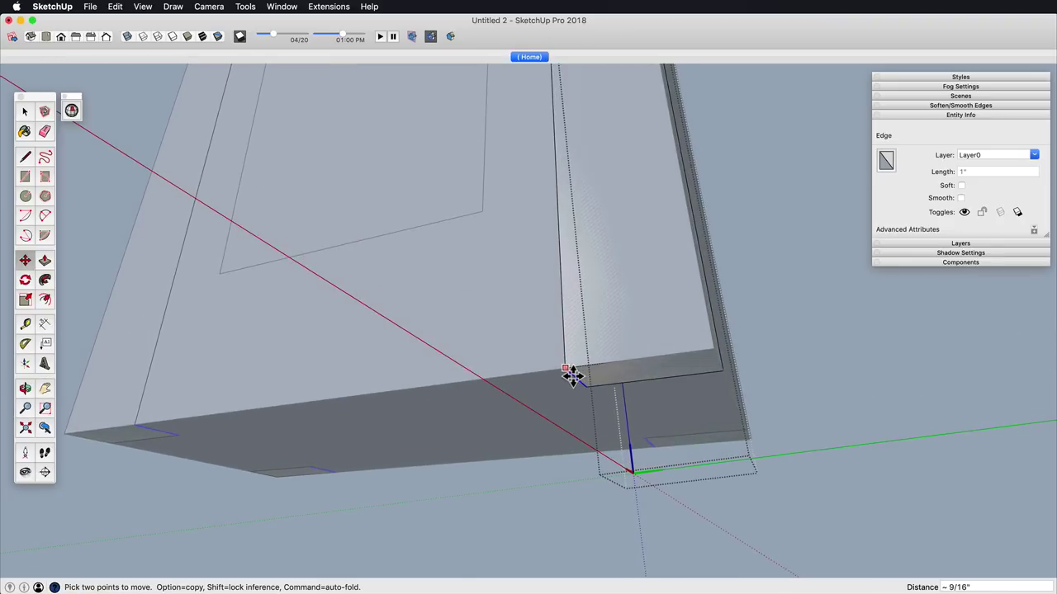
text(.5)
key(Return)
scroll(472, 330, down, 4)
middle_drag(472, 331, 662, 420)
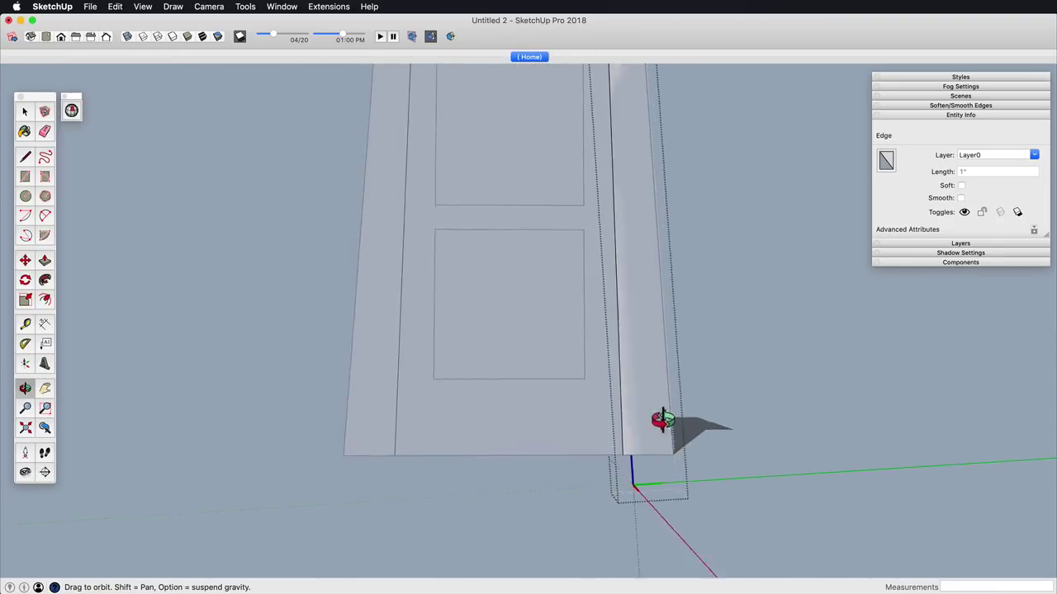
Step: Clean up the leg's inner front edge between its bottom and top corners and close the component
scroll(610, 421, down, 3)
middle_drag(594, 422, 545, 427)
key(z)
drag(544, 427, 573, 405)
key(h)
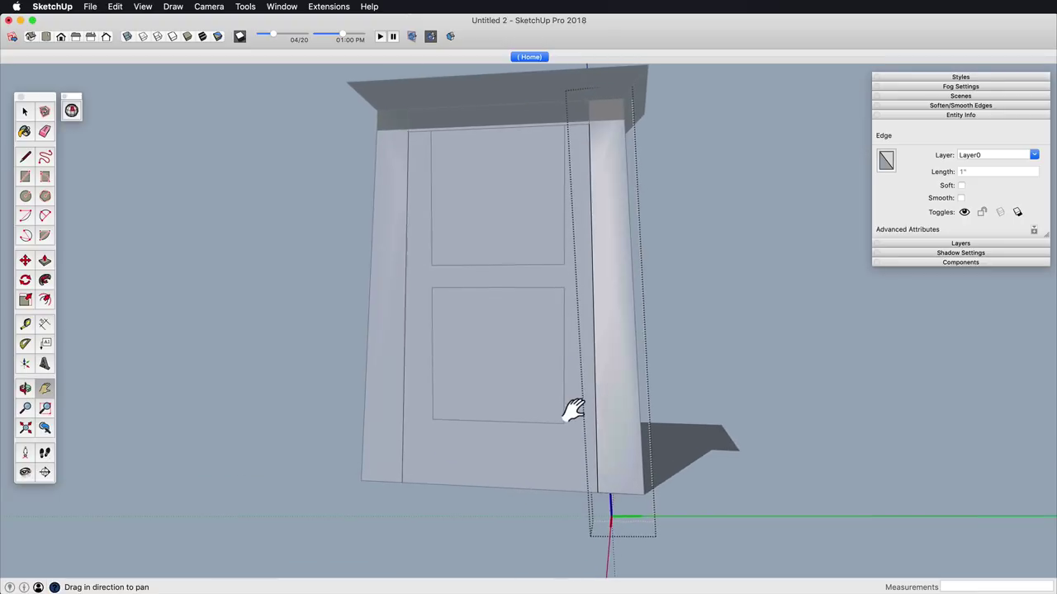
middle_drag(601, 125, 631, 447)
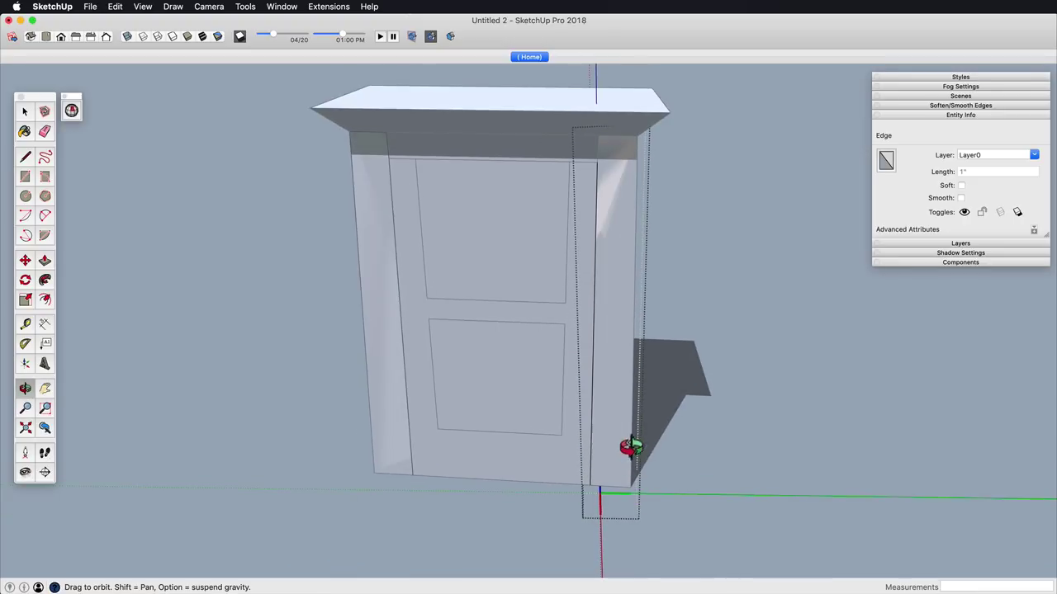
click(599, 493)
click(603, 169)
scroll(603, 169, down, 3)
shift+middle_drag(606, 364, 579, 294)
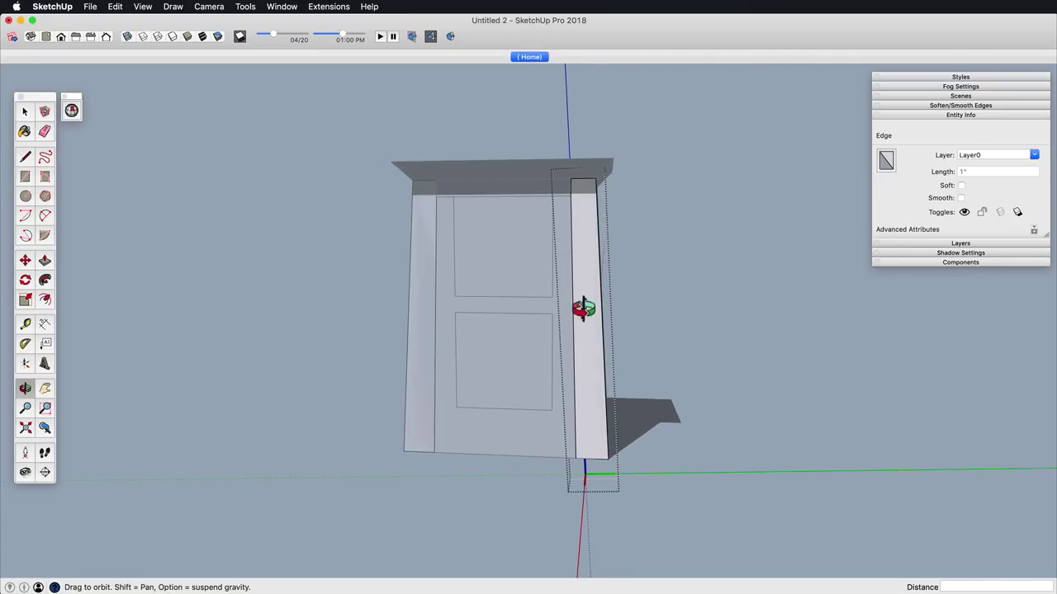
scroll(583, 309, up, 3)
shift+middle_drag(557, 363, 614, 353)
click(725, 300)
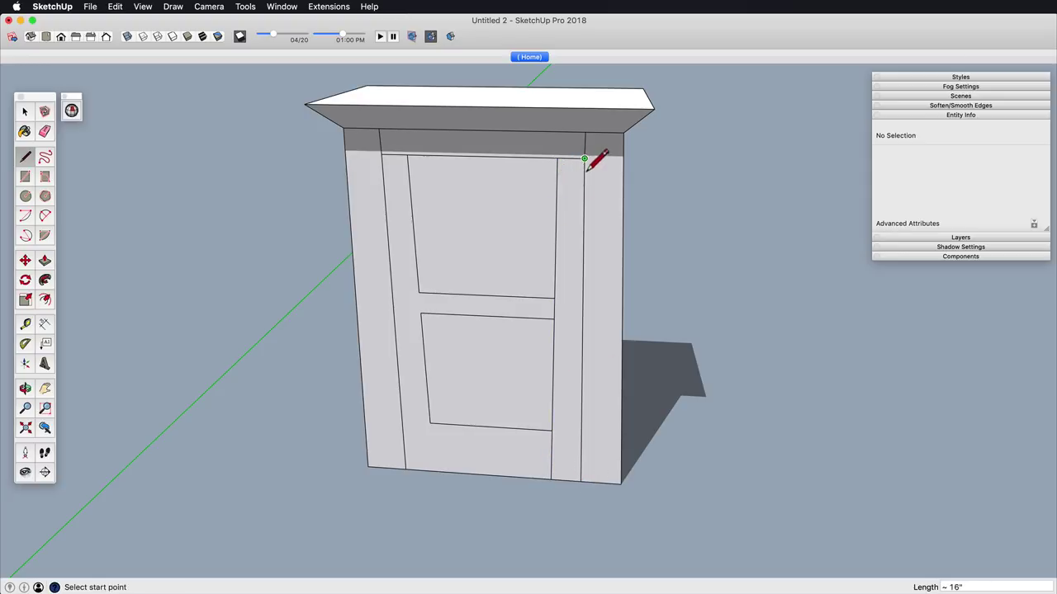
Step: Extrude the narrow strip outlined beside the front leg on the clock face by 1 inch
middle_drag(587, 171, 437, 459)
key(p)
click(517, 419)
text(1)
key(Return)
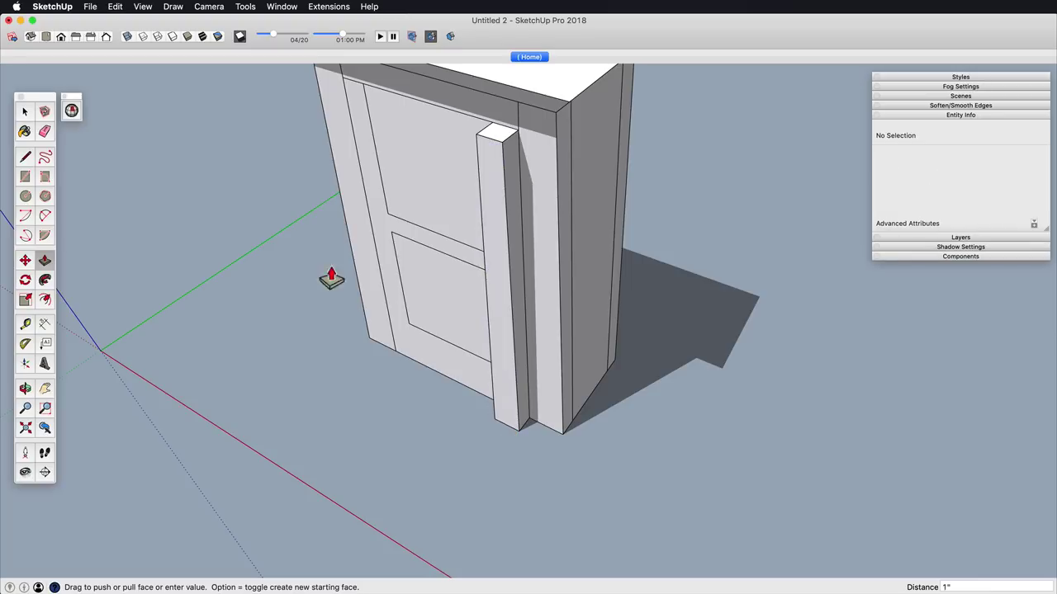
Step: Make the whole extruded strip a component named "inner leg"
key(space)
triple_click(502, 284)
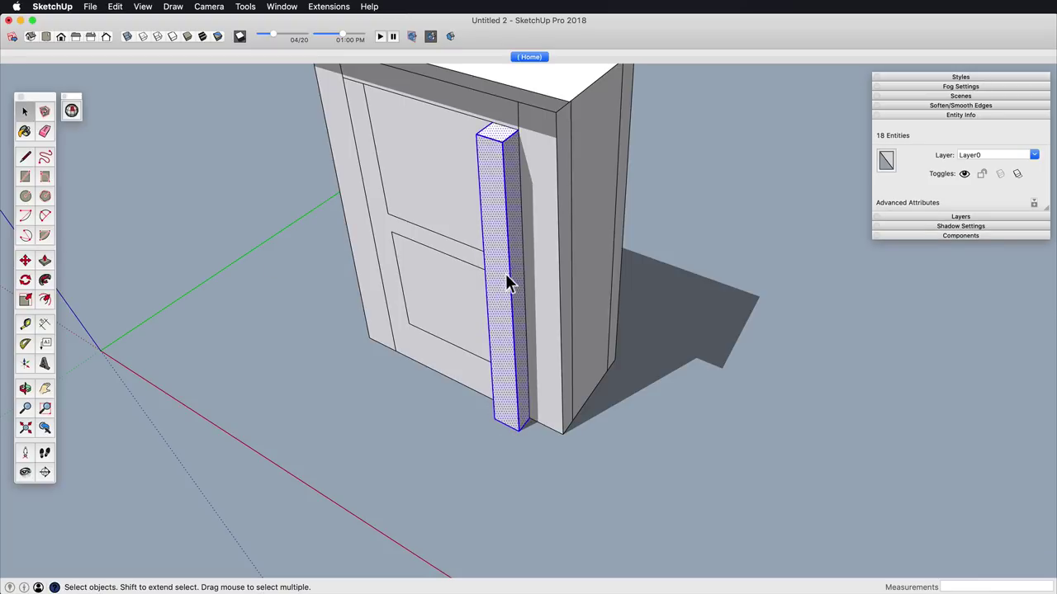
text(ginner leg)
key(Return)
Step: Move the inner leg back into the clock body beside the outer leg, using a 1/2 inch distance
middle_drag(516, 269, 559, 306)
scroll(569, 479, up, 4)
key(m)
click(540, 411)
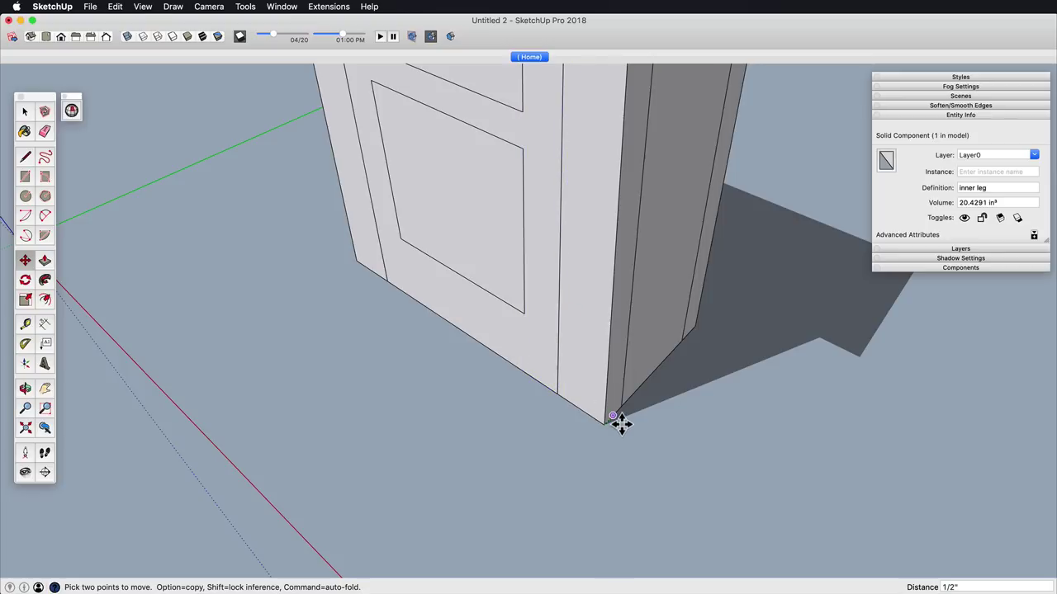
Step: Select the clock body group and move it 20 inches clear of the legs and rails
key(space)
click(562, 167)
scroll(561, 168, down, 10)
middle_drag(562, 168, 677, 437)
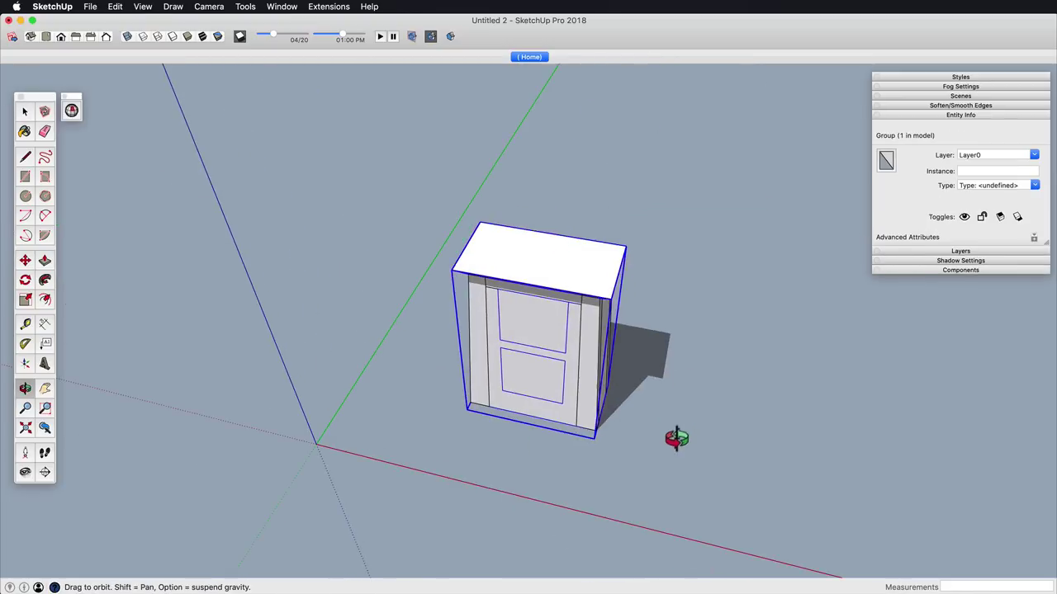
key(m)
click(559, 436)
text(20)
key(Return)
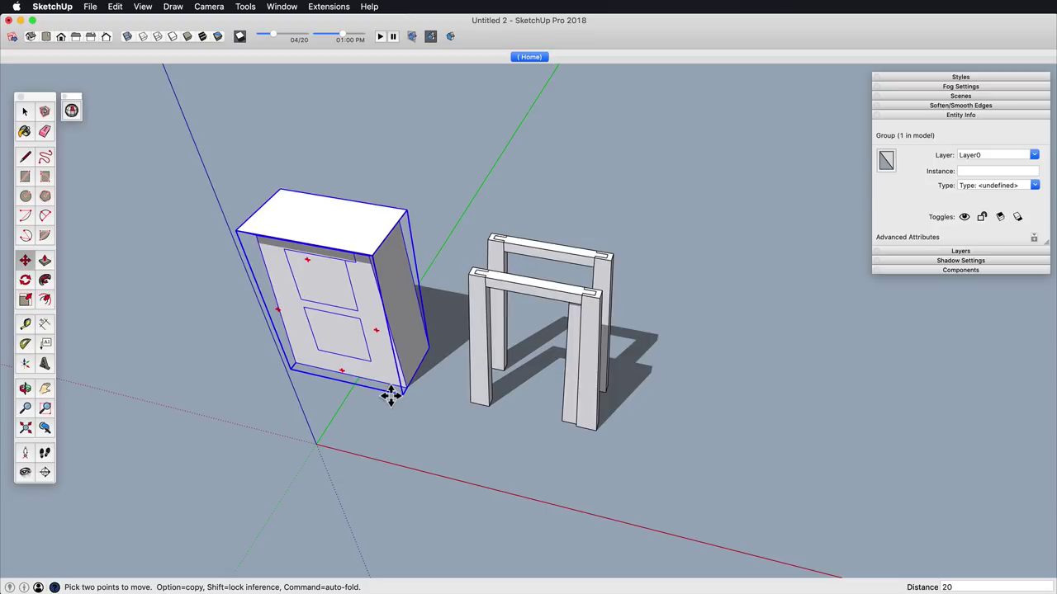
Step: Draw two short edges crossing at the clock body's rear top corner and group them
shift+middle_drag(410, 376, 452, 360)
middle_drag(452, 360, 346, 386)
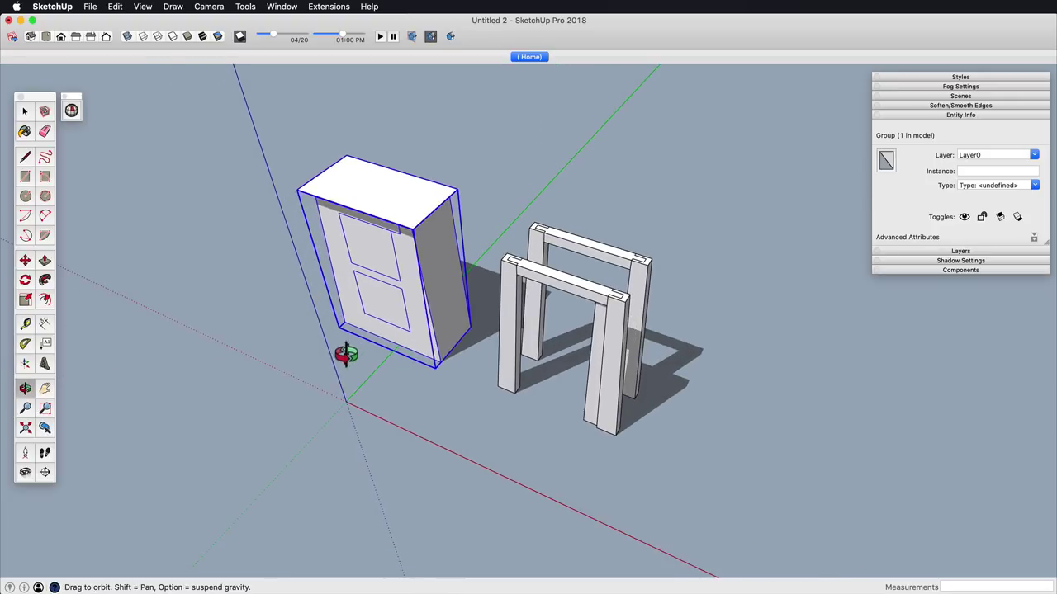
click(367, 153)
key(space)
click(655, 247)
shift+middle_drag(603, 370, 601, 354)
key(l)
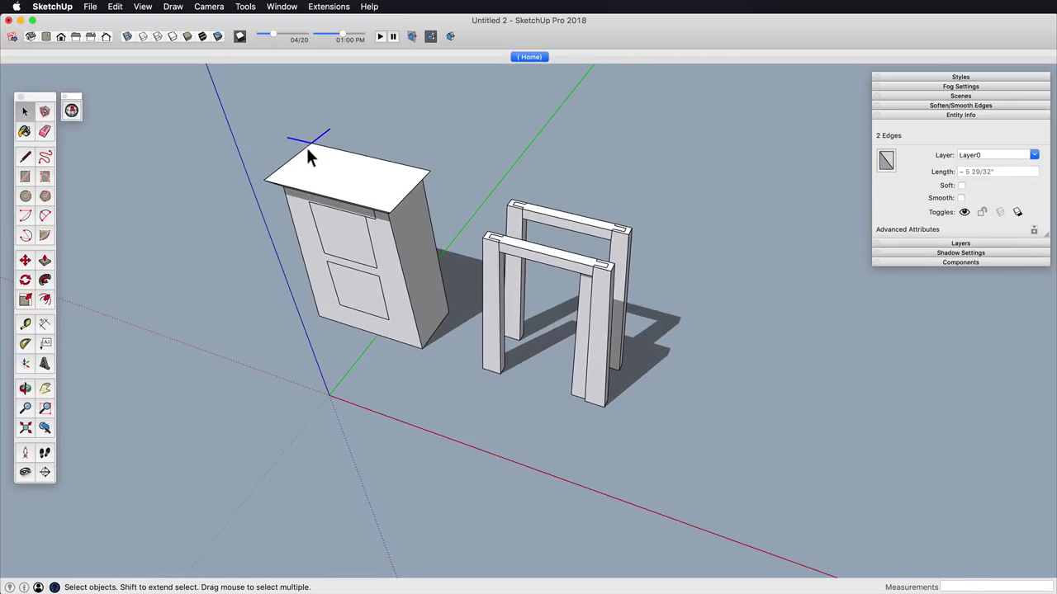
key(super+g)
right_click(300, 140)
click(355, 180)
Step: Copy the inner leg about 6 7/8 inches along the red axis, clear of the clock frame
click(559, 190)
scroll(597, 384, up, 1)
middle_drag(596, 438, 625, 443)
scroll(598, 384, up, 5)
click(601, 481)
key(m)
click(592, 469)
key(alt)
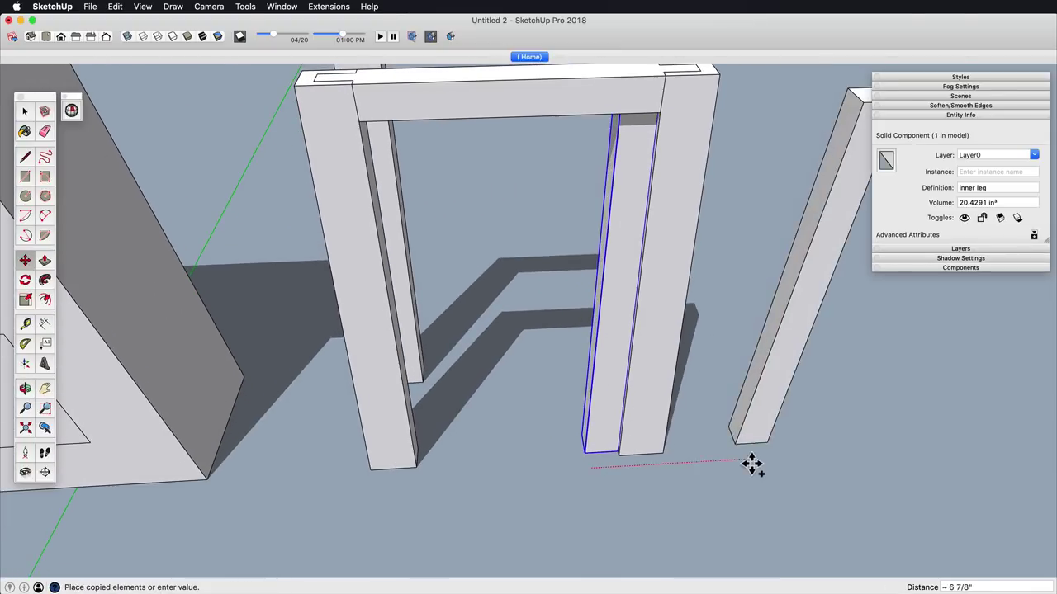
click(751, 464)
Step: Mirror the copied inner leg with a red scale of -1 and move it 15 13/16 inches to sit beside the opposite front leg
shift+middle_drag(751, 464, 624, 524)
key(s)
click(622, 382)
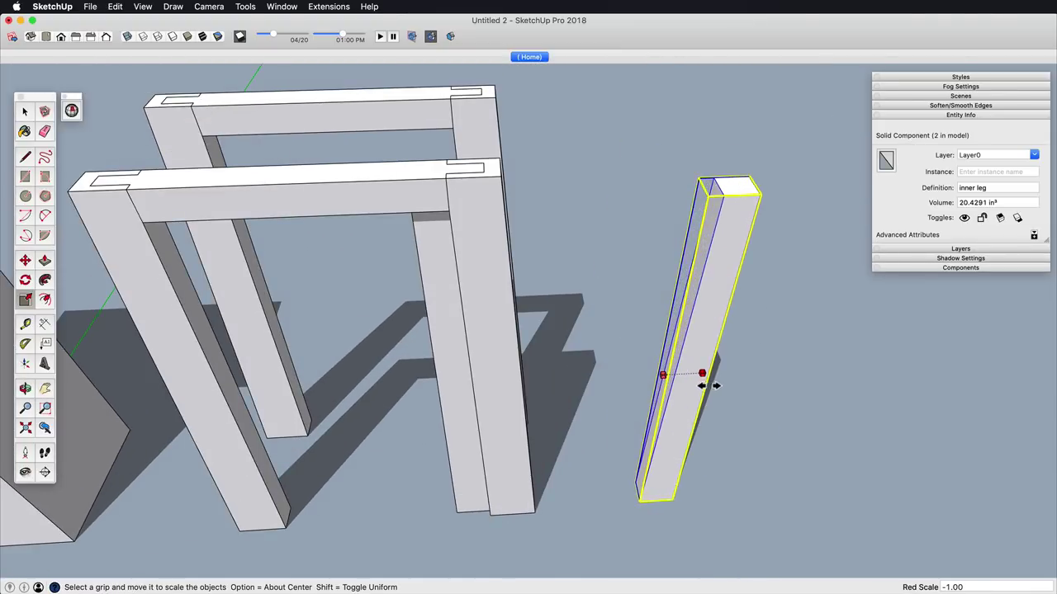
click(708, 384)
key(m)
click(646, 507)
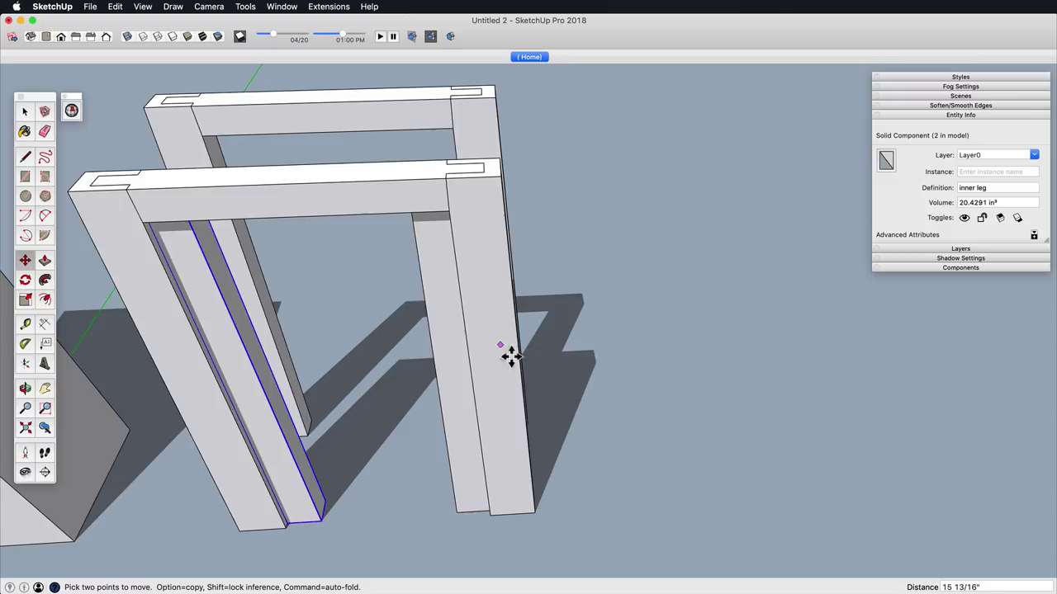
Step: Push the inner leg's back face in until it is flush with the back of the outer leg and top rail
scroll(570, 375, down, 5)
middle_drag(578, 380, 439, 331)
scroll(439, 332, up, 6)
middle_drag(462, 220, 224, 436)
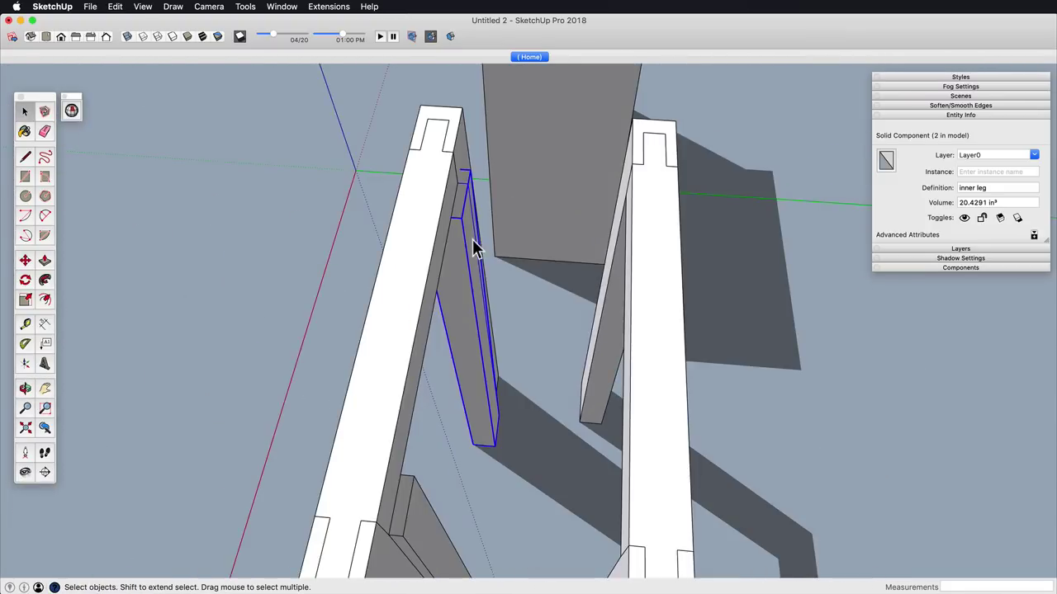
double_click(473, 241)
key(p)
click(475, 231)
click(462, 185)
scroll(418, 368, down, 3)
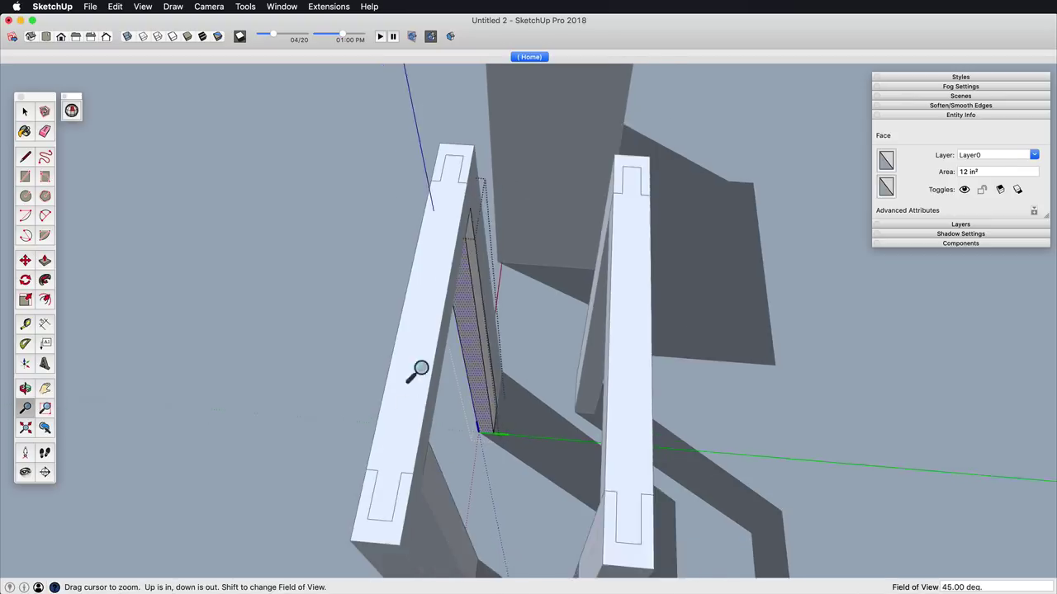
middle_drag(418, 368, 818, 186)
scroll(622, 304, down, 5)
key(space)
click(485, 336)
Step: Using a guide, draw a rectangle at the top of the inner leg's side face and extrude it across to the opposite inner leg
middle_drag(484, 337, 437, 118)
shift+middle_drag(529, 136, 497, 141)
scroll(498, 142, up, 6)
shift+middle_drag(387, 246, 354, 177)
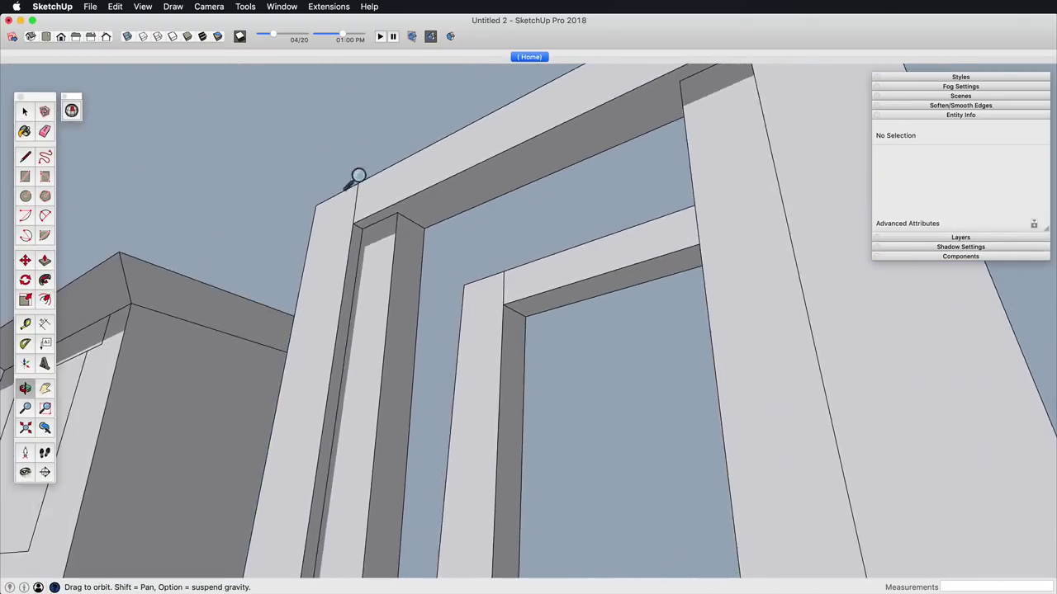
scroll(363, 213, up, 3)
key(t)
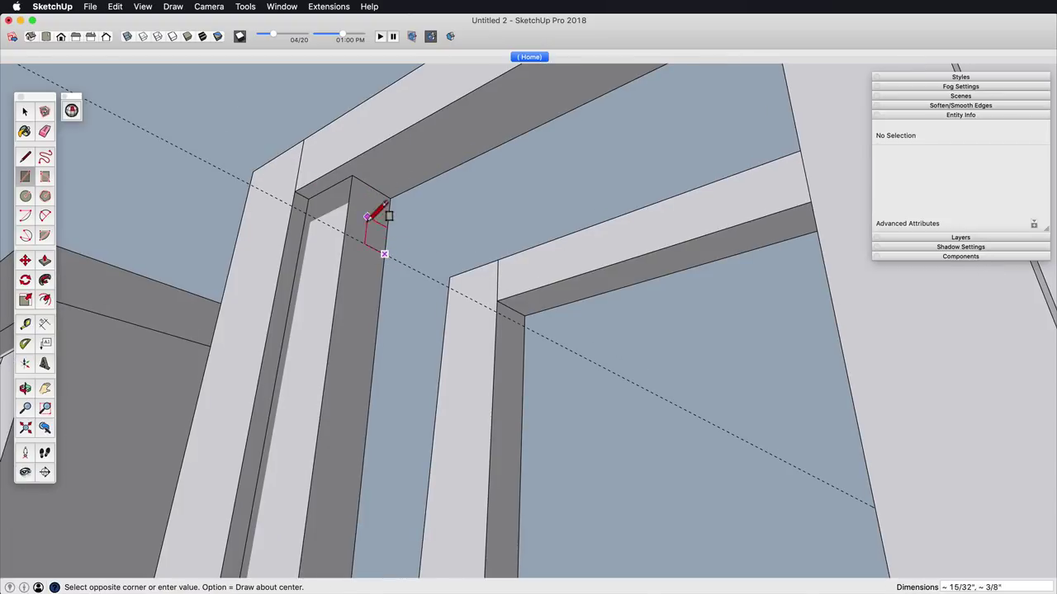
click(372, 208)
click(798, 143)
Step: Select the whole extruded crossbar and make it a group
scroll(804, 182, down, 5)
middle_drag(804, 181, 652, 363)
triple_click(531, 195)
key(g)
Step: Copy the crossbar about 5 9/16 inches down between the inner legs, aligned with the band between the guide body's two panels
scroll(532, 199, down, 5)
mouse_move(570, 306)
shift+middle_down()
mouse_move(590, 397)
mouse_move(727, 342)
mouse_move(635, 380)
mouse_move(616, 371)
shift+middle_up()
shift+middle_drag(615, 371, 608, 391)
scroll(605, 342, up, 5)
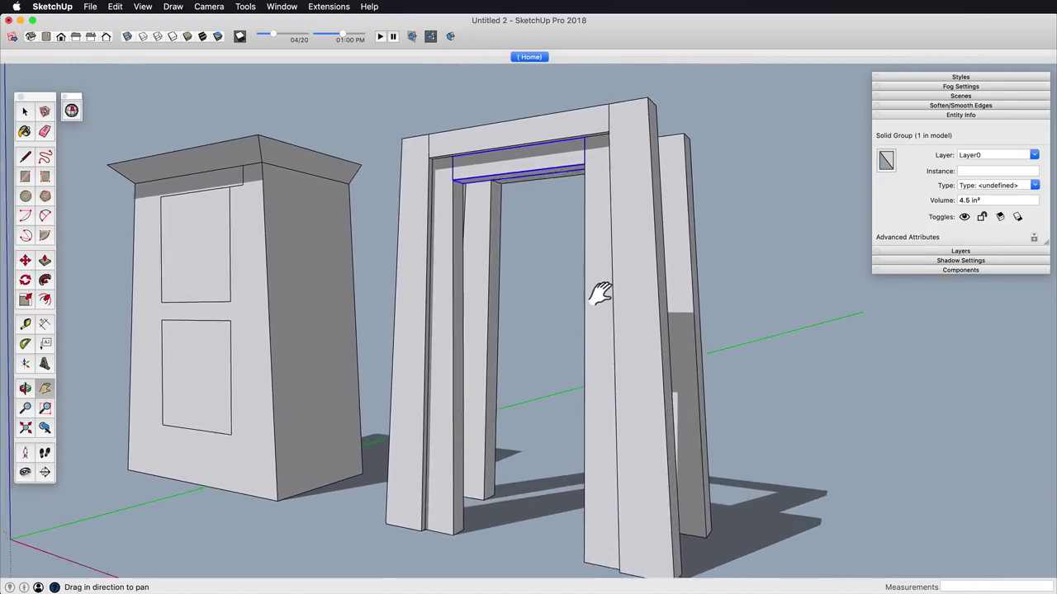
shift+middle_drag(599, 295, 597, 281)
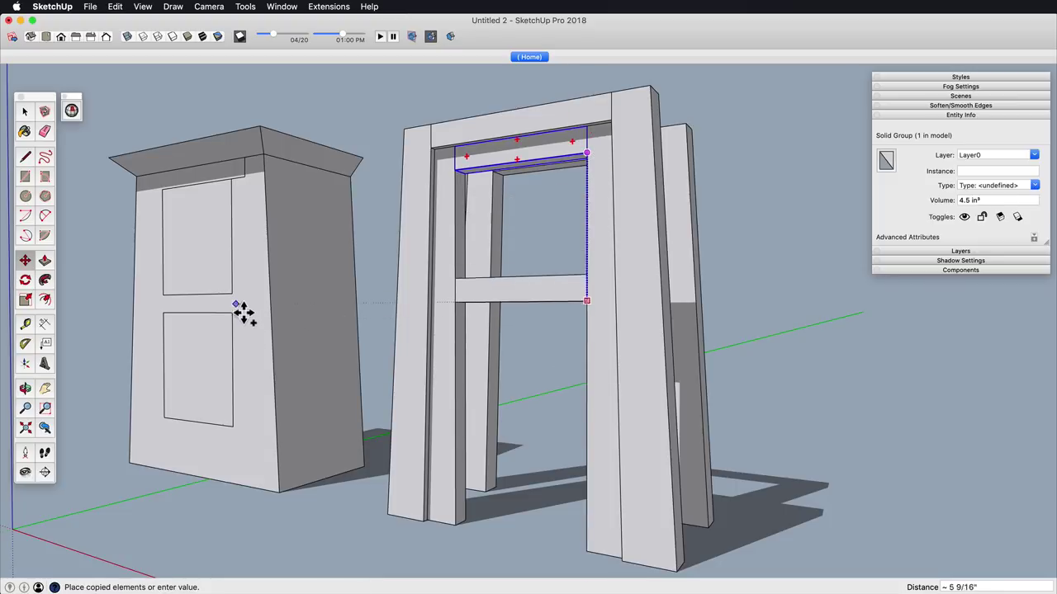
shift+middle_drag(552, 297, 624, 316)
shift+middle_drag(625, 316, 558, 347)
click(703, 285)
Step: Draw a long narrow rectangle on the ground beside the clock frame and extrude it upward into a freestanding slab
scroll(694, 304, down, 4)
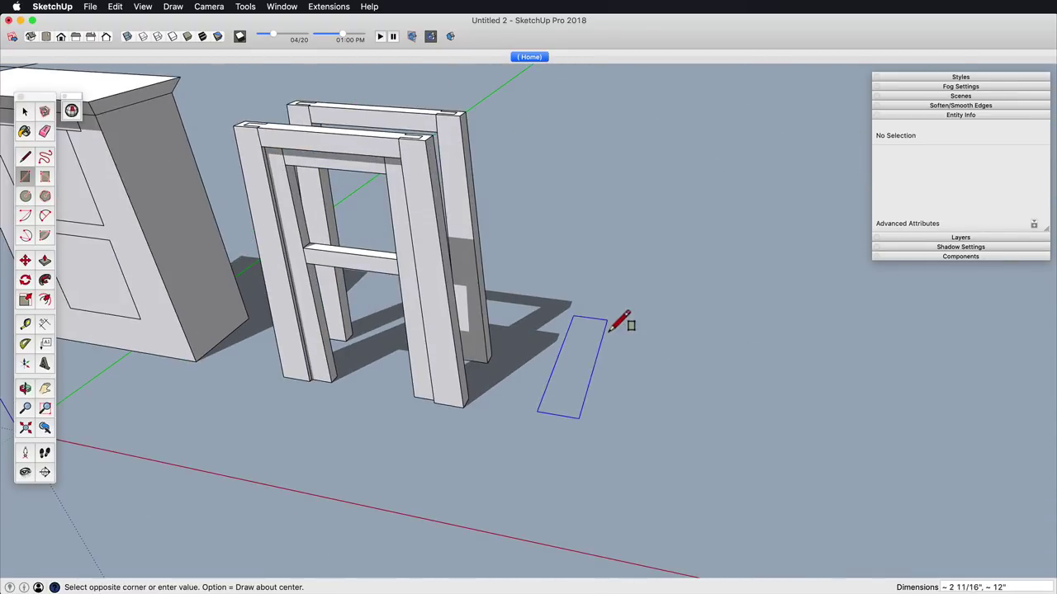
key(p)
drag(559, 389, 561, 260)
Step: Make the whole slab a component named "side"
key(space)
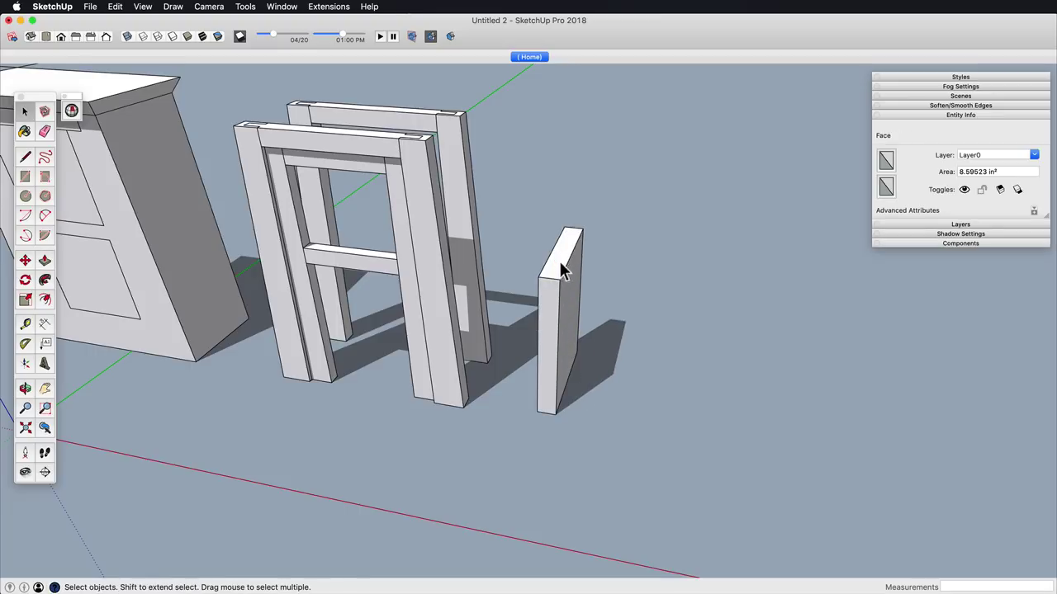
drag(507, 198, 613, 431)
text(g)
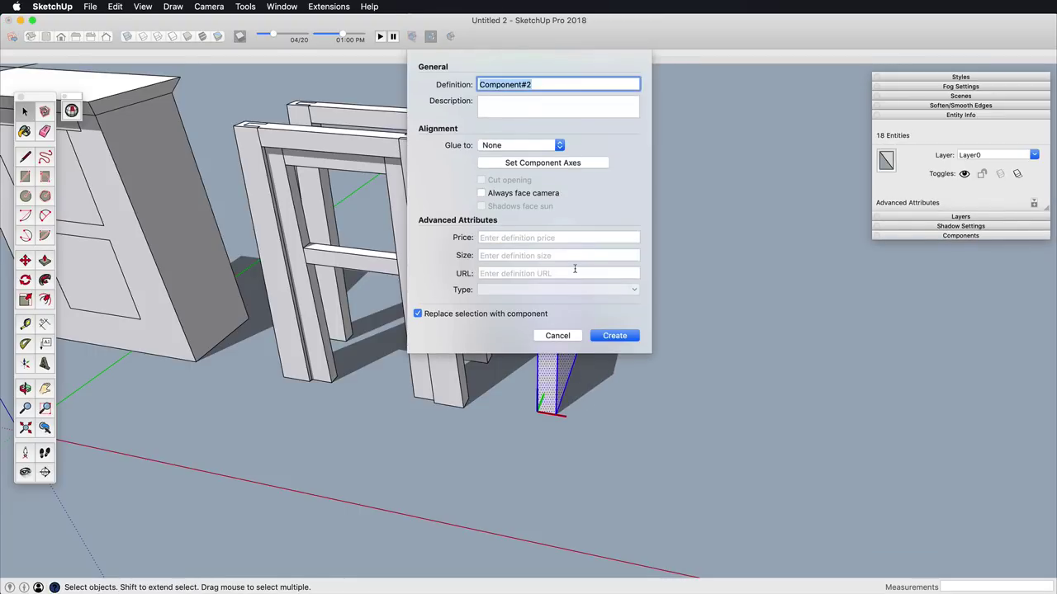
text(side)
key(Return)
Step: Copy the side about 6 7/32 inches over, mirror the copy with a red scale of -1, and place it on the frame's opposite side
middle_drag(575, 268, 487, 302)
scroll(487, 302, up, 5)
shift+middle_drag(487, 302, 554, 292)
scroll(565, 407, down, 3)
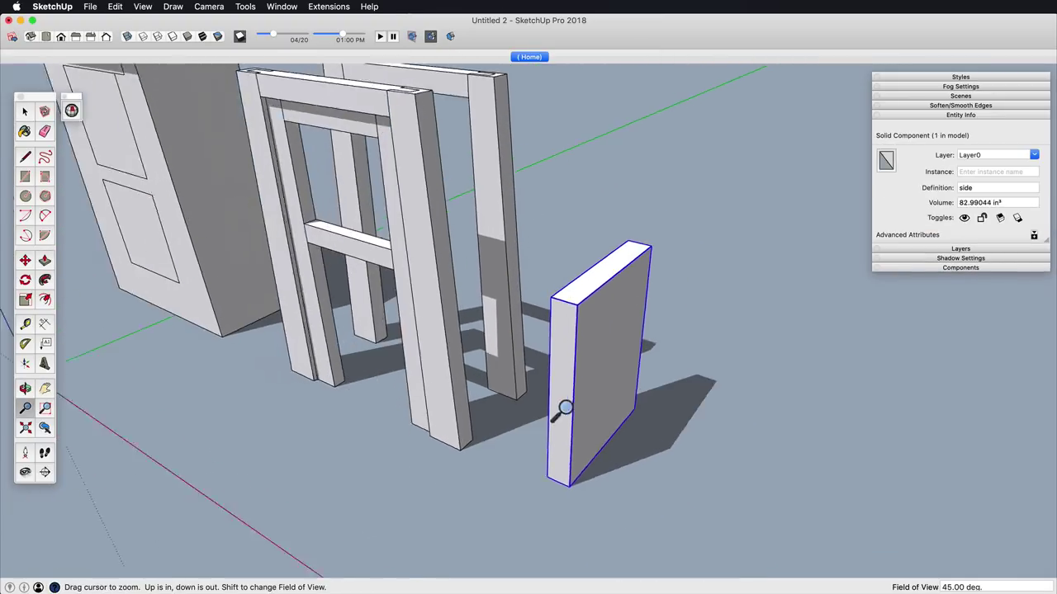
middle_drag(564, 408, 624, 450)
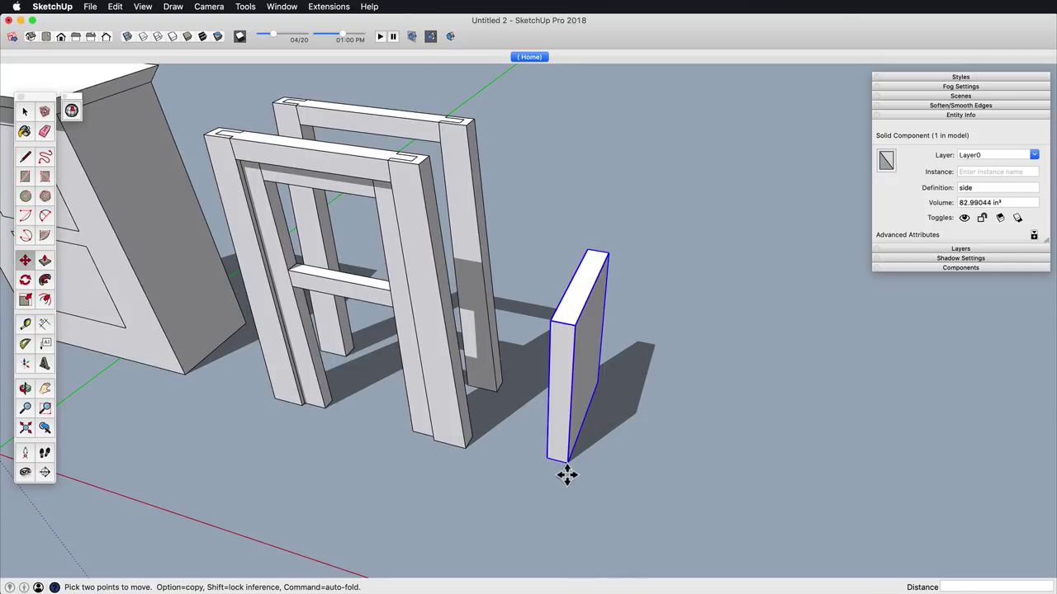
key(alt)
click(697, 504)
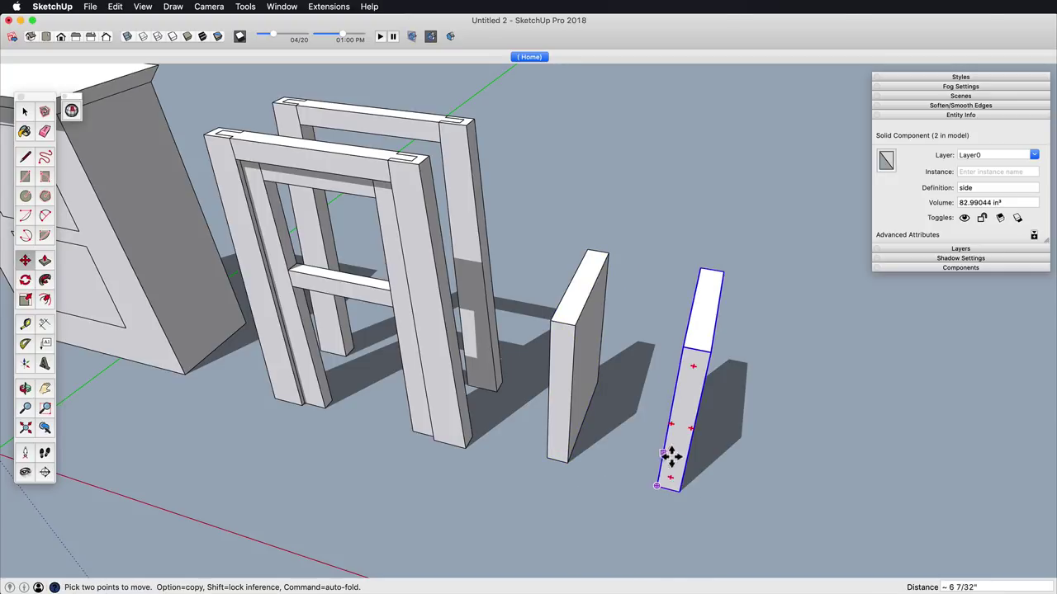
middle_drag(663, 413, 580, 410)
drag(687, 435, 659, 411)
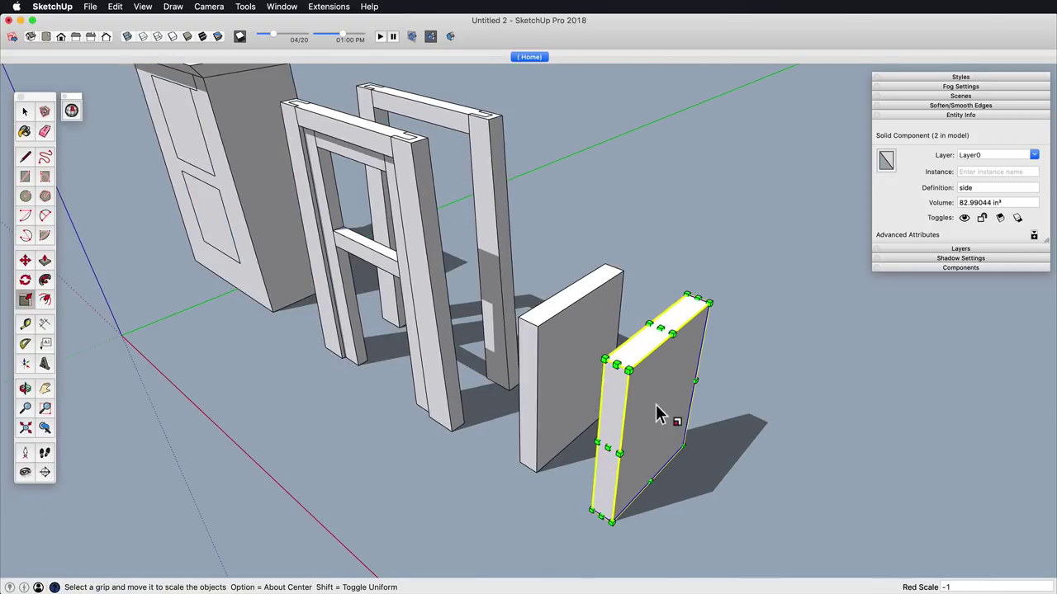
click(611, 520)
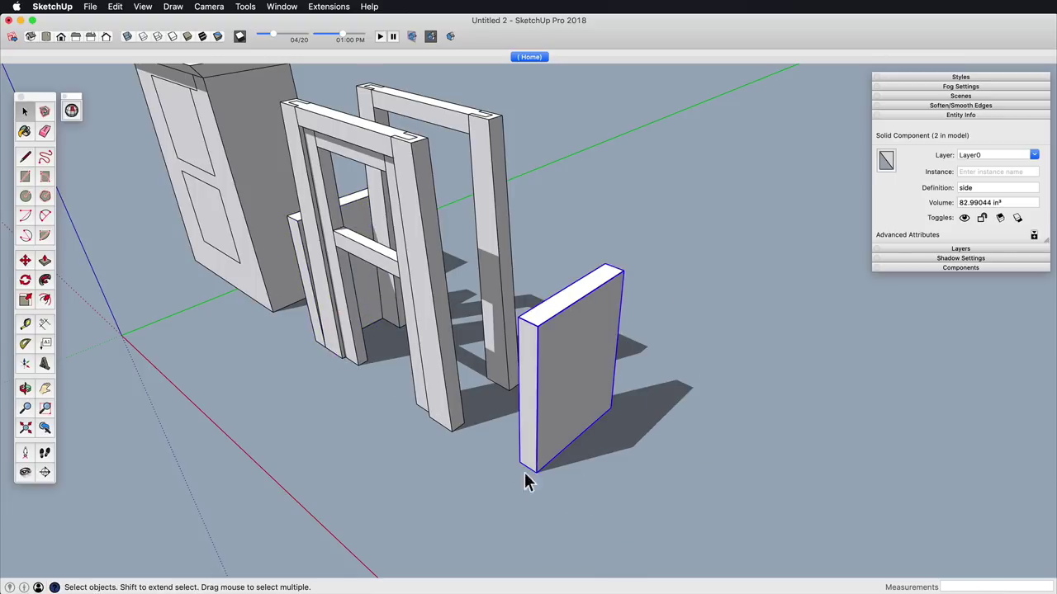
Step: Move the original side panel against the right front leg, snapping its bottom corner to the leg's rear edge
middle_drag(526, 476, 617, 498)
key(m)
click(561, 470)
click(469, 464)
middle_drag(481, 471, 454, 446)
shift+middle_drag(454, 446, 535, 278)
scroll(535, 278, up, 5)
key(m)
click(527, 426)
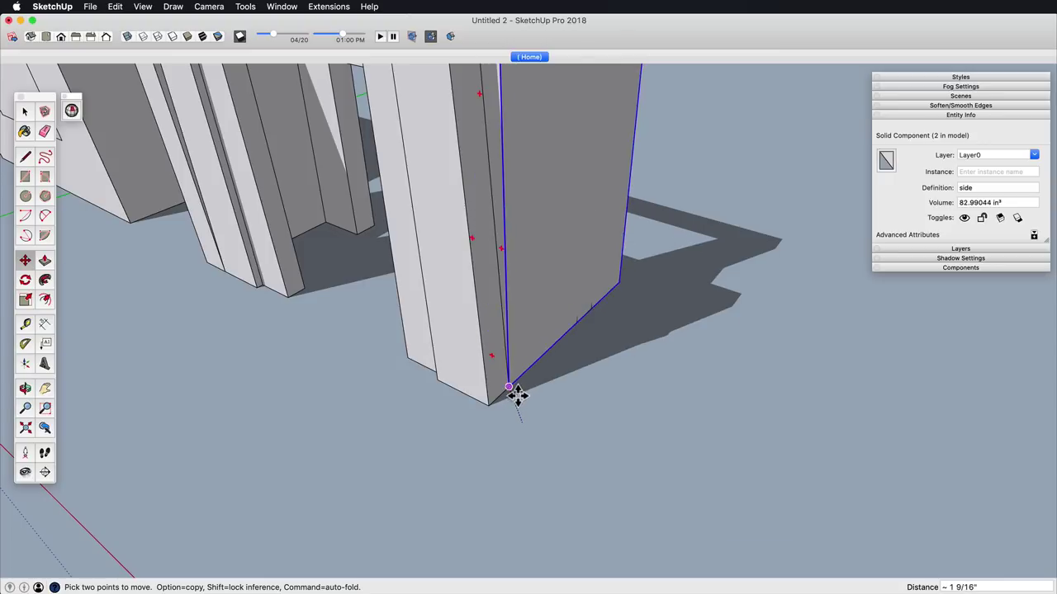
click(514, 394)
Step: Erase the mirrored side panel from the opposite side of the frame
scroll(516, 396, down, 5)
shift+middle_drag(516, 397, 506, 372)
scroll(543, 310, up, 3)
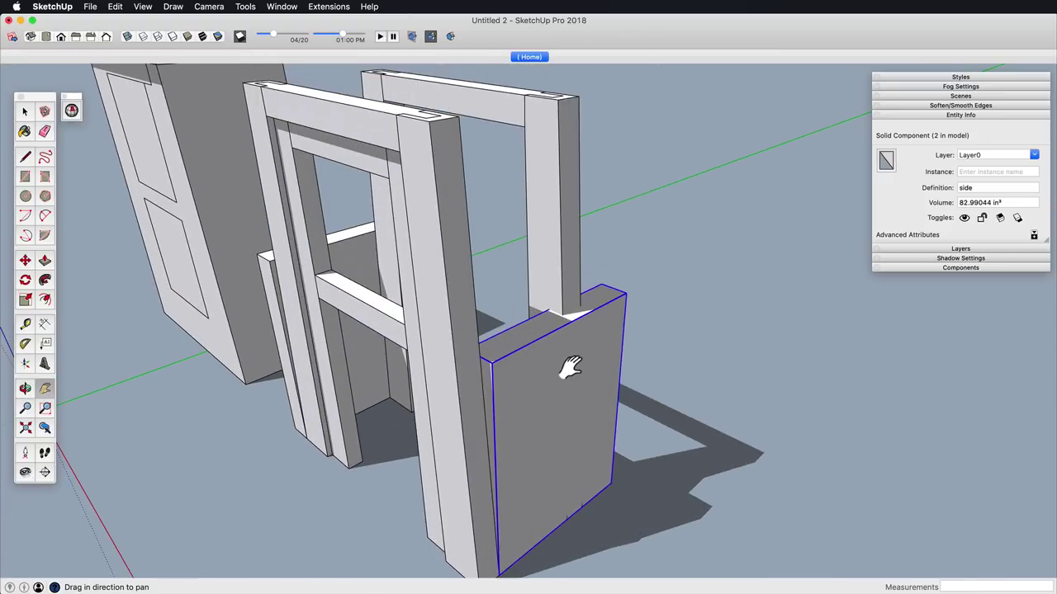
middle_drag(426, 403, 441, 368)
key(e)
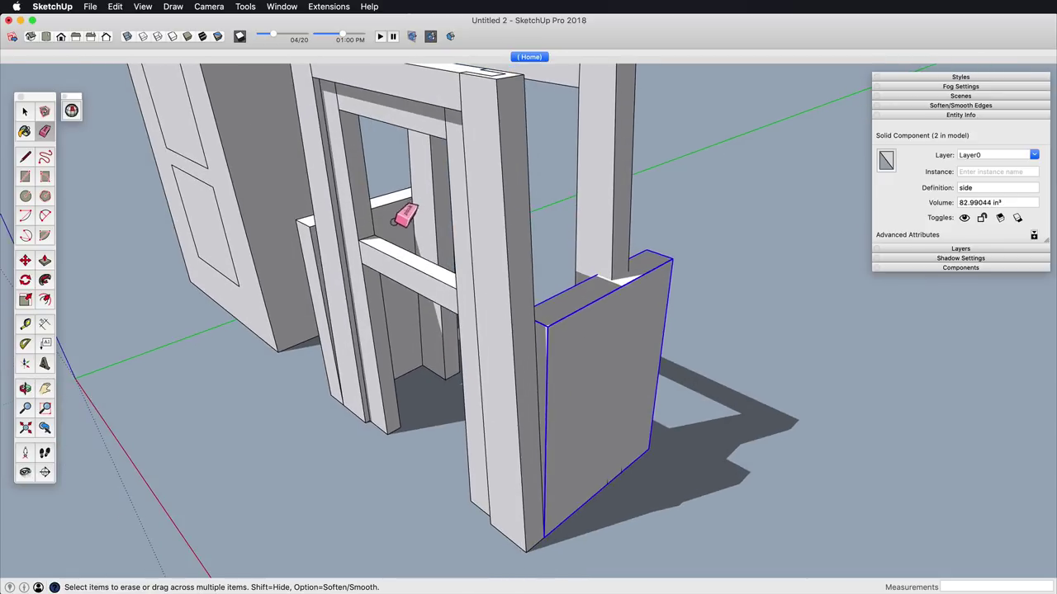
click(398, 222)
Step: Open the side component and extend its top face up to the height of the front leg's top
key(space)
click(599, 336)
mouse_move(599, 336)
shift+middle_down()
mouse_move(544, 368)
mouse_move(540, 483)
shift+middle_up()
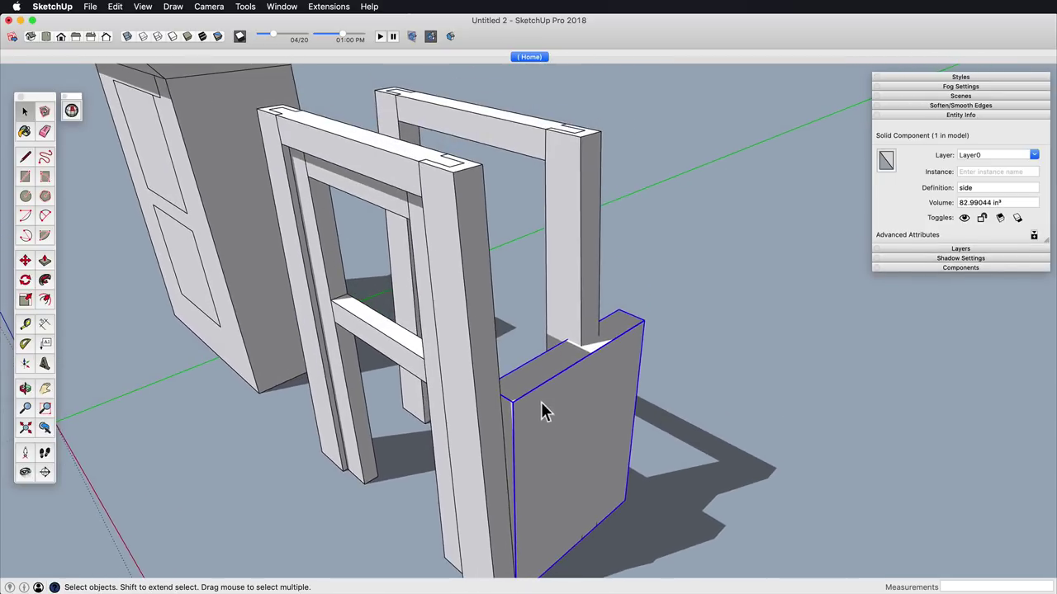
double_click(541, 402)
key(p)
click(538, 373)
click(483, 165)
Step: Push in the side panel's broad face to make the panel thinner, and finish editing the component
middle_drag(486, 177, 542, 425)
key(t)
middle_drag(496, 375, 850, 416)
key(p)
click(599, 264)
click(625, 257)
key(space)
click(731, 382)
Step: Rotate the side panel about its bottom corner to match the tilt of the right outer legs
middle_drag(730, 390, 346, 300)
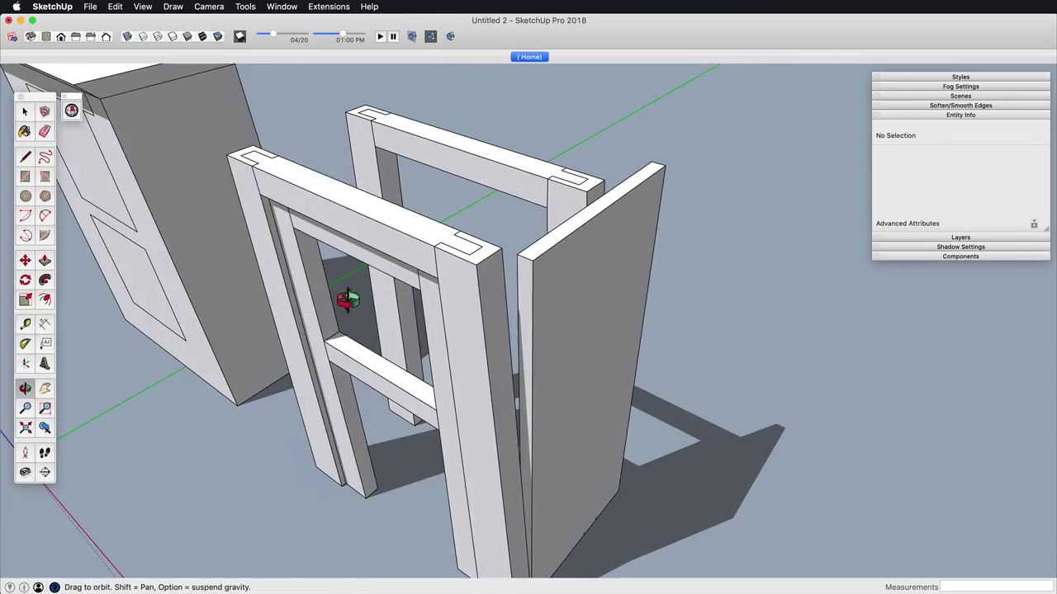
click(579, 384)
middle_drag(579, 388, 581, 476)
key(q)
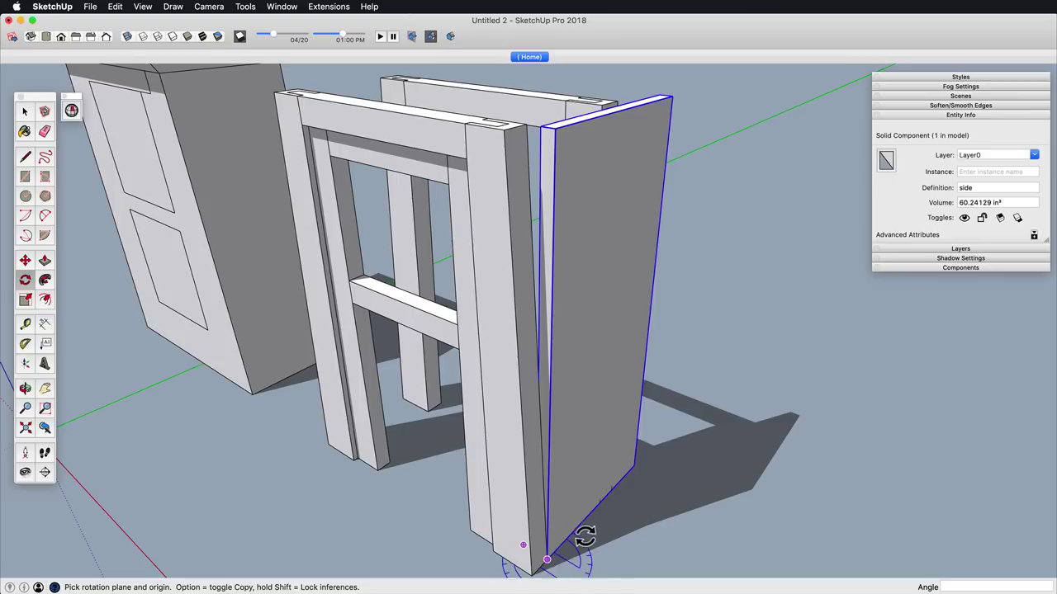
click(544, 436)
click(539, 428)
Step: Open the side component, fit its rear edge to the back leg, and push its bottom face up above the legs' feet
middle_drag(540, 435, 57, 426)
key(space)
double_click(561, 295)
key(p)
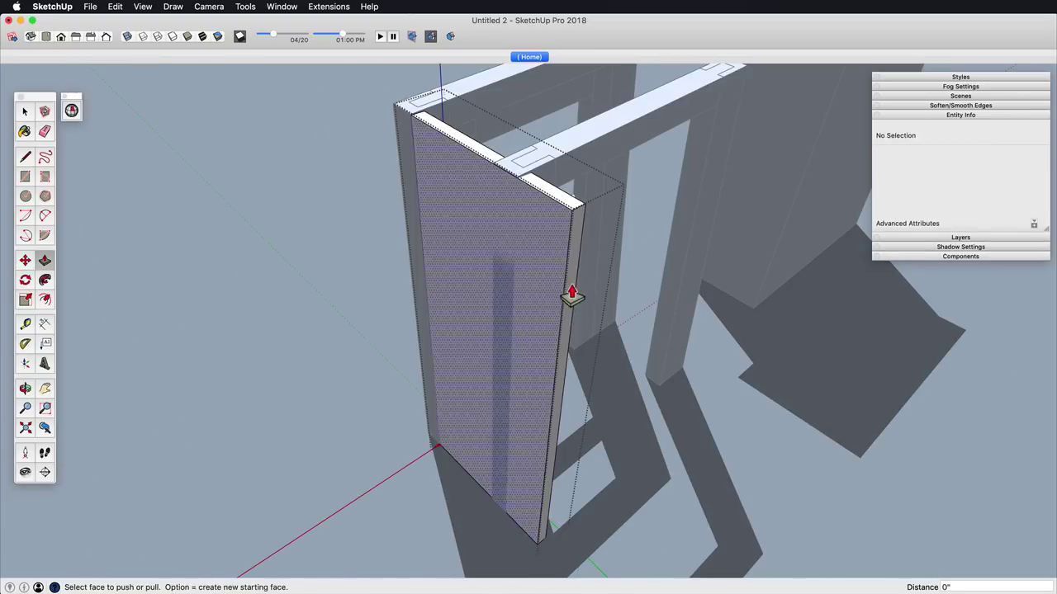
click(569, 287)
mouse_move(535, 215)
middle_down()
mouse_move(870, 397)
mouse_move(633, 168)
mouse_move(541, 211)
middle_up()
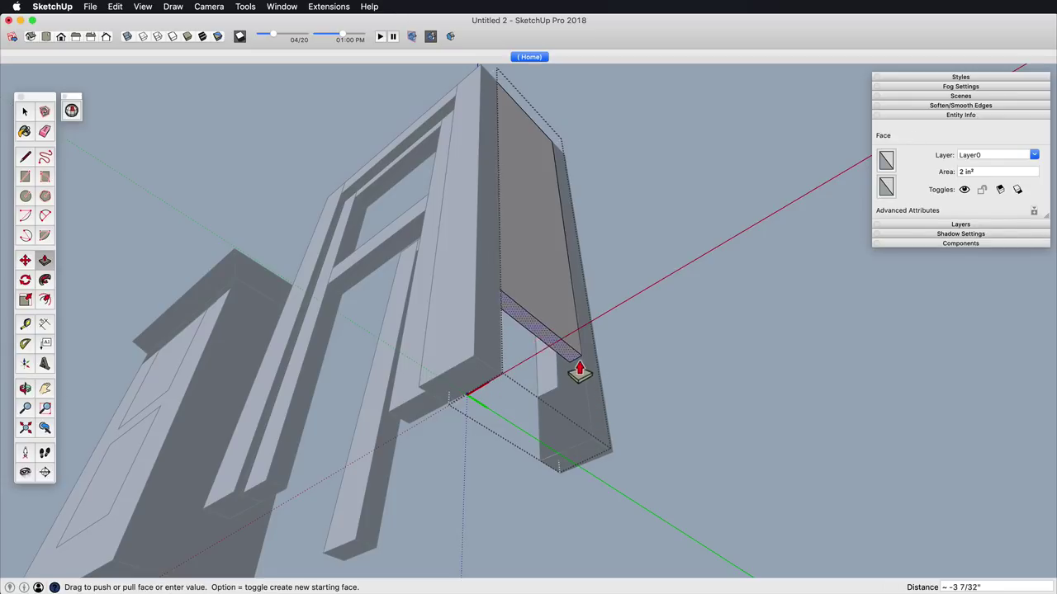
middle_drag(580, 372, 525, 369)
Step: Copy the fitted side panel clear of the frame and mirror the copy along the red axis
click(569, 364)
click(640, 361)
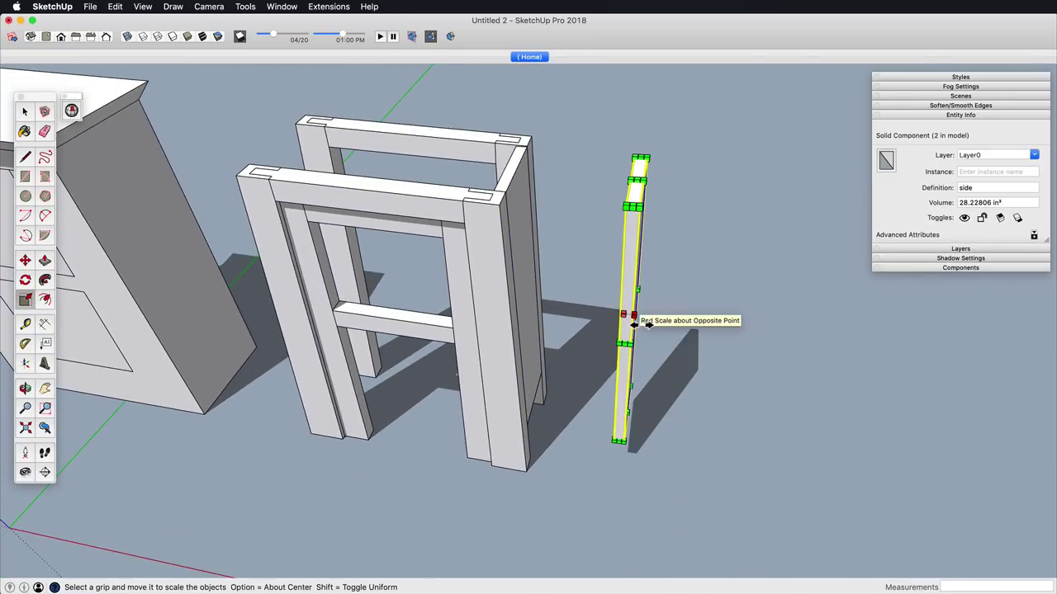
drag(634, 325, 618, 319)
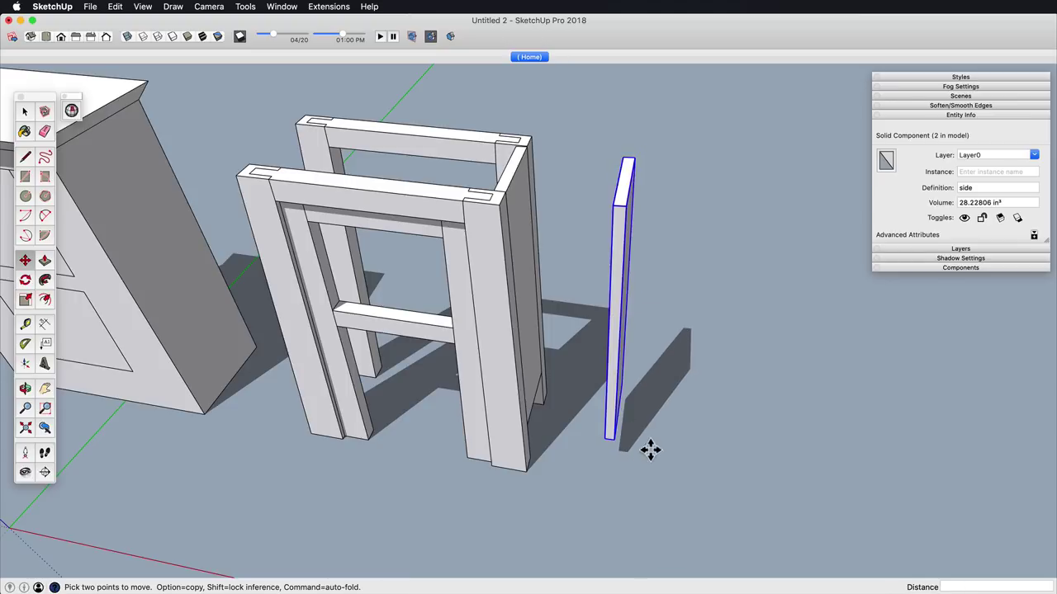
Step: Move the mirrored side panel between the left outer legs and rotate it about 6.7 degrees to match their tilt
click(618, 444)
click(281, 402)
shift+middle_drag(316, 402, 486, 340)
scroll(463, 385, up, 3)
click(385, 462)
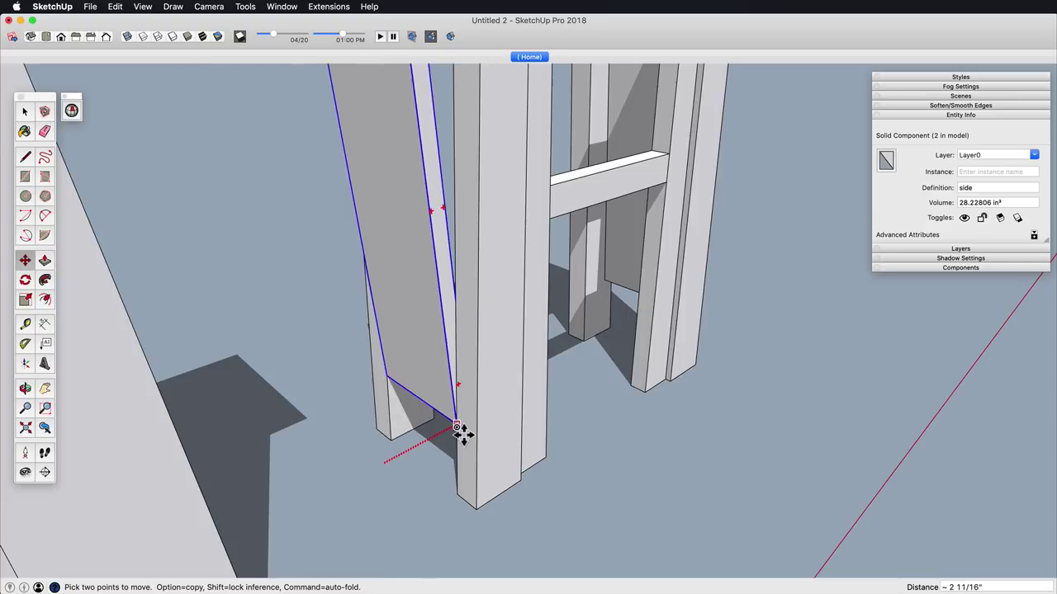
click(445, 329)
click(456, 324)
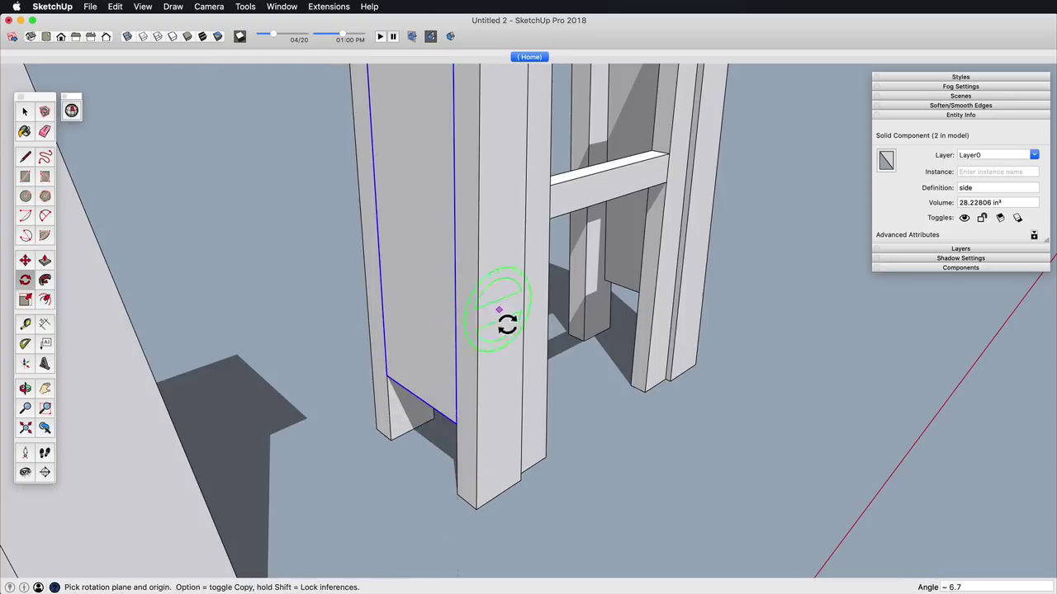
Step: Move the right side panel along the legs so its top edge lines up with the tops of the outer legs
middle_drag(502, 316, 467, 441)
scroll(467, 441, down, 3)
scroll(520, 419, down, 2)
shift+middle_drag(658, 332, 550, 355)
scroll(550, 354, up, 4)
shift+middle_drag(583, 318, 566, 383)
scroll(682, 316, up, 3)
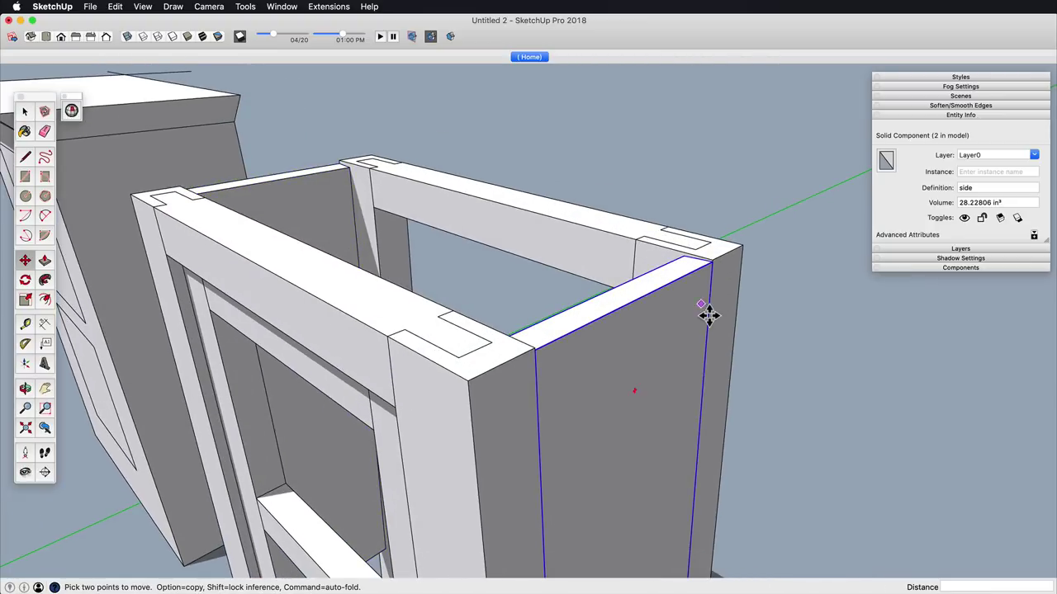
click(708, 314)
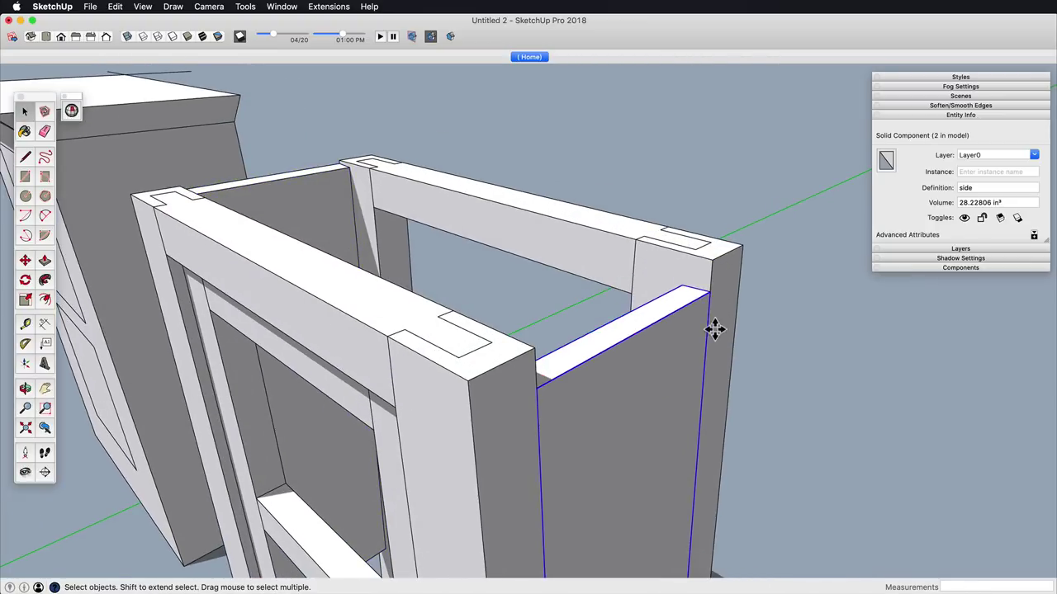
key(m)
click(711, 294)
Step: Raise the left side panel about 11/16 inch, snapping its top corner to the back leg's top corner
middle_drag(481, 297, 702, 310)
click(365, 320)
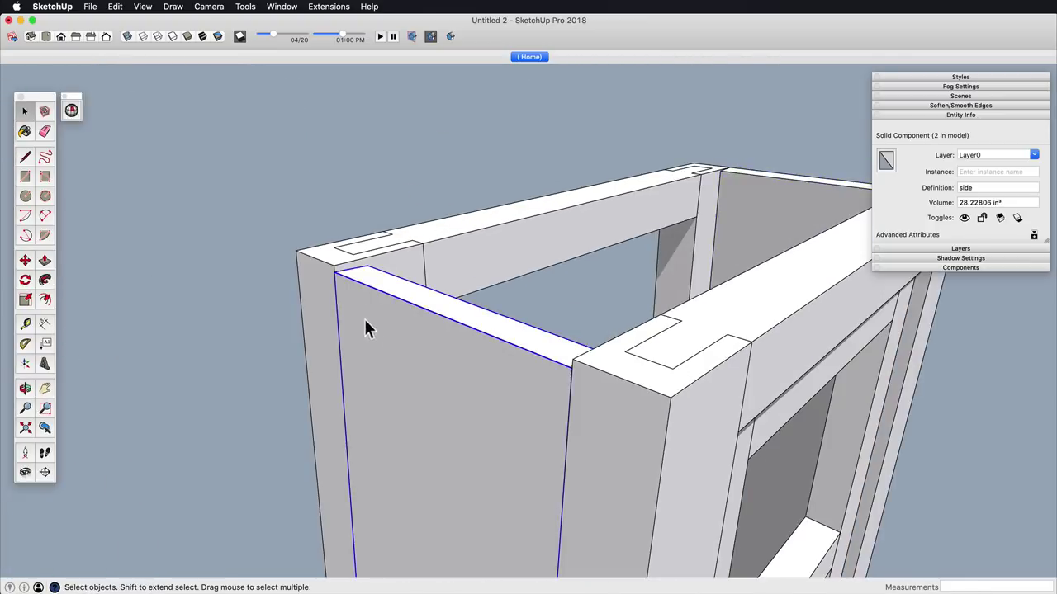
click(346, 284)
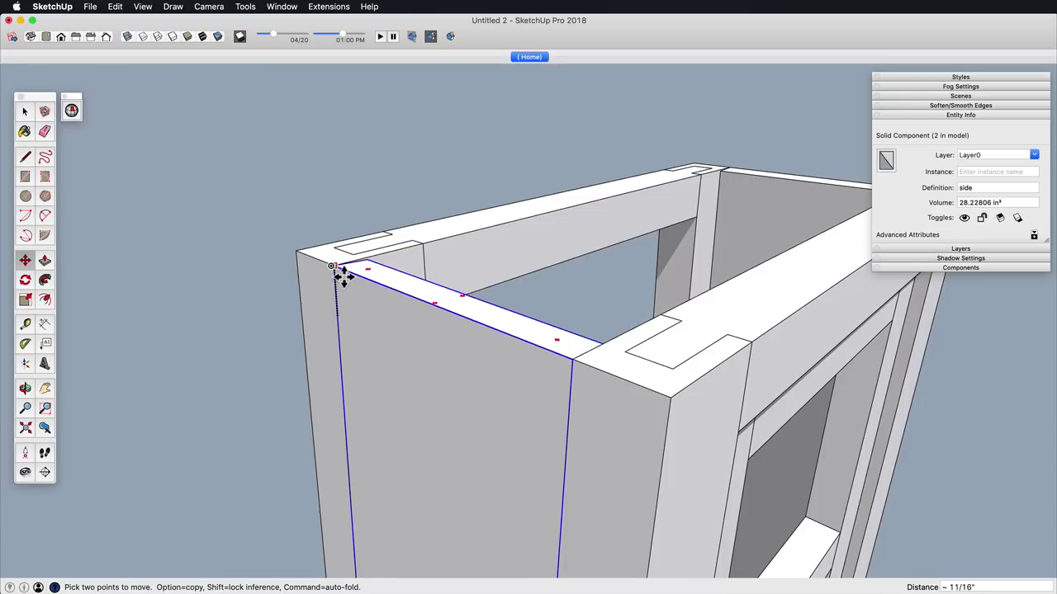
Step: Inspect how the two side panels fit between the outer legs at the top of the frame
click(587, 339)
middle_drag(817, 324, 421, 388)
key(space)
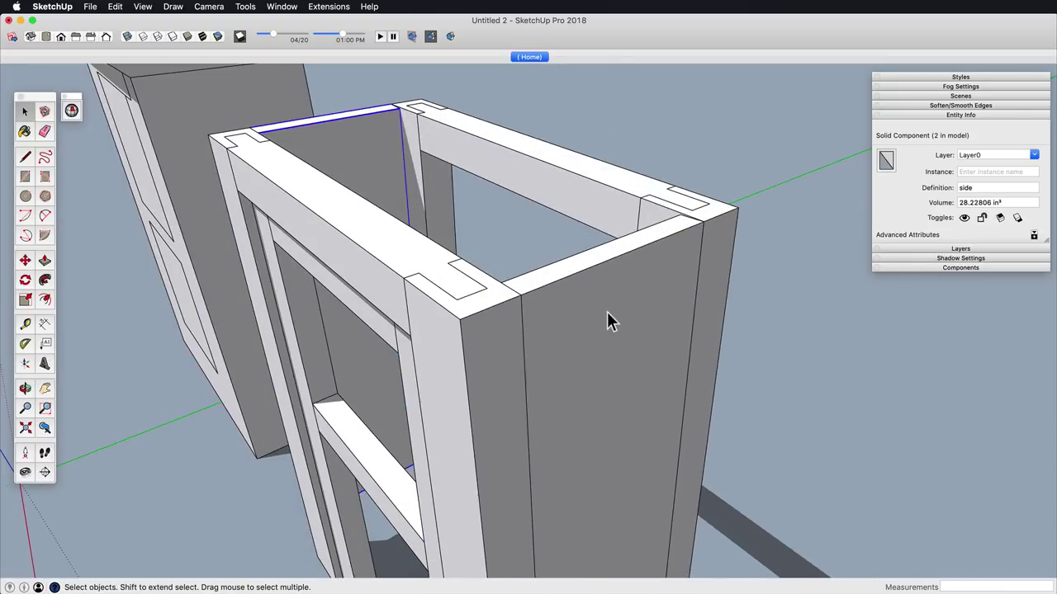
double_click(609, 314)
scroll(641, 398, up, 1)
scroll(641, 398, down, 4)
shift+middle_drag(642, 398, 611, 324)
click(705, 321)
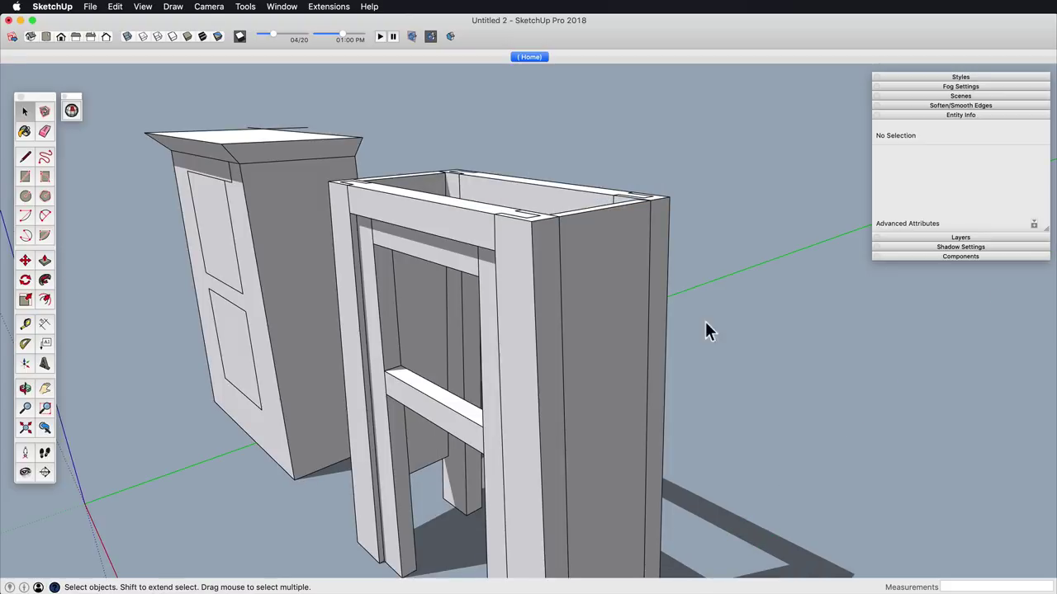
middle_drag(705, 321, 612, 376)
scroll(612, 376, up, 4)
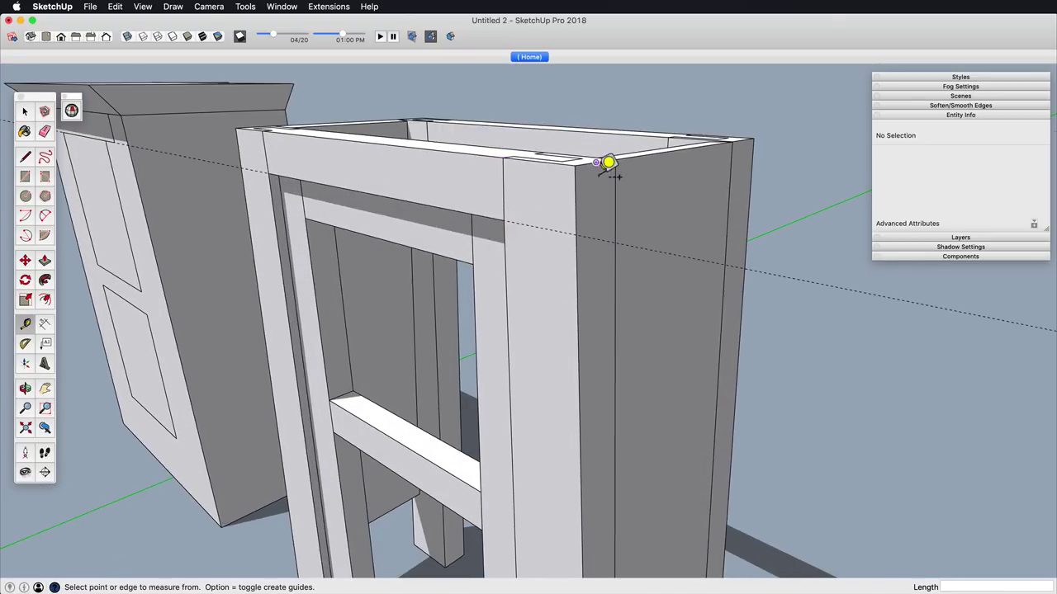
Step: Push the side panel component's top face down so it sits below the tops of the legs
middle_drag(665, 239, 637, 314)
key(space)
double_click(635, 278)
key(p)
click(638, 257)
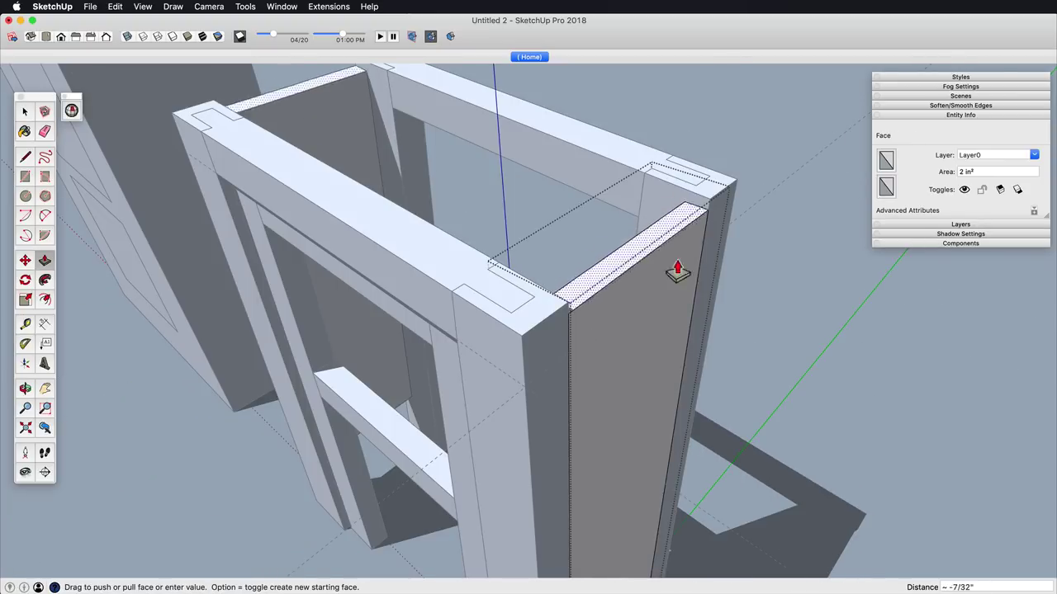
click(672, 279)
scroll(642, 408, down, 3)
middle_drag(641, 407, 575, 421)
key(space)
click(755, 467)
Step: Select all geometry inside the side panel component and move it 1/8 inch inward from the legs' outer faces
double_click(622, 367)
double_click(622, 367)
scroll(604, 235, up, 4)
double_click(595, 235)
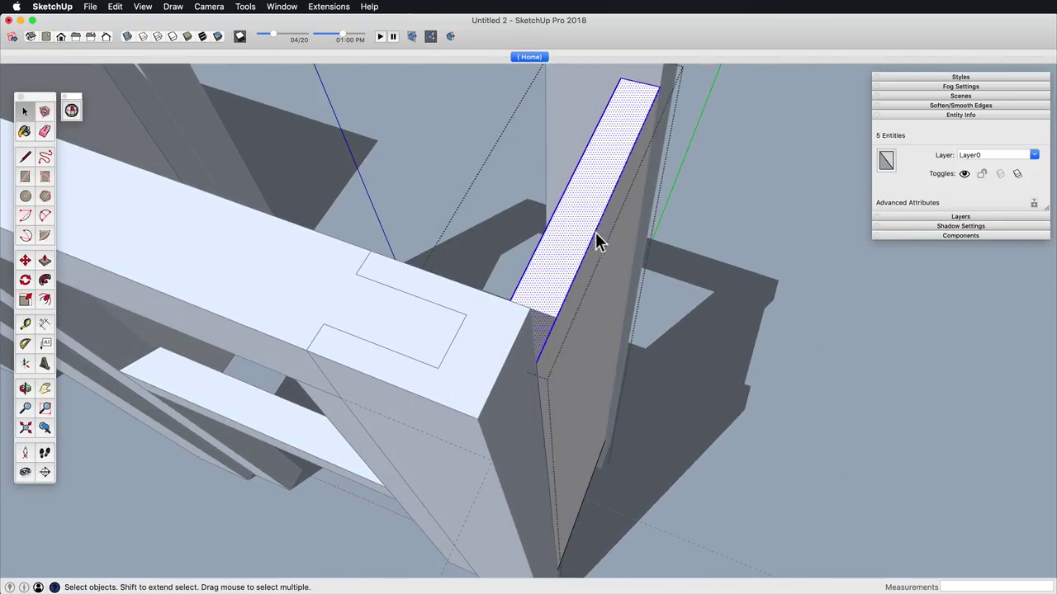
middle_drag(595, 237, 598, 313)
triple_click(599, 302)
key(o)
drag(601, 310, 618, 337)
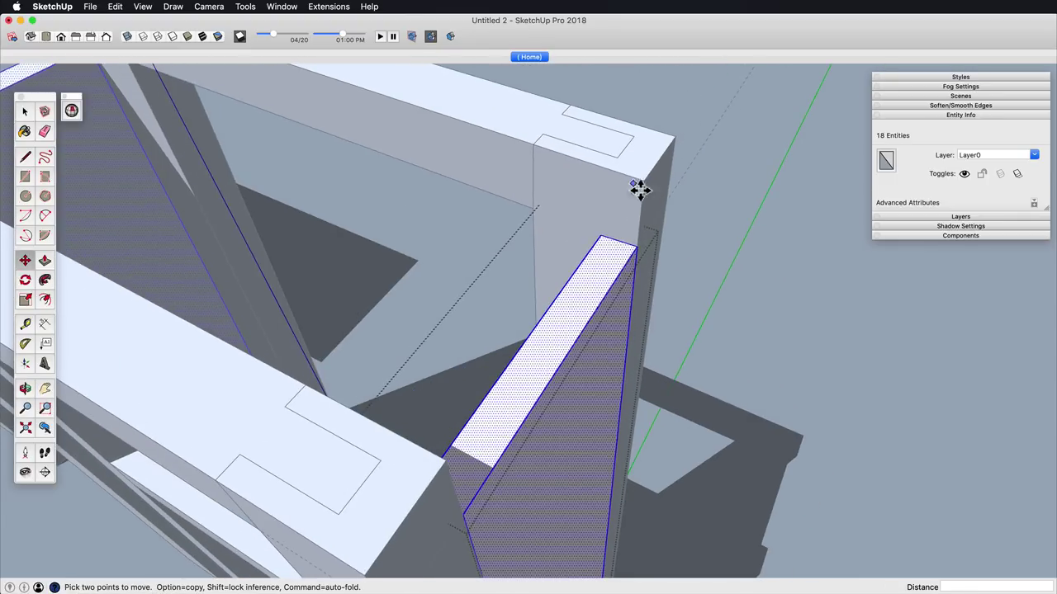
click(640, 189)
text(1)
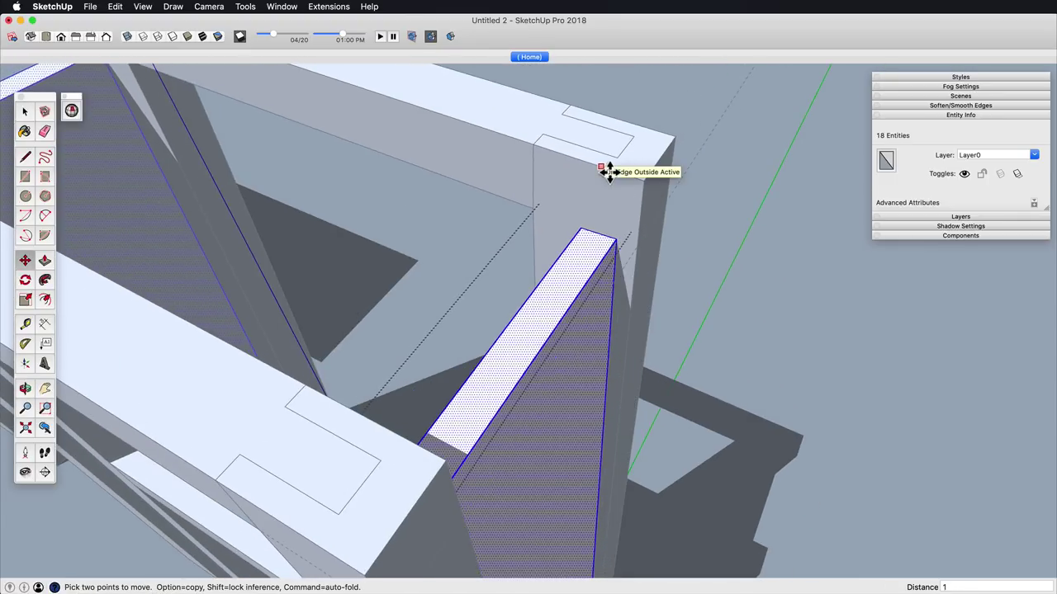
text(/8)
key(Return)
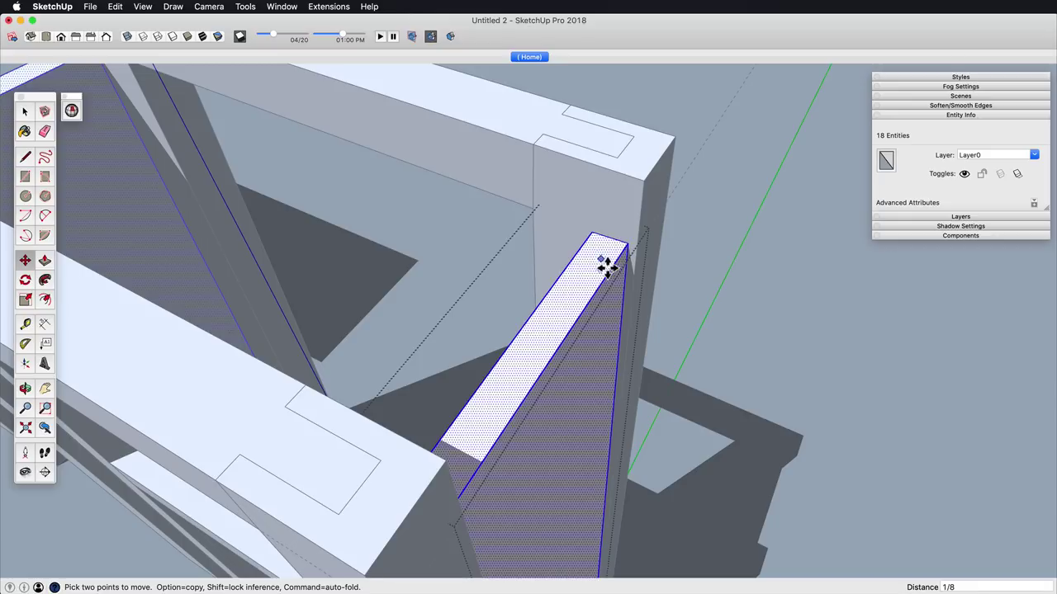
scroll(606, 267, down, 10)
middle_drag(590, 339, 576, 416)
key(space)
click(645, 317)
Step: Copy the whole clock frame along the red axis, clear of the original
scroll(624, 279, down, 6)
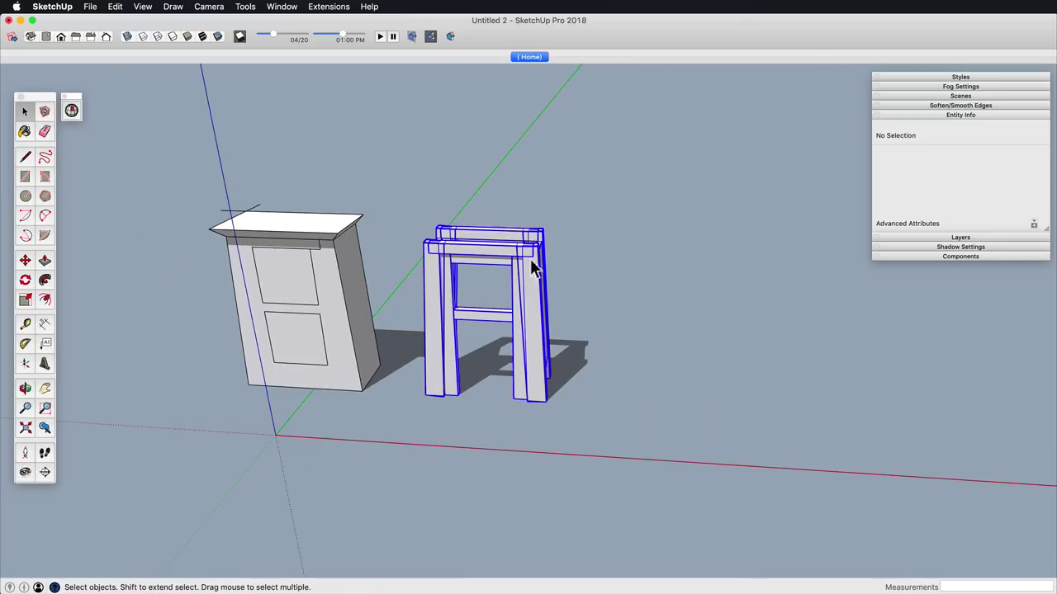
key(m)
key(alt)
click(528, 420)
click(797, 437)
shift+middle_drag(798, 436, 512, 380)
scroll(528, 363, up, 5)
shift+middle_drag(529, 363, 605, 276)
Step: Try to rotate the copied frame's right side panel about its upper back corner
key(space)
click(670, 260)
click(644, 238)
middle_drag(645, 238, 588, 411)
shift+middle_drag(588, 411, 559, 451)
scroll(565, 317, up, 5)
middle_drag(565, 317, 609, 227)
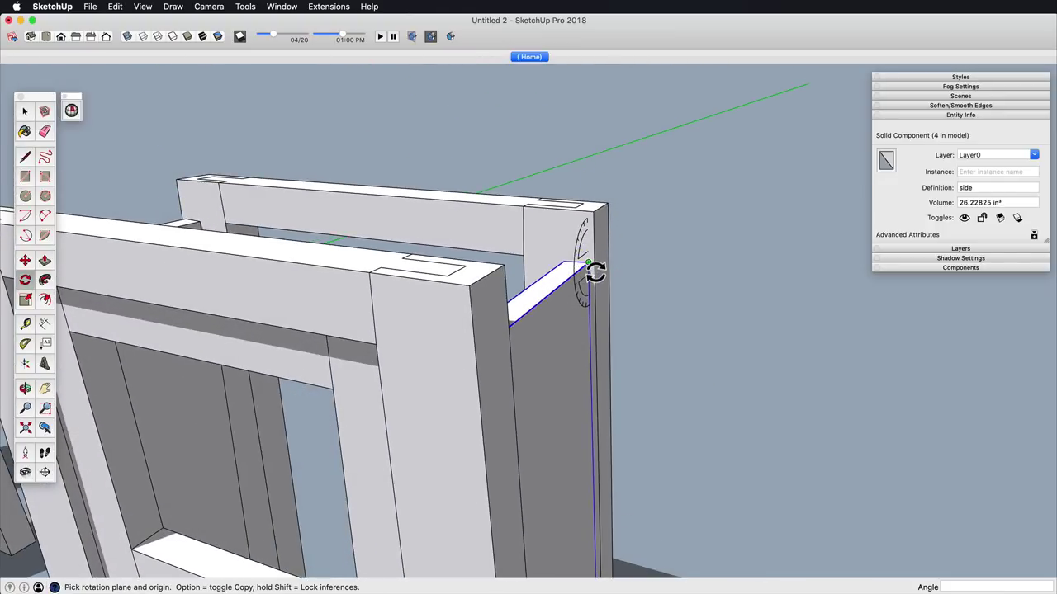
click(588, 357)
key(Delete)
scroll(589, 253, down, 6)
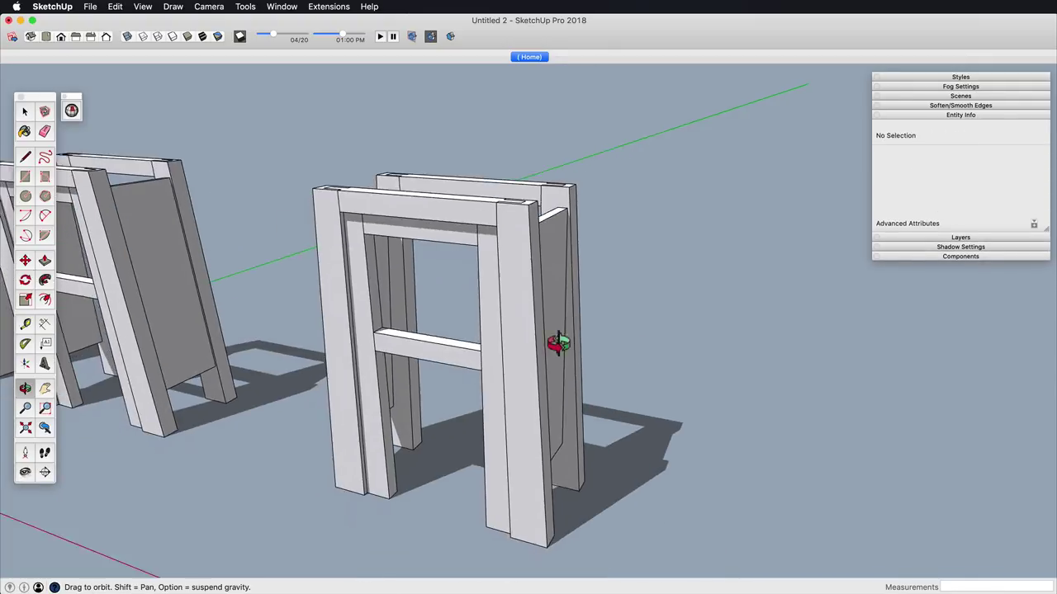
middle_drag(559, 344, 533, 395)
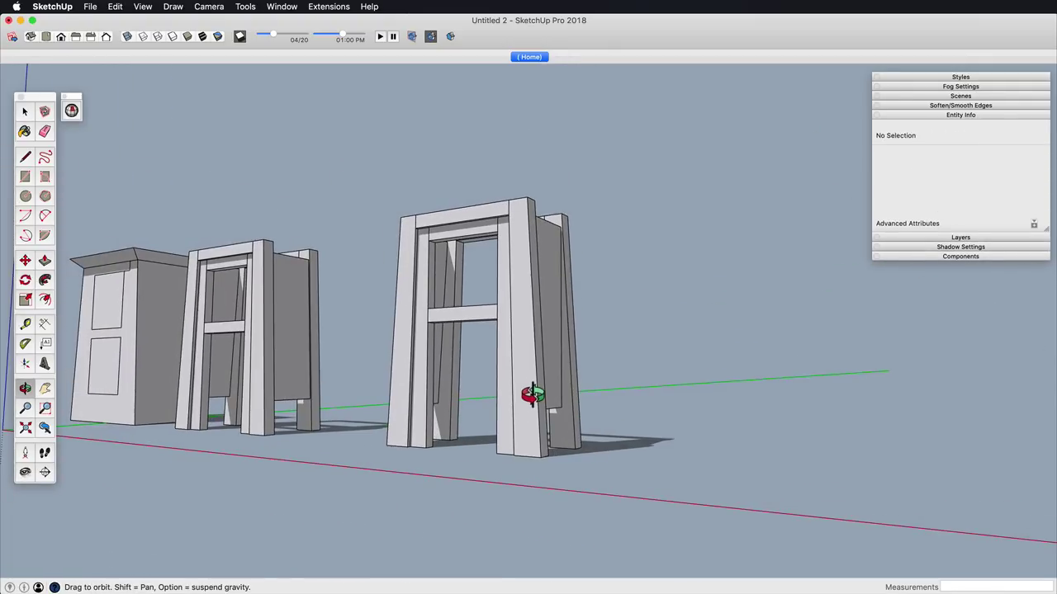
Step: Delete the copied clock frame, keeping the one nearest the guide body
middle_drag(410, 406, 537, 379)
middle_drag(537, 379, 615, 413)
drag(670, 481, 415, 172)
key(Delete)
Step: Move all geometry inside the remaining frame's side panel component 1/2 inch inward from the legs' outer faces
shift+middle_drag(292, 359, 552, 351)
scroll(521, 316, up, 3)
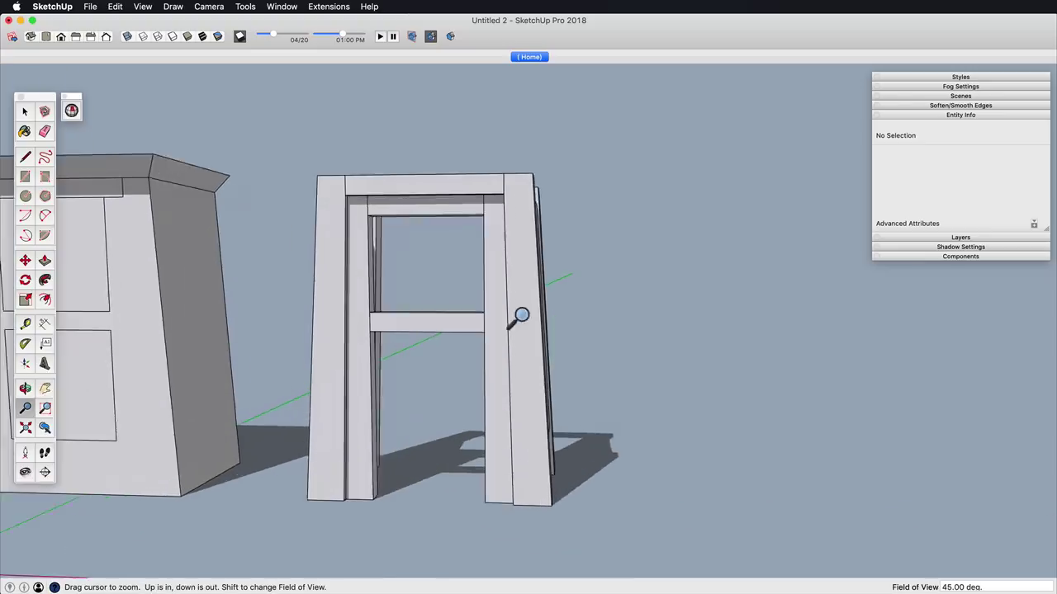
middle_drag(518, 318, 474, 516)
click(572, 327)
shift+middle_drag(549, 330, 496, 382)
double_click(544, 333)
double_click(544, 333)
triple_click(554, 376)
scroll(501, 303, up, 3)
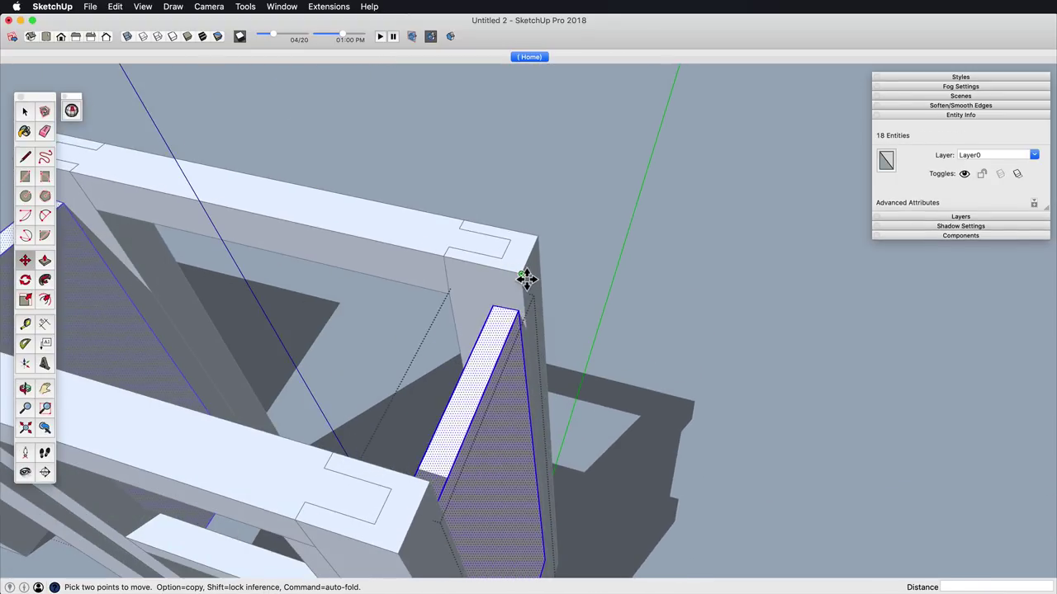
click(527, 279)
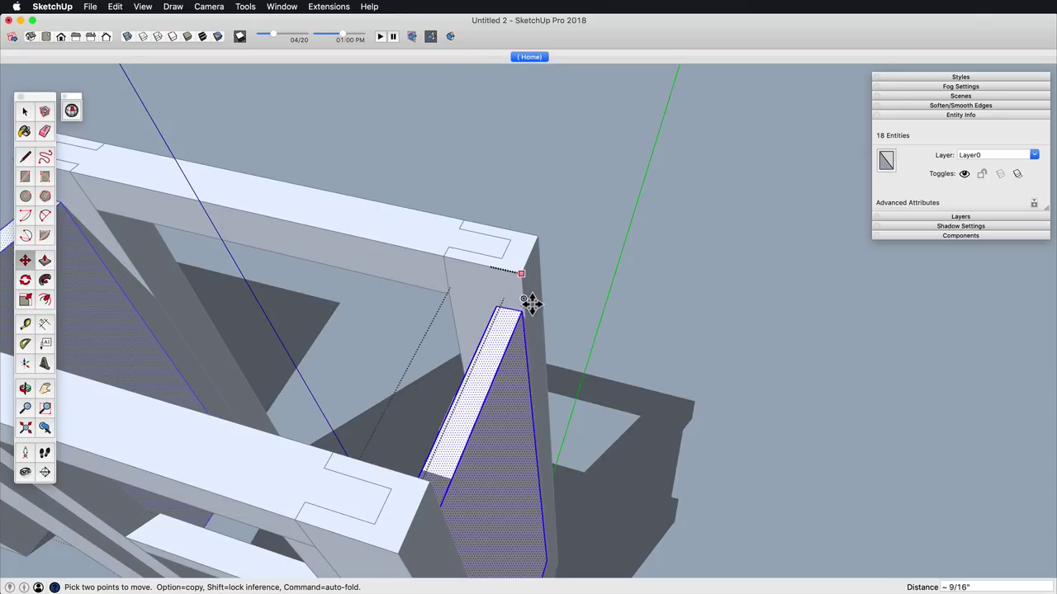
scroll(532, 202, up, 3)
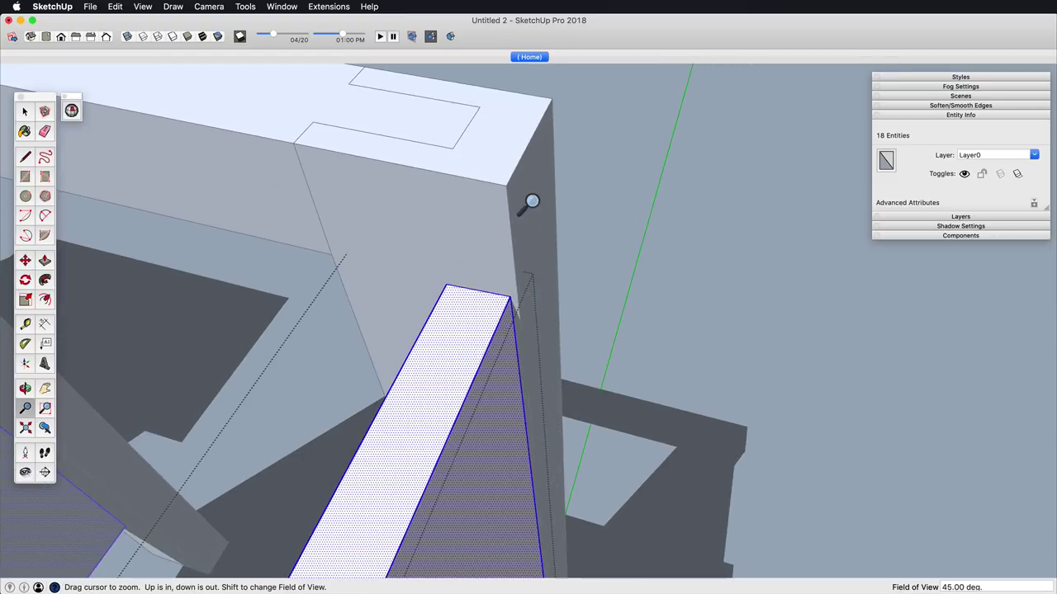
click(515, 304)
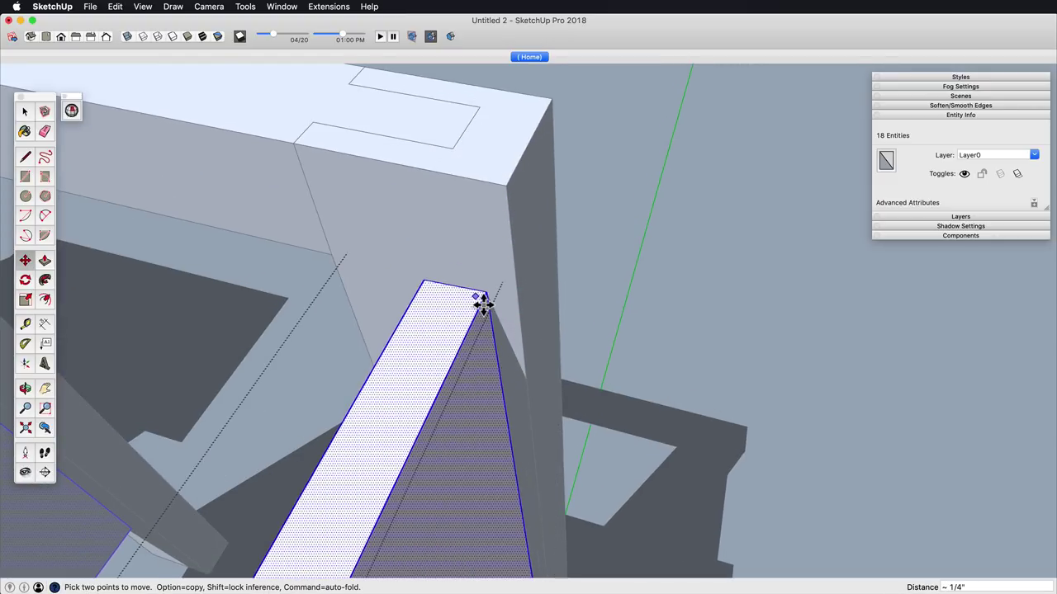
text(.5)
key(Return)
Step: Copy the side panel's top face 1/2 inch upward, clear of the panel
scroll(474, 240, down, 10)
middle_drag(529, 445, 531, 221)
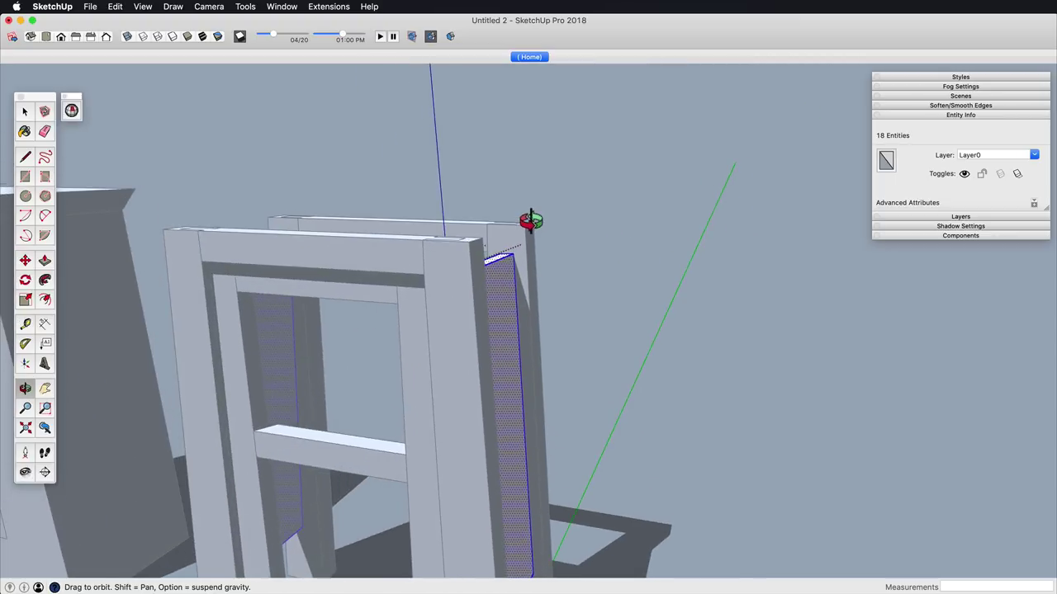
shift+middle_drag(537, 259, 546, 317)
scroll(551, 231, up, 8)
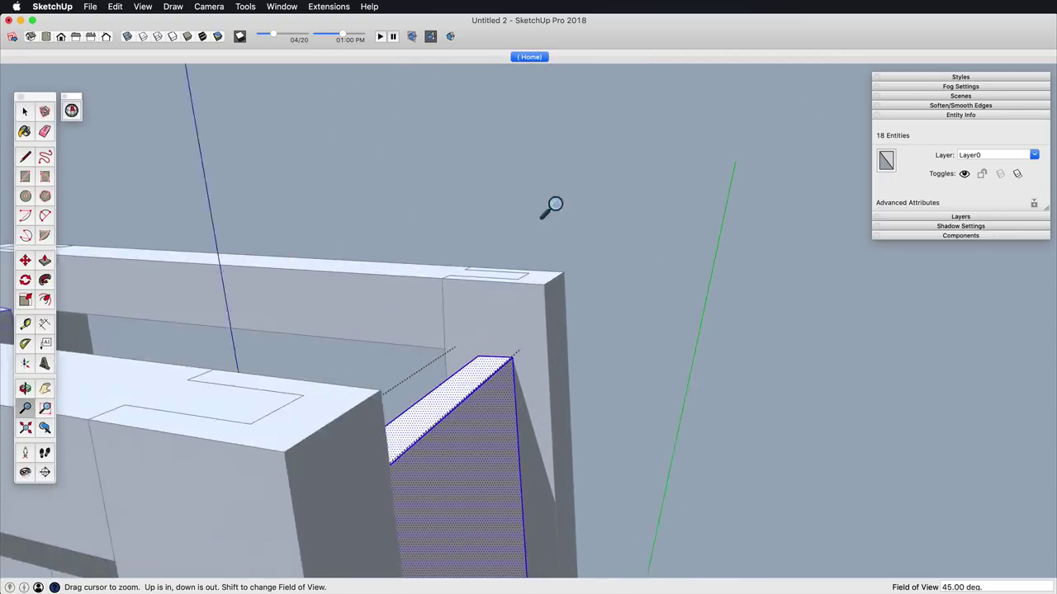
click(519, 346)
key(m)
click(537, 370)
click(532, 313)
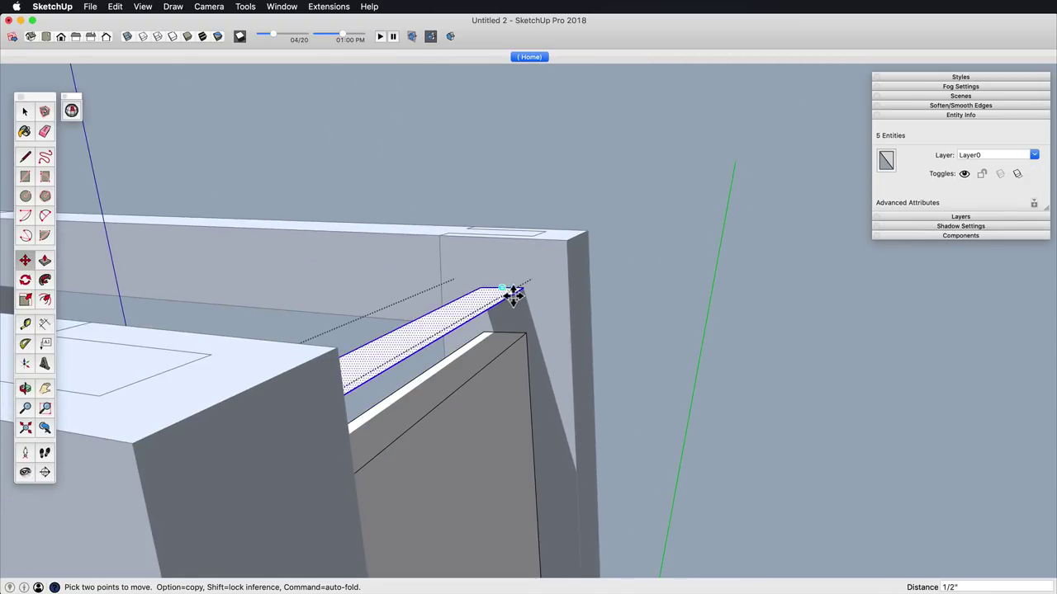
Step: Pull the copied face up into a solid block above the legs and make the block a group
key(p)
click(510, 295)
click(479, 138)
scroll(533, 353, down, 6)
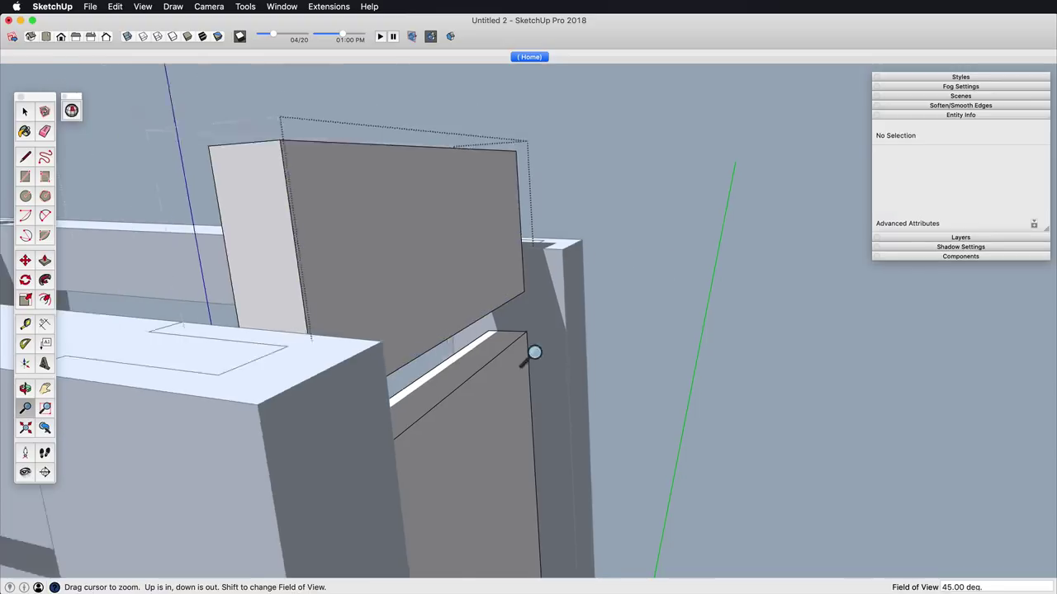
middle_drag(526, 404, 521, 453)
key(space)
triple_click(493, 204)
key(super+g)
Step: Move the grouped block down and outward so its outer top corner meets the back leg's top corner
scroll(531, 273, up, 5)
shift+middle_drag(530, 289, 521, 399)
key(m)
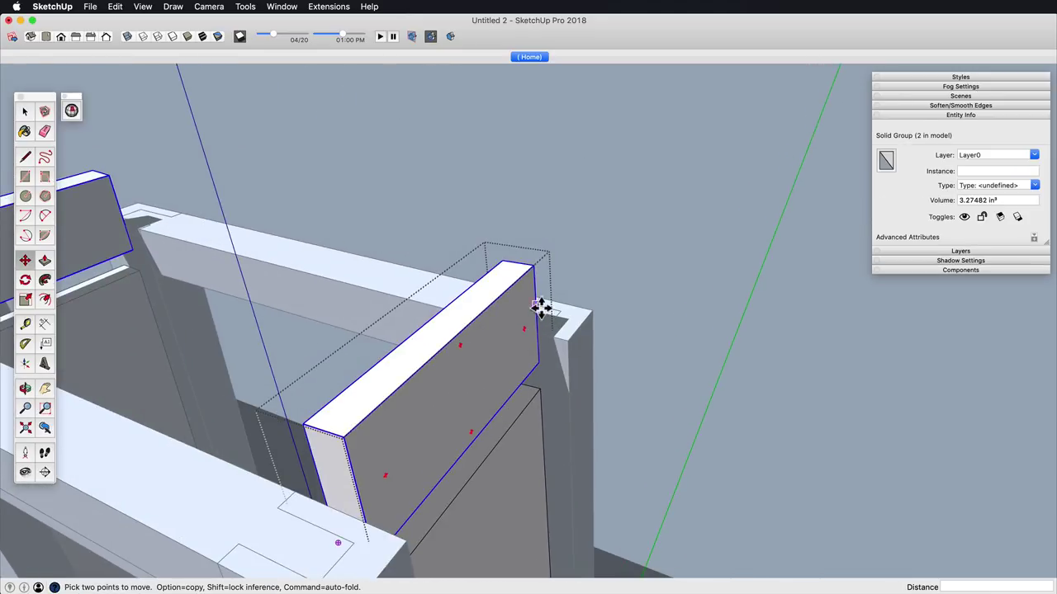
click(536, 271)
scroll(558, 419, up, 3)
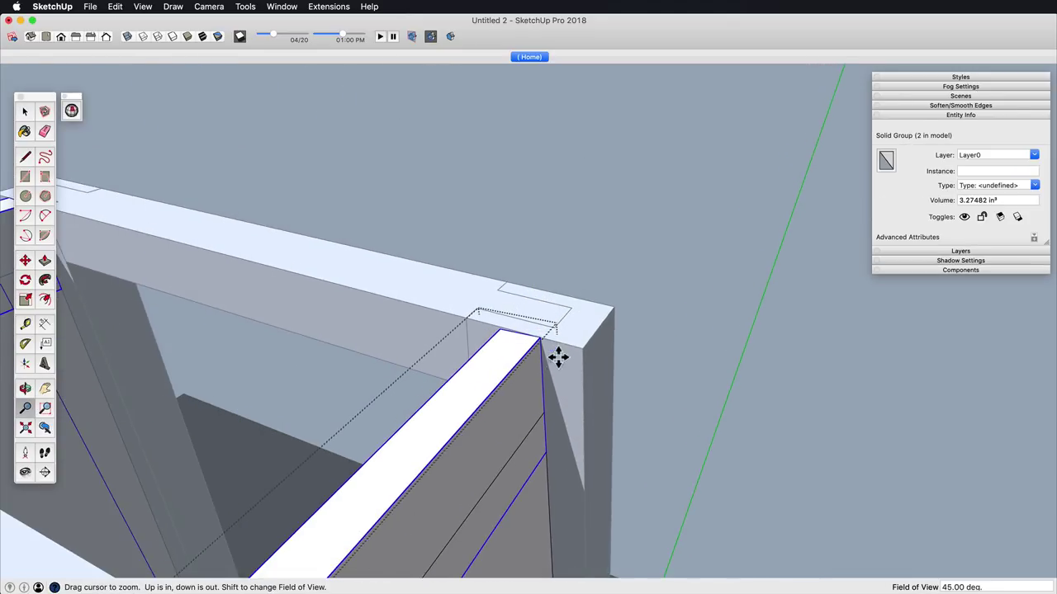
click(540, 337)
click(582, 348)
click(579, 372)
click(587, 353)
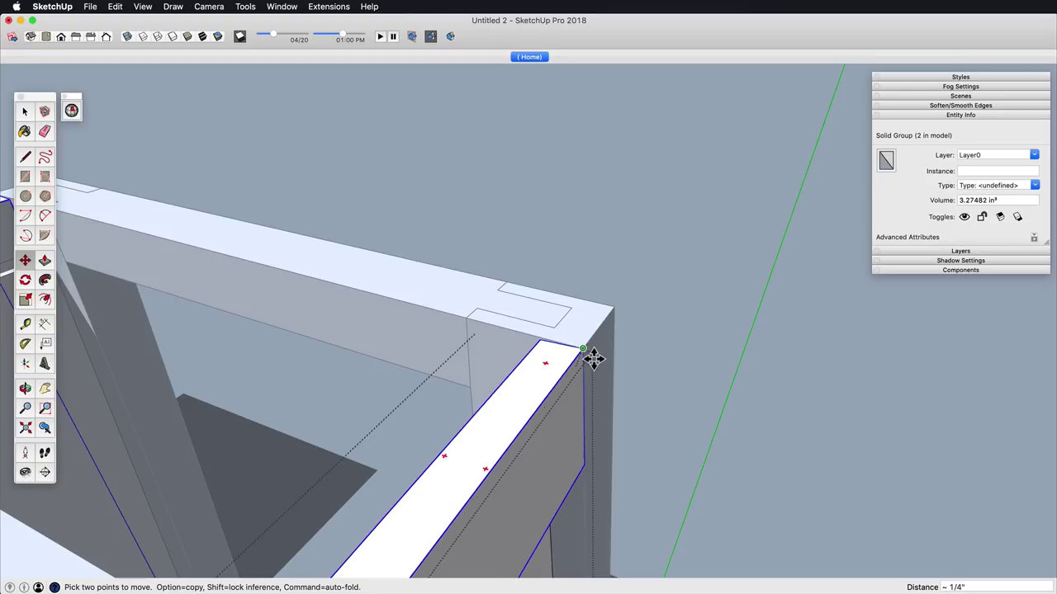
Step: Open the top side block for editing and pull its inner face 1/2 inch inward
middle_drag(487, 392, 764, 360)
key(space)
double_click(608, 339)
click(605, 355)
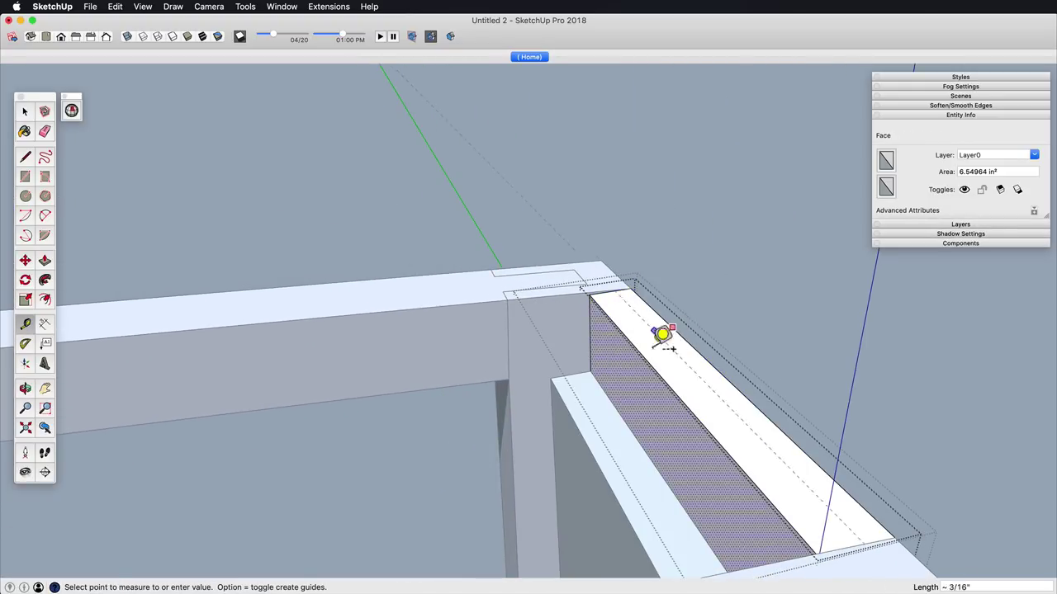
drag(628, 382, 591, 386)
text(.)
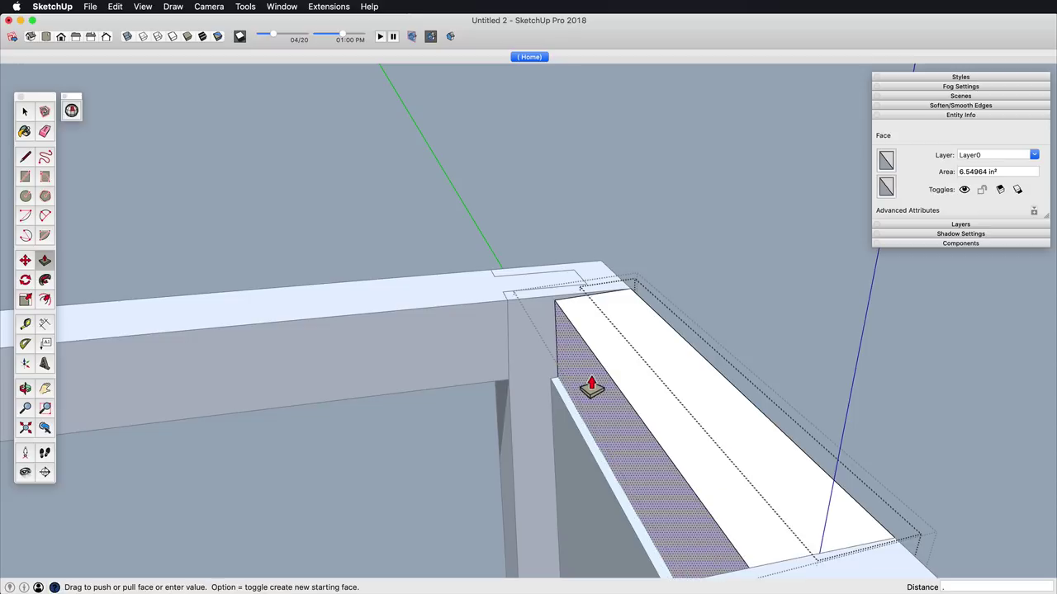
text(5)
key(Return)
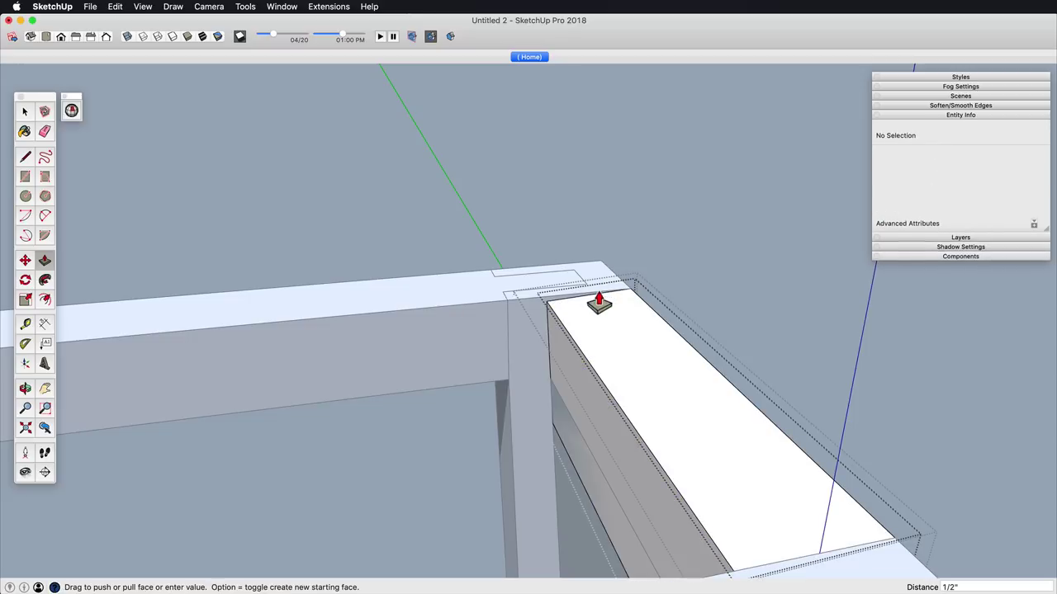
Step: Pull the top side block's inner face farther inward to roughly the full width of the legs
key(space)
click(604, 317)
middle_drag(583, 364, 560, 360)
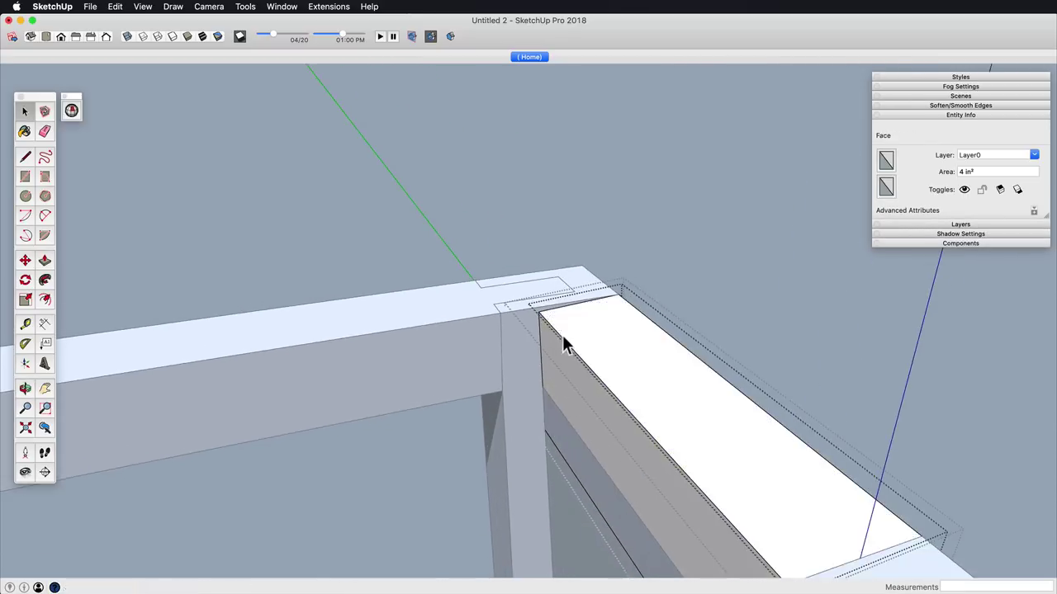
click(560, 340)
key(p)
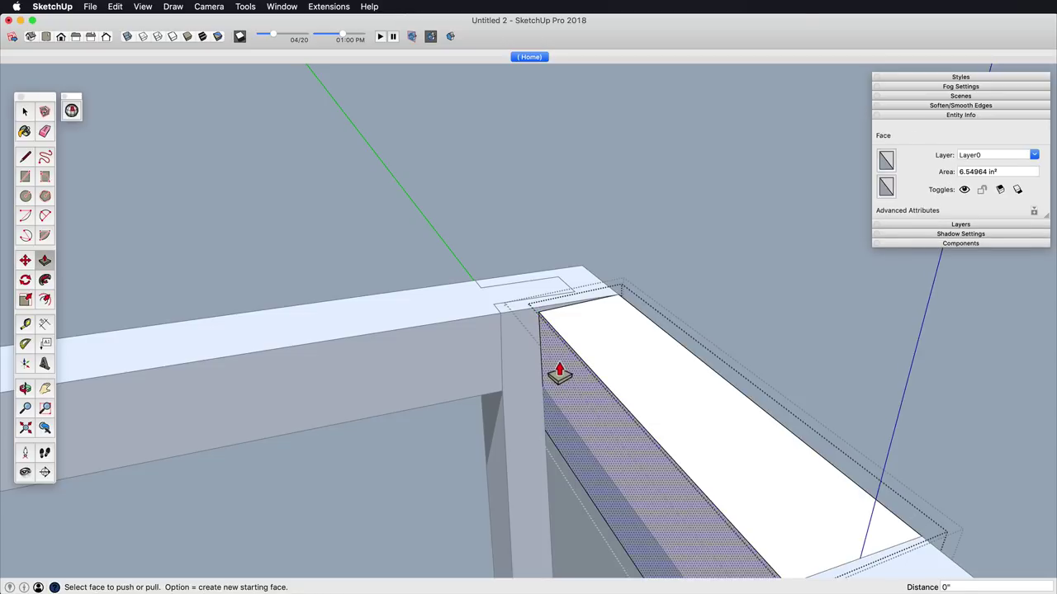
drag(556, 373, 521, 377)
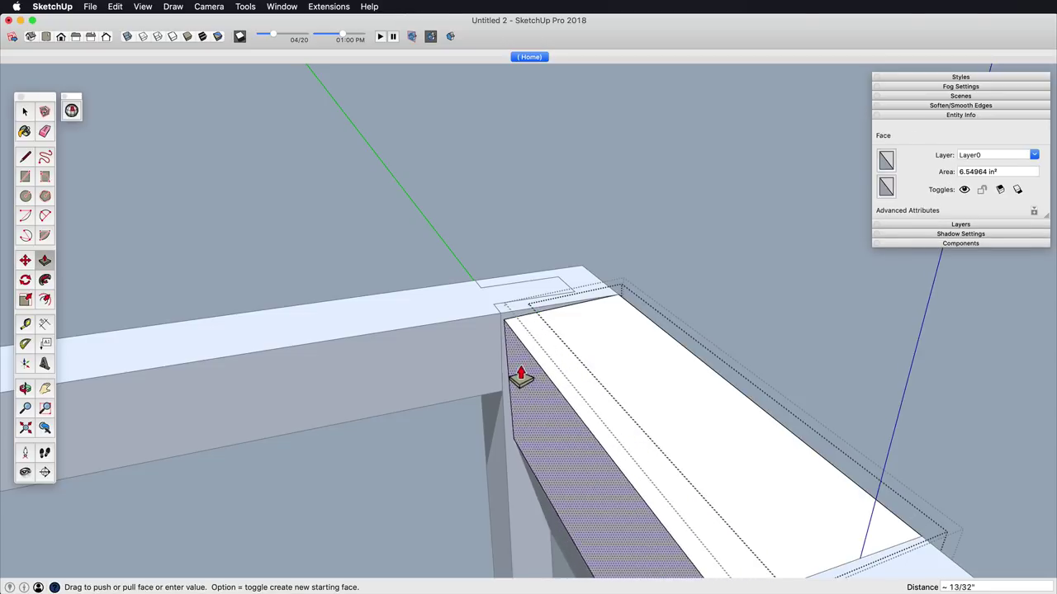
middle_drag(559, 339, 569, 306)
scroll(553, 310, up, 3)
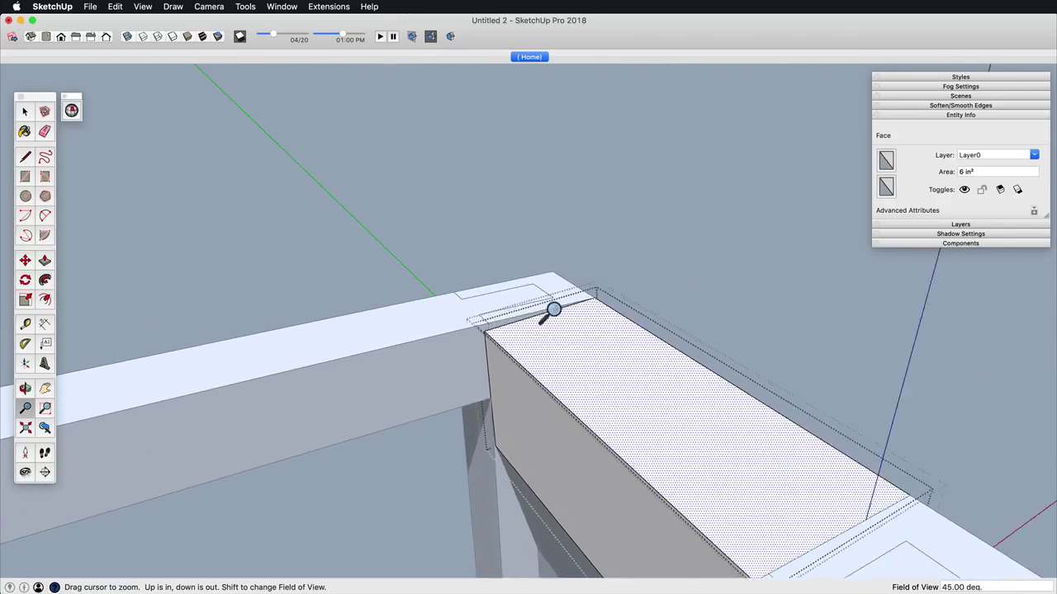
Step: Move the top side block's upper inner edge onto the inner top corner of the leg
scroll(553, 310, up, 2)
key(space)
click(492, 360)
key(m)
click(469, 336)
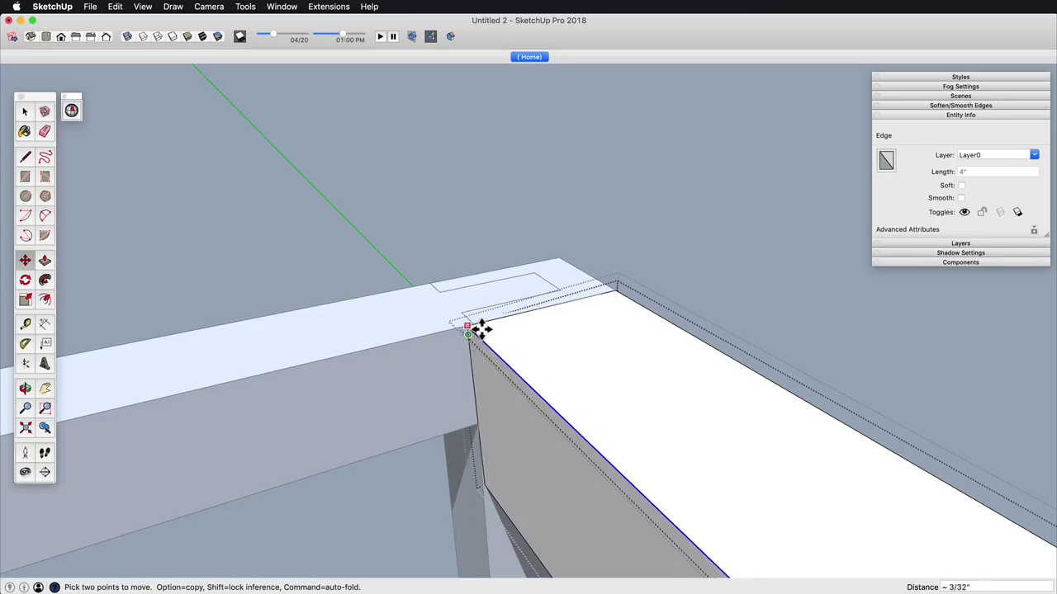
Step: Move the top side block's lower inner edge about 1/4 inch outward so the inner face follows the leg's tilt
shift+middle_drag(541, 446, 518, 374)
middle_drag(634, 374, 505, 303)
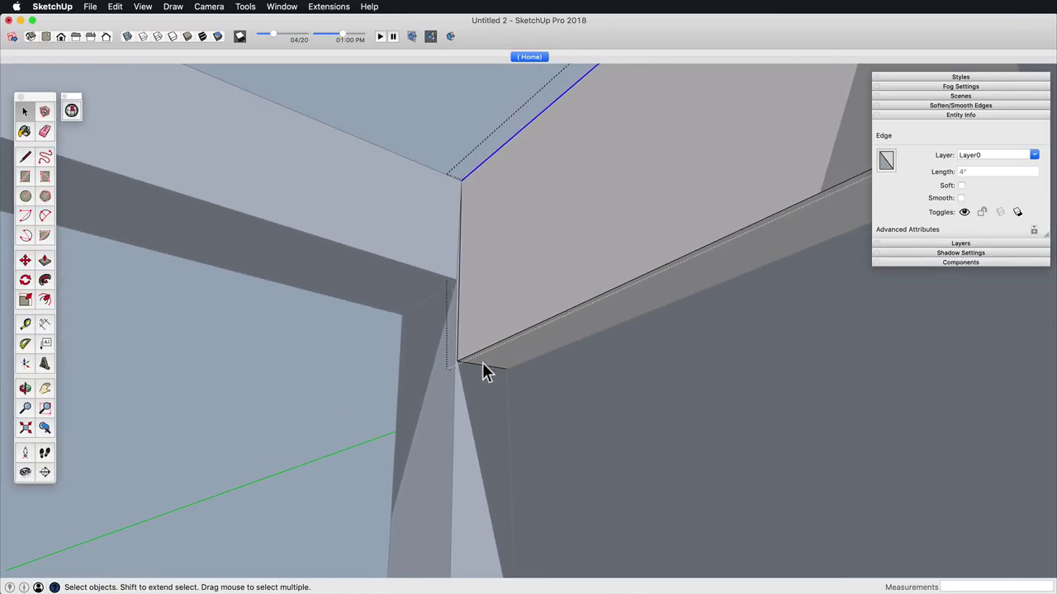
click(458, 362)
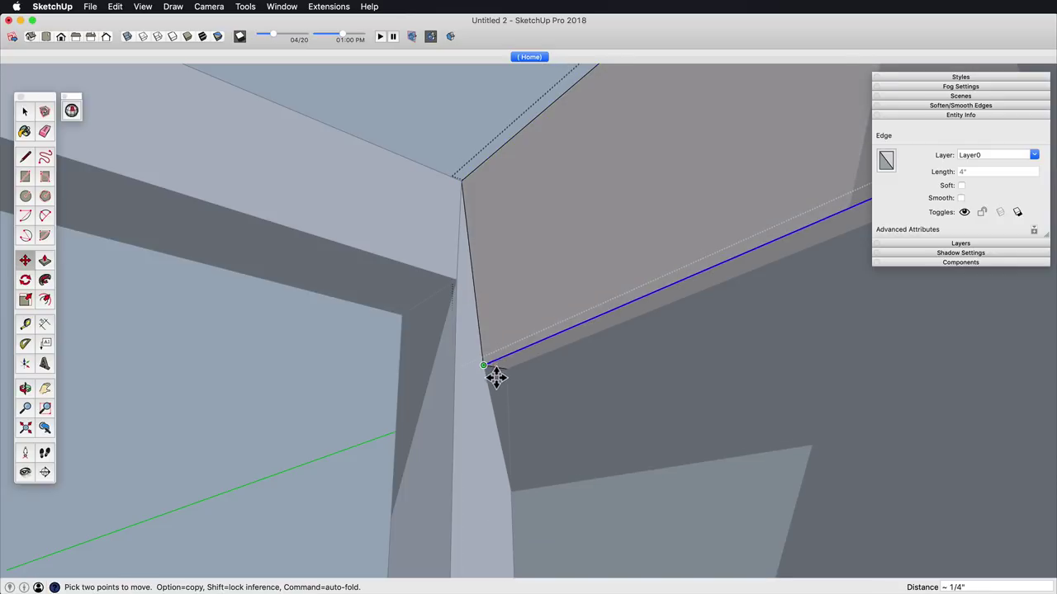
middle_drag(524, 345, 462, 277)
scroll(528, 305, down, 3)
key(space)
click(626, 344)
scroll(611, 355, down, 2)
shift+middle_drag(578, 379, 574, 343)
middle_drag(574, 343, 468, 283)
scroll(578, 346, down, 1)
middle_drag(567, 289, 766, 380)
scroll(569, 441, up, 4)
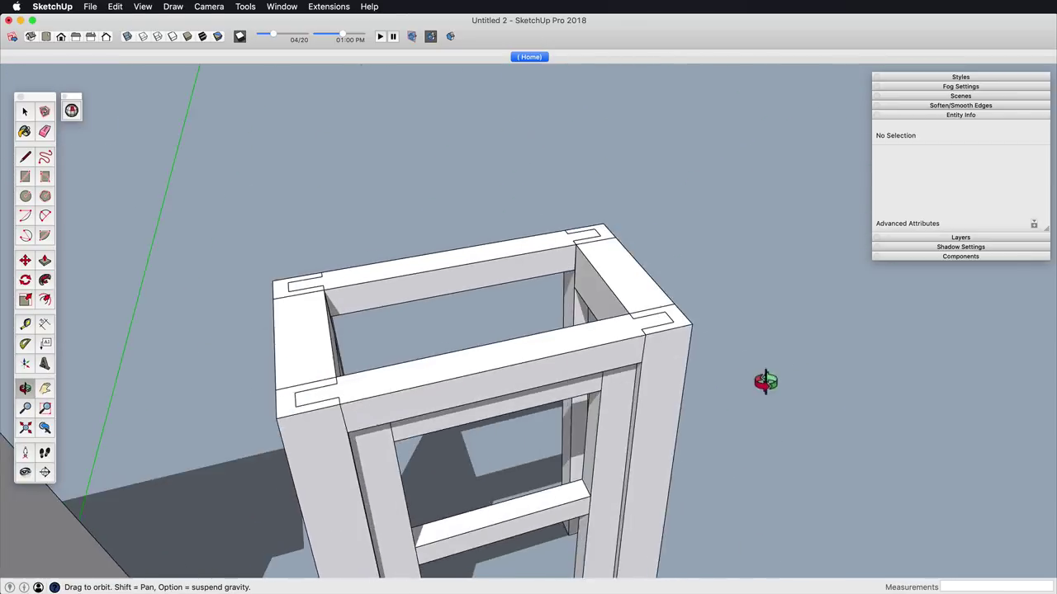
Step: Undo the last changes made to the inner face of the top side block
scroll(611, 281, up, 4)
shift+middle_drag(611, 280, 509, 358)
double_click(499, 311)
middle_drag(499, 412, 508, 433)
click(495, 353)
key(super+z)
key(super+z)
key(super+z)
key(super+z)
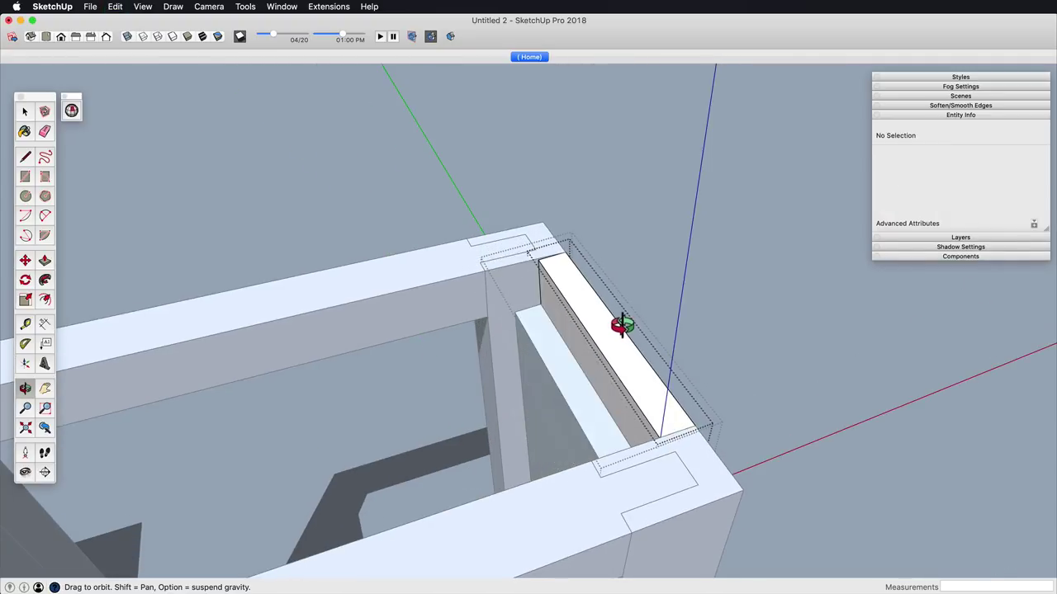
Step: Open the side assembly and copy the top side block about 5 27/32 inches down the face of the side panel
drag(611, 333, 594, 217)
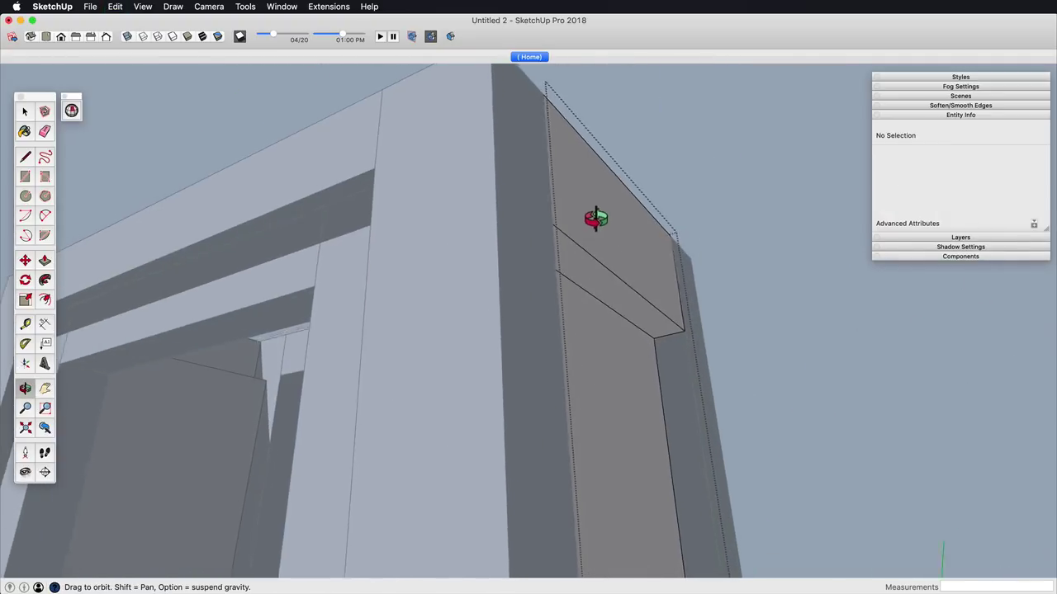
key(z)
drag(610, 337, 602, 500)
key(space)
key(Escape)
double_click(597, 304)
click(594, 298)
key(z)
drag(593, 298, 587, 446)
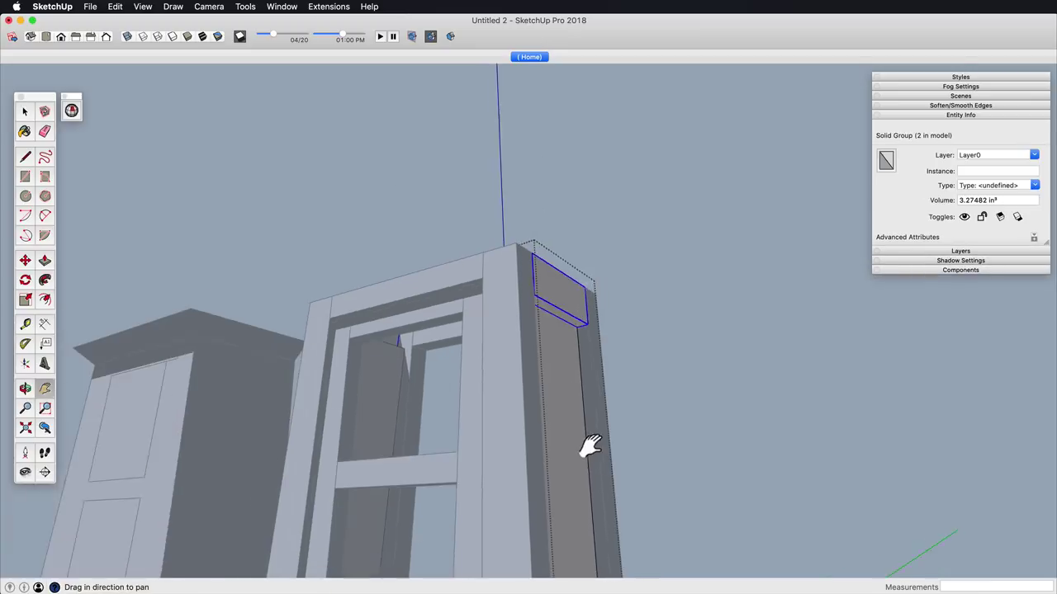
shift+middle_drag(587, 445, 570, 328)
middle_drag(570, 329, 567, 315)
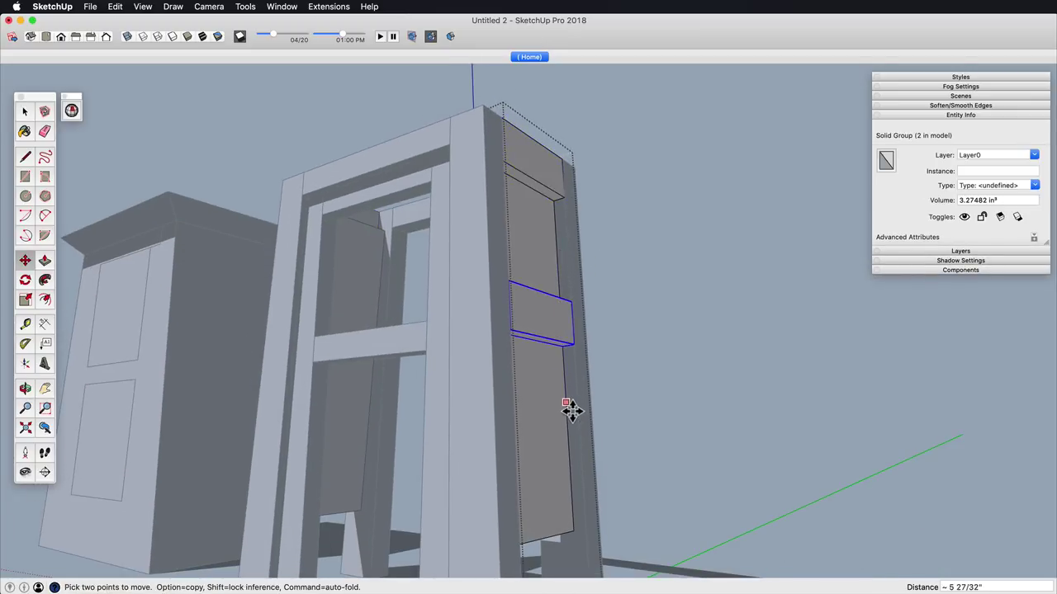
Step: Place guides level with the front middle crossbar and move the copied side block's top edge onto that level
middle_drag(572, 411, 566, 446)
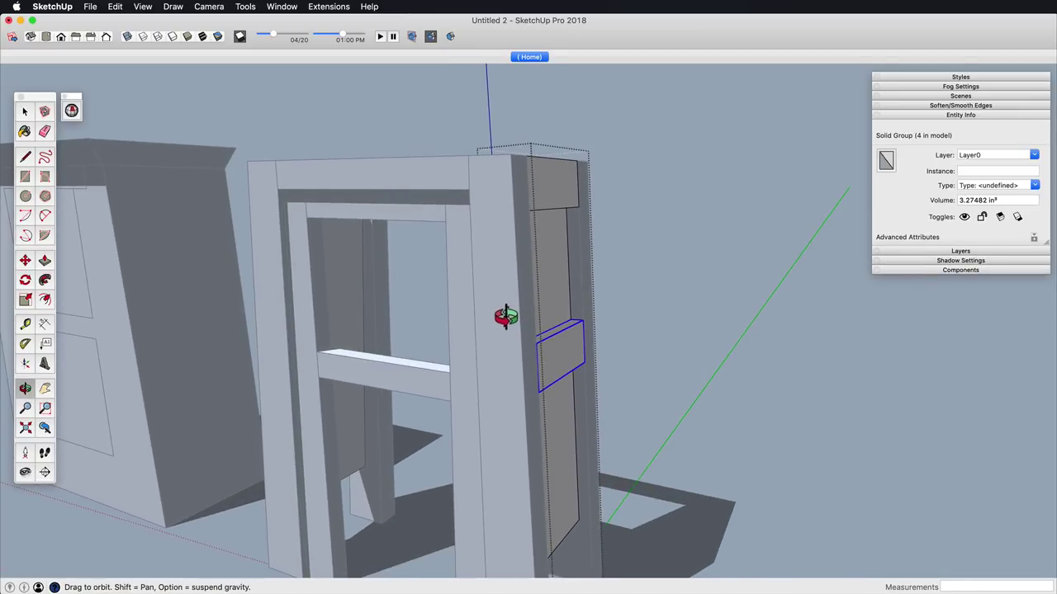
shift+middle_drag(479, 298, 474, 229)
scroll(474, 229, up, 3)
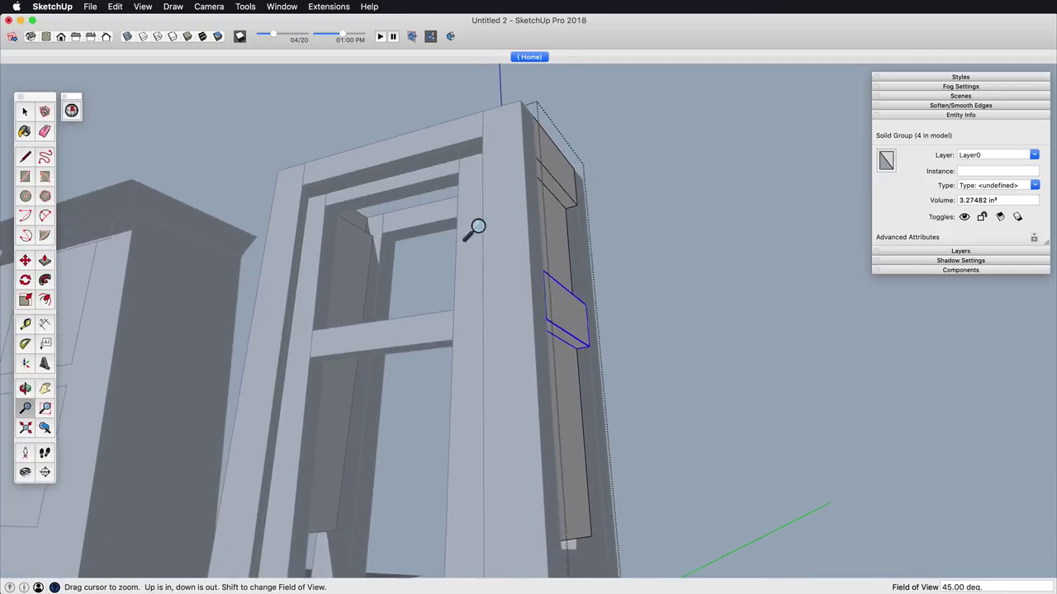
middle_drag(440, 308, 456, 251)
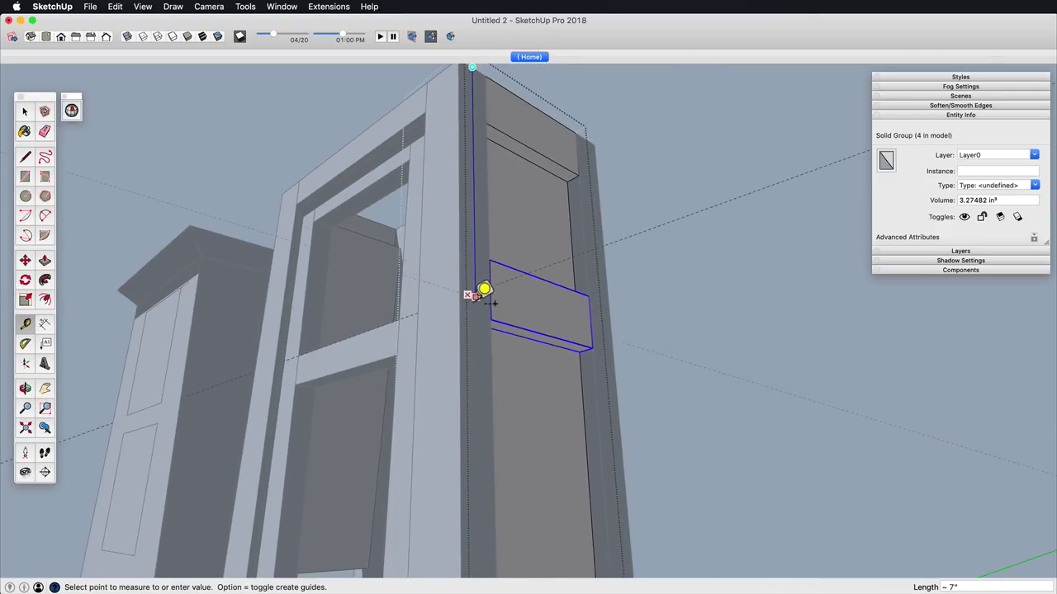
key(m)
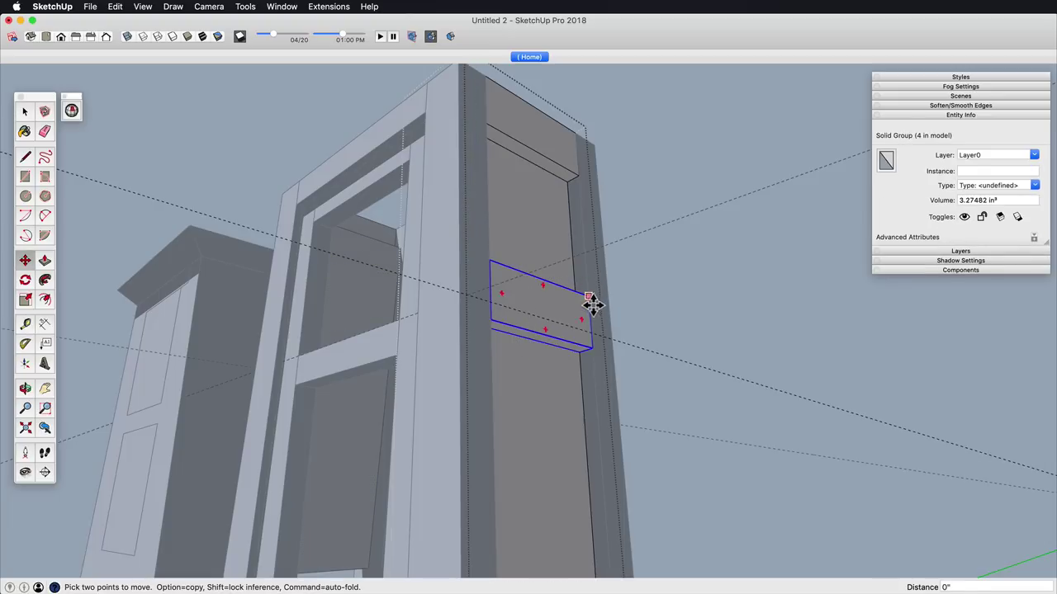
middle_drag(599, 340, 554, 334)
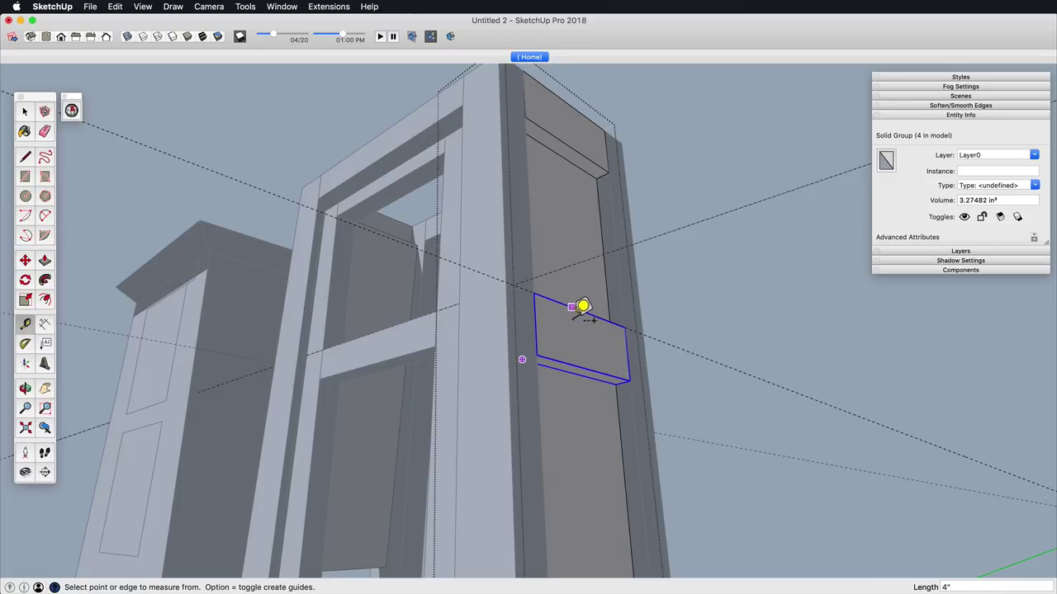
Step: Open the copied middle side block and push its bottom face up to match the front crossbar's height
key(space)
double_click(578, 358)
key(p)
click(610, 379)
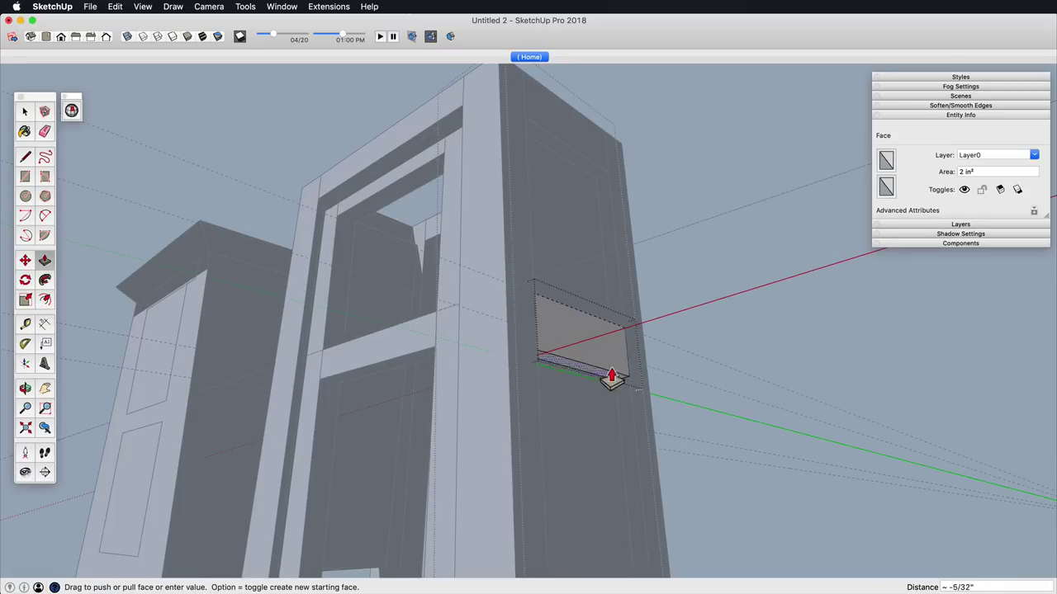
click(701, 338)
click(701, 338)
Step: Open the front inner stile for editing and place a guide 1 inch above its bottom edge
scroll(594, 396, down, 4)
shift+middle_drag(577, 327, 599, 314)
scroll(523, 290, down, 4)
scroll(598, 313, up, 4)
shift+middle_drag(589, 389, 633, 203)
double_click(590, 323)
middle_drag(590, 323, 653, 414)
scroll(620, 211, up, 3)
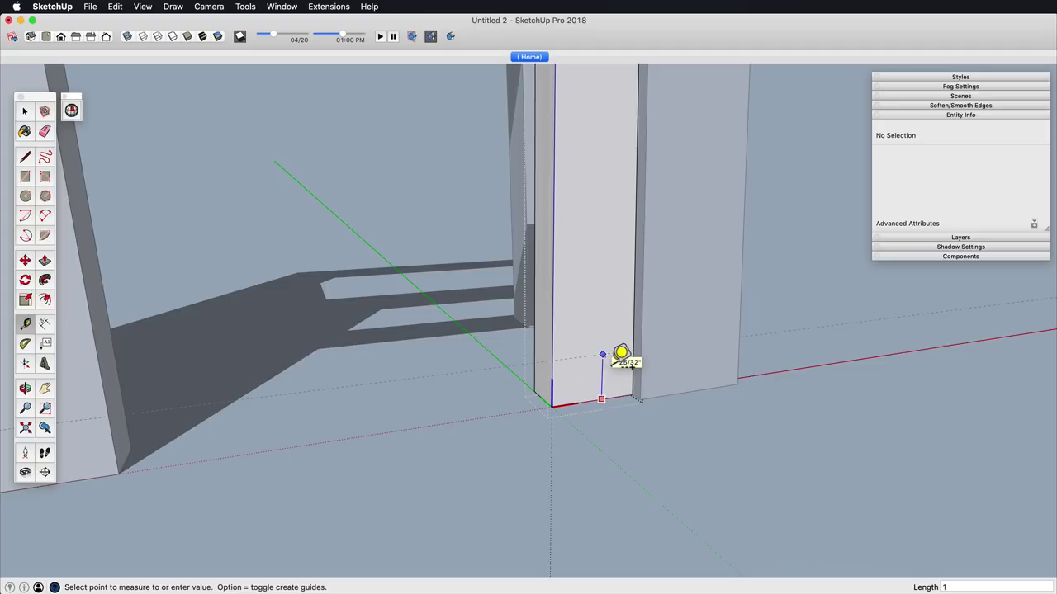
Step: Push the stile's lowest section 3/4 inch through to cut it off and erase the leftover edge
key(p)
click(570, 370)
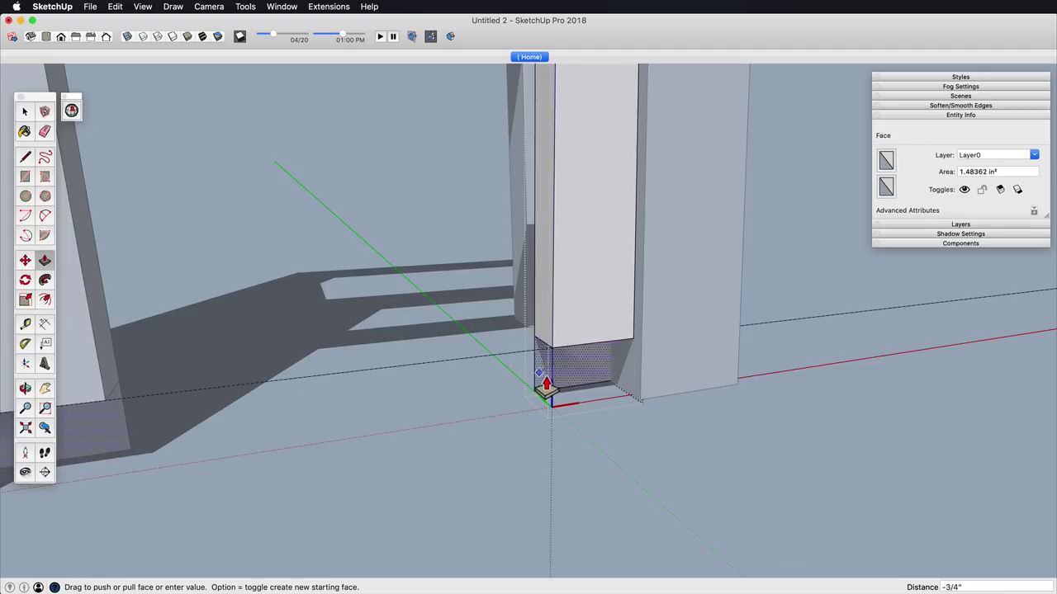
click(538, 392)
key(e)
click(542, 349)
Step: Copy the front middle crossbar 8 inches down so it sits flush with the bottom of the stiles
scroll(548, 345, down, 4)
mouse_move(603, 347)
shift+middle_down()
mouse_move(651, 422)
mouse_move(498, 337)
shift+middle_up()
key(space)
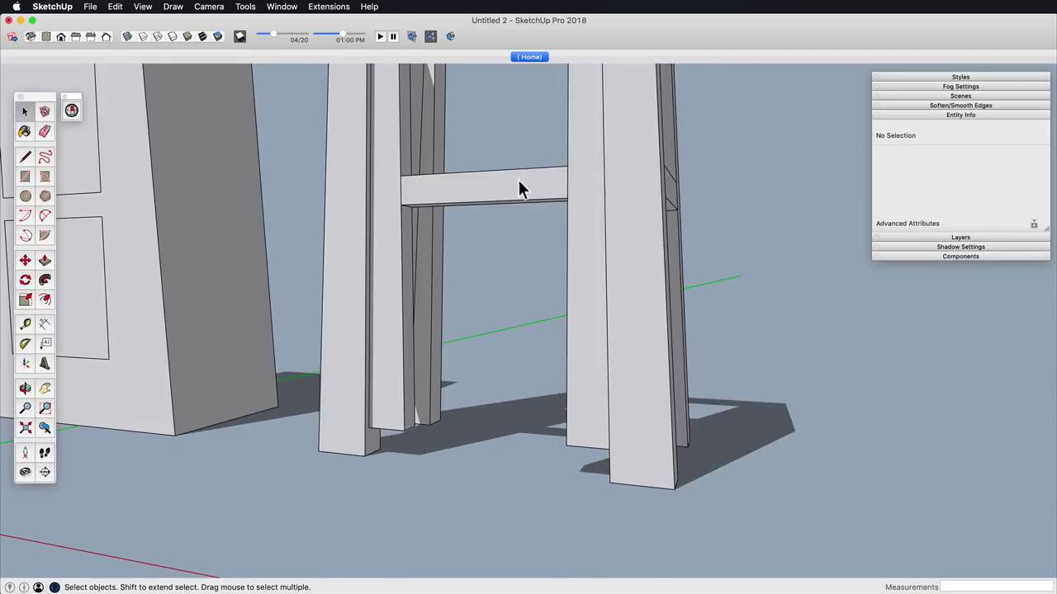
click(519, 183)
click(573, 205)
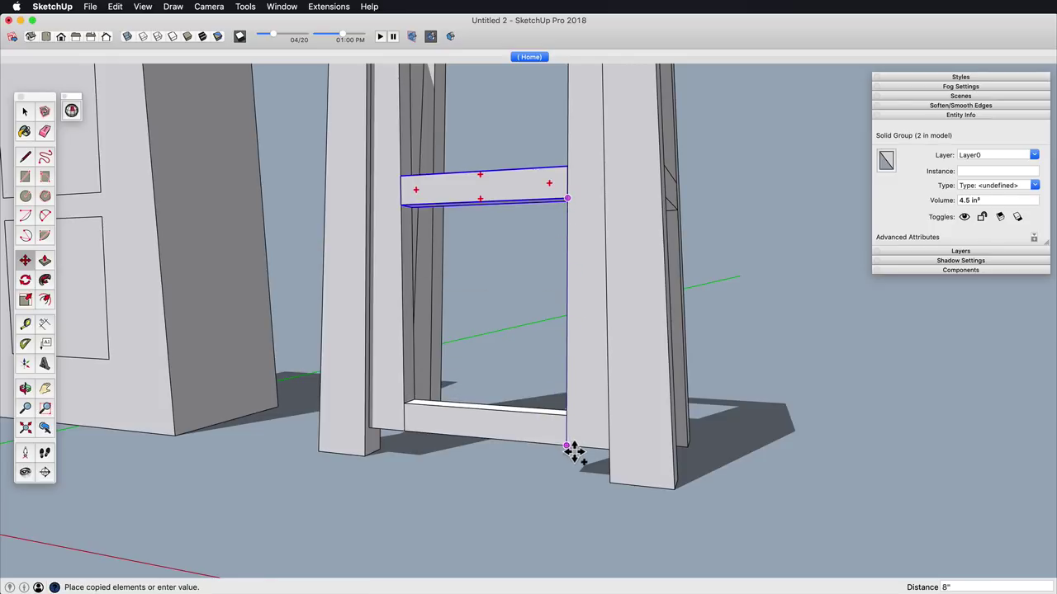
click(573, 452)
Step: Open the bottom crossbar copy and pull its top face up to about double the bar's height
scroll(583, 308, down, 3)
shift+middle_drag(582, 308, 573, 464)
shift+middle_drag(574, 464, 625, 308)
scroll(625, 307, up, 4)
key(space)
double_click(559, 413)
key(p)
click(559, 405)
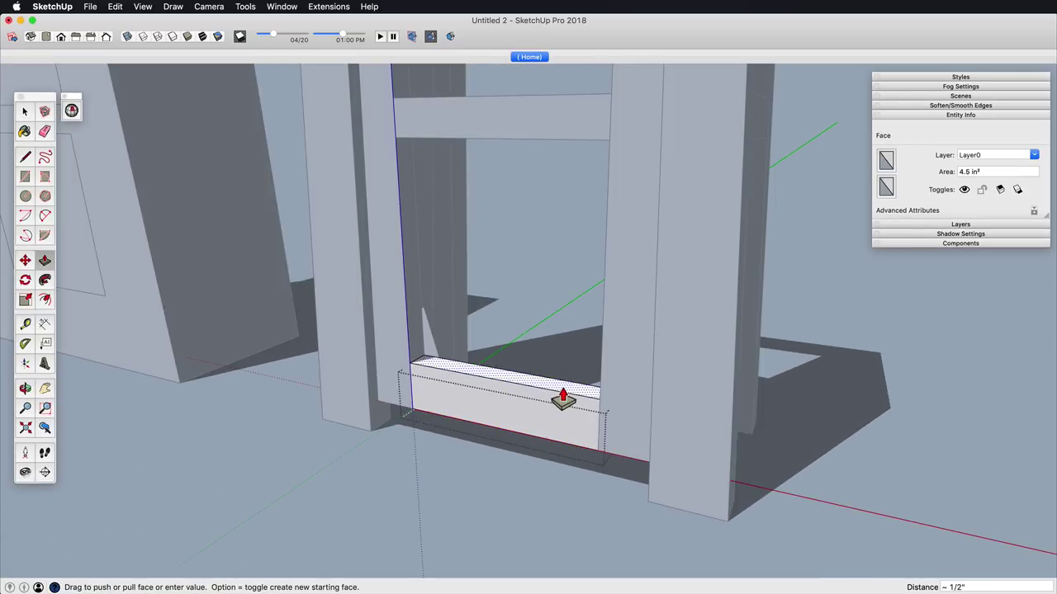
click(562, 367)
Step: Draw an arc with a 1 inch bulge across the bottom edge of the lower crossbar's front face
middle_drag(562, 370, 615, 342)
shift+middle_drag(615, 343, 658, 315)
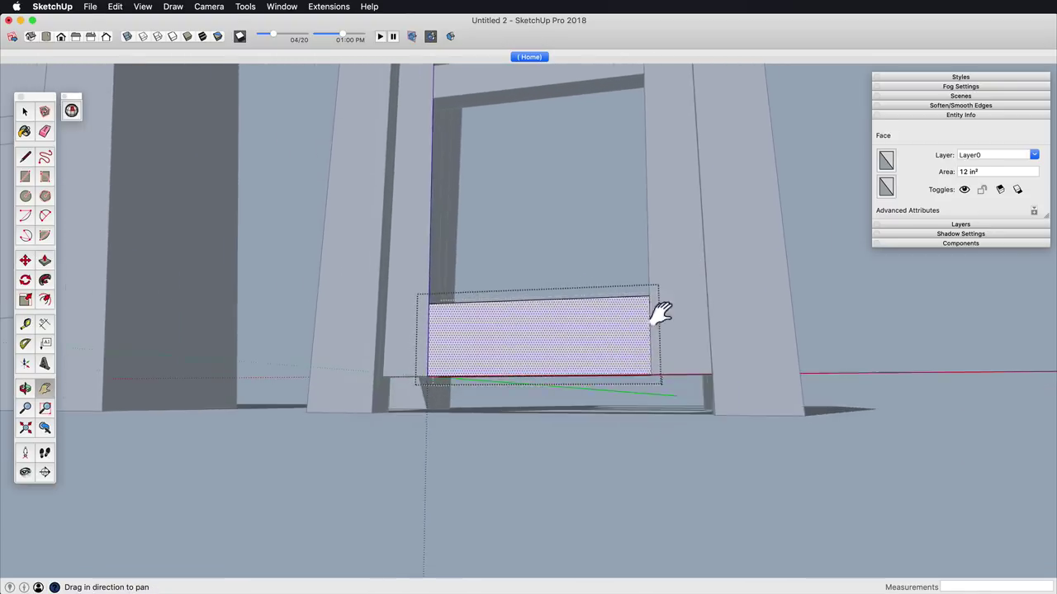
scroll(523, 328, up, 3)
key(a)
click(388, 398)
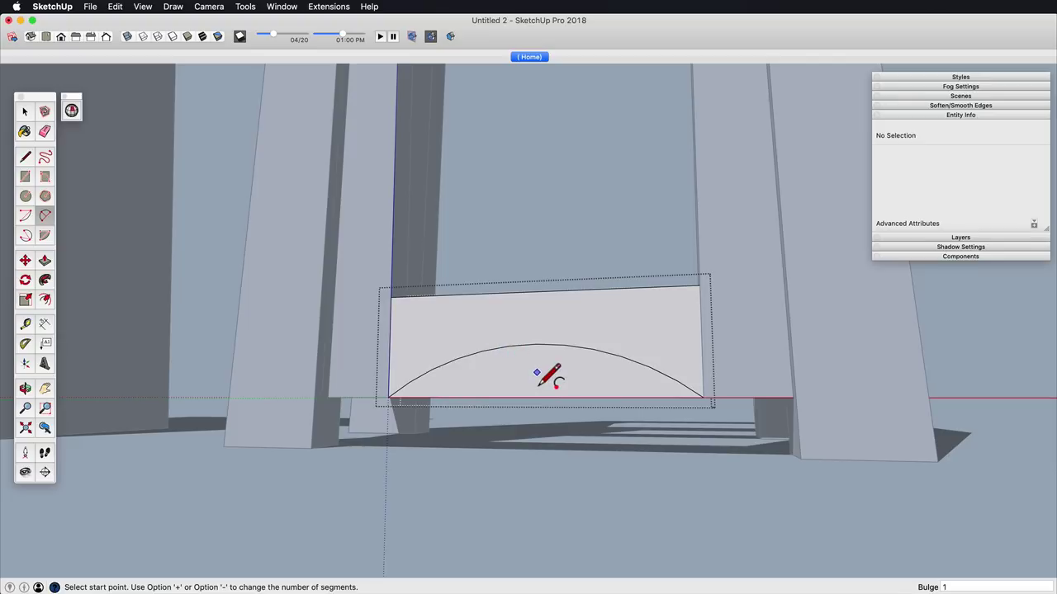
Step: Redraw the arc between the crossbar's bottom corners with a shallower bulge and push the area beneath it out
click(850, 269)
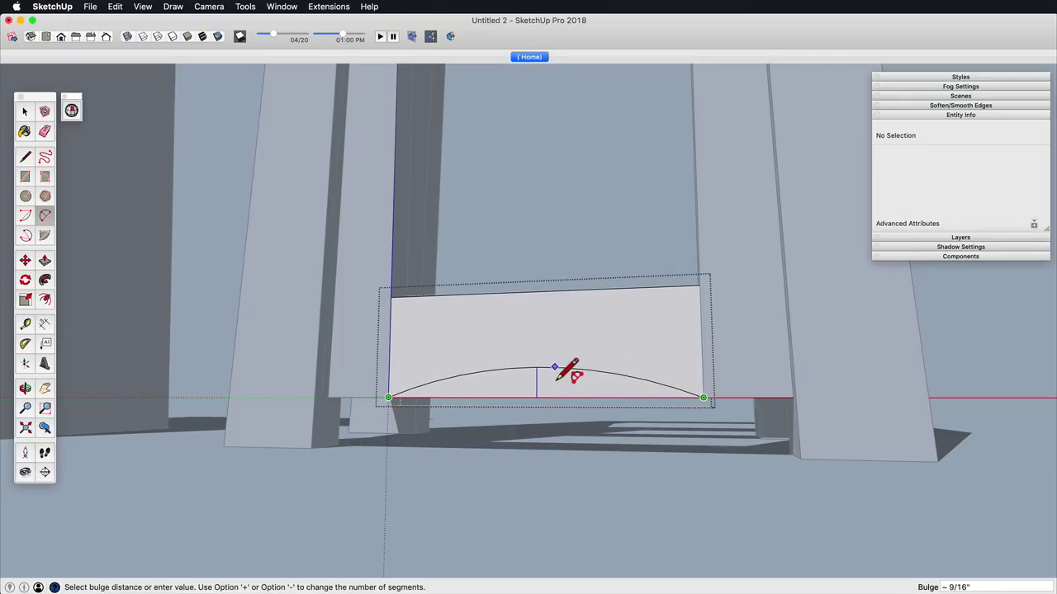
shift+middle_drag(537, 324, 504, 264)
key(p)
click(552, 355)
click(584, 357)
scroll(685, 343, down, 4)
middle_drag(545, 306, 613, 452)
key(space)
click(663, 336)
Step: Examine how the arched bottom crossbar meets the stiles and legs from several angles
middle_drag(665, 343, 501, 233)
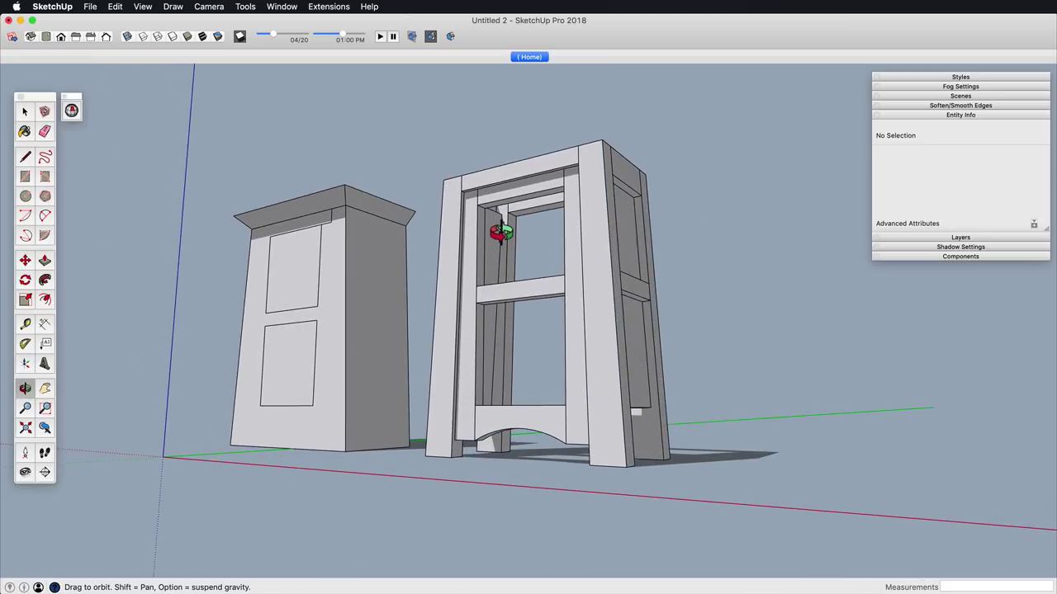
drag(502, 233, 666, 288)
key(z)
drag(625, 461, 642, 293)
key(h)
drag(671, 525, 666, 365)
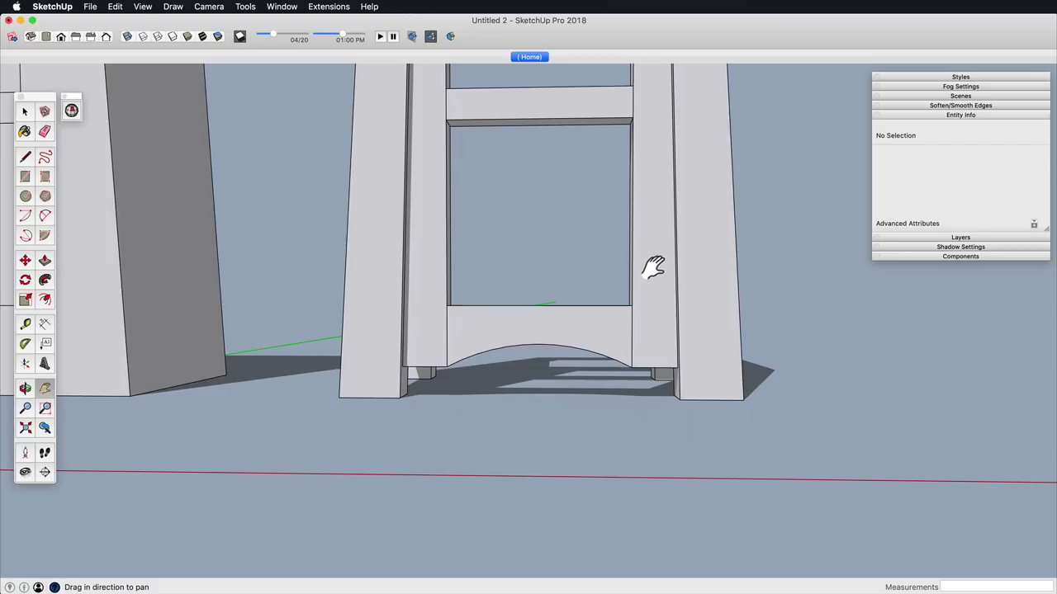
scroll(671, 261, down, 3)
shift+middle_drag(670, 261, 564, 375)
shift+middle_drag(608, 422, 631, 314)
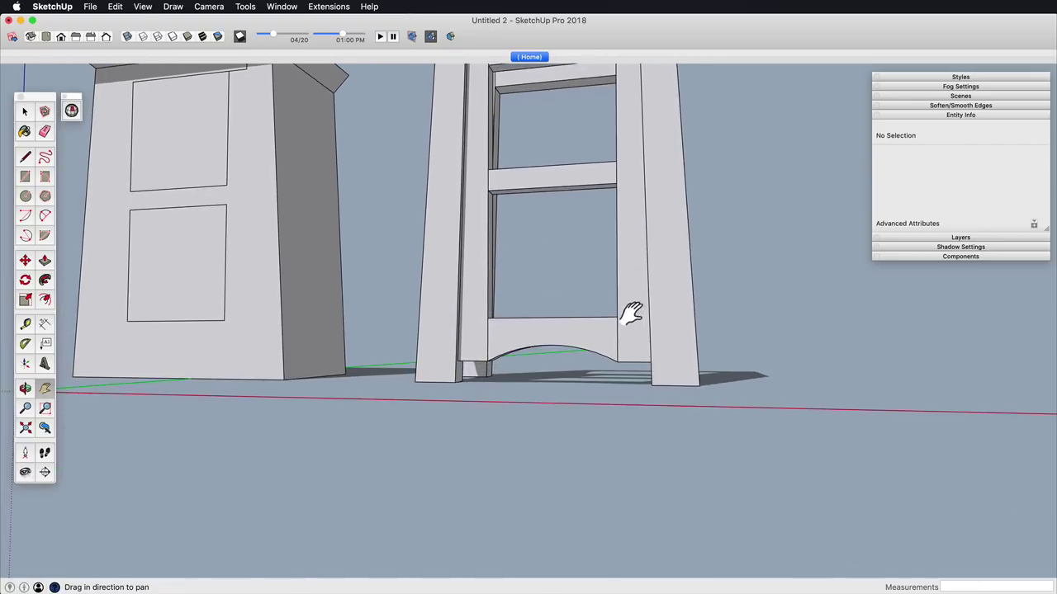
key(o)
drag(632, 313, 483, 314)
key(z)
key(h)
drag(601, 463, 625, 330)
key(o)
drag(625, 331, 784, 397)
Step: Reopen the bottom crossbar and draw a wider arc whose ends reach partway under both front stiles
key(space)
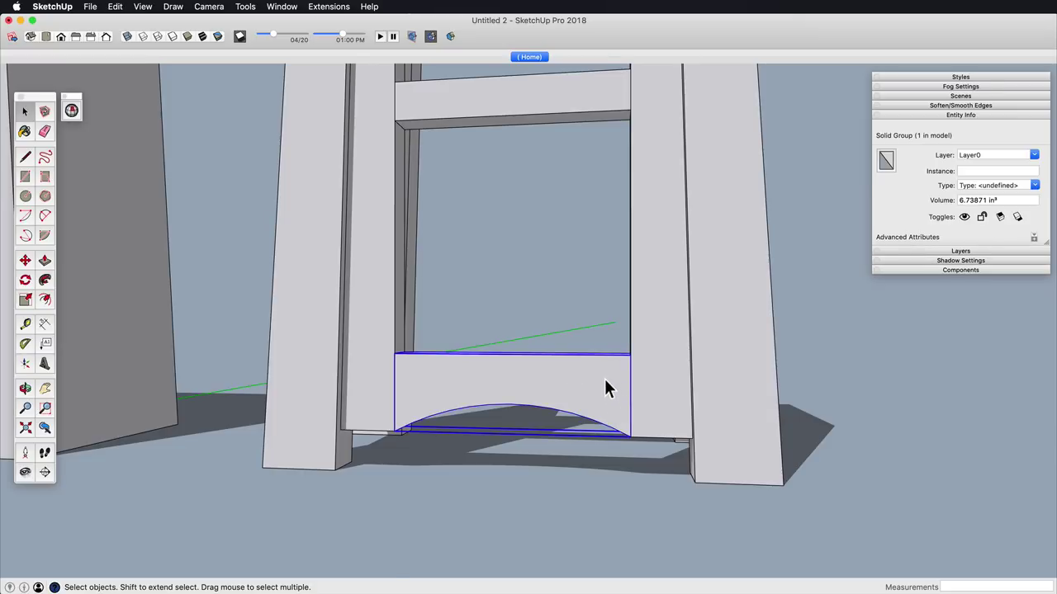
double_click(603, 380)
key(z)
drag(600, 431, 607, 376)
key(h)
drag(607, 376, 643, 295)
key(a)
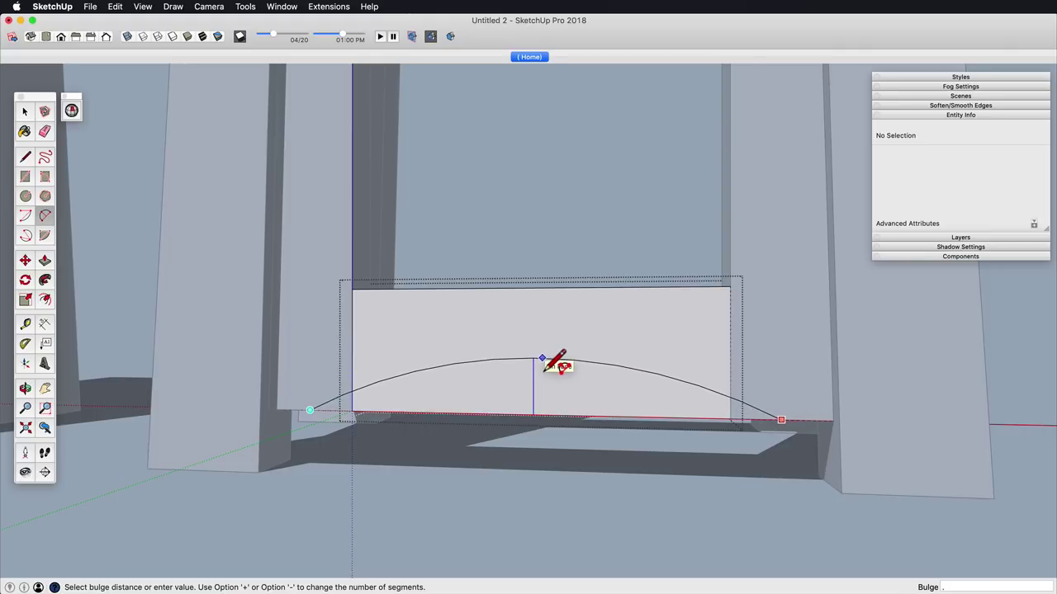
key(o)
drag(559, 343, 424, 295)
Step: Push the area beneath the wider arc through the bottom crossbar to cut the arch
key(p)
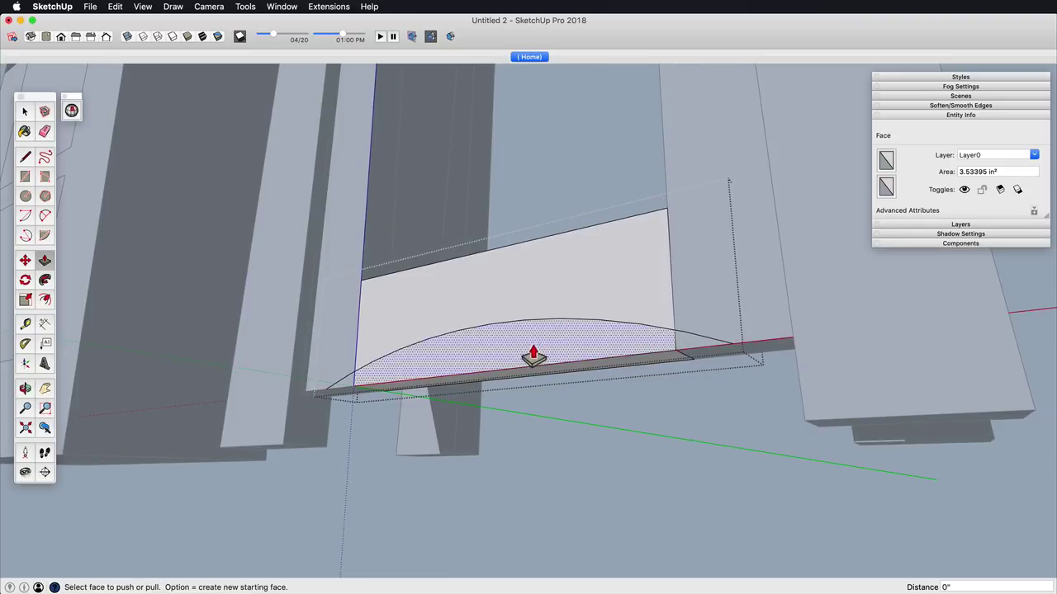
click(535, 357)
click(590, 370)
key(z)
drag(642, 291, 686, 183)
Step: Remove the leftover piece under the arc from the crossbar and paste the arc outline in place inside the right front stile
key(space)
click(629, 335)
key(z)
key(Delete)
key(space)
double_click(709, 314)
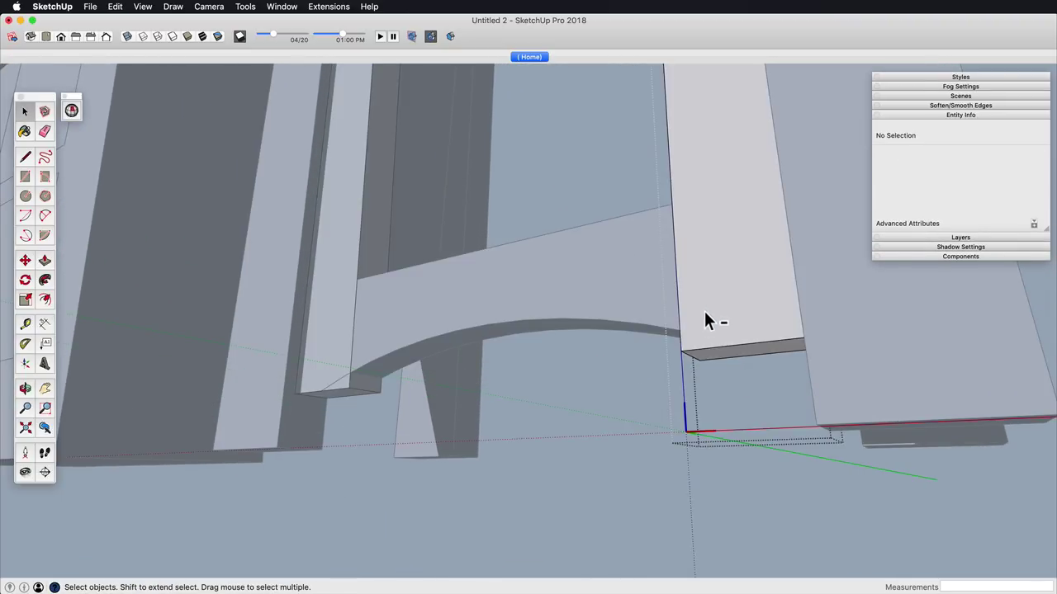
key(super+shift+v)
Step: Push the stile's corner below the arc 3/4 inch through so the arch continues into the stiles
key(p)
click(699, 347)
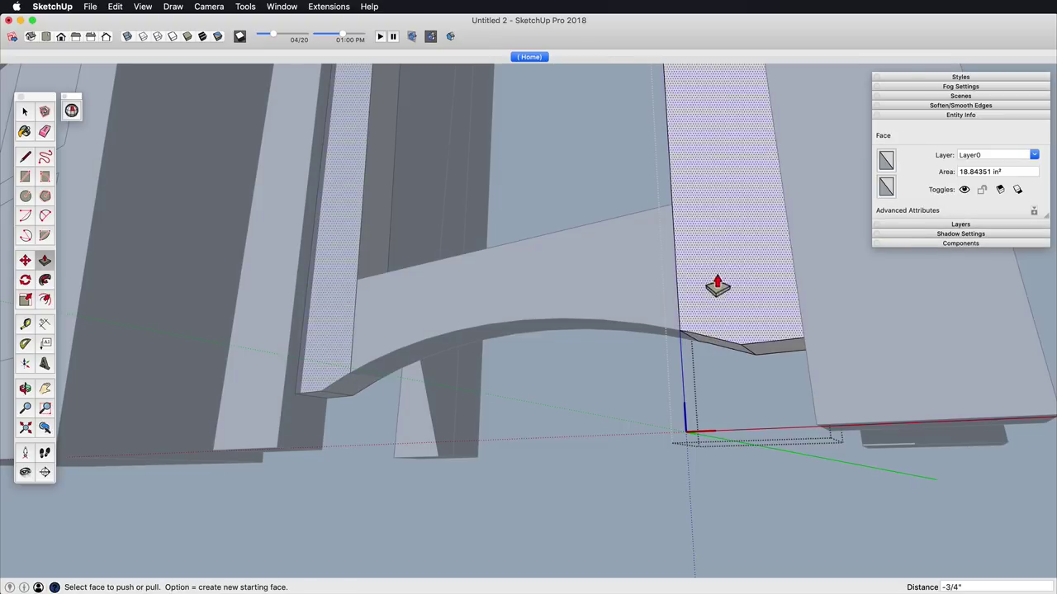
key(z)
drag(712, 285, 579, 373)
Step: Open the bottom crossbar with the rest of the model hidden, clear the stray arc line beyond its left end, and unhide the rest
key(o)
key(z)
key(space)
click(580, 373)
double_click(442, 361)
key(shift+h)
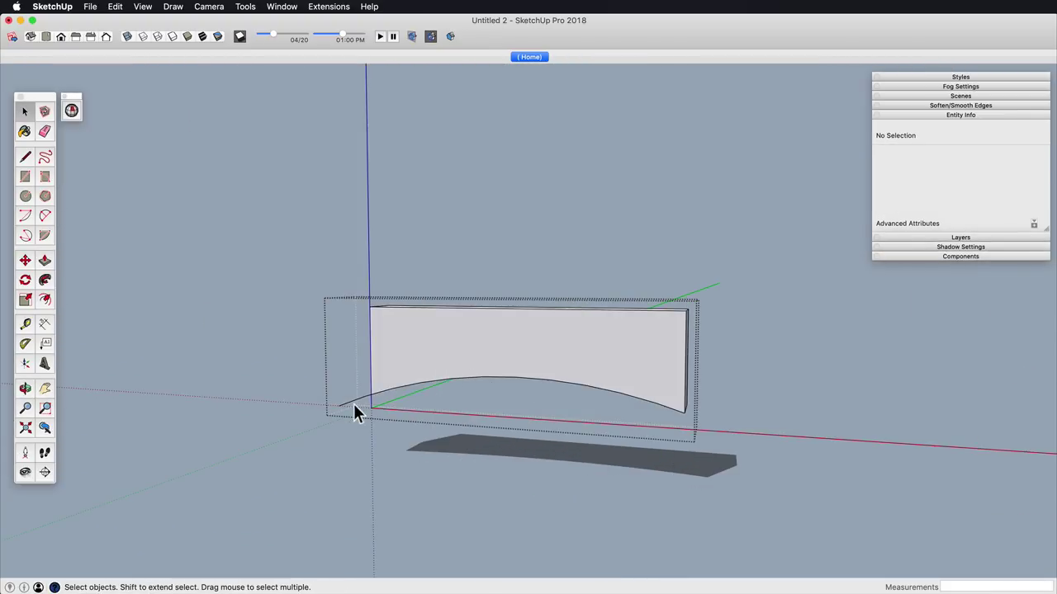
key(shift+h)
Step: Place guides across the legs level with the bottom edge of the front stiles
key(z)
drag(686, 301, 661, 388)
key(h)
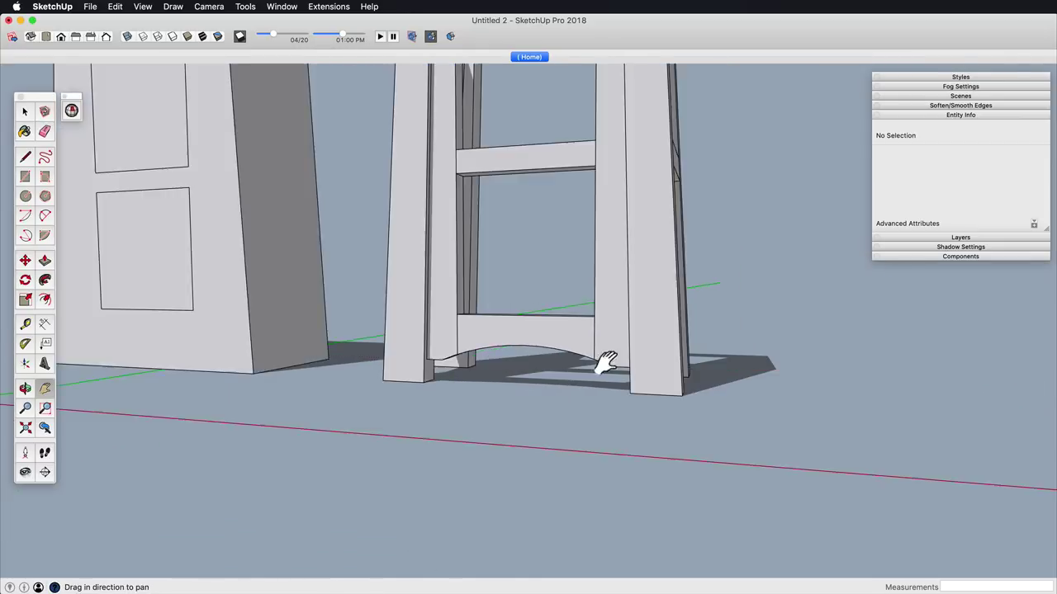
drag(606, 361, 613, 396)
key(o)
drag(613, 396, 684, 327)
middle_drag(684, 327, 602, 355)
scroll(608, 455, down, 3)
scroll(585, 396, up, 3)
shift+middle_drag(602, 355, 612, 220)
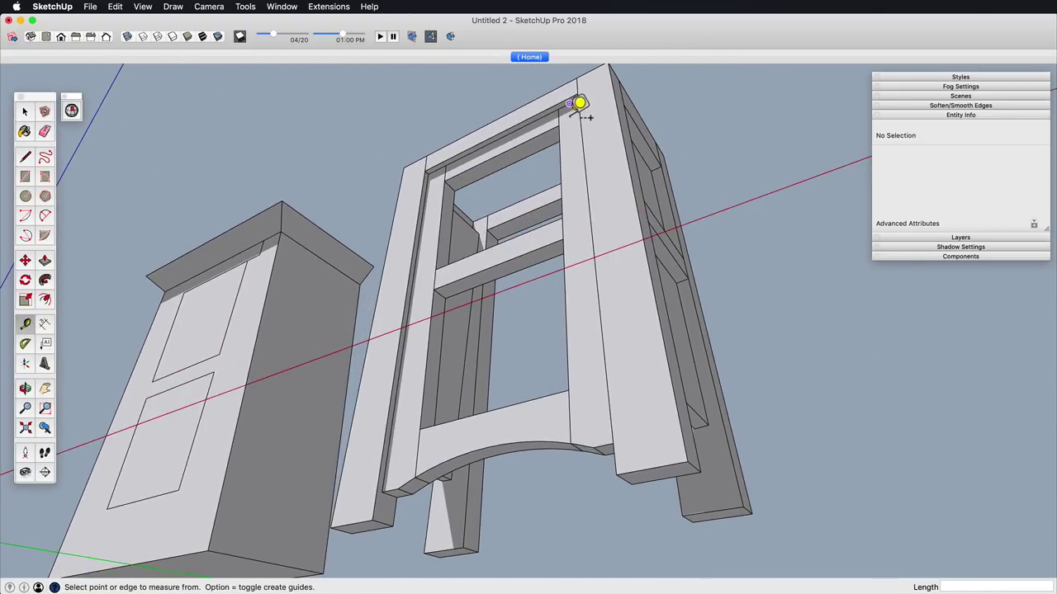
middle_drag(611, 446, 567, 182)
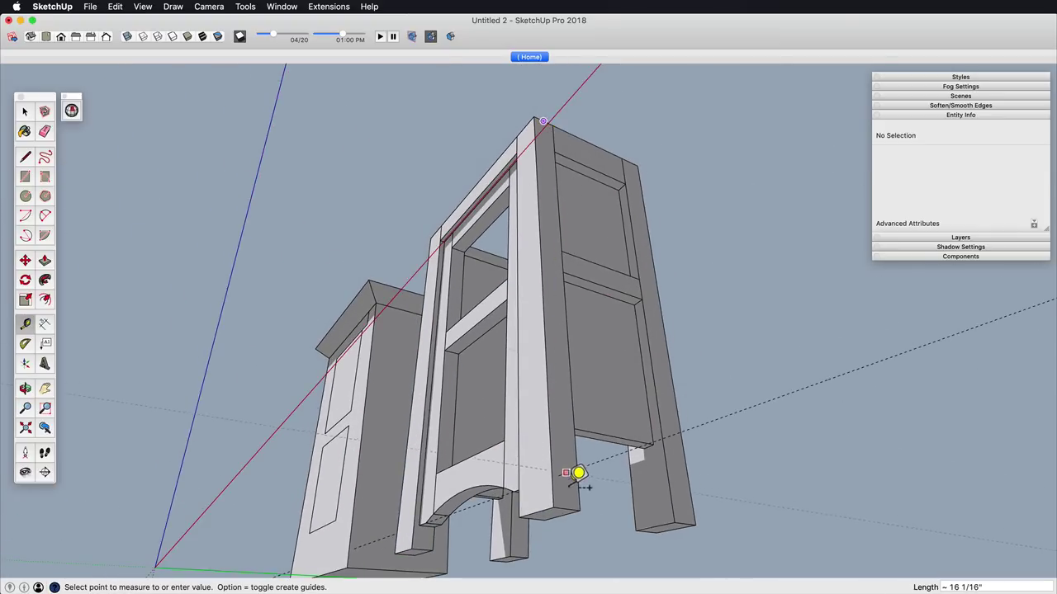
Step: Open the side assembly and pull the side panel's bottom face down about 1 29/32 inches to the guide
click(605, 440)
shift+middle_drag(605, 439, 635, 322)
scroll(636, 305, up, 5)
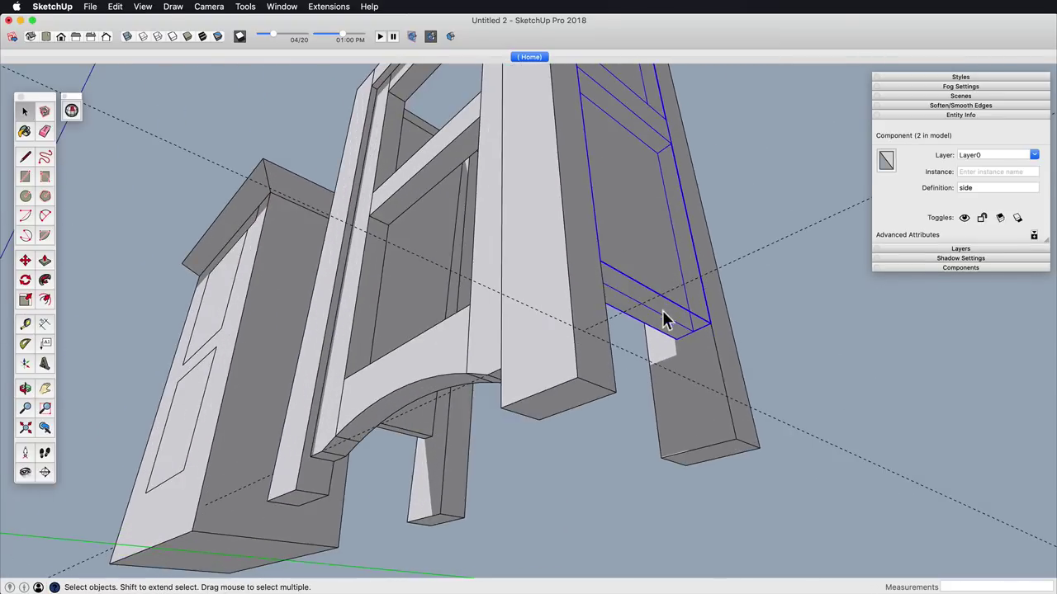
double_click(664, 315)
key(p)
click(670, 332)
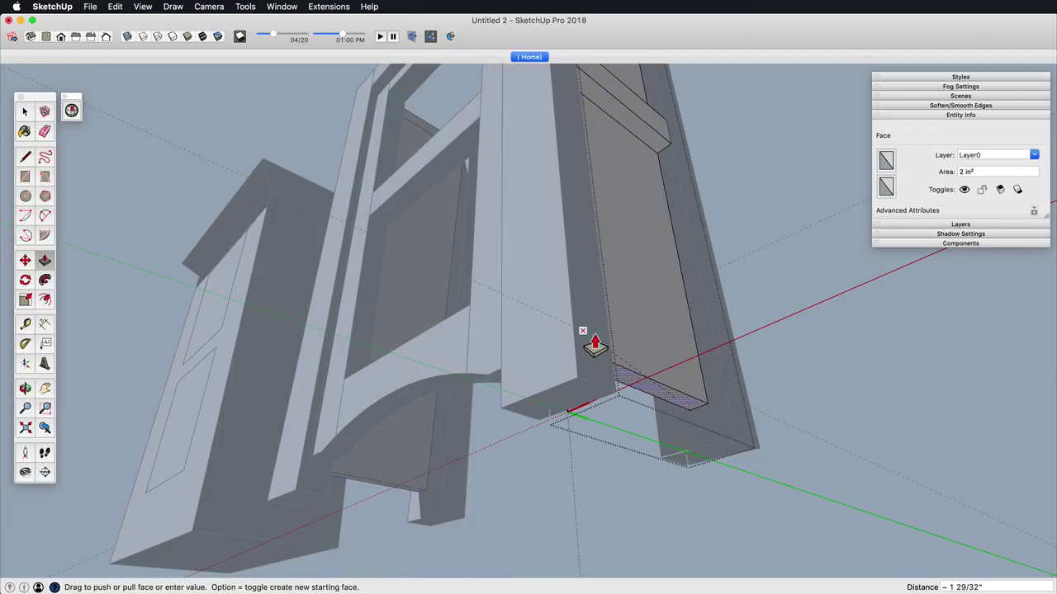
Step: Copy the middle side rail about 8 inches down onto the bottom end of the side panel
key(space)
click(657, 142)
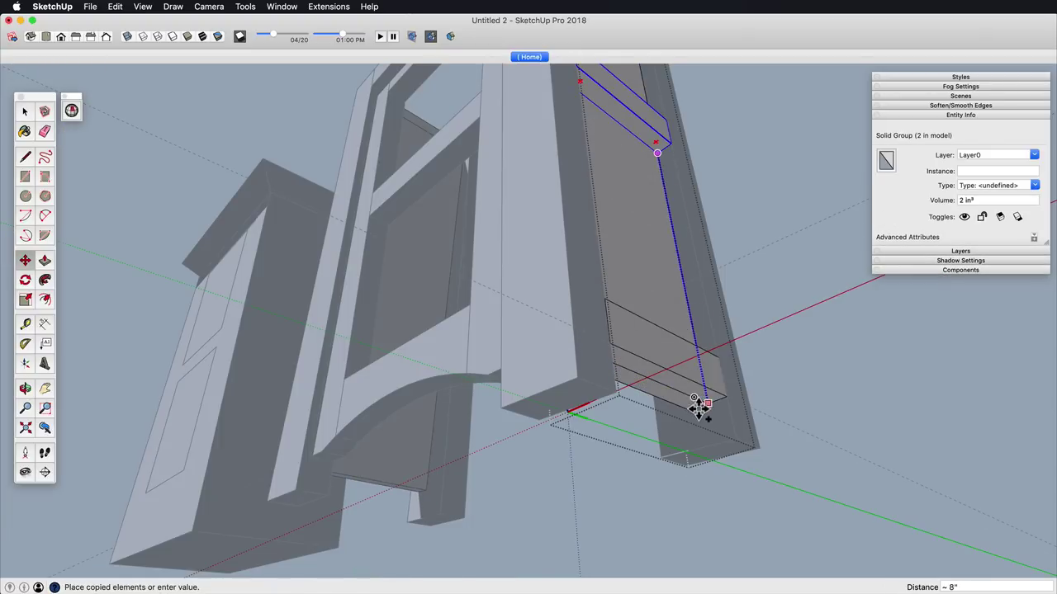
scroll(654, 196, down, 4)
middle_drag(654, 196, 700, 330)
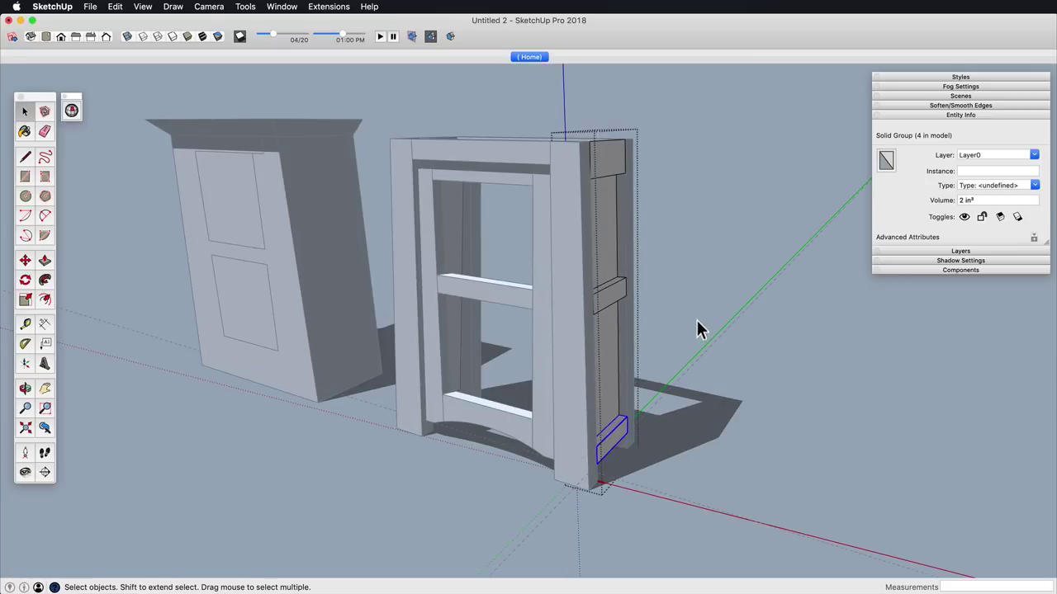
click(679, 319)
scroll(679, 319, down, 3)
middle_drag(536, 335, 572, 389)
scroll(533, 396, up, 4)
middle_drag(571, 390, 588, 262)
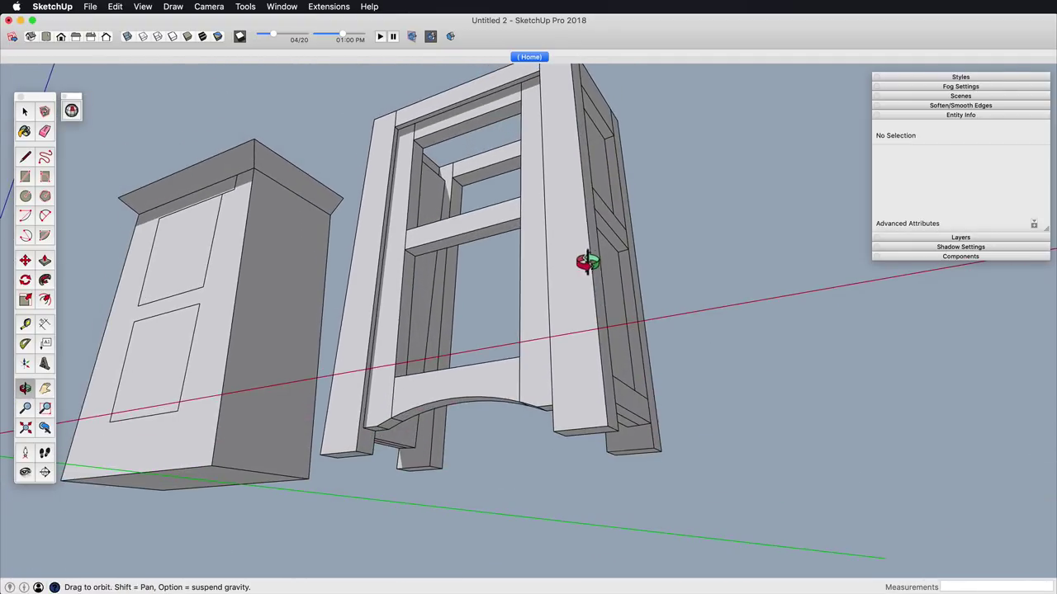
Step: Place guides level with the arched bottom crossbar's top edge, across the front leg and along the side
click(521, 358)
middle_drag(522, 360, 559, 384)
middle_drag(559, 384, 483, 291)
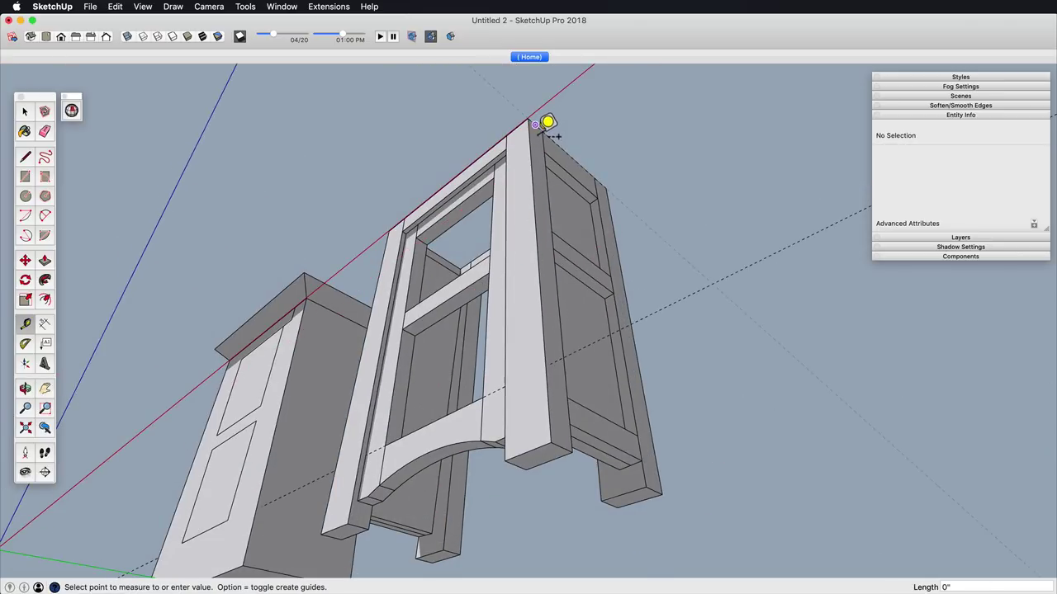
click(558, 371)
middle_drag(560, 370, 569, 412)
shift+middle_drag(570, 413, 573, 361)
scroll(607, 326, up, 3)
Step: Open the bottom side rail and pull its top face up to the guide level with the bottom crossbar
key(space)
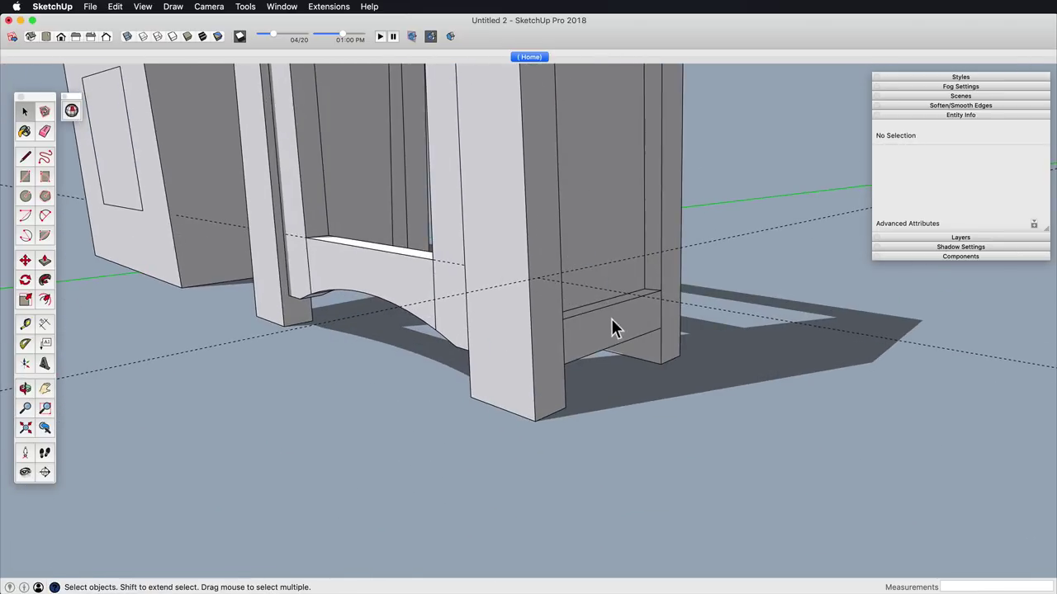
double_click(611, 319)
middle_drag(611, 319, 619, 369)
key(p)
key(space)
double_click(632, 371)
key(p)
click(642, 362)
key(space)
scroll(653, 375, down, 2)
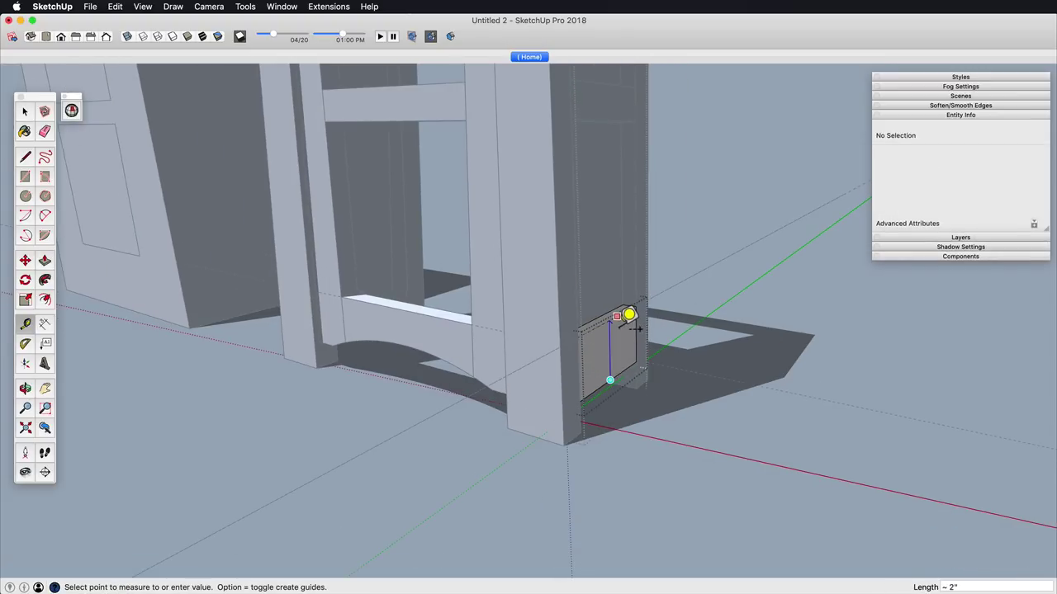
drag(628, 348, 680, 423)
key(space)
click(638, 403)
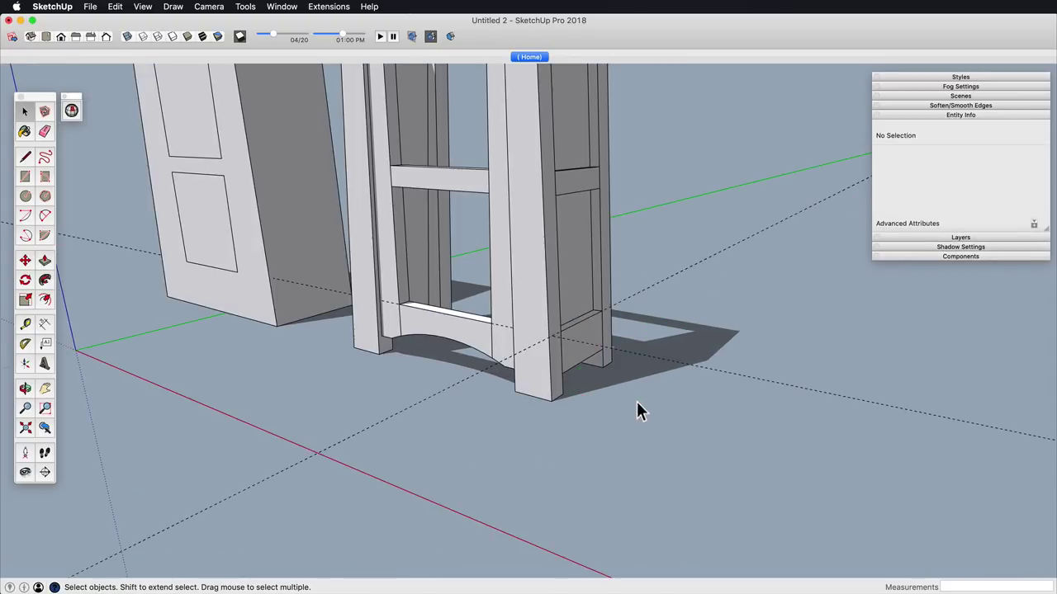
Step: Draw a rectangle over the upper opening between the crossbars from the back and pull it into a 1/2 inch thick panel
middle_drag(578, 277, 505, 359)
scroll(587, 385, up, 5)
middle_drag(587, 386, 656, 339)
shift+middle_drag(657, 338, 481, 173)
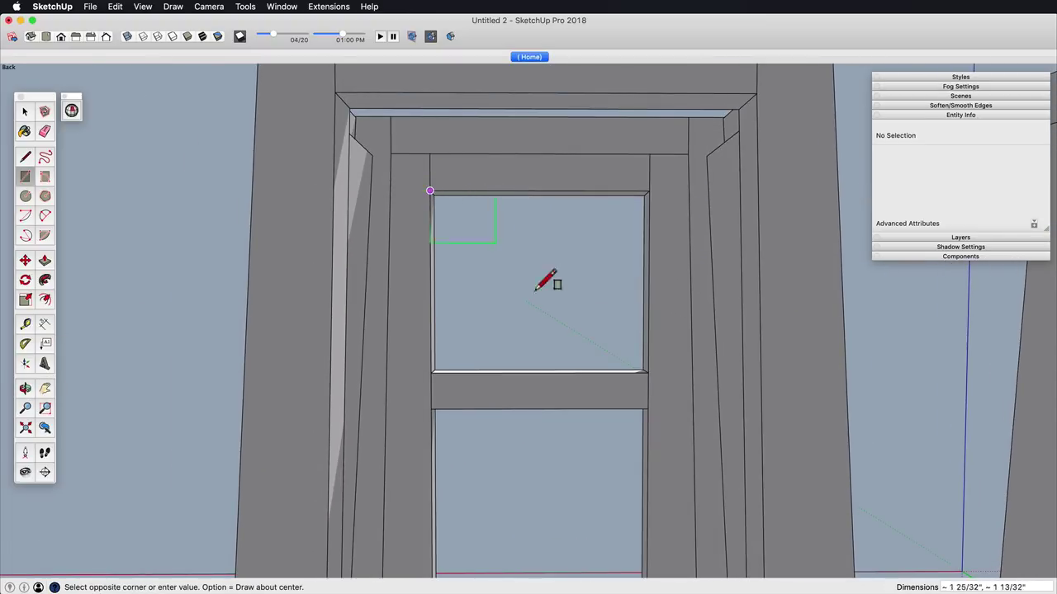
click(648, 376)
middle_drag(648, 377, 517, 437)
key(p)
click(515, 297)
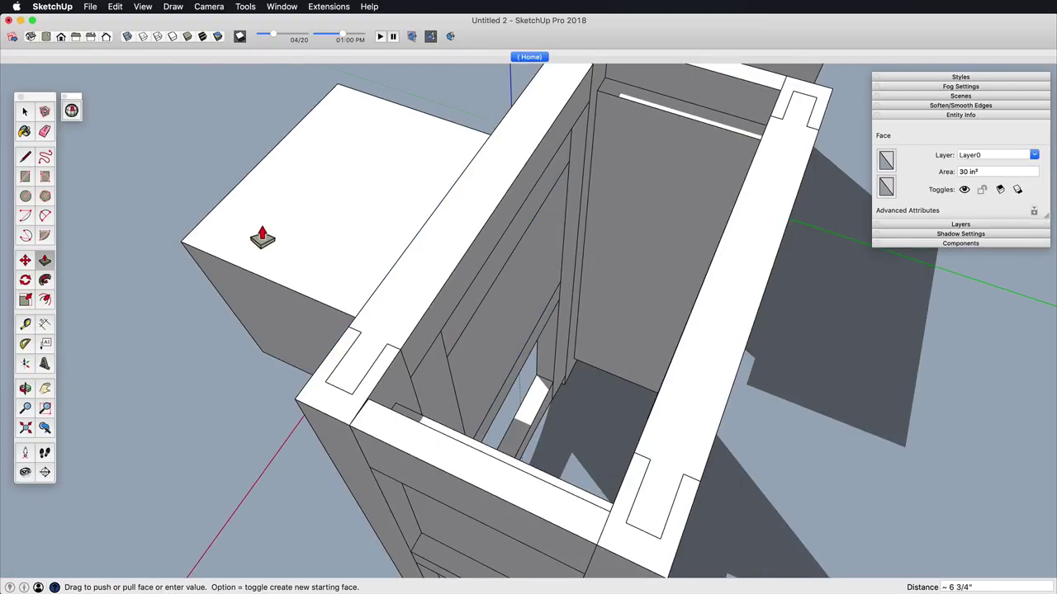
text(1/2)
key(Return)
Step: Select all the geometry of the new upper panel and group it
middle_drag(355, 297, 537, 276)
key(space)
double_click(503, 311)
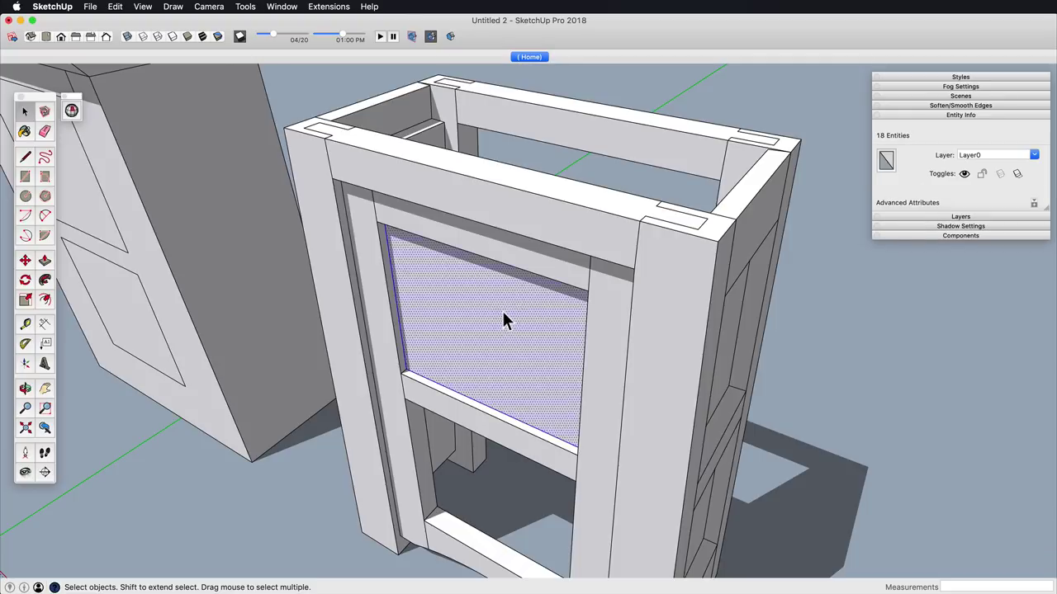
middle_drag(502, 309, 758, 311)
triple_click(487, 319)
key(super+g)
Step: Copy the upper panel down into the lower opening, aligned with the underside of the middle crossbar
scroll(511, 331, down, 4)
middle_drag(538, 455, 569, 347)
scroll(569, 347, up, 2)
shift+middle_drag(577, 387, 596, 322)
middle_drag(596, 322, 531, 258)
scroll(531, 257, up, 2)
click(518, 397)
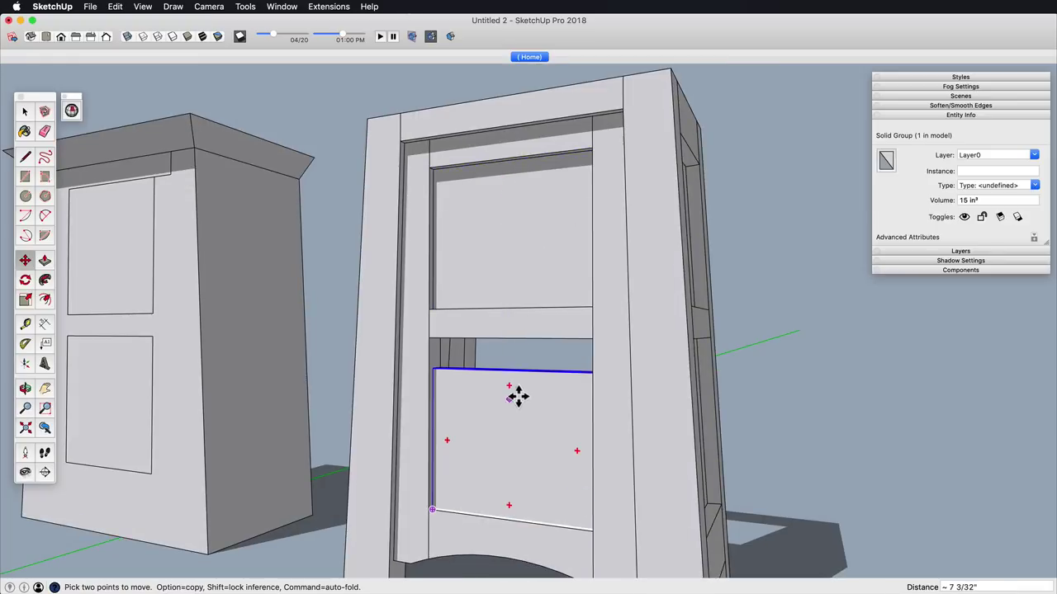
click(516, 340)
scroll(531, 394, up, 3)
shift+middle_drag(536, 528, 523, 302)
Step: Open the copied lower panel and pull its bottom face down to the top of the arched bottom crossbar
key(space)
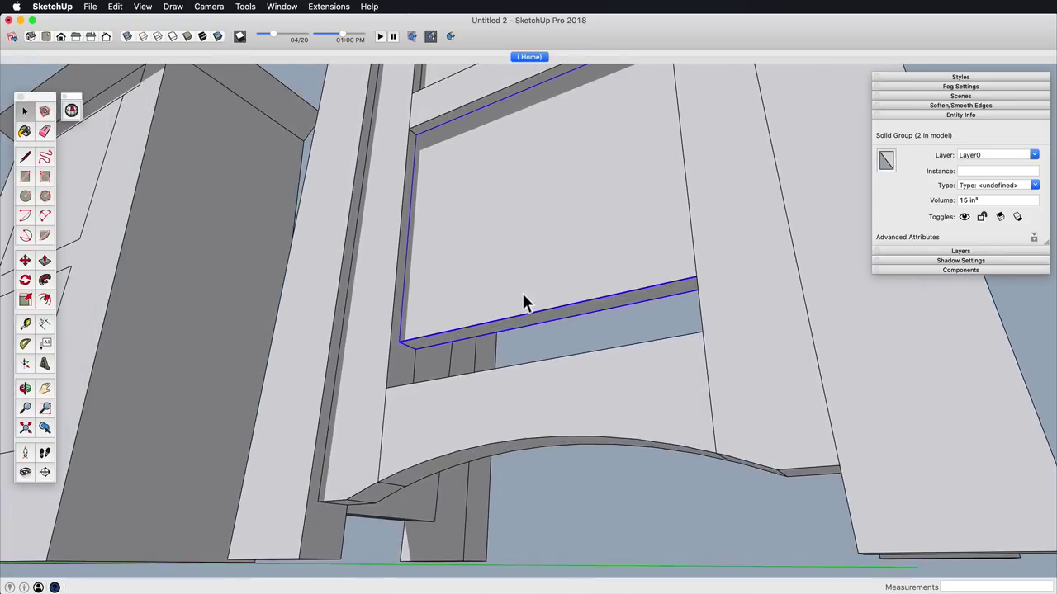
double_click(525, 305)
key(p)
click(531, 327)
click(544, 350)
scroll(545, 354, down, 4)
middle_drag(546, 353, 583, 463)
key(space)
click(584, 463)
Step: Open the upper panel with the rest of the model hidden and place a vertical guide through its centre
shift+middle_drag(596, 248, 599, 293)
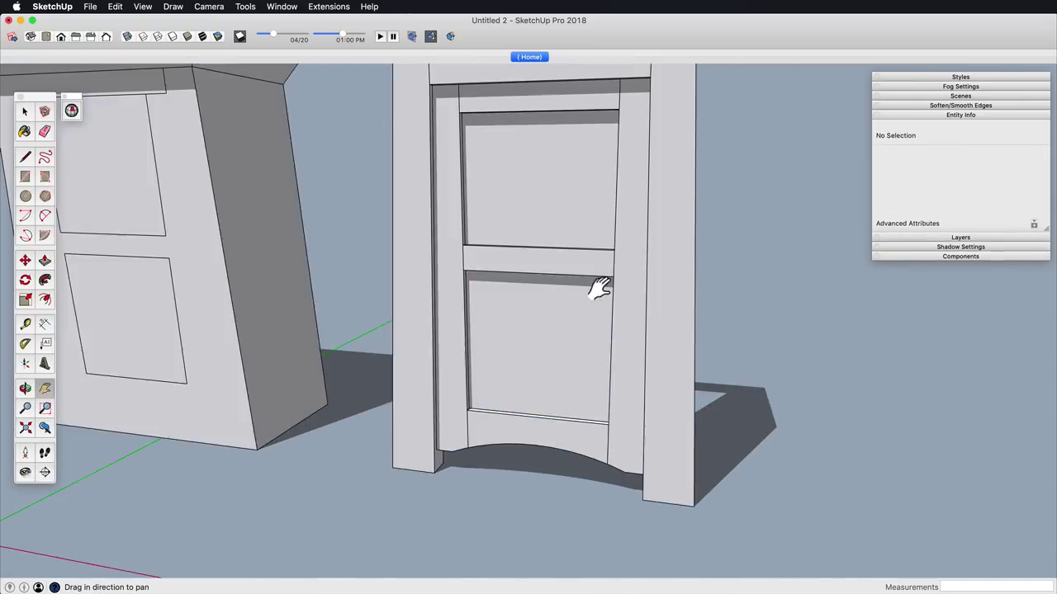
scroll(560, 268, up, 3)
click(558, 267)
key(z)
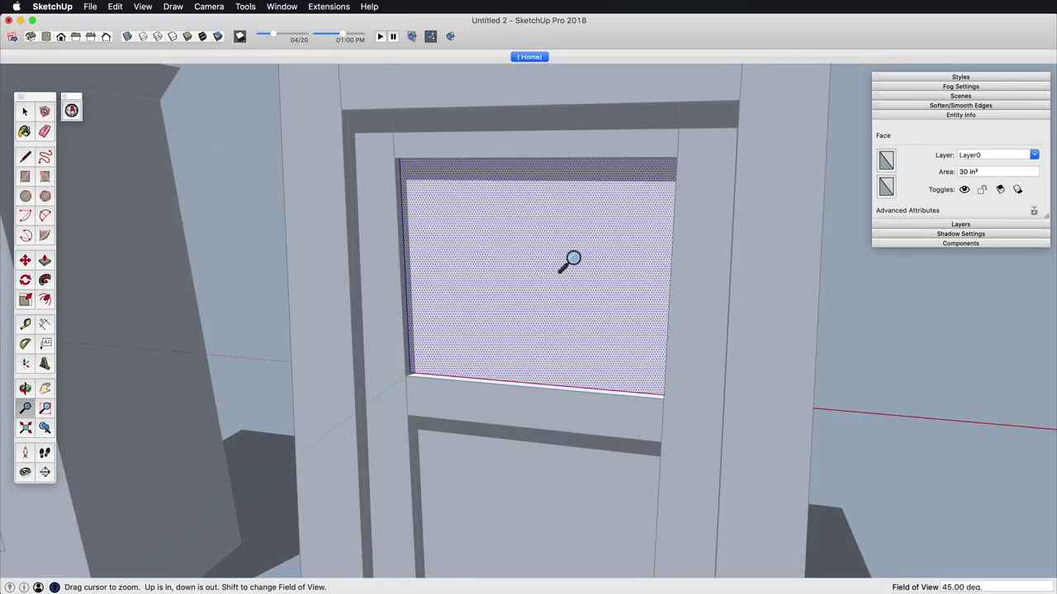
key(x)
key(x)
key(i)
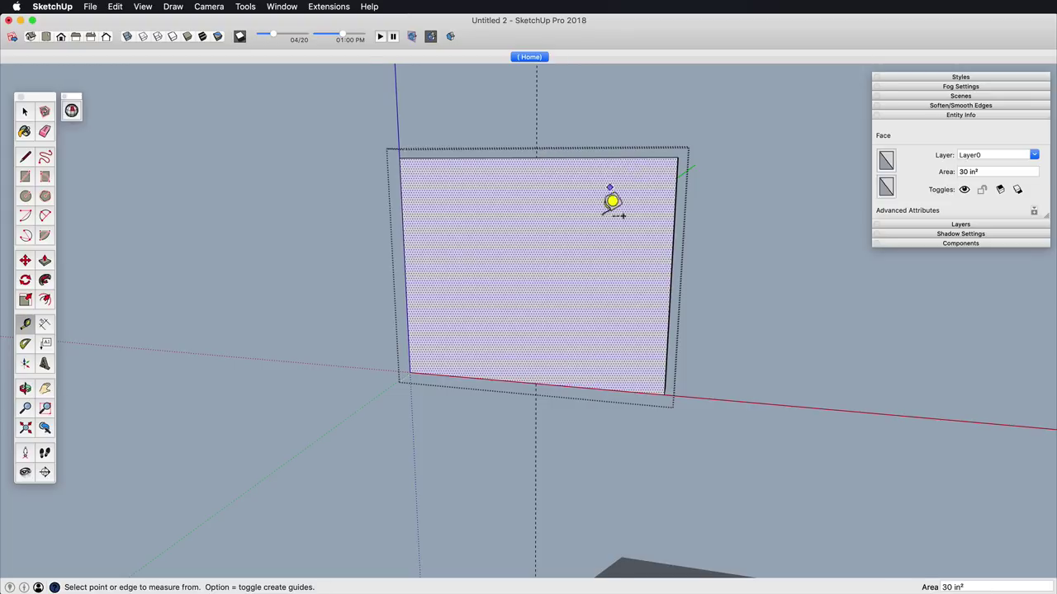
Step: Place a horizontal guide through the panel's centre, show the rest of the model, and close the panel
middle_drag(611, 202, 540, 417)
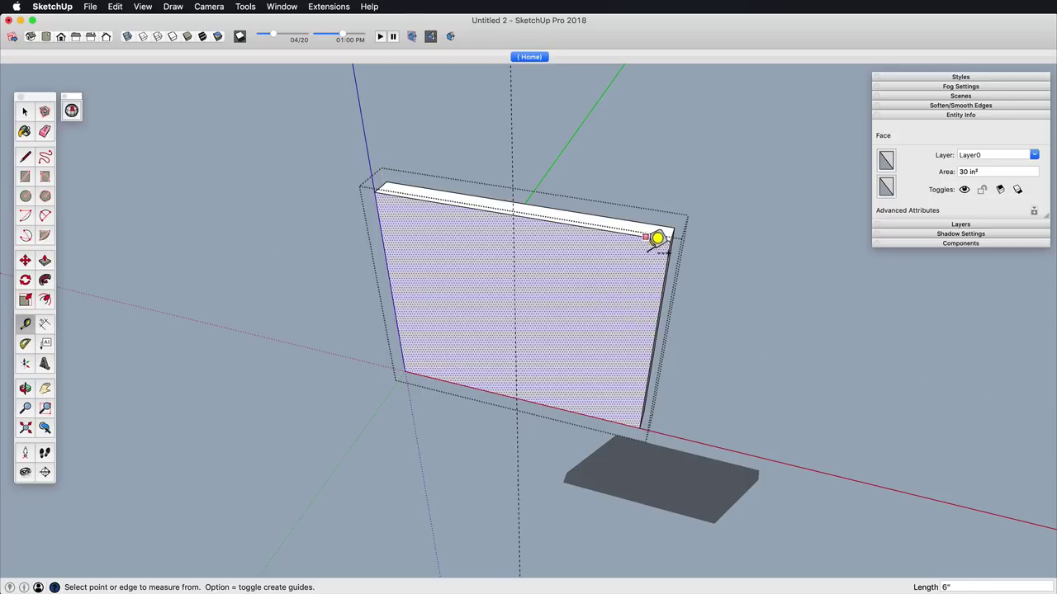
middle_drag(641, 338, 710, 246)
scroll(585, 303, up, 4)
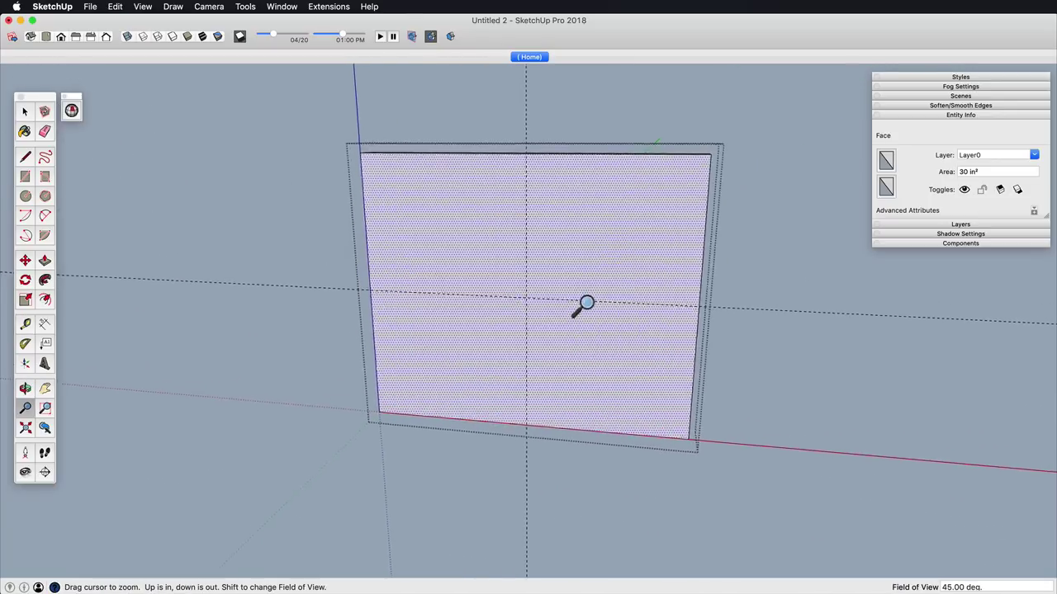
shift+middle_drag(596, 303, 602, 304)
key(shift+h)
click(941, 419)
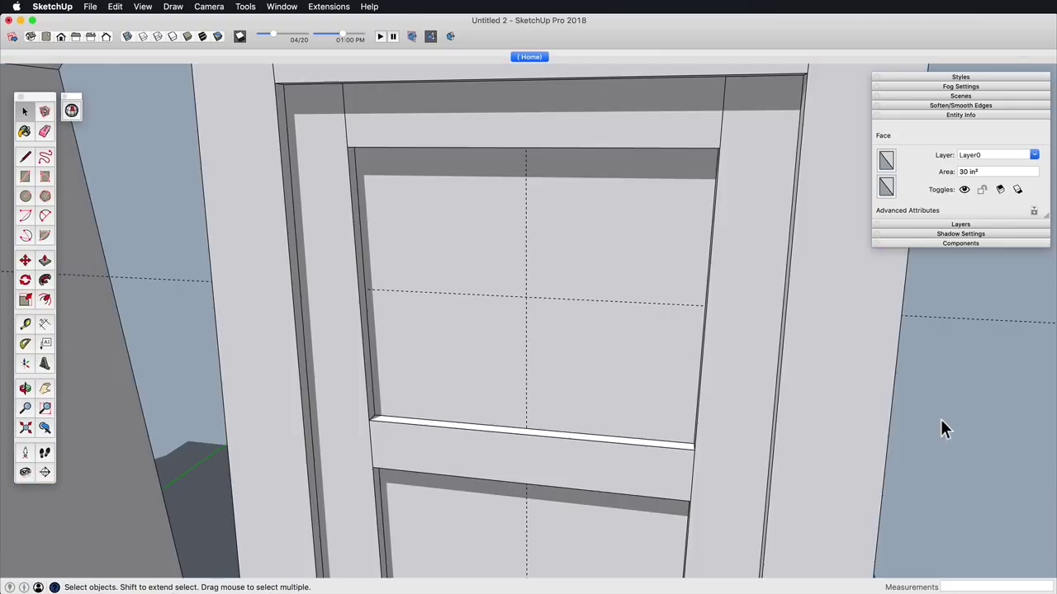
Step: Draw a 1/8 inch radius circle where the centre guides cross and pull it out about 3/16 inch
drag(552, 370, 582, 262)
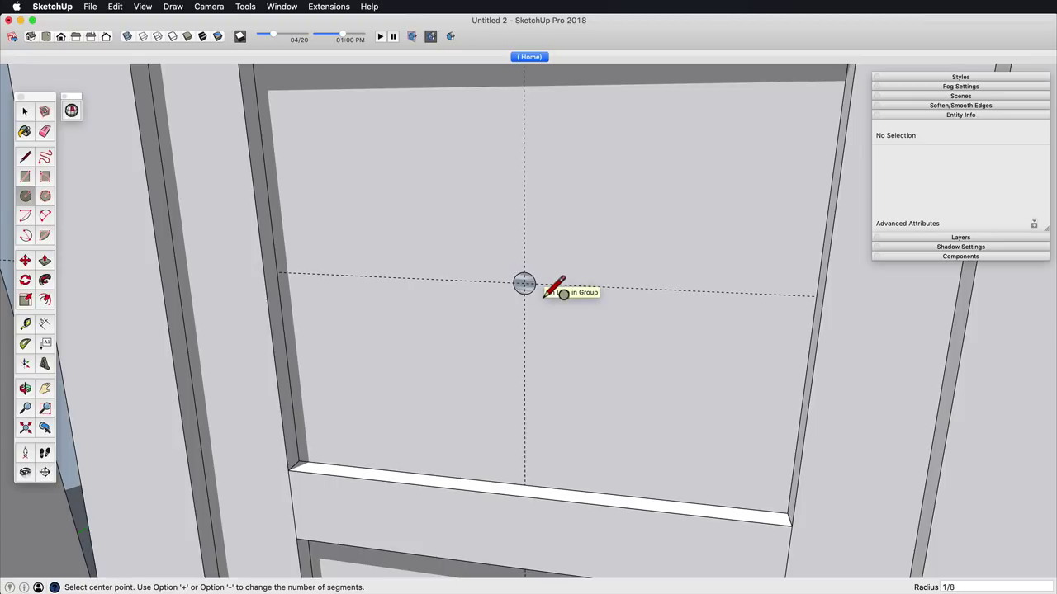
key(p)
scroll(544, 285, up, 3)
click(528, 280)
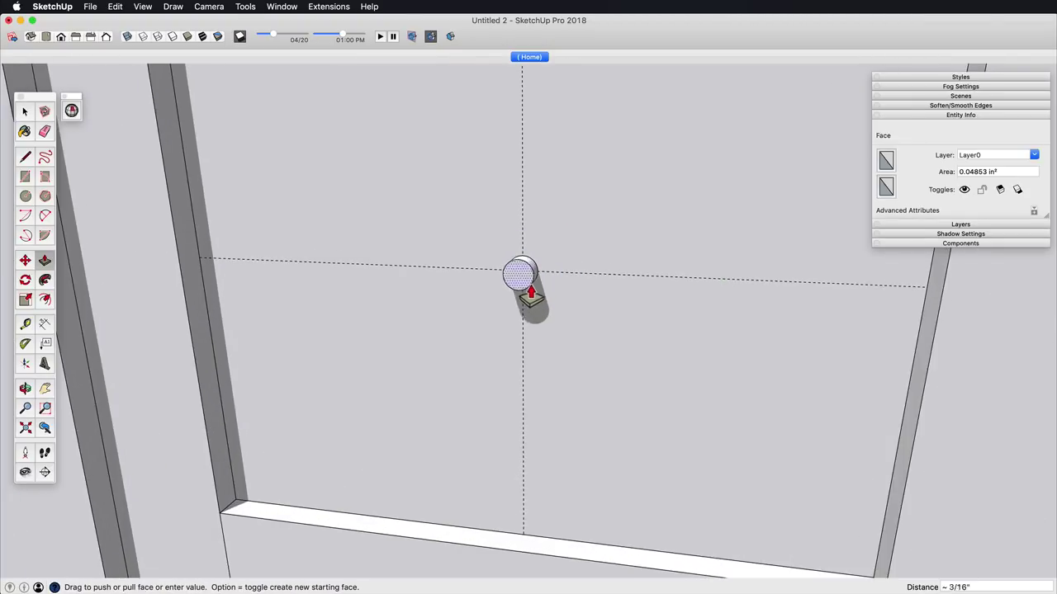
Step: Scale down the stub's front face to taper it, and move that face about 1/16 inch
click(539, 272)
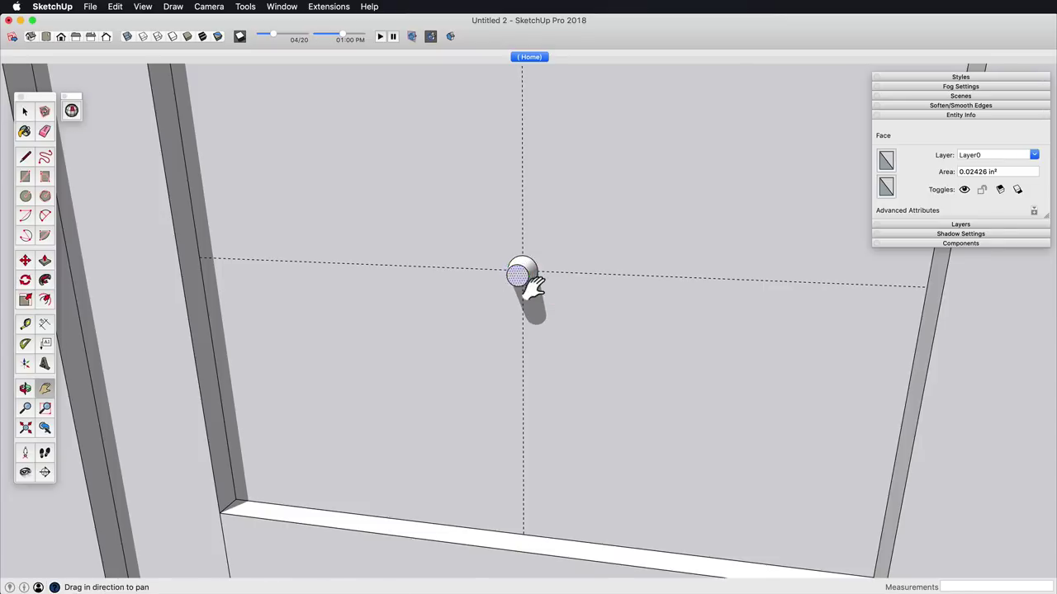
middle_drag(537, 285, 523, 460)
key(z)
drag(523, 460, 531, 355)
key(m)
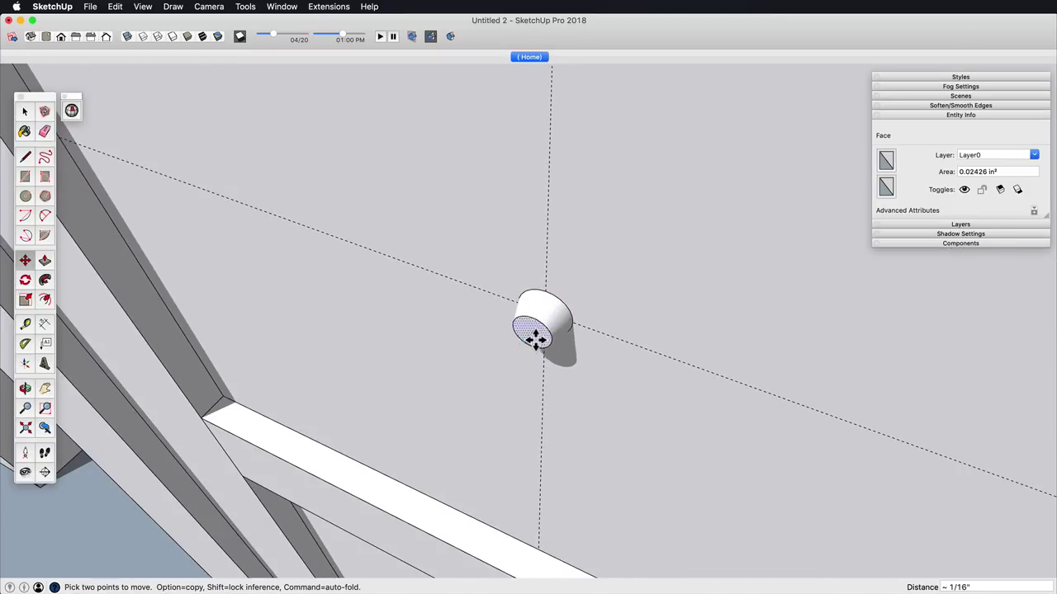
scroll(549, 330, up, 4)
Step: Offset a smaller circle inside the stub's front face and pull it out about 5/32 inch as a hand shaft
key(f)
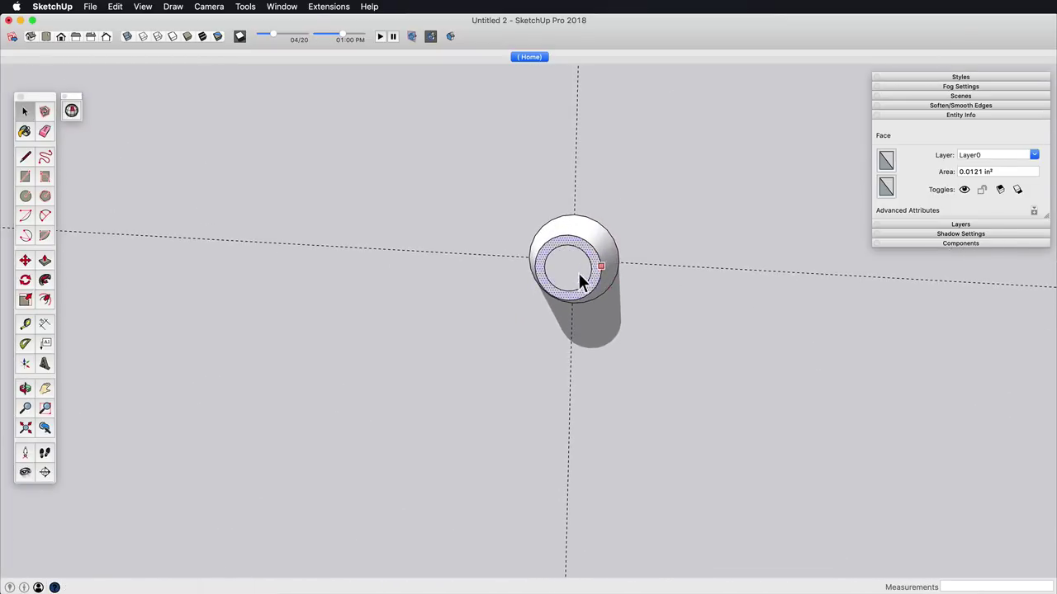
click(579, 274)
middle_drag(578, 274, 534, 327)
scroll(533, 328, down, 3)
key(p)
click(575, 261)
key(z)
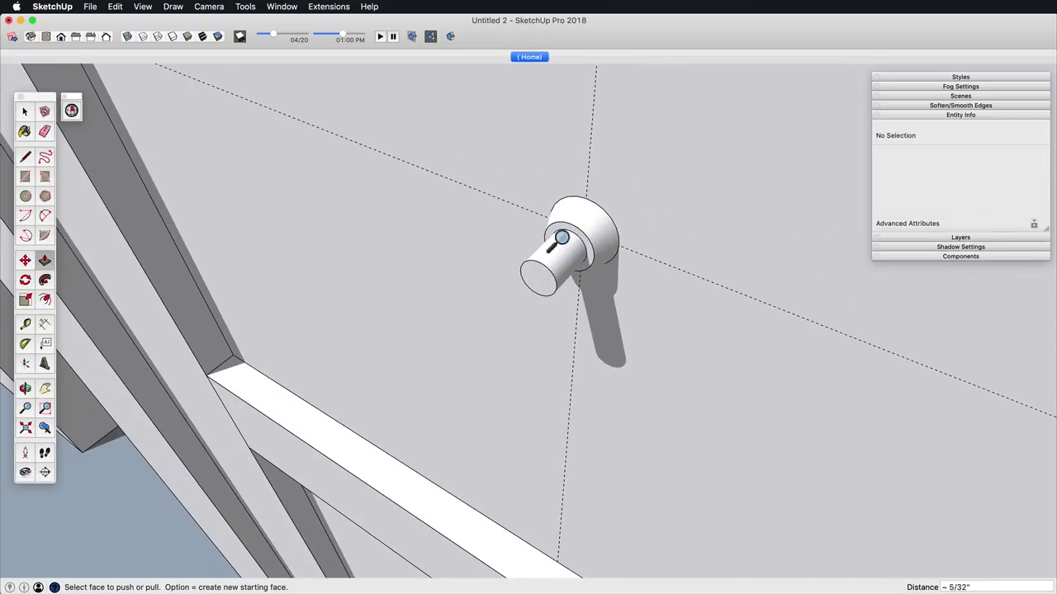
Step: Draw a rectangle about 7/16 by 3 1/32 inches on the panel beside the shaft and group it
drag(559, 238, 524, 437)
middle_drag(524, 438, 559, 273)
drag(559, 273, 537, 378)
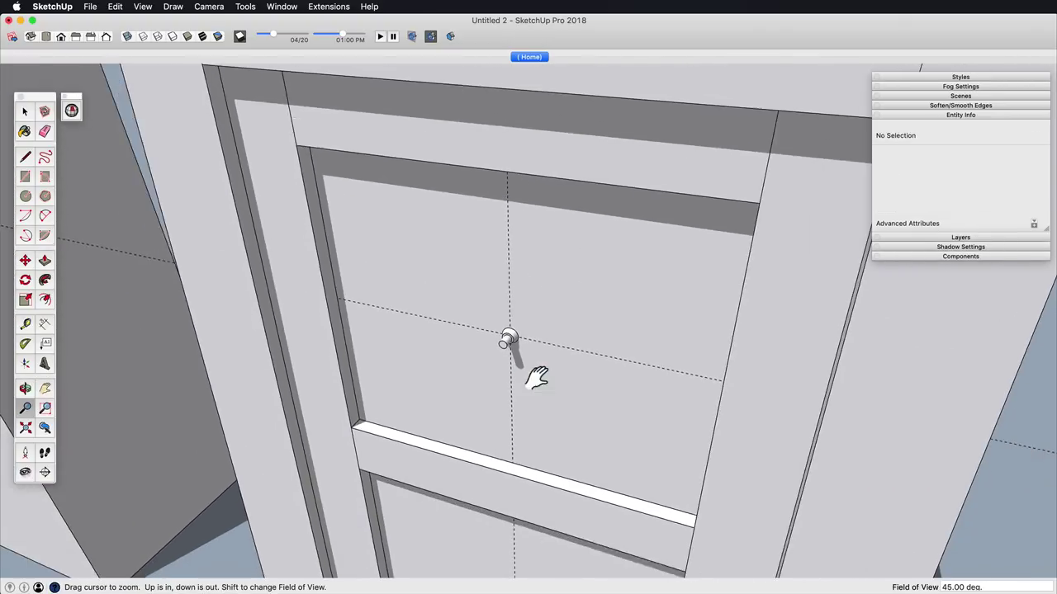
middle_drag(537, 377, 533, 418)
drag(536, 256, 518, 359)
middle_drag(518, 359, 806, 293)
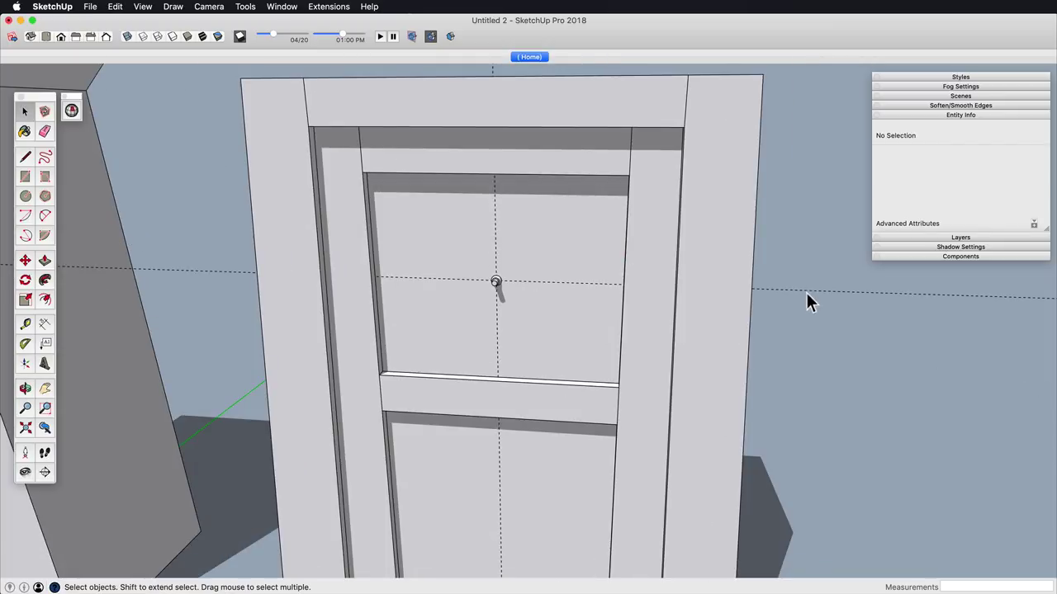
key(z)
drag(606, 334, 540, 252)
middle_drag(540, 252, 568, 248)
key(r)
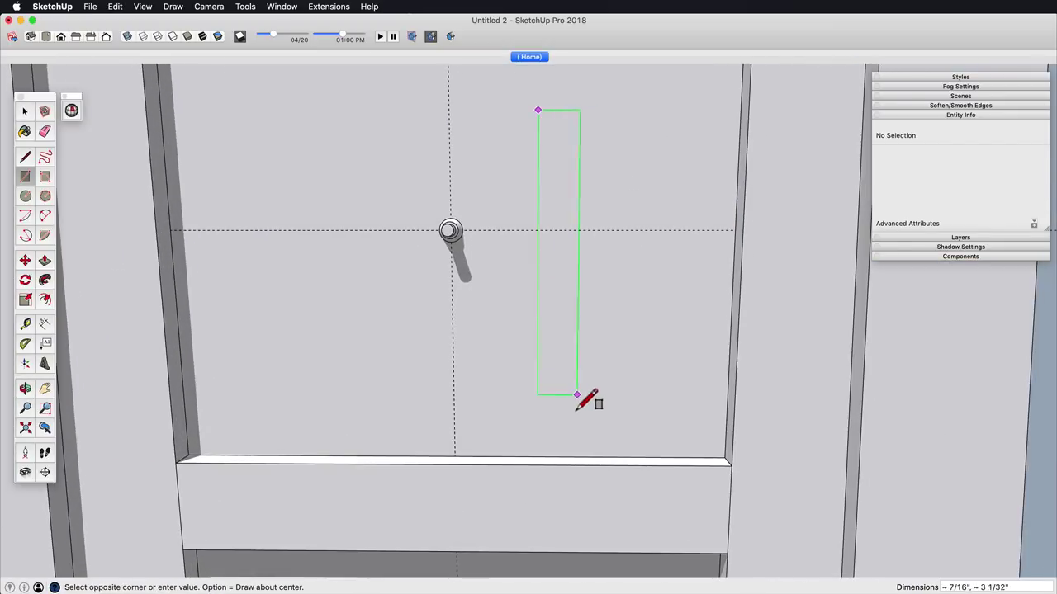
click(577, 396)
key(space)
double_click(566, 348)
key(super+g)
Step: Draw a tapered clock-hand outline with blunt ends inside the rectangle and erase the surrounding edges
mouse_move(575, 330)
middle_down()
mouse_move(544, 301)
mouse_move(571, 330)
middle_up()
scroll(549, 304, up, 2)
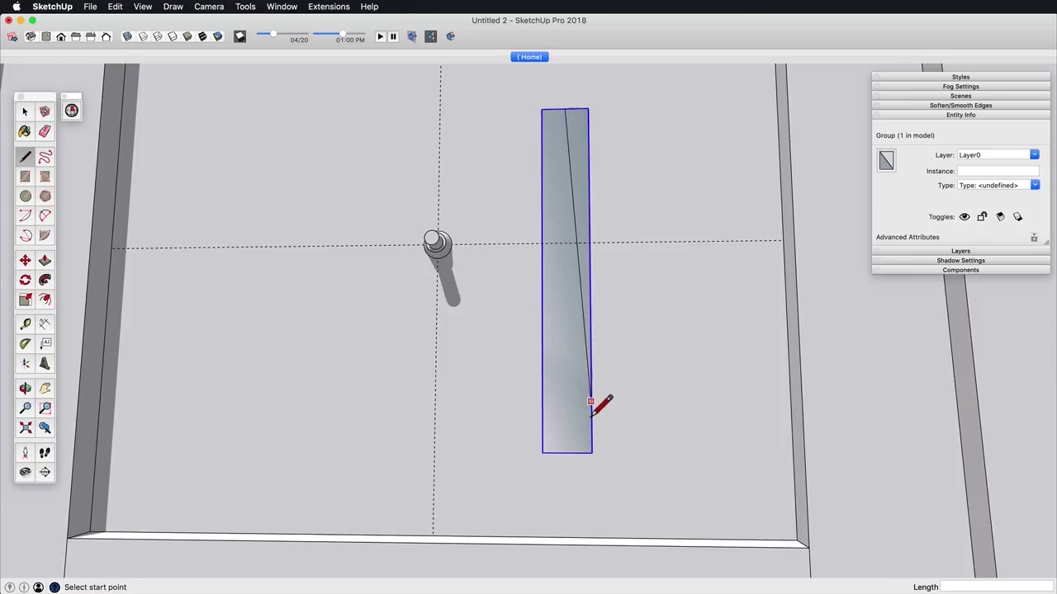
click(566, 115)
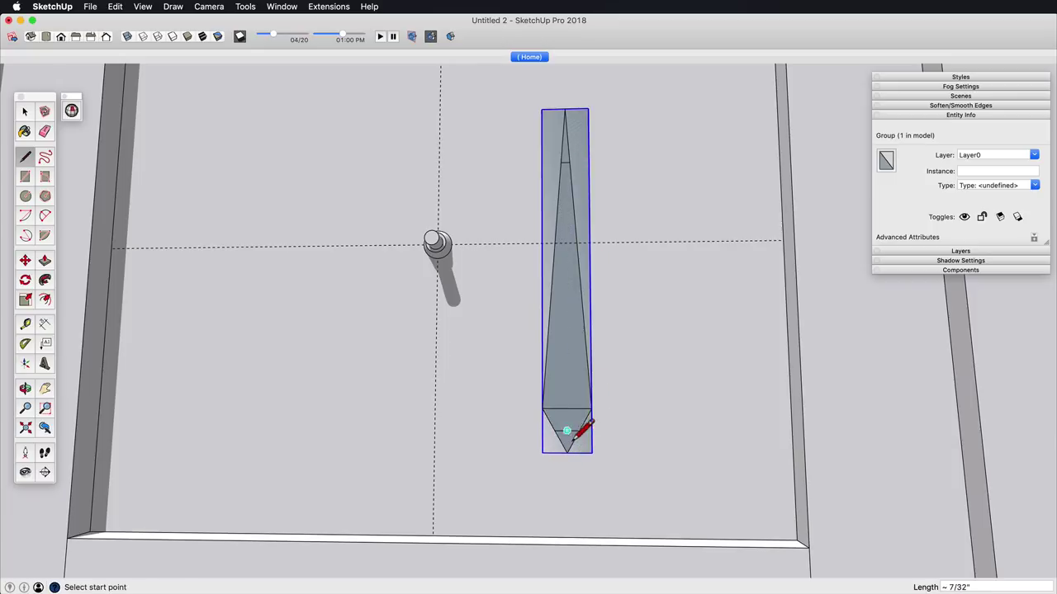
drag(578, 431, 572, 398)
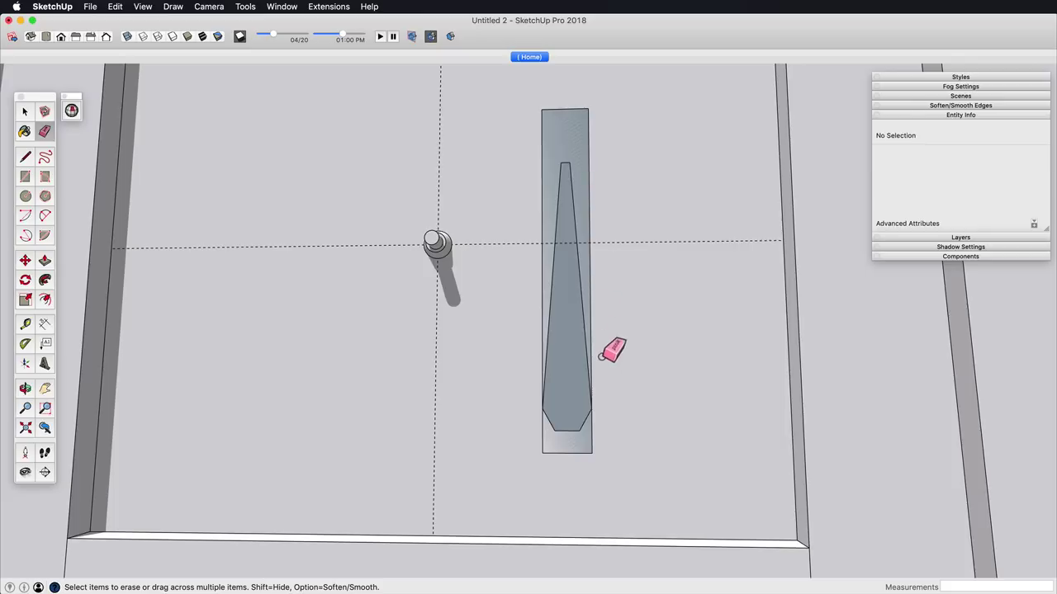
drag(588, 120, 568, 240)
Step: Stretch the clock hand lengthwise at its narrow end
key(s)
scroll(583, 317, down, 2)
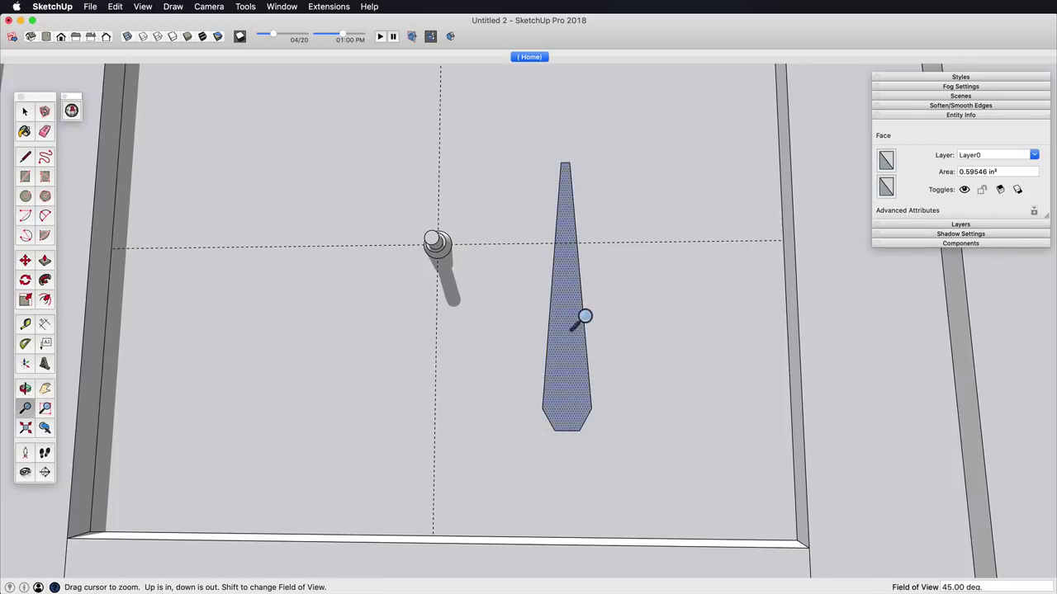
drag(562, 177, 562, 96)
Step: Draw an arc curving about 1/16 inch inward along one long edge of the clock hand
drag(584, 254, 580, 258)
middle_drag(604, 299, 580, 256)
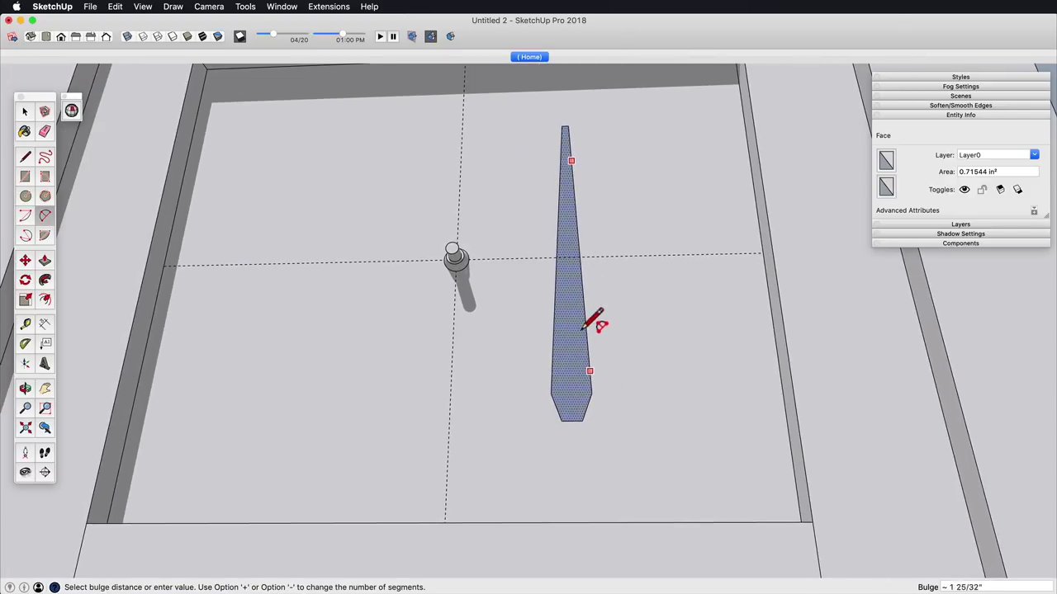
scroll(585, 327, up, 3)
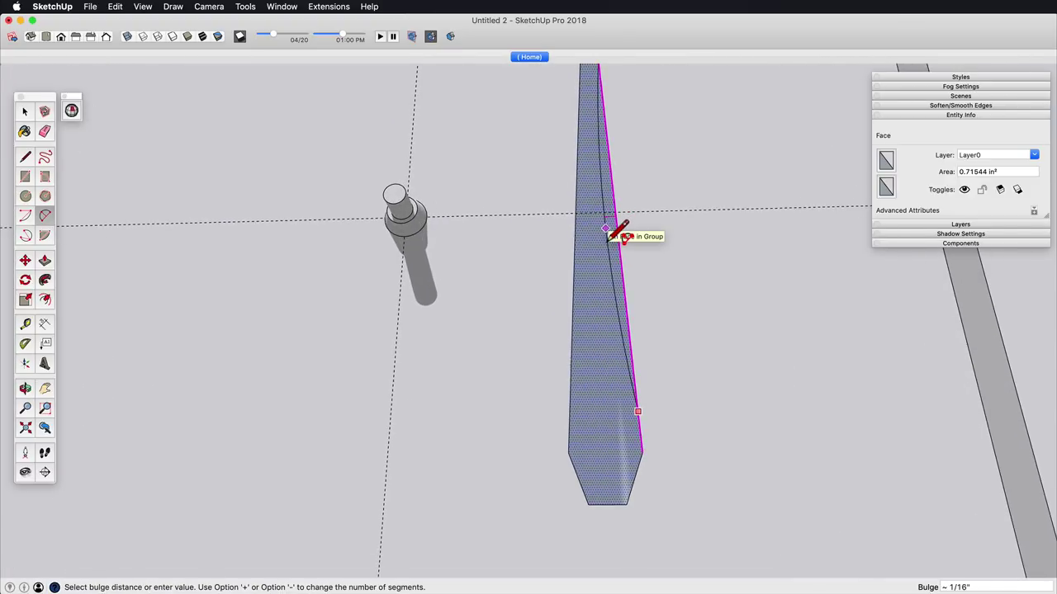
key(Escape)
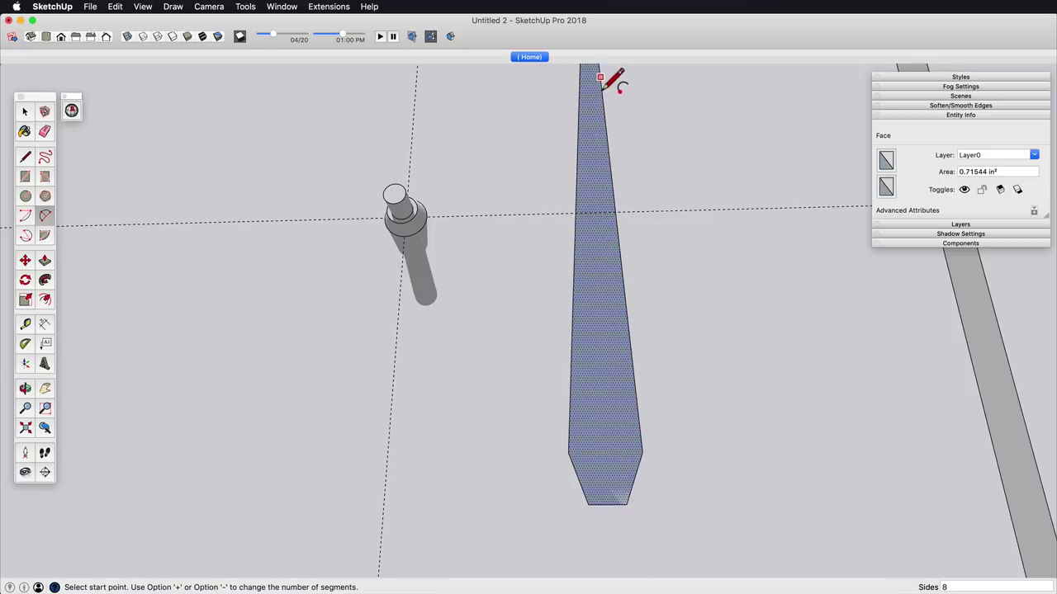
click(637, 411)
click(607, 240)
Step: Copy the sliver cut off by the arc, mirror it, and place it against the hand's opposite long edge
scroll(609, 241, down, 5)
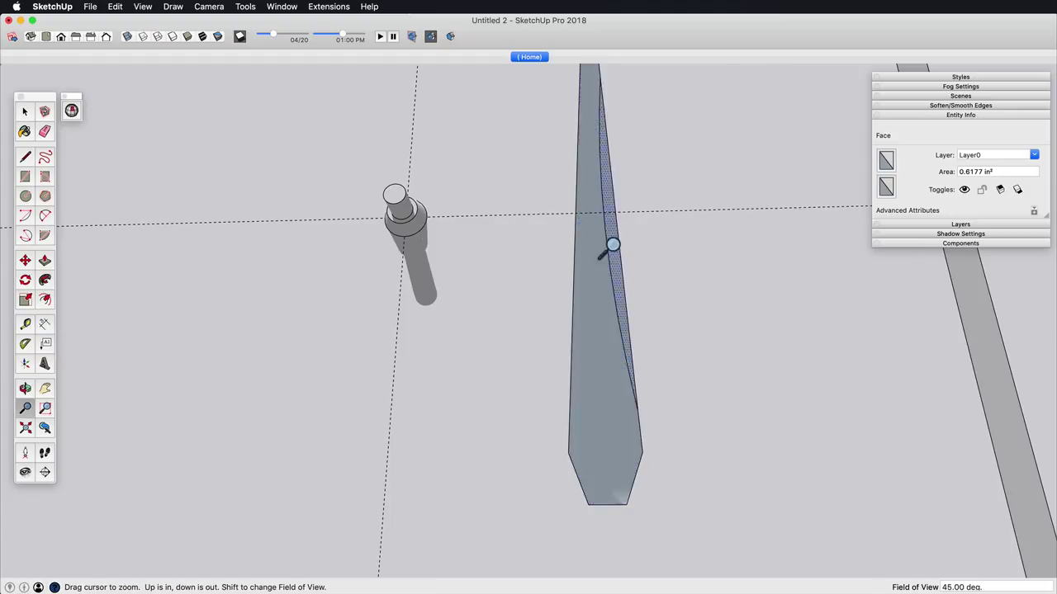
middle_drag(609, 245, 587, 491)
click(625, 343)
key(s)
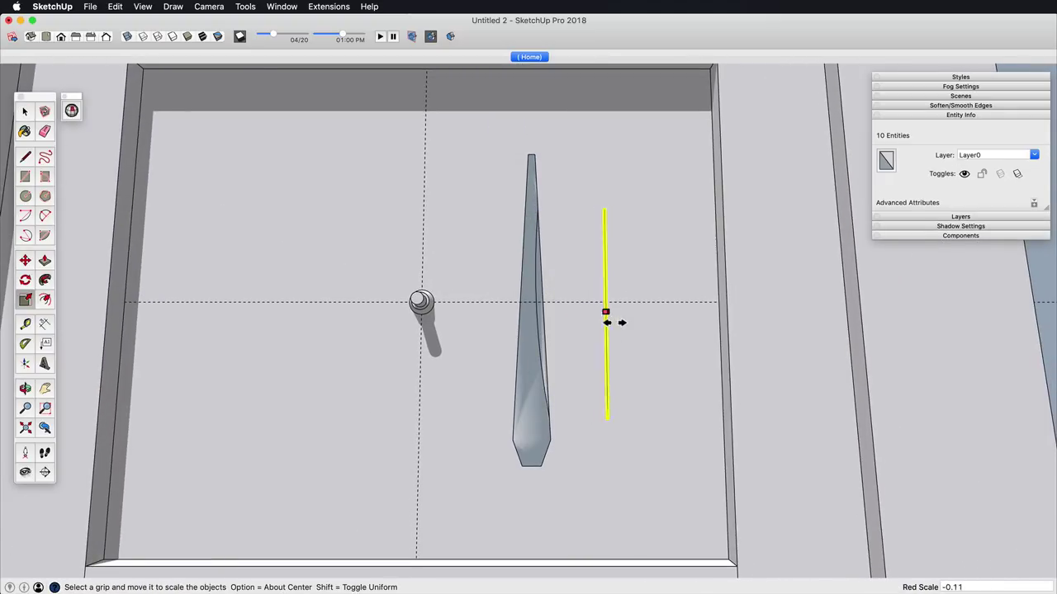
key(m)
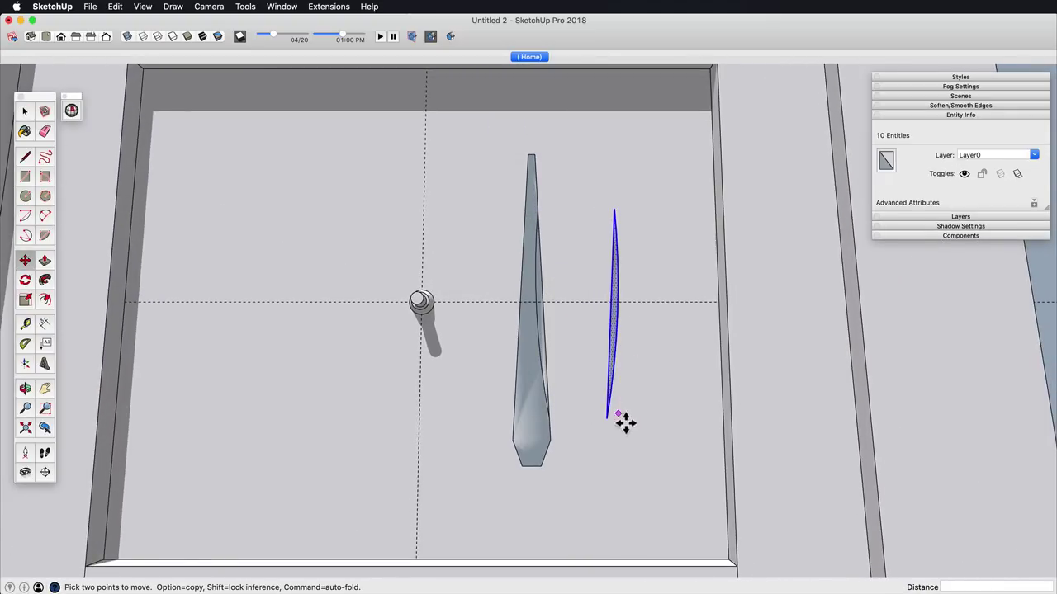
click(609, 421)
click(551, 309)
key(e)
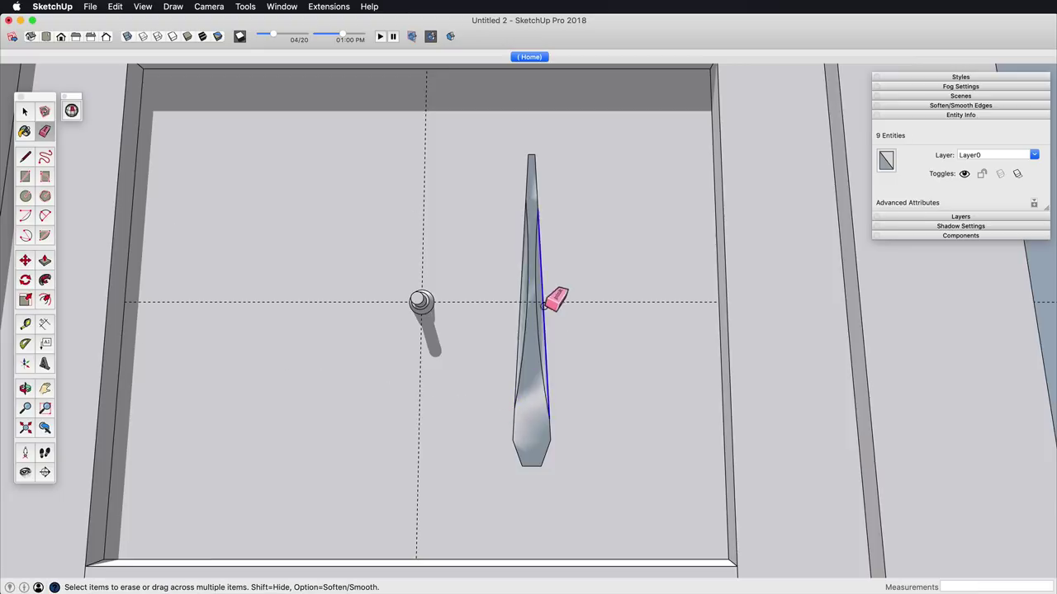
Step: Group the cleaned-up clock-hand outline and extrude it 1/8 inch thick
key(z)
drag(573, 303, 536, 296)
key(space)
drag(615, 510, 616, 514)
key(g)
middle_drag(564, 367, 450, 413)
double_click(562, 345)
scroll(561, 347, up, 4)
key(p)
click(579, 355)
click(573, 358)
text(.5)
key(Return)
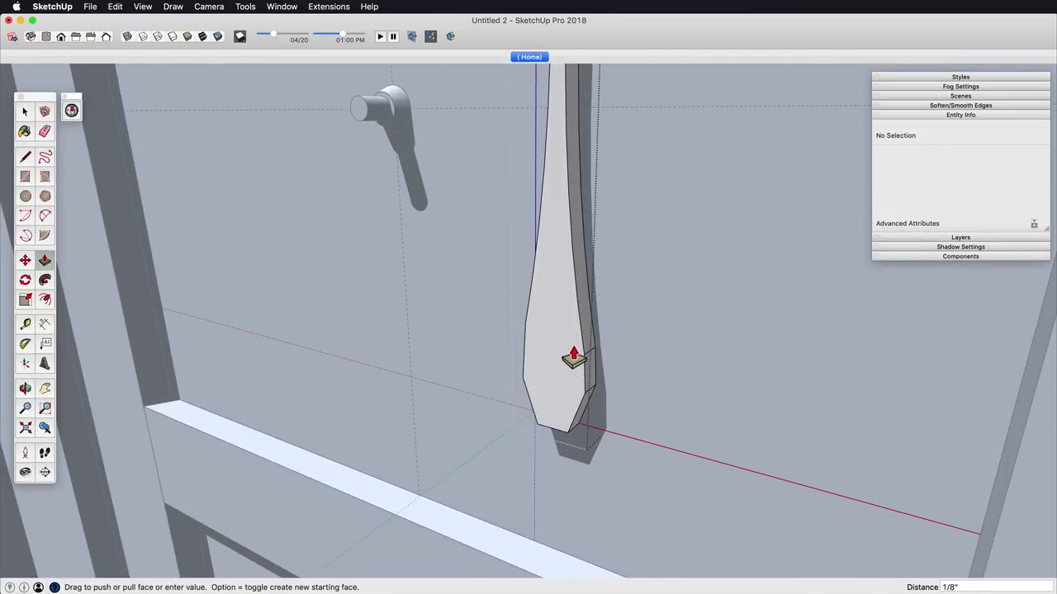
Step: Copy the centre shaft's circular end face and paste it onto the hand near its wide end
key(z)
drag(555, 248, 585, 367)
middle_drag(584, 368, 570, 350)
shift+middle_drag(569, 350, 584, 302)
key(space)
double_click(445, 227)
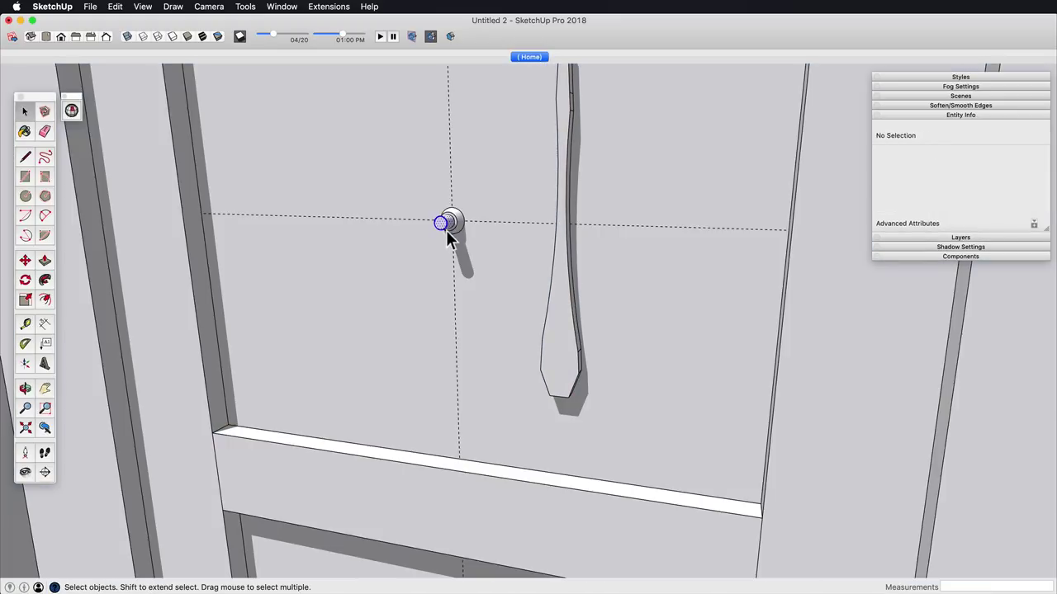
click(574, 367)
key(super+c)
key(super+v)
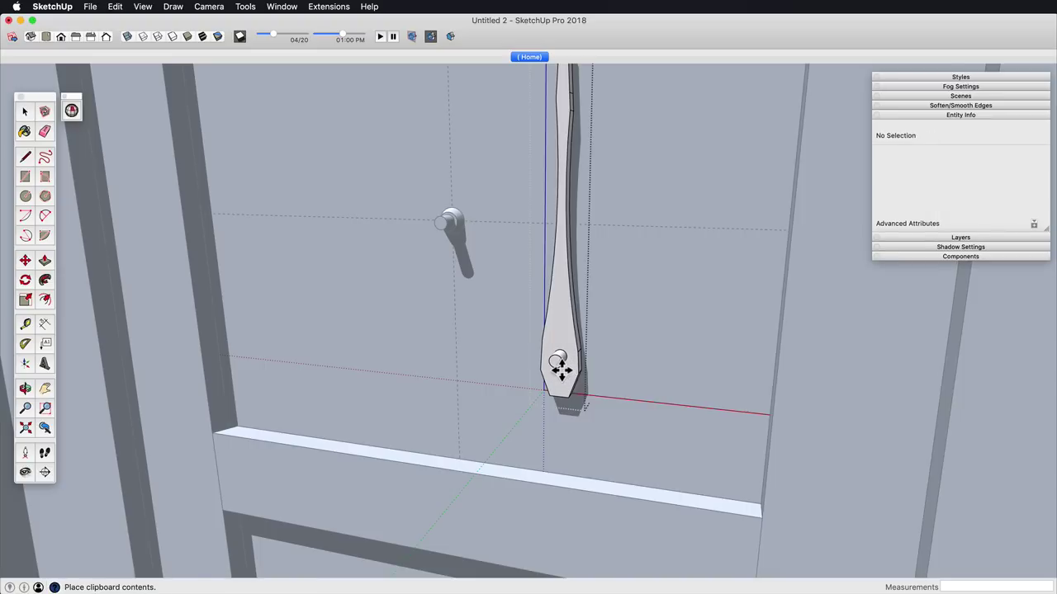
click(562, 372)
Step: Delete the face inside the pasted circle and shift the circle about 1/16 inch to centre it across the hand
shift+middle_drag(561, 372, 518, 290)
key(z)
drag(540, 366, 535, 285)
middle_drag(534, 285, 537, 449)
key(Delete)
key(e)
key(space)
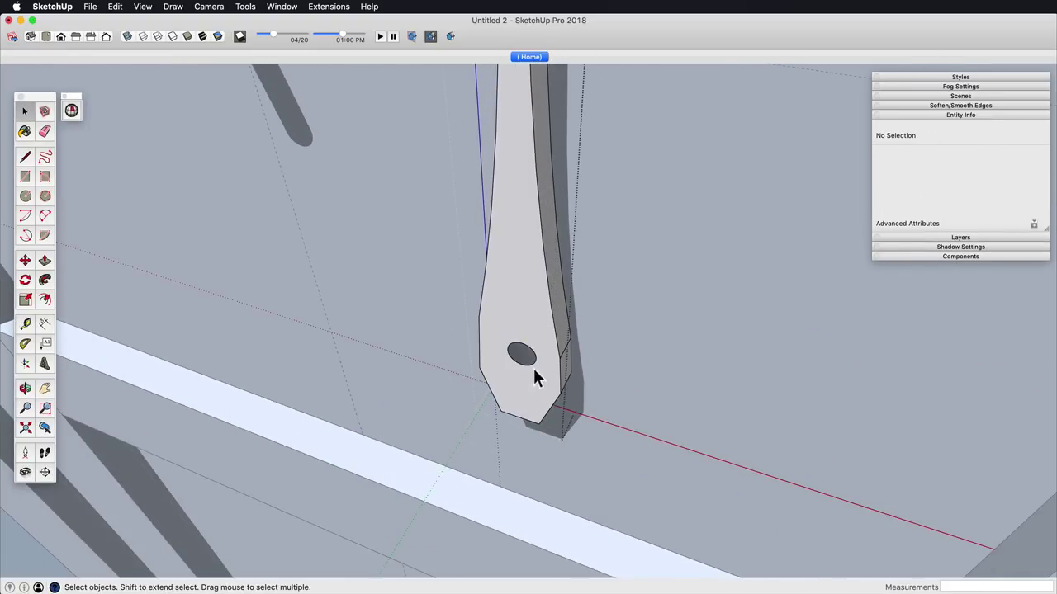
click(534, 365)
middle_drag(534, 365, 622, 353)
key(z)
drag(622, 353, 641, 255)
key(m)
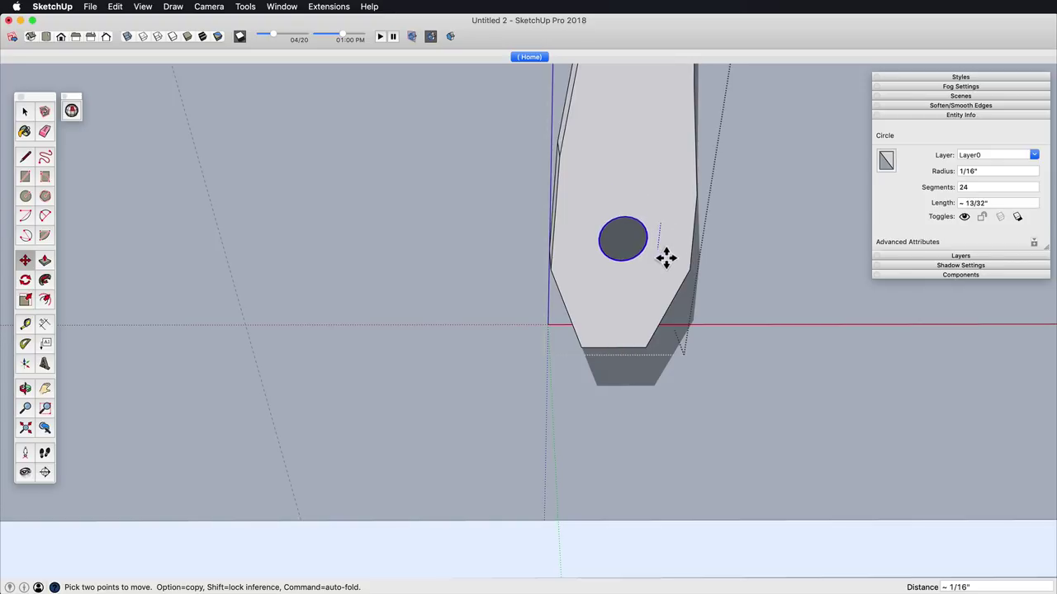
Step: Retrace part of the circle to restore its face and push it 1/8 inch through the hand as a shaft hole
key(z)
drag(642, 236, 608, 393)
middle_drag(608, 394, 405, 330)
shift+middle_drag(582, 314, 520, 340)
drag(520, 458, 522, 273)
middle_drag(521, 273, 551, 359)
drag(551, 359, 544, 208)
key(l)
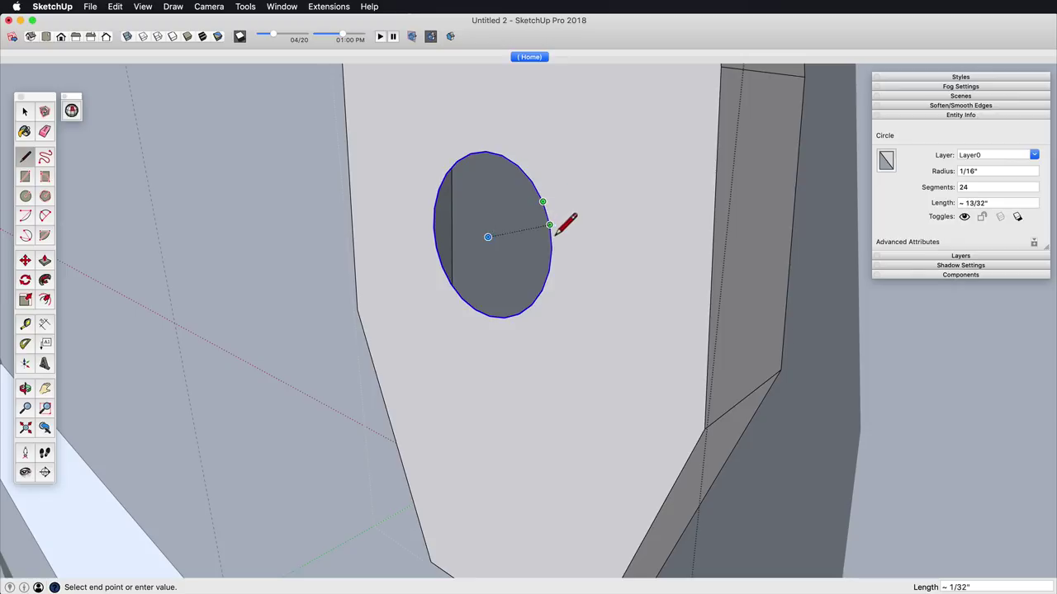
click(554, 238)
drag(552, 255, 555, 346)
key(p)
drag(513, 285, 628, 322)
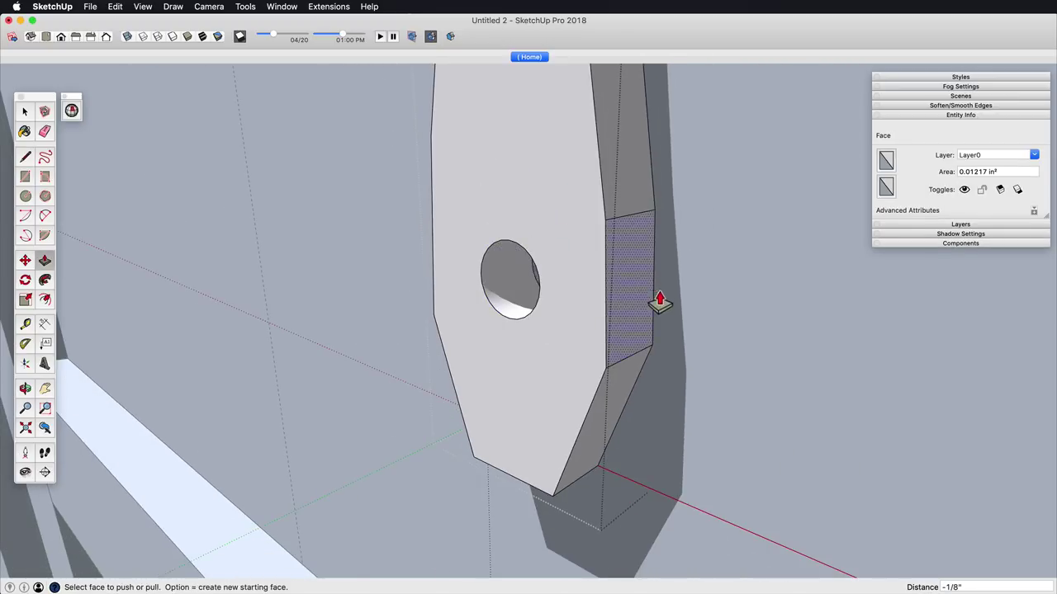
Step: Move the hand group so its hole lines up with the clock's centre shaft
middle_drag(660, 302, 692, 236)
key(z)
drag(613, 170, 555, 436)
middle_drag(568, 371, 591, 374)
key(space)
click(591, 374)
key(z)
drag(591, 374, 552, 195)
key(space)
click(536, 301)
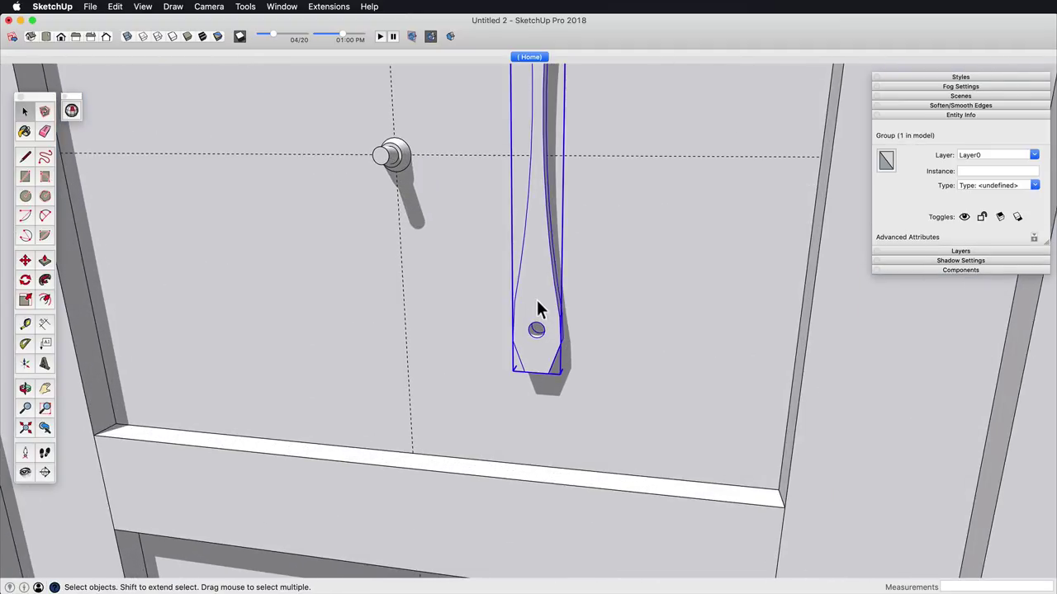
scroll(547, 335, up, 4)
middle_drag(548, 334, 648, 317)
shift+middle_drag(648, 317, 704, 388)
click(709, 456)
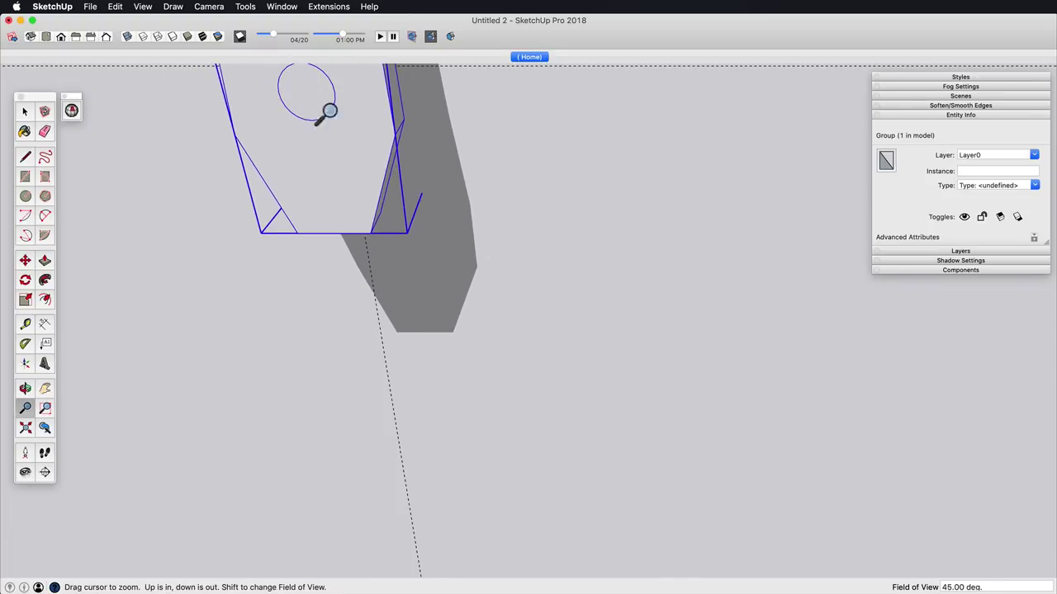
Step: Slide the hand back along the shaft toward the clock face
scroll(330, 109, down, 4)
shift+middle_drag(330, 110, 519, 312)
middle_drag(518, 312, 710, 318)
scroll(556, 310, up, 3)
middle_drag(557, 310, 707, 321)
scroll(555, 298, up, 3)
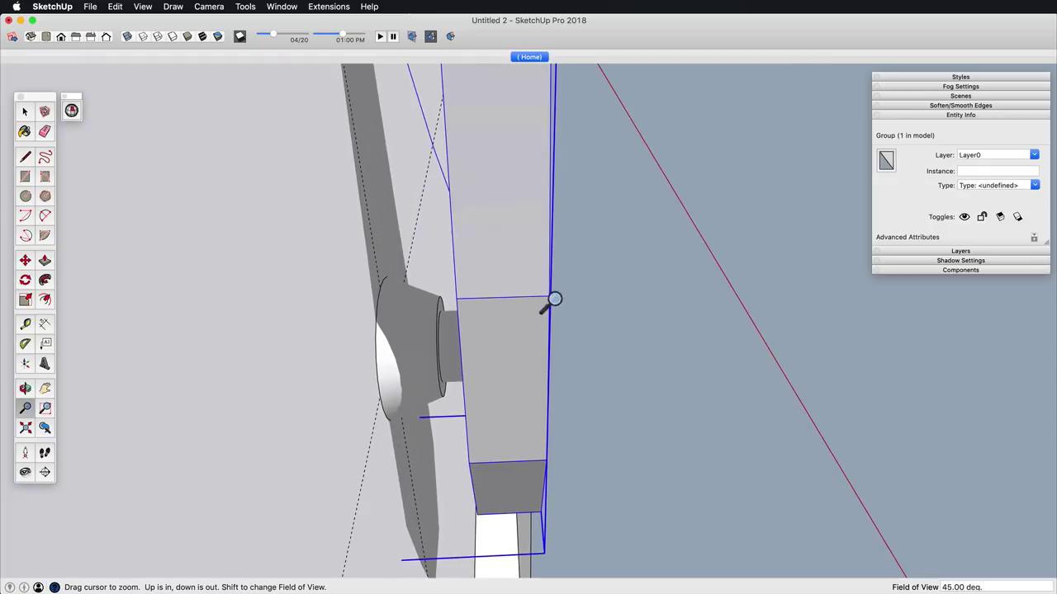
click(527, 362)
click(499, 363)
Step: Extend the shaft's front end outward beyond the hand and group the shaft geometry
middle_drag(499, 363, 246, 285)
scroll(503, 393, down, 3)
key(p)
click(537, 349)
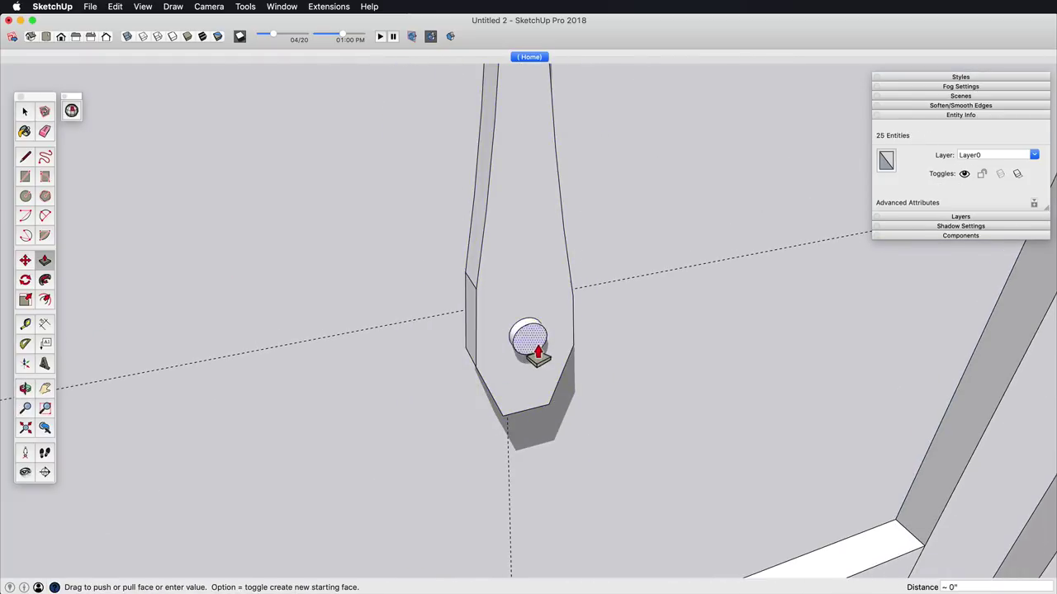
click(565, 376)
shift+middle_drag(567, 341, 200, 392)
key(space)
triple_click(557, 360)
key(super+g)
Step: Copy the hand about 5/32 inch outward along the shaft to make a second, front hand
click(459, 345)
scroll(460, 358, up, 4)
key(m)
click(418, 289)
key(alt)
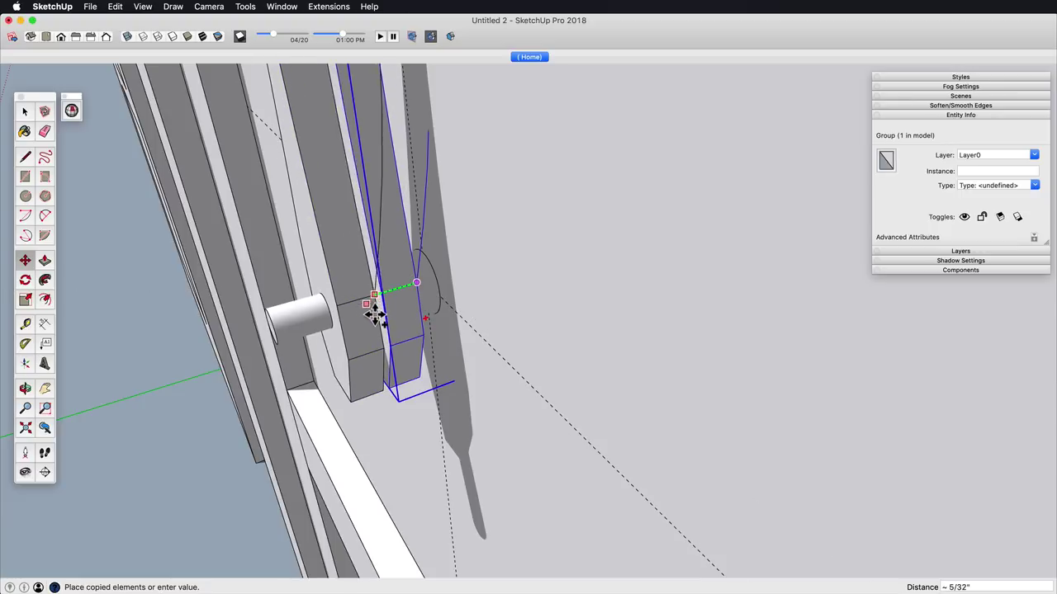
click(376, 314)
Step: Rotate the front hand about the shaft's centre so it points toward the dial's lower right
scroll(388, 285, down, 4)
shift+middle_drag(389, 285, 571, 364)
scroll(559, 311, up, 4)
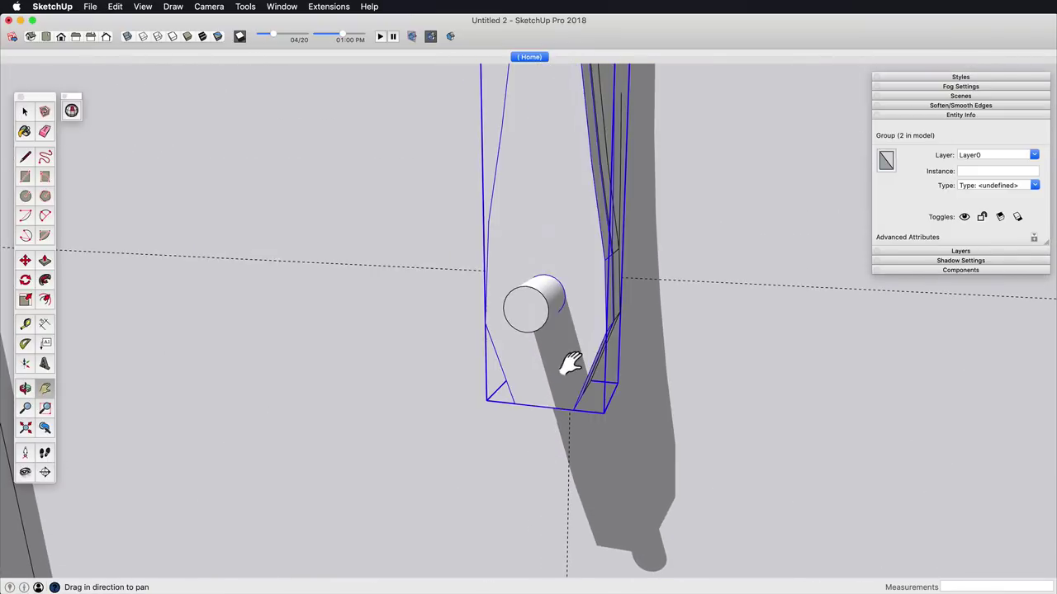
key(q)
click(542, 170)
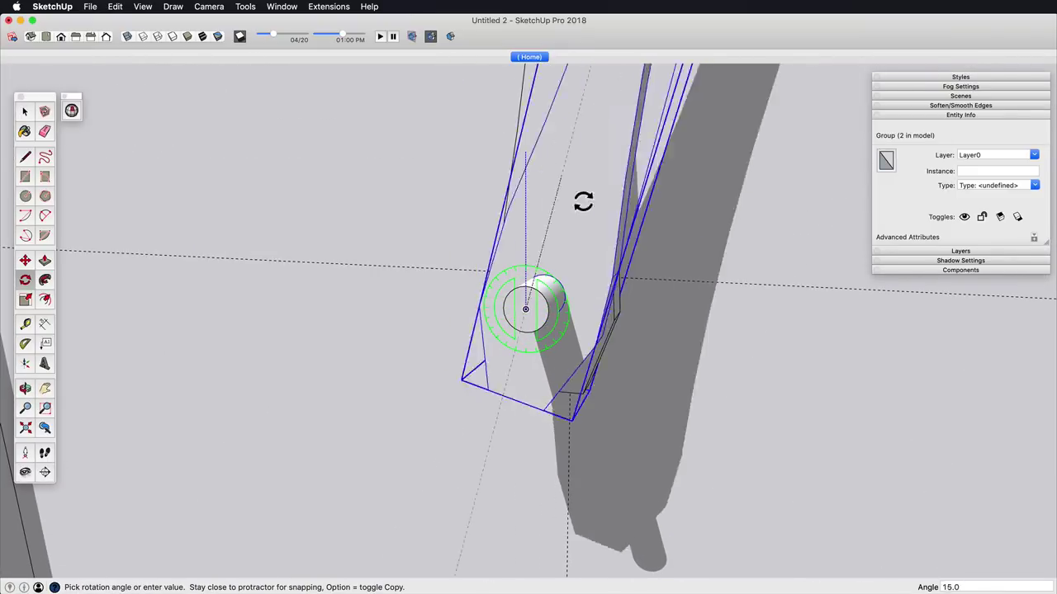
click(660, 434)
Step: Rotate the rear hand about the shaft's centre so it points toward the dial's lower left
key(space)
click(572, 205)
key(q)
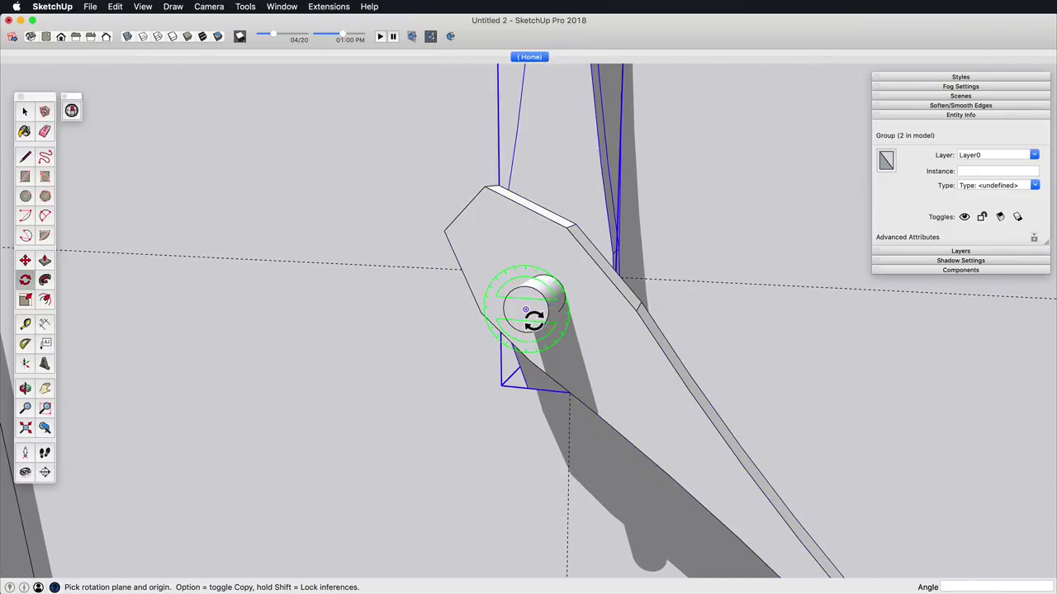
click(525, 310)
click(562, 137)
click(411, 411)
key(space)
Step: Open the front hand group and draw a cross line and two converging lines marking a shorter pointed tip
scroll(554, 464, down, 5)
middle_drag(554, 465, 549, 279)
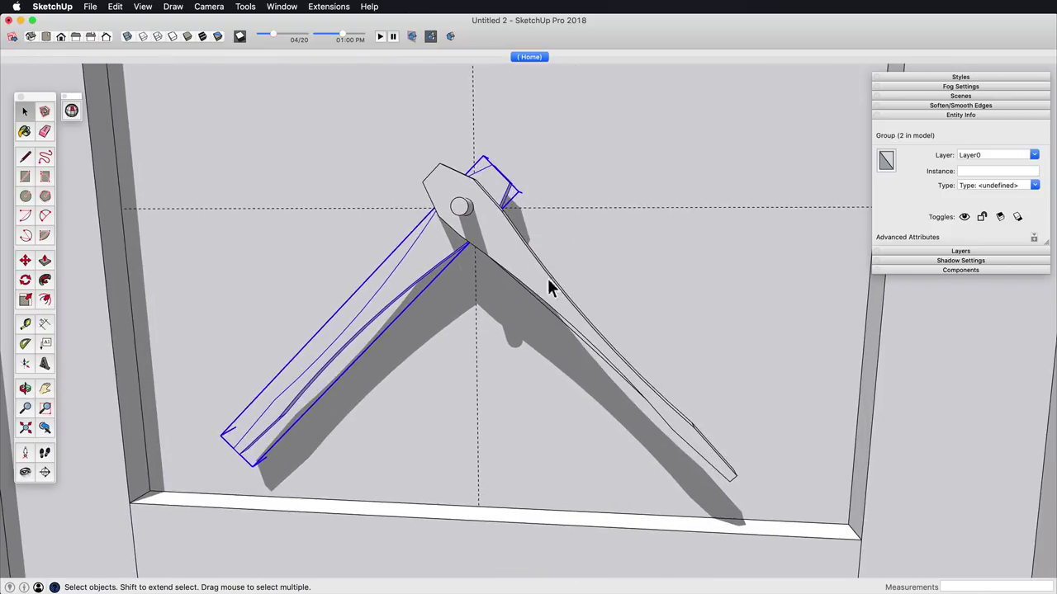
click(548, 280)
double_click(569, 310)
shift+middle_drag(576, 339, 594, 269)
scroll(651, 303, up, 5)
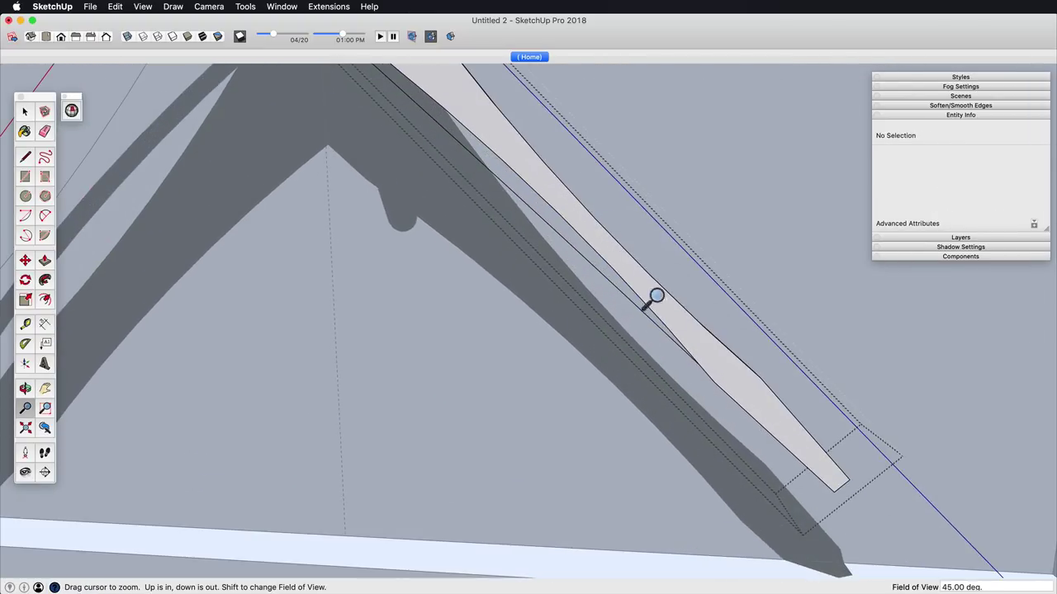
shift+middle_drag(651, 302, 618, 391)
scroll(617, 391, up, 3)
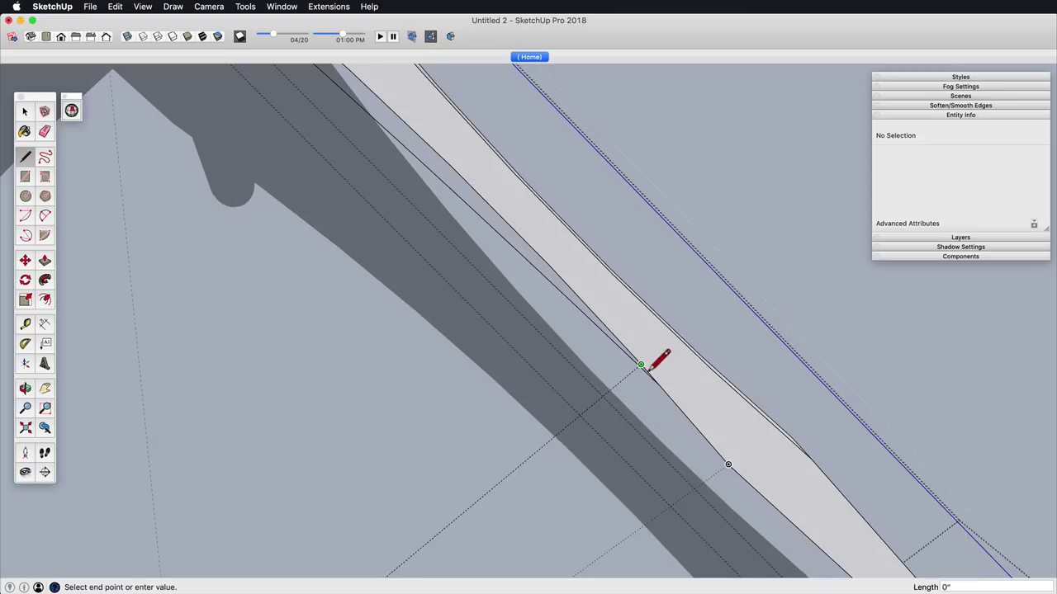
mouse_move(665, 357)
middle_down()
mouse_move(611, 337)
mouse_move(599, 285)
middle_up()
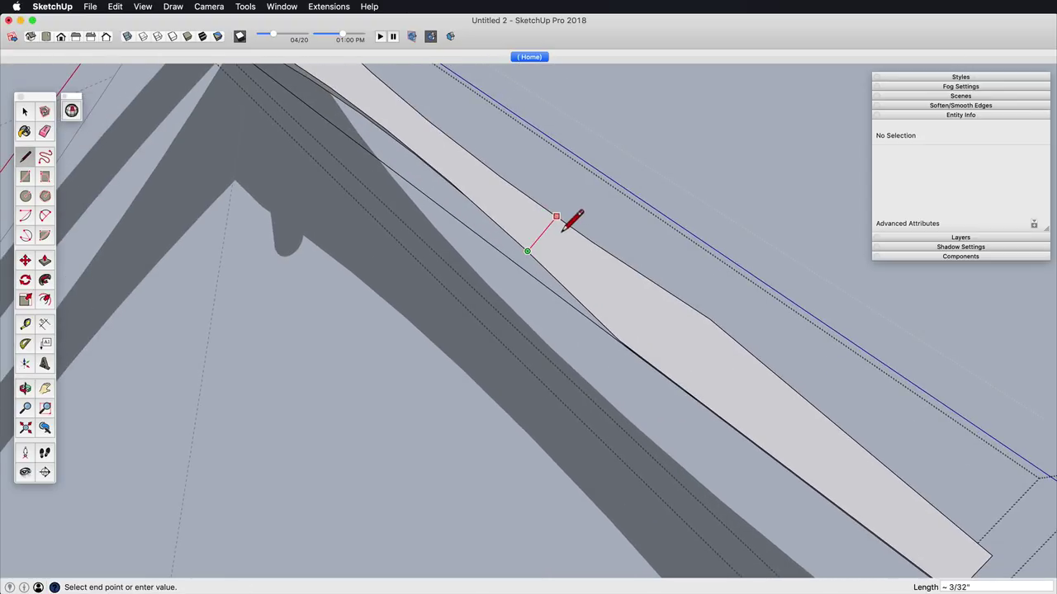
mouse_move(722, 316)
shift+middle_down()
mouse_move(674, 358)
mouse_move(744, 295)
mouse_move(625, 372)
mouse_move(720, 329)
mouse_move(630, 382)
shift+middle_up()
scroll(629, 382, down, 4)
scroll(644, 323, up, 3)
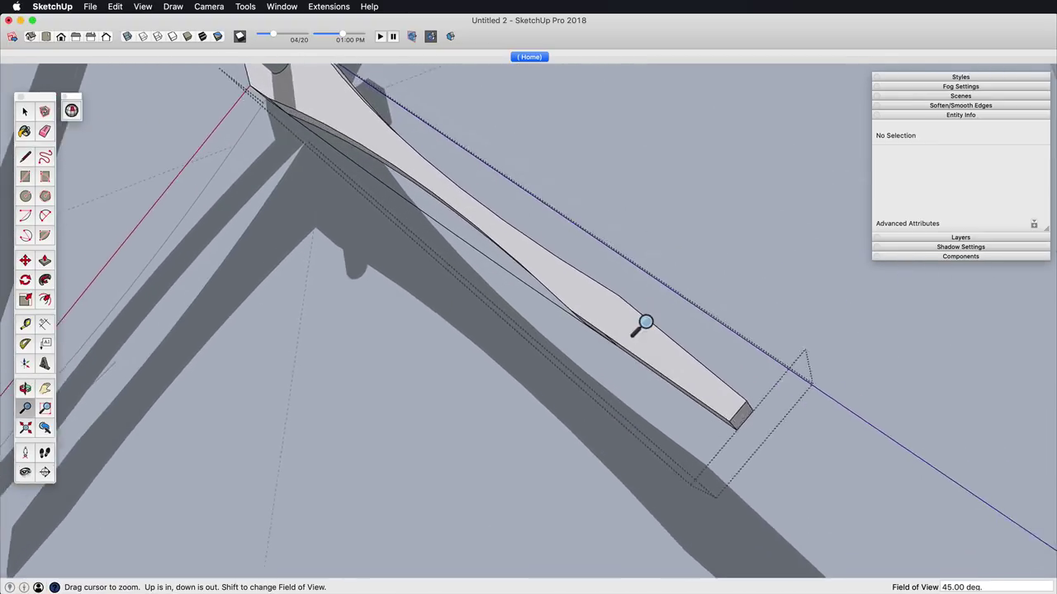
middle_drag(644, 322, 613, 333)
click(637, 301)
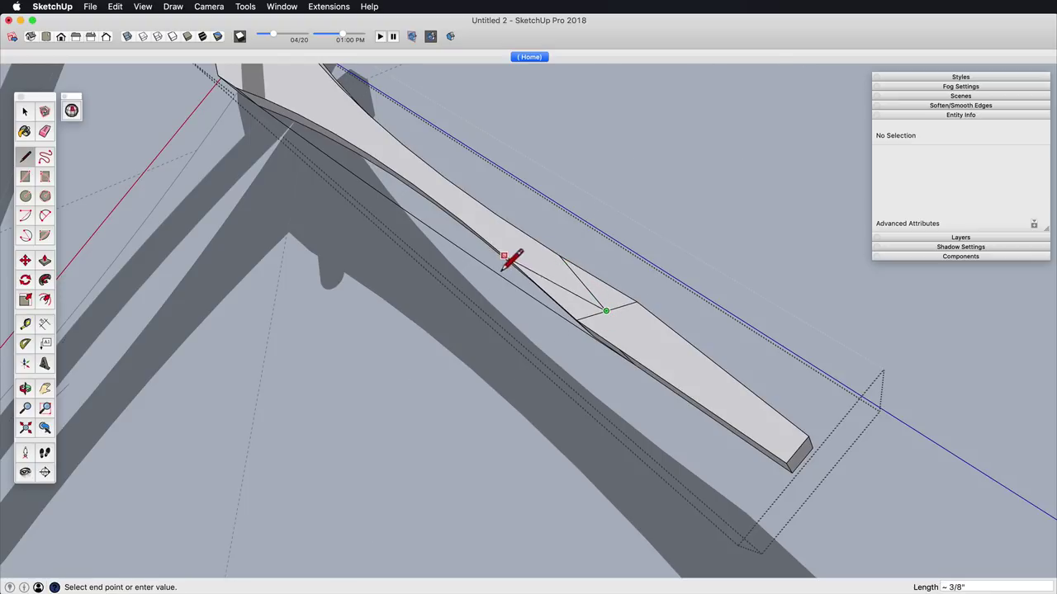
Step: Push away the part of the front hand beyond the new pointed tip and leave the group
key(p)
drag(592, 319, 637, 354)
scroll(550, 303, down, 8)
scroll(587, 321, down, 2)
mouse_move(550, 303)
middle_down()
mouse_move(587, 320)
mouse_move(610, 289)
mouse_move(526, 310)
mouse_move(540, 326)
middle_up()
key(space)
click(618, 270)
scroll(618, 271, down, 5)
scroll(562, 347, up, 5)
scroll(567, 275, up, 8)
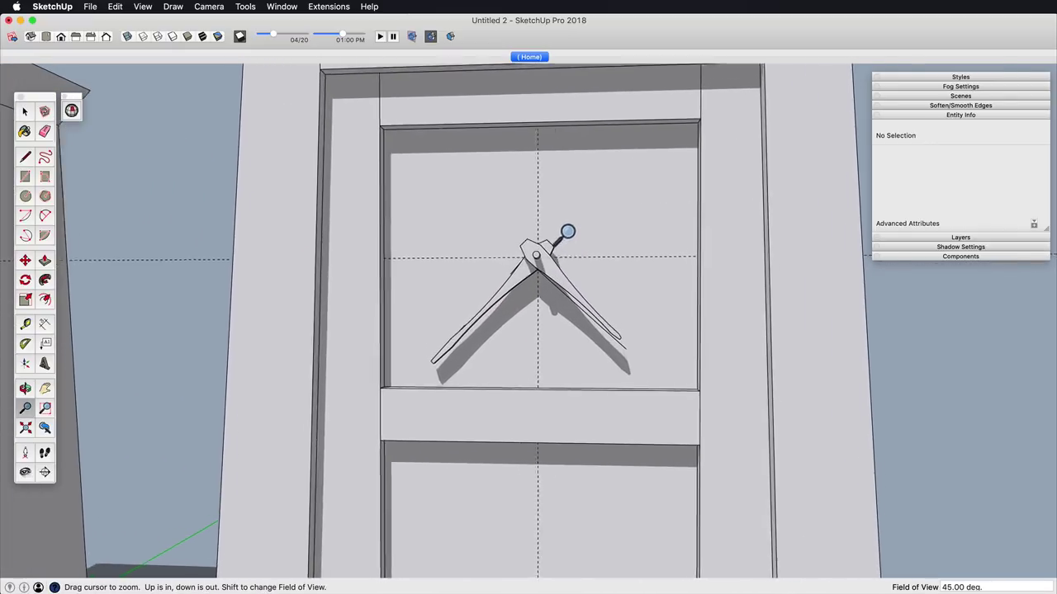
Step: Reopen the shortened hand group and erase the stray edges left beside it
middle_drag(653, 231, 854, 208)
click(622, 308)
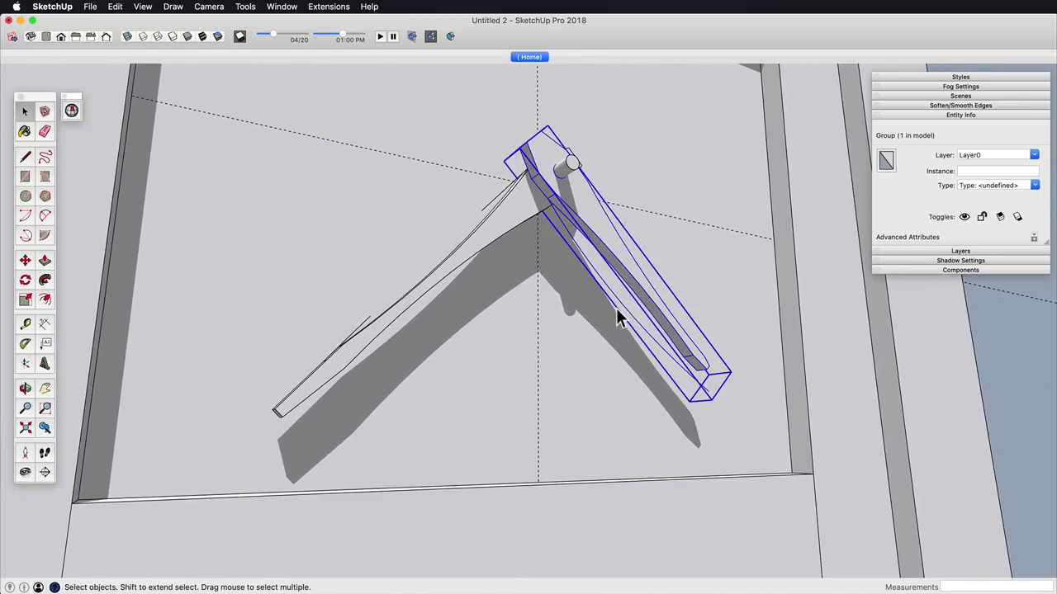
double_click(617, 309)
key(e)
key(space)
triple_click(628, 310)
key(e)
click(625, 306)
scroll(599, 206, up, 1)
scroll(572, 289, down, 8)
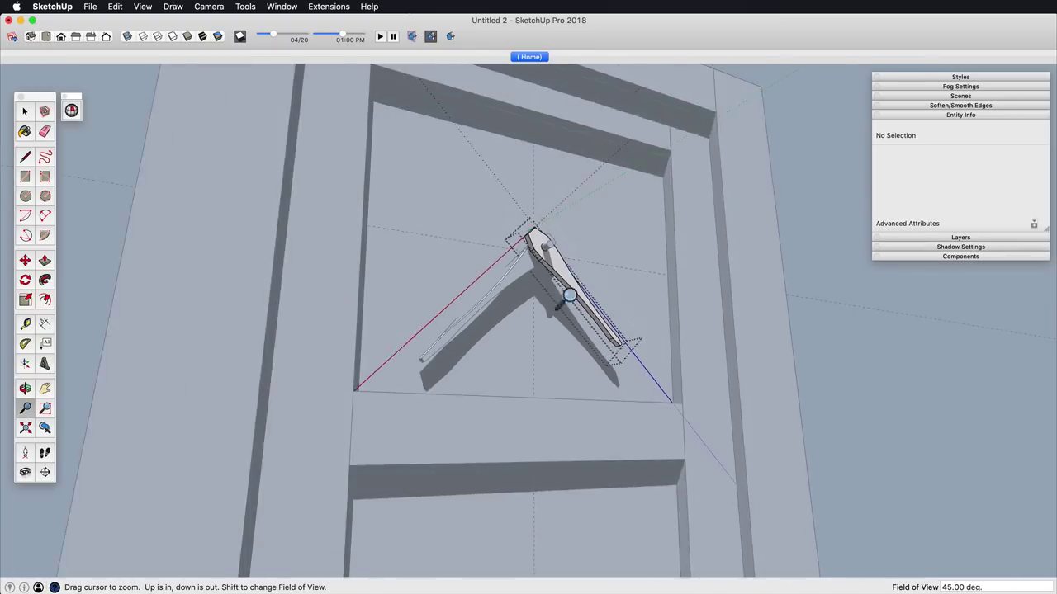
Step: Thin the front hand by pushing its front face back 1/16 inch
middle_drag(569, 295, 625, 442)
scroll(603, 223, up, 12)
scroll(546, 285, up, 1)
key(p)
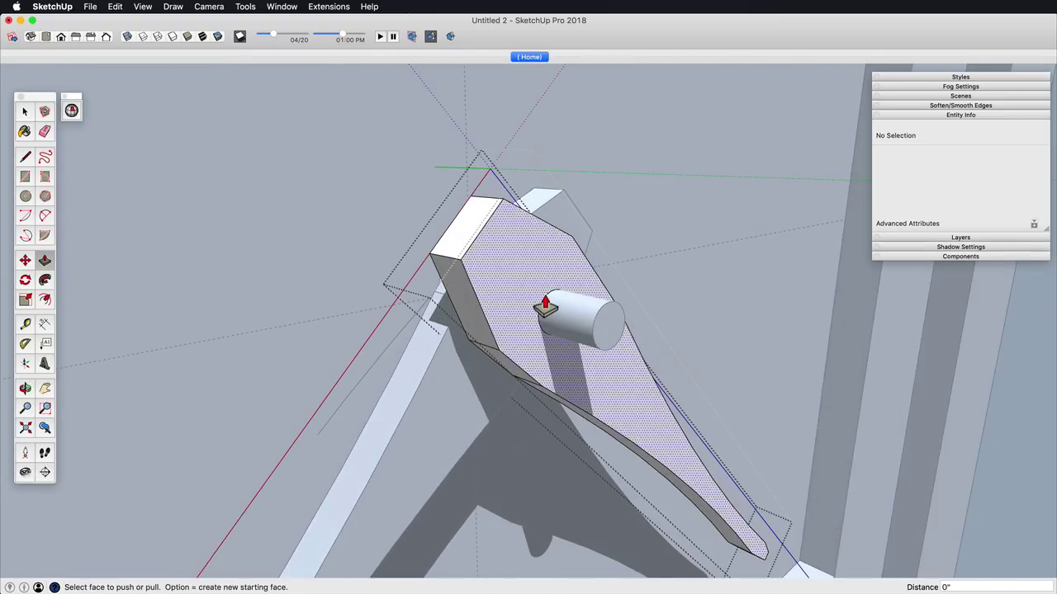
click(545, 304)
text(1/16)
key(Return)
Step: Open the rear hand group and push its front face back by the same 1/16 inch
key(space)
triple_click(465, 402)
key(p)
double_click(465, 401)
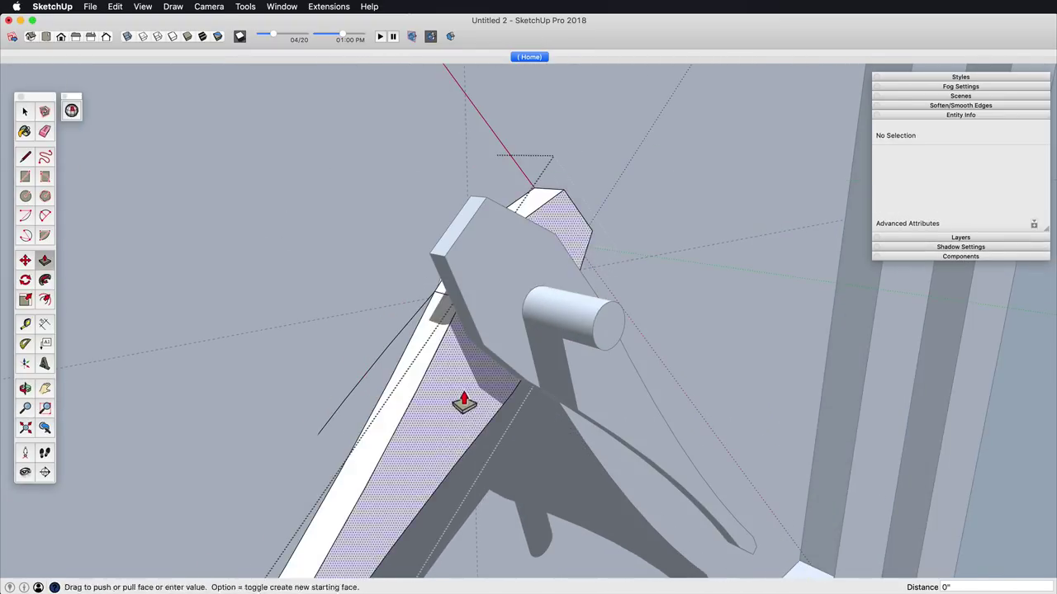
scroll(529, 430, down, 6)
middle_drag(576, 339, 583, 388)
scroll(585, 245, up, 8)
Step: Open the shaft group and push its front end back about 1/4 inch toward the front hand
key(space)
double_click(621, 257)
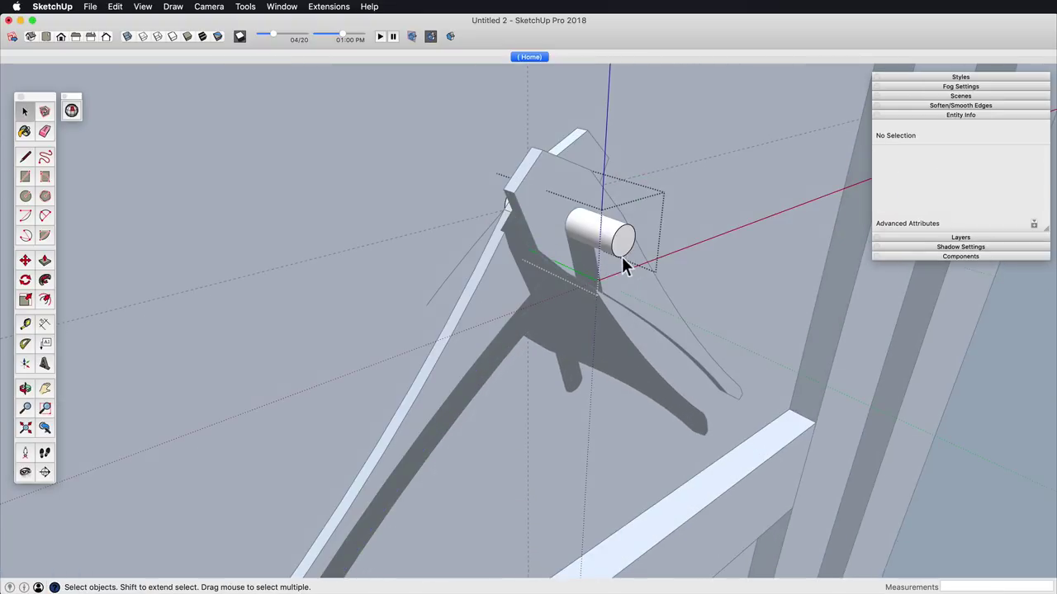
click(628, 248)
click(568, 241)
shift+middle_drag(578, 291, 542, 392)
scroll(545, 319, up, 4)
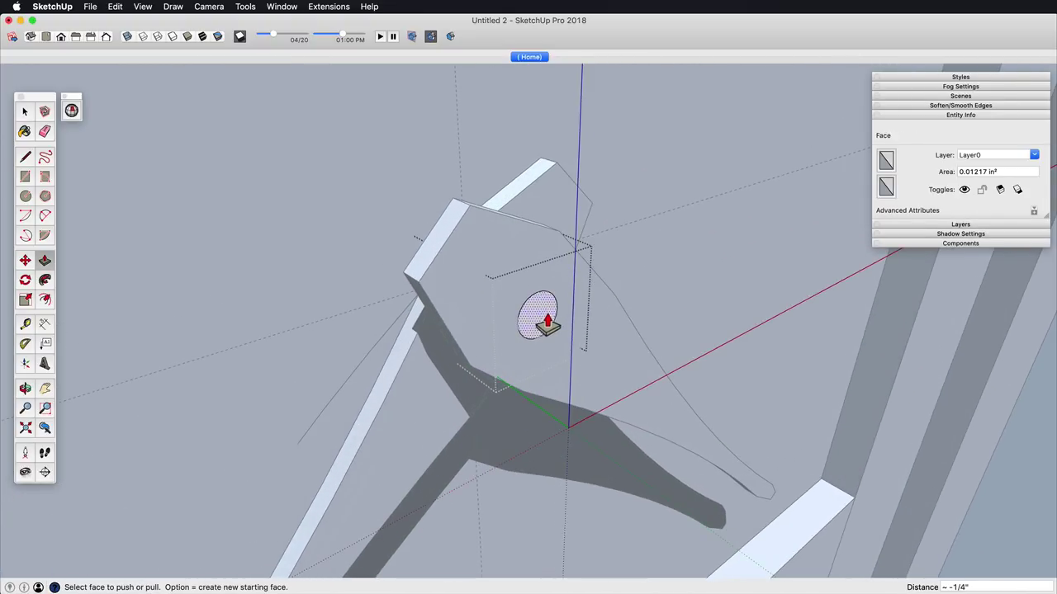
Step: Offset the outline of the shaft's front end face inward and push/pull the resulting face to form a small stepped tip
click(557, 311)
key(f)
key(p)
drag(575, 306, 577, 317)
drag(552, 321, 571, 316)
key(e)
click(568, 314)
key(p)
Step: Select the face at the shaft's tip and examine the shaft and both hands against the clock front
key(space)
click(577, 314)
key(f)
key(space)
click(559, 327)
shift+middle_drag(559, 329, 766, 290)
scroll(579, 304, up, 4)
click(601, 349)
scroll(616, 295, down, 5)
scroll(766, 290, down, 5)
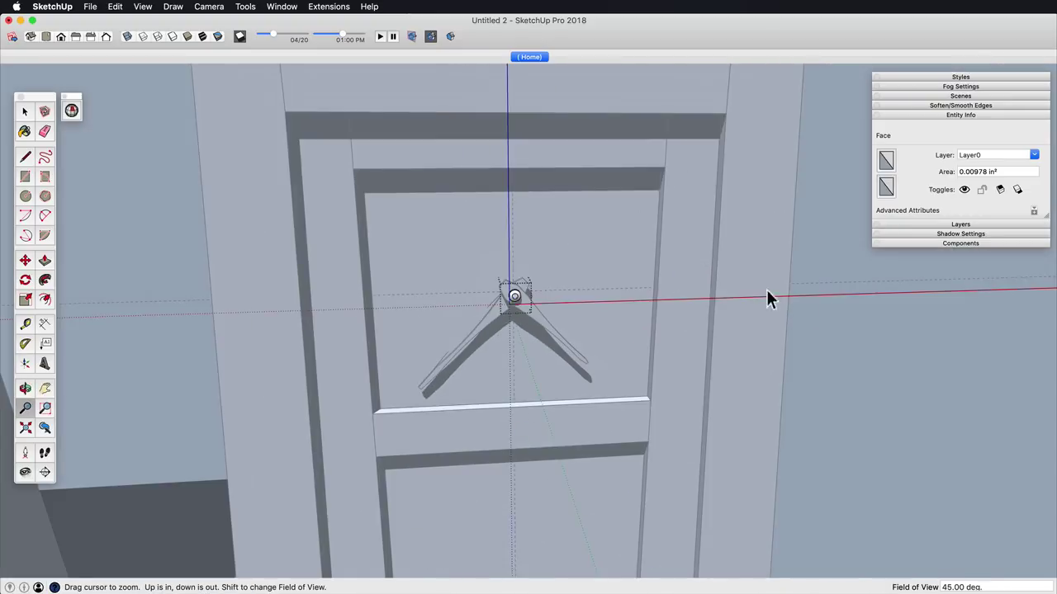
Step: Draw a rectangle across the open top of the cabinet, from the front corner to the diagonally opposite rear corner
click(767, 291)
scroll(571, 444, down, 5)
middle_drag(571, 443, 504, 326)
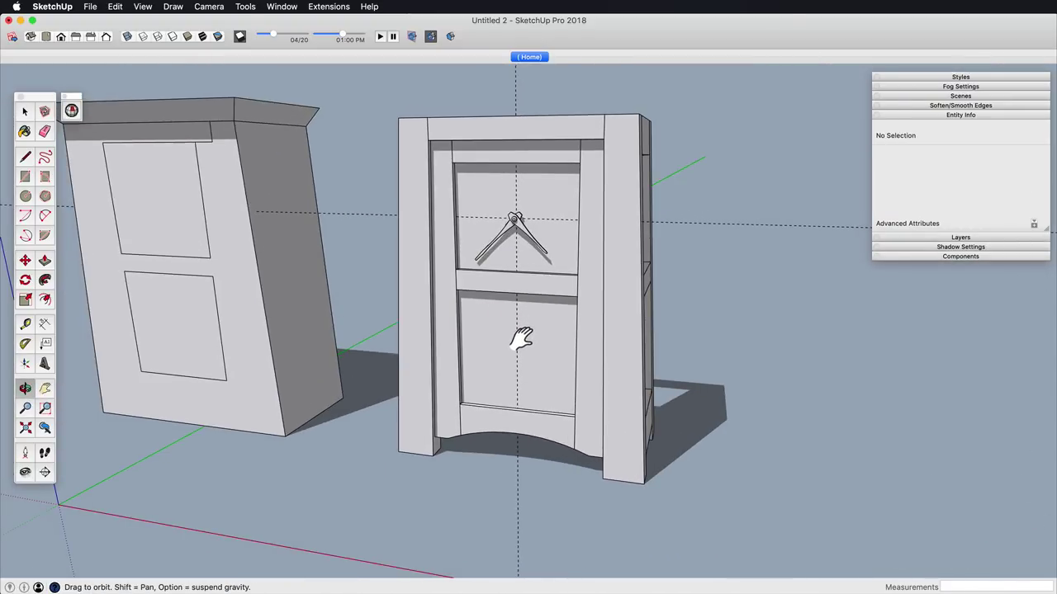
middle_drag(578, 287, 485, 349)
scroll(587, 323, up, 4)
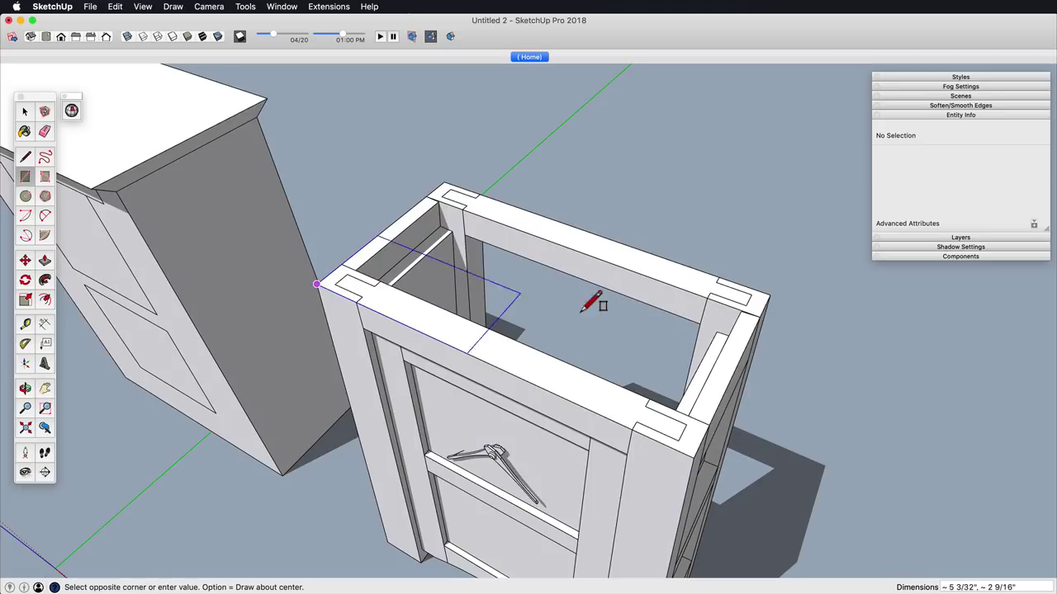
click(769, 308)
Step: Push/pull the top rectangle up 1/4" and group the resulting slab
middle_drag(662, 338, 603, 250)
key(p)
click(587, 309)
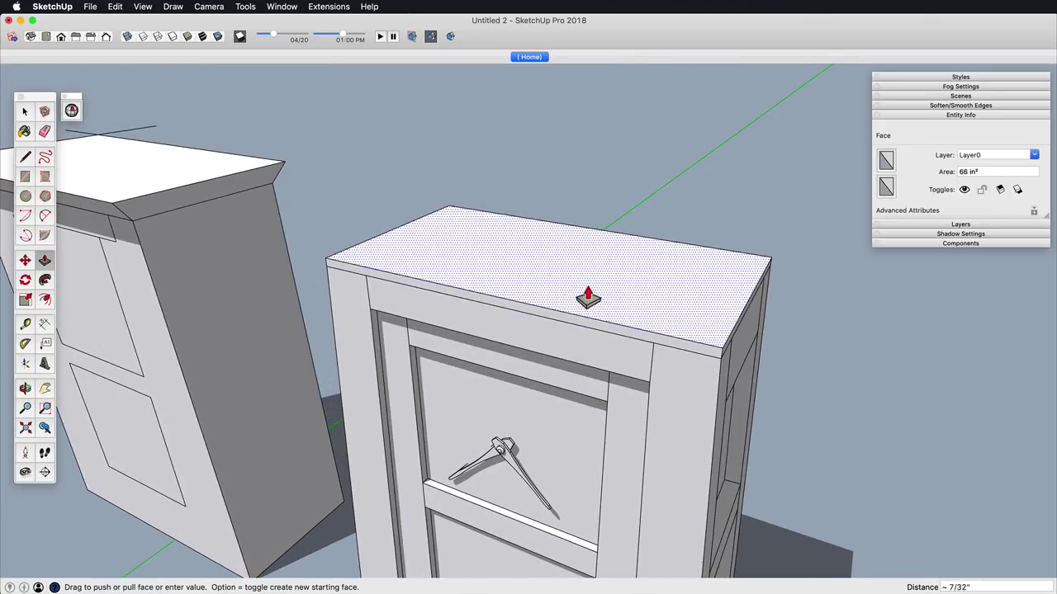
key(Return)
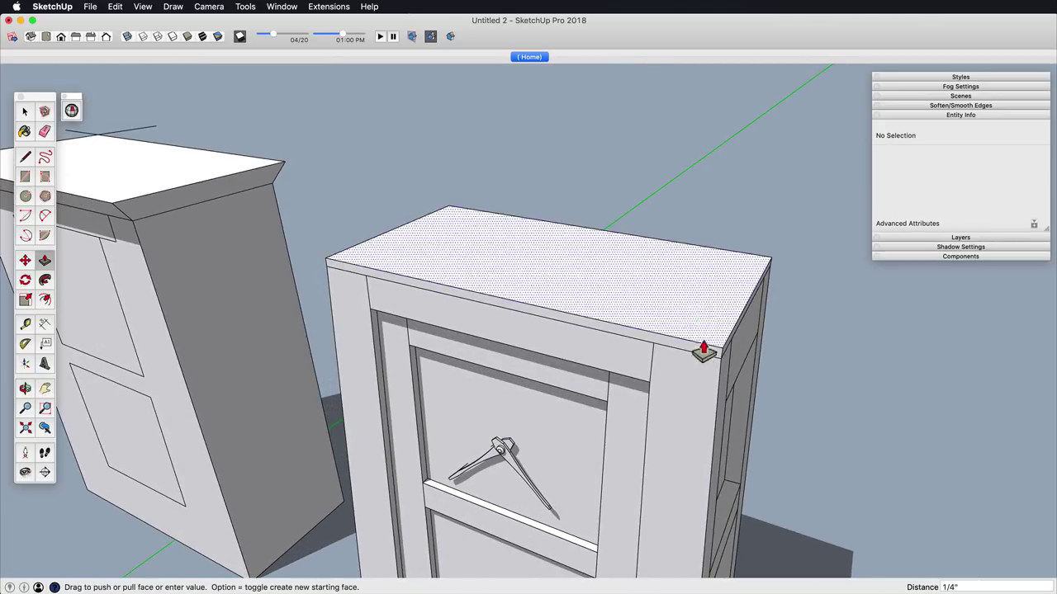
key(space)
triple_click(699, 306)
key(super+g)
Step: Open the top slab's group and raise its top face to align with the neighbouring reference model's top
scroll(637, 320, down, 4)
middle_drag(630, 392, 590, 421)
scroll(594, 354, up, 3)
middle_drag(594, 354, 568, 424)
scroll(568, 425, up, 5)
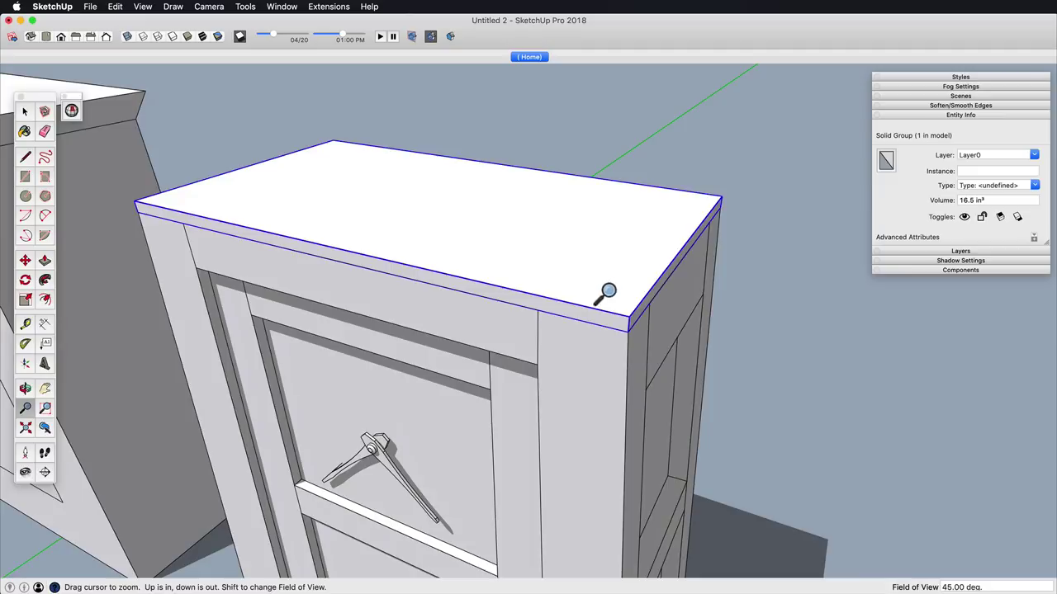
middle_drag(607, 293, 558, 341)
double_click(557, 333)
scroll(483, 423, down, 4)
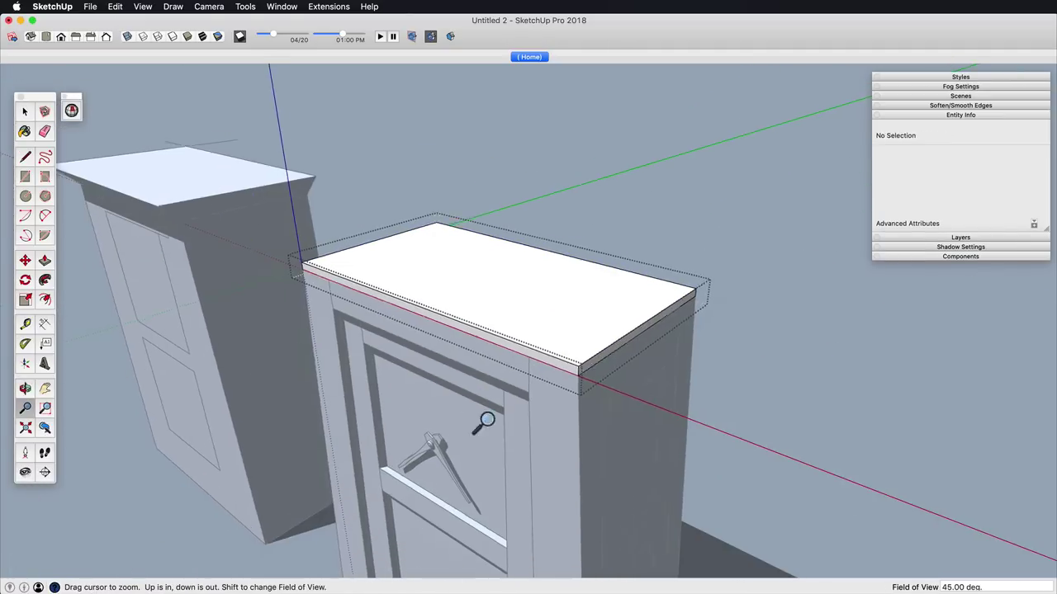
key(p)
click(458, 285)
click(189, 203)
key(space)
click(752, 332)
Step: Draw a 1" square profile with the Line tool beside the slab's rear corner, extending outward in the plane of its back face
middle_drag(591, 393, 588, 358)
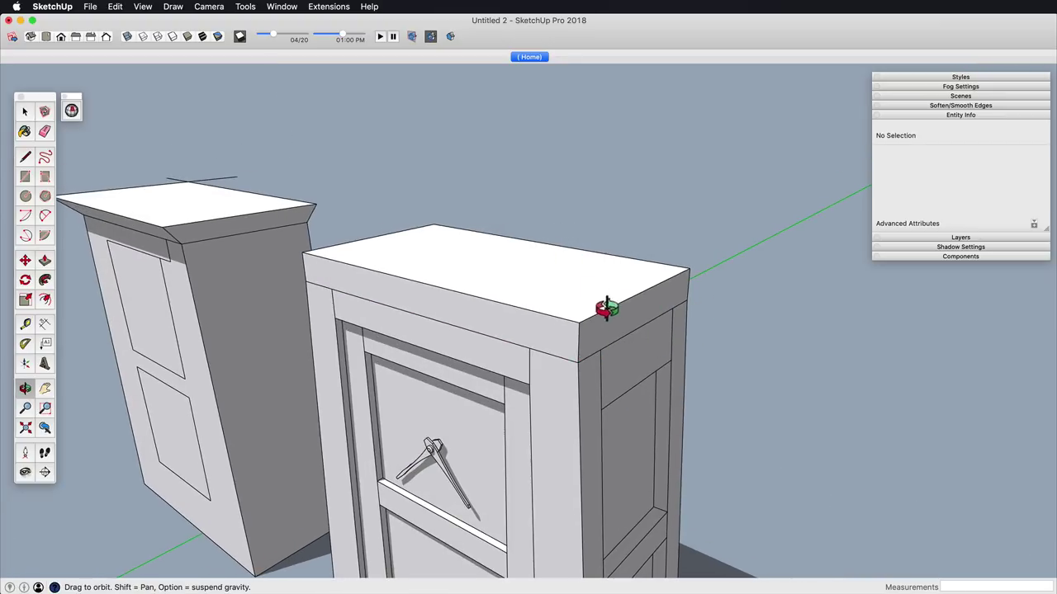
middle_drag(616, 308, 580, 357)
scroll(553, 222, up, 5)
shift+middle_drag(574, 312, 572, 350)
middle_drag(573, 350, 580, 351)
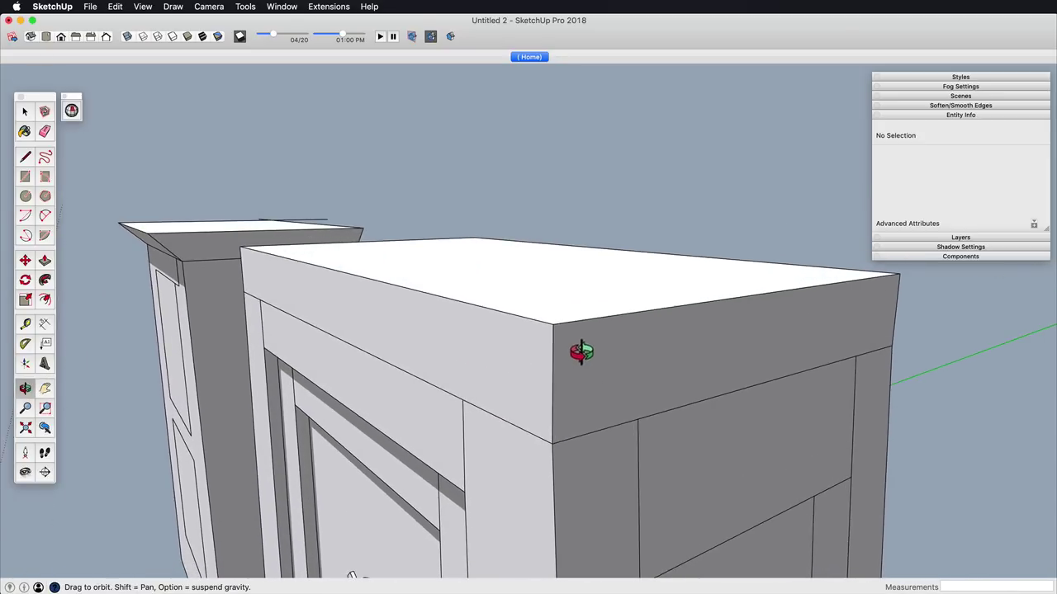
click(581, 311)
shift+middle_drag(582, 312, 583, 416)
scroll(583, 415, down, 3)
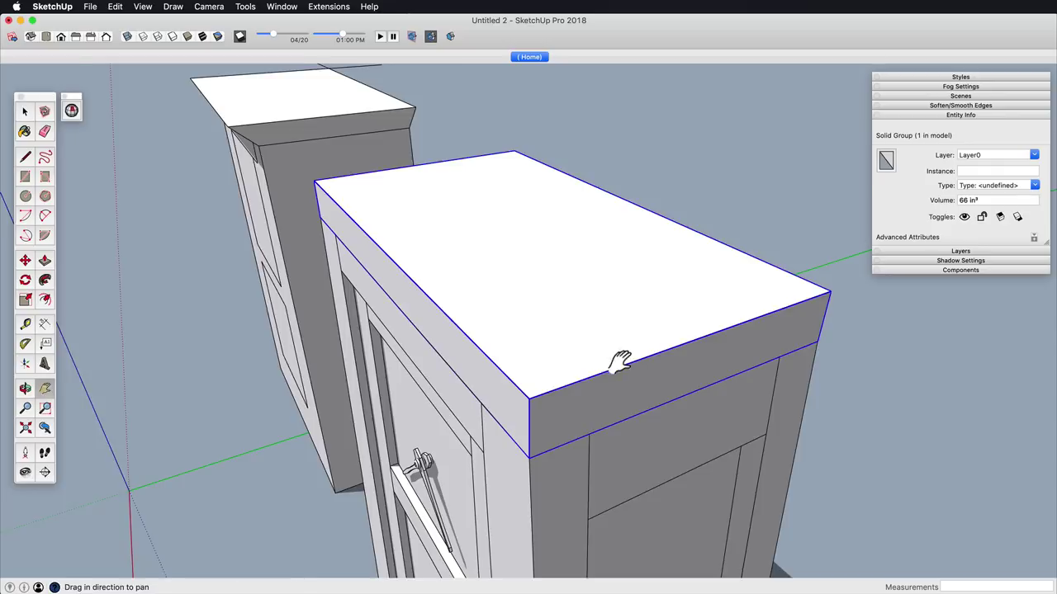
shift+middle_drag(618, 361, 601, 357)
middle_drag(600, 358, 446, 310)
middle_drag(446, 310, 534, 384)
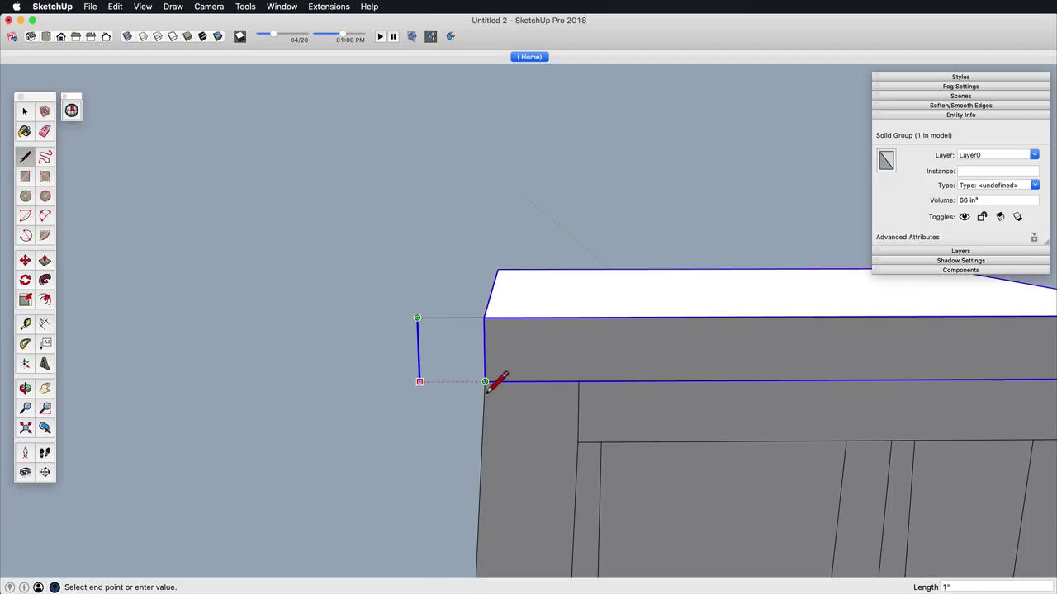
key(z)
drag(501, 413, 502, 408)
click(484, 324)
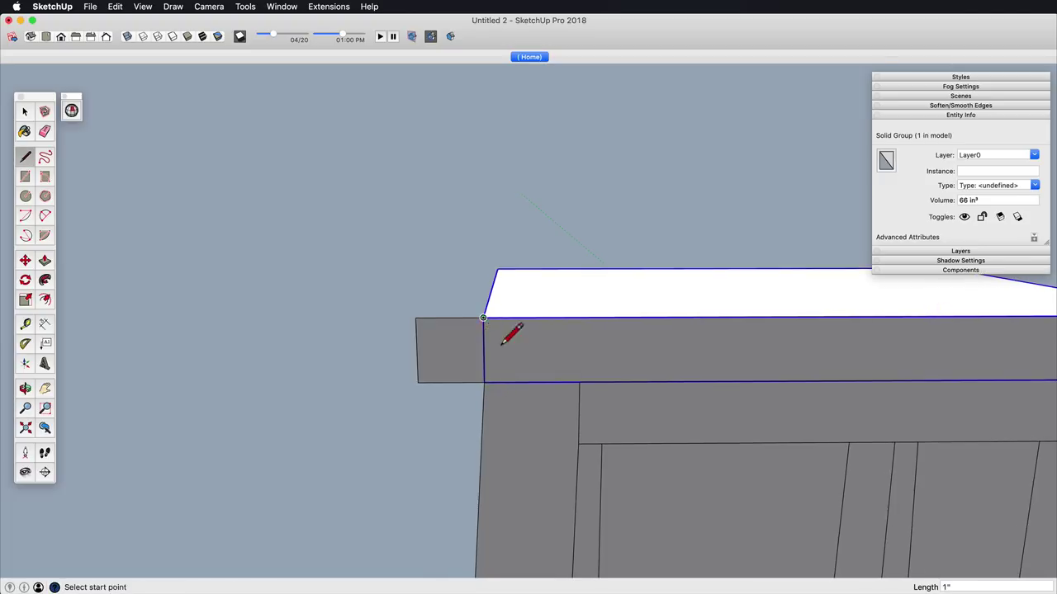
Step: Trim the square to a bevelled crown profile by erasing the edges outside the diagonal, and erase the guide line
middle_drag(502, 360, 566, 355)
shift+middle_drag(567, 355, 584, 314)
middle_drag(475, 284, 454, 370)
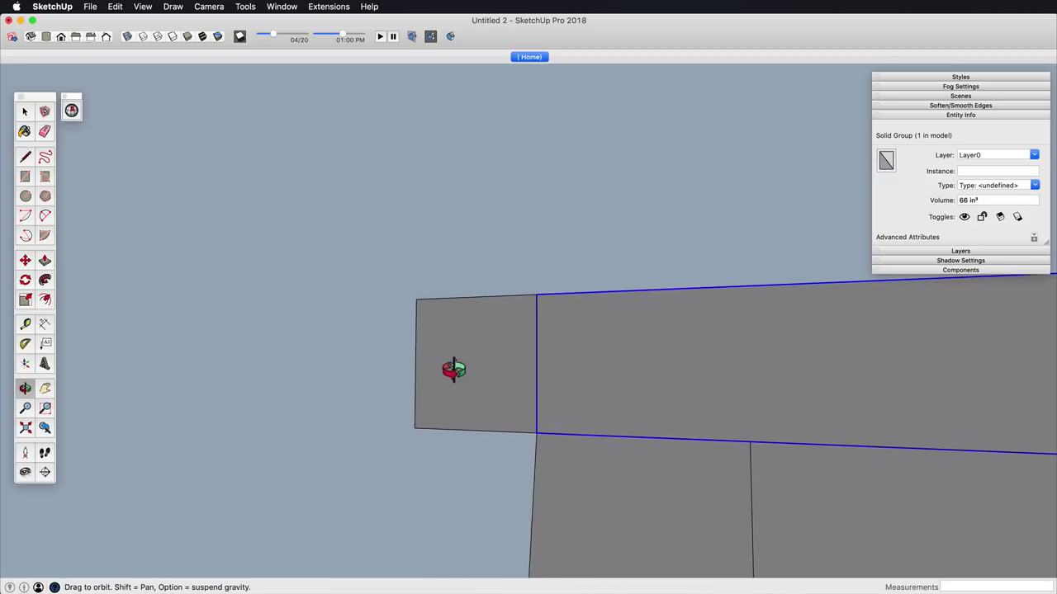
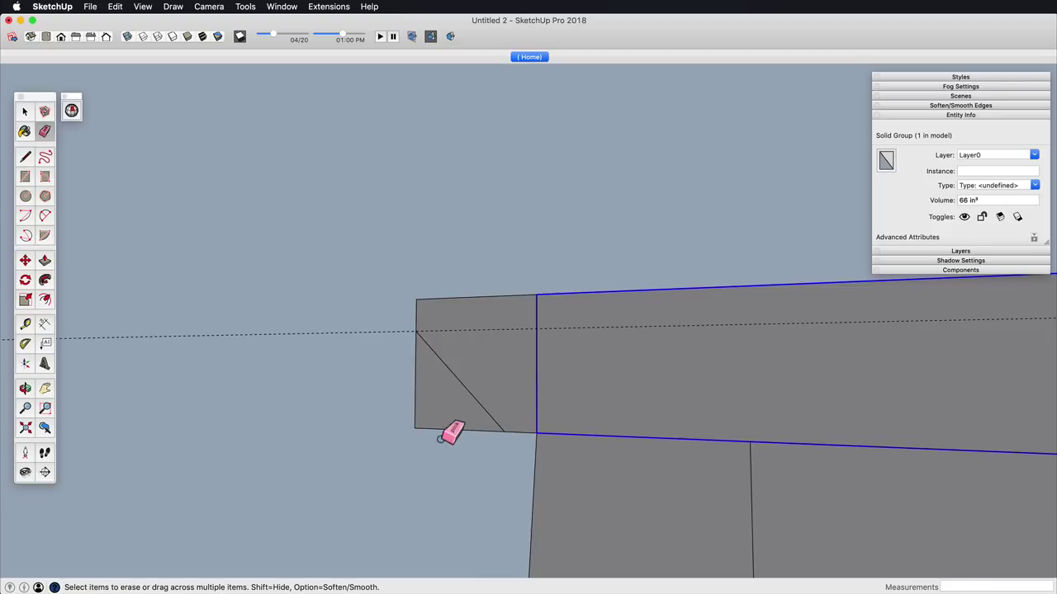
drag(440, 439, 401, 398)
scroll(618, 350, down, 5)
middle_drag(618, 350, 784, 520)
key(space)
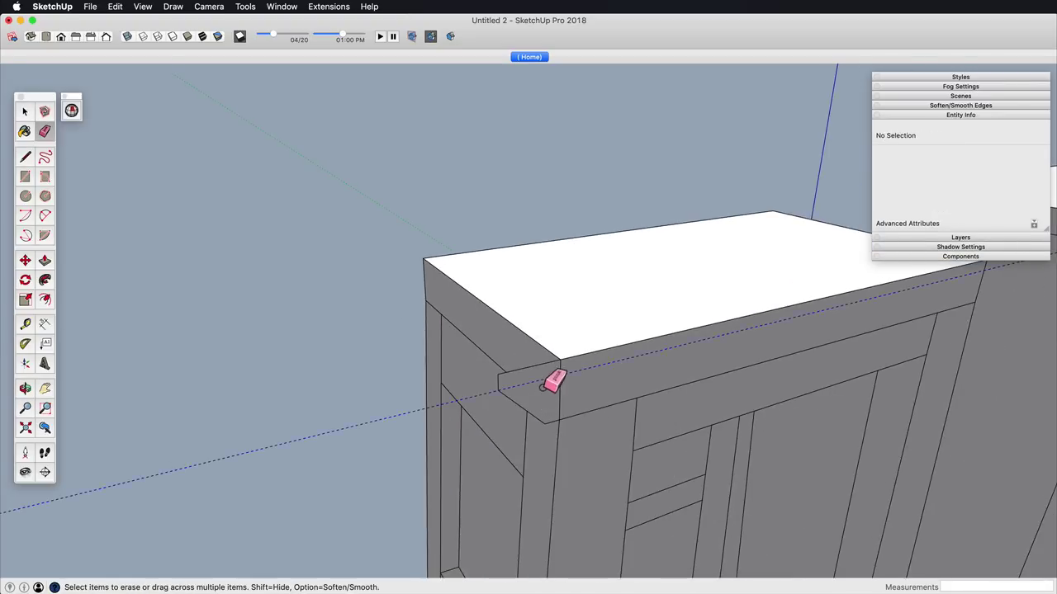
click(542, 387)
Step: Cut the crown profile face and its edges and paste them in place inside the top slab's group
key(space)
click(550, 391)
double_click(539, 388)
key(Delete)
click(567, 354)
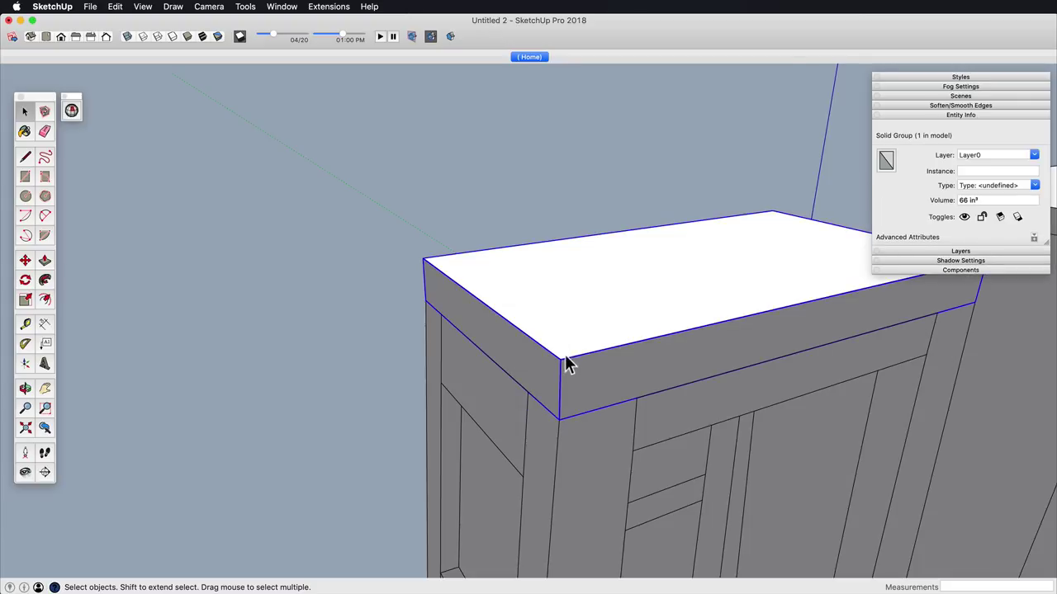
double_click(568, 363)
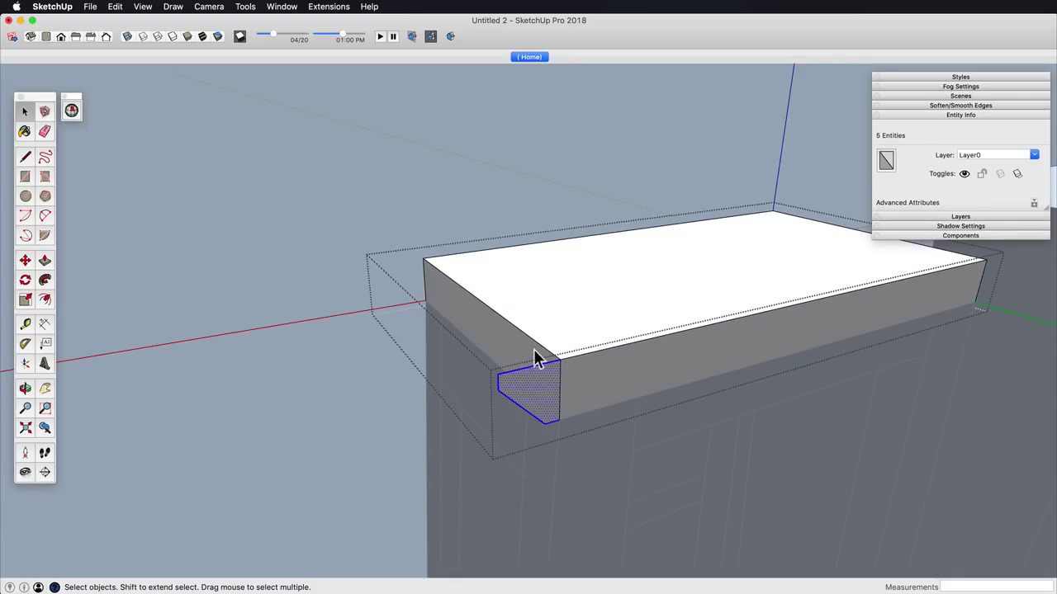
Step: Sweep the crown profile with Follow Me around the front and both side edges of the slab's top, leaving out the rear edge
double_click(611, 338)
shift+click(625, 346)
shift+click(625, 317)
key(shift+f)
click(542, 385)
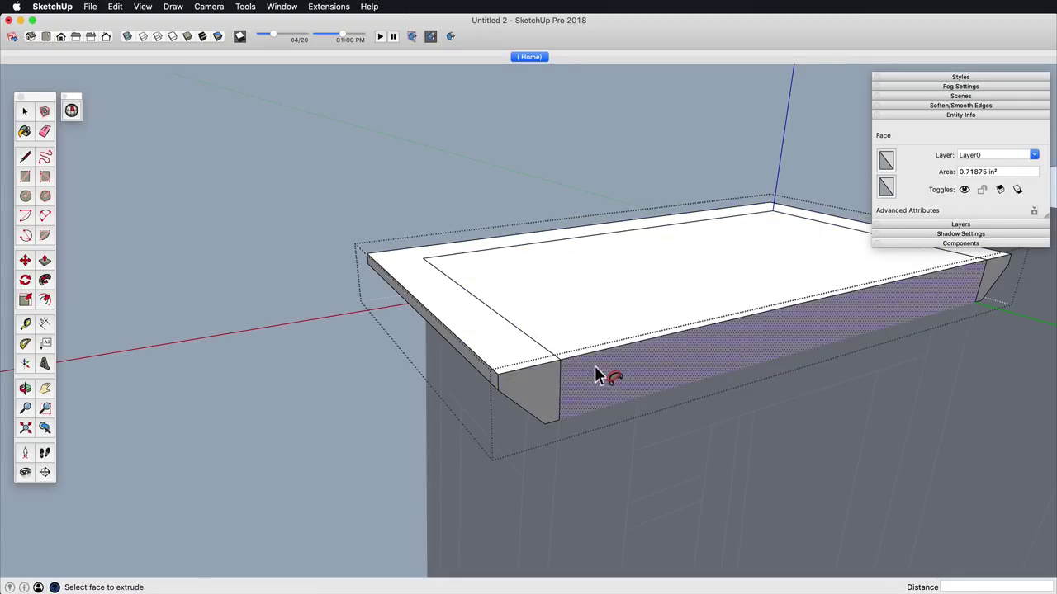
scroll(594, 366, down, 5)
middle_drag(594, 366, 620, 388)
shift+middle_drag(619, 388, 633, 335)
key(space)
click(608, 434)
scroll(607, 434, down, 2)
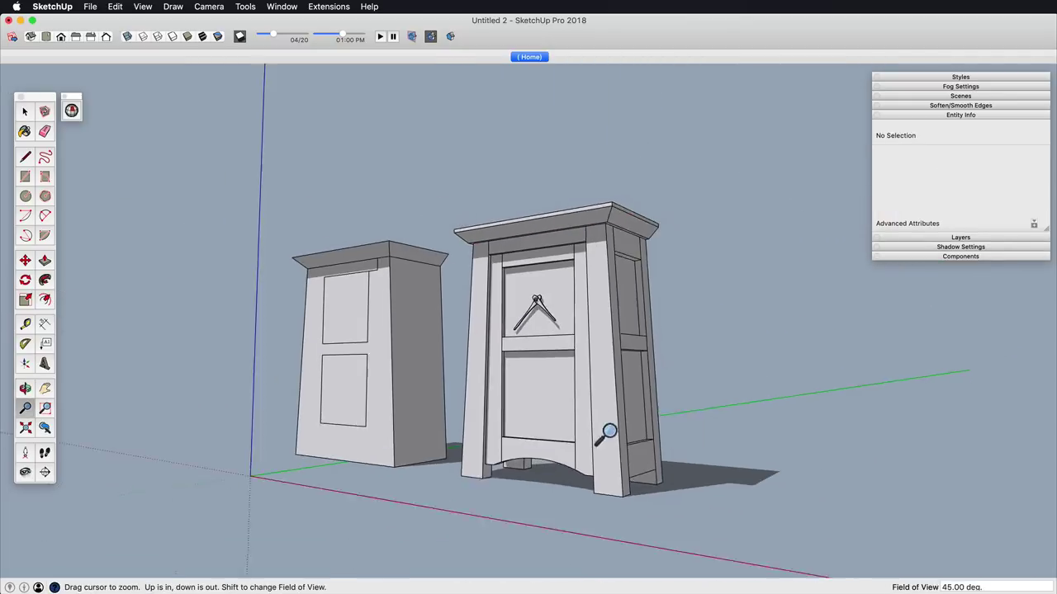
Step: Offset the front and side inner edges of the crown's top inward by 1/2", inside its group
middle_drag(608, 433, 519, 403)
scroll(590, 318, up, 6)
shift+middle_drag(596, 311, 466, 404)
shift+middle_drag(466, 405, 535, 463)
scroll(535, 463, up, 5)
shift+middle_drag(540, 330, 461, 352)
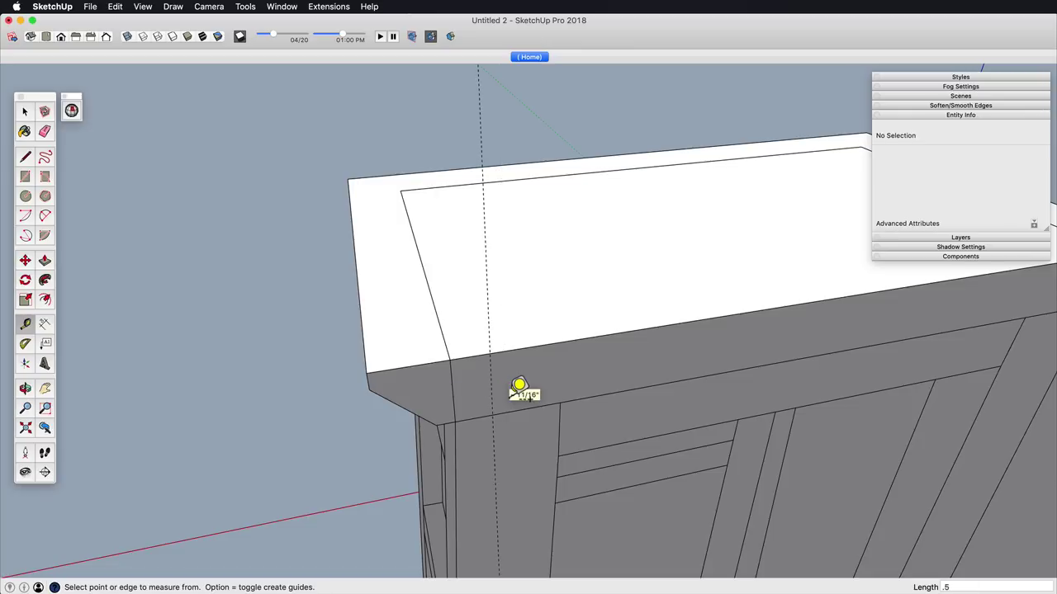
key(space)
double_click(506, 343)
click(533, 336)
double_click(534, 336)
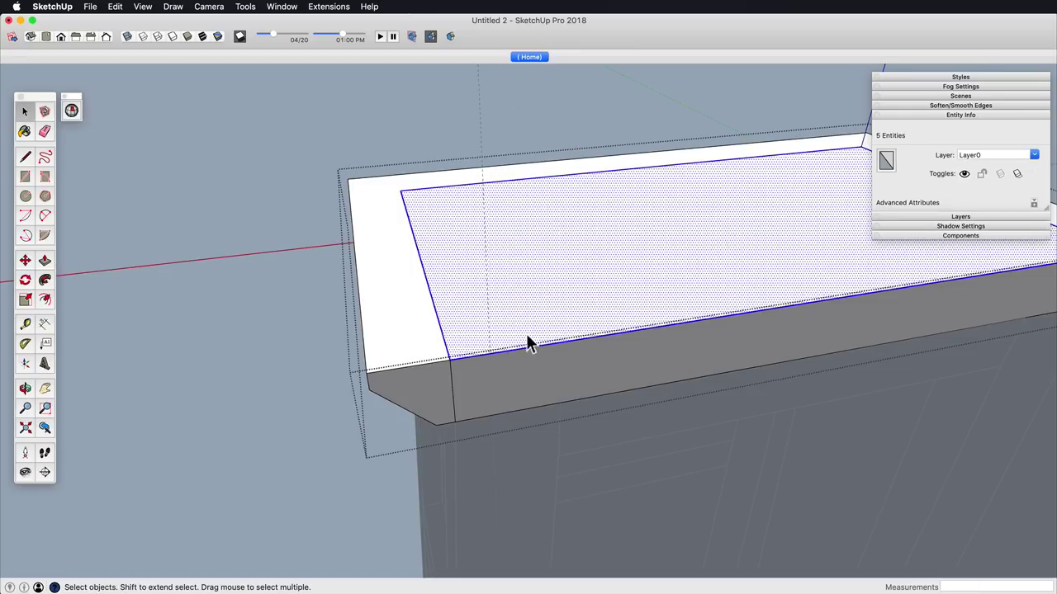
alt+shift+drag(551, 369, 485, 297)
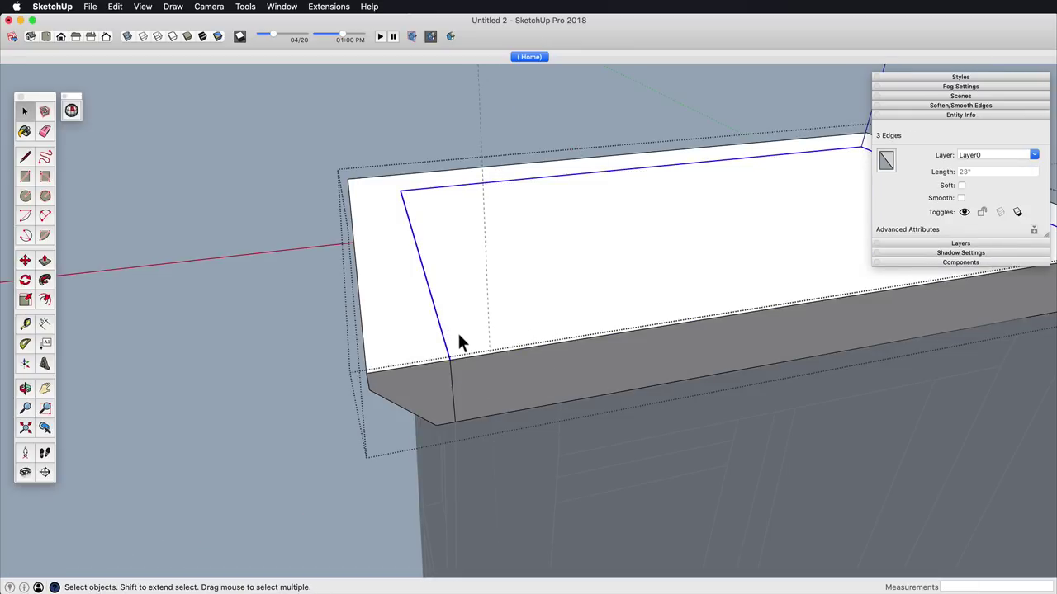
click(450, 360)
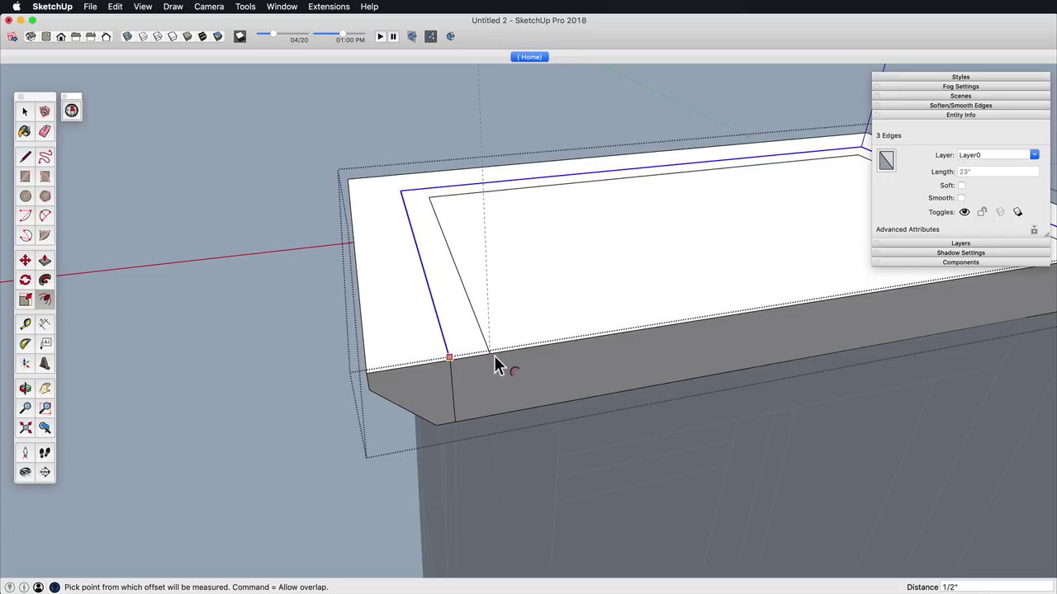
Step: Push the inner top face down through the slab to leave an open crown frame, and erase the leftover seam lines
key(p)
click(567, 333)
click(686, 373)
scroll(498, 376, down, 3)
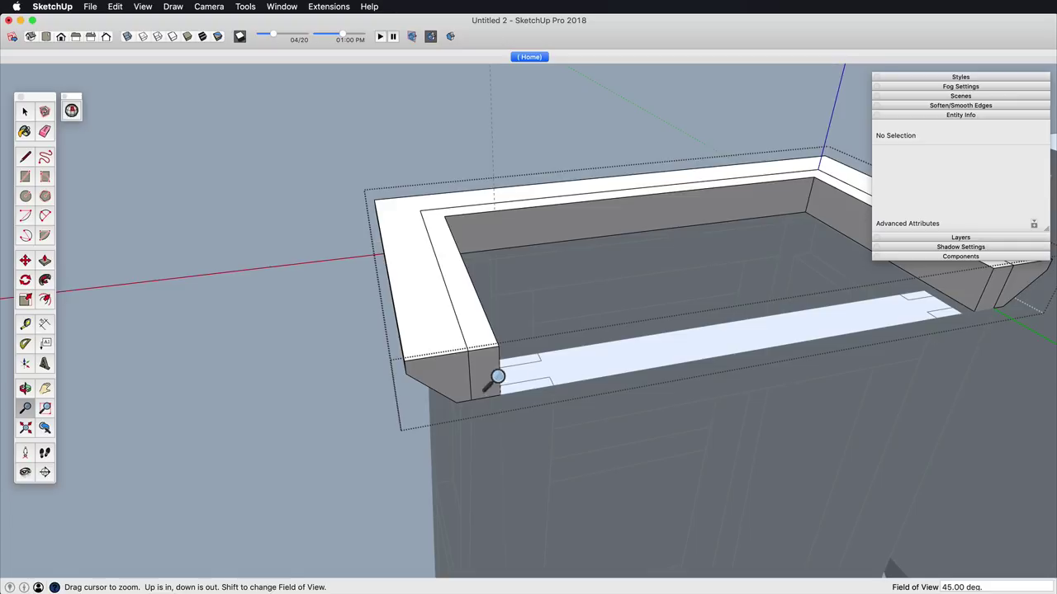
drag(424, 228, 444, 203)
shift+middle_drag(824, 188, 701, 293)
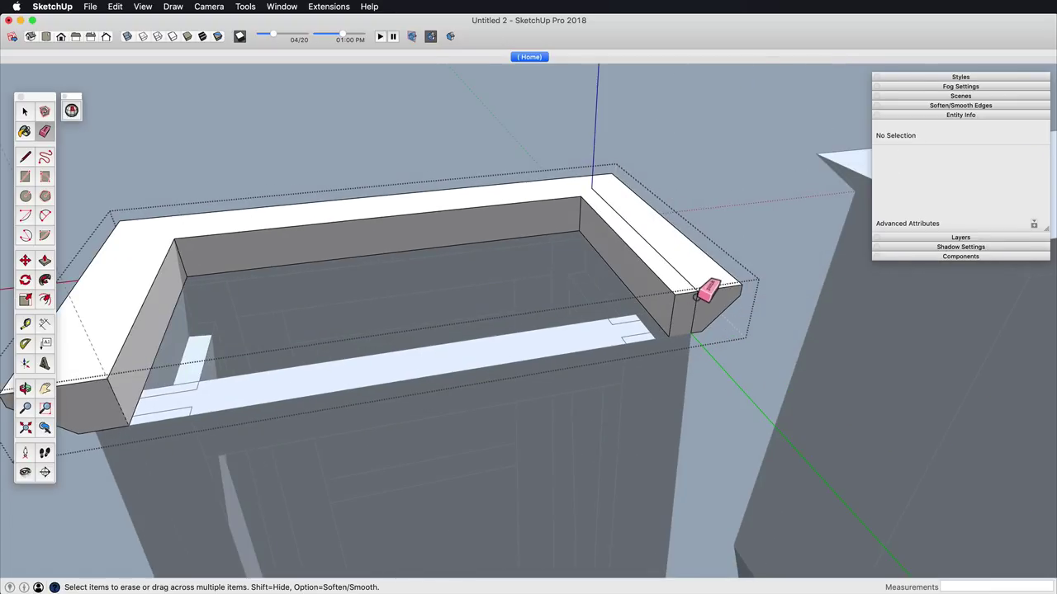
drag(695, 301, 700, 325)
Step: Draw diagonal miter lines across the crown frame's top at its two front corners
mouse_move(700, 326)
middle_down()
mouse_move(686, 333)
mouse_move(723, 492)
mouse_move(754, 530)
middle_up()
key(l)
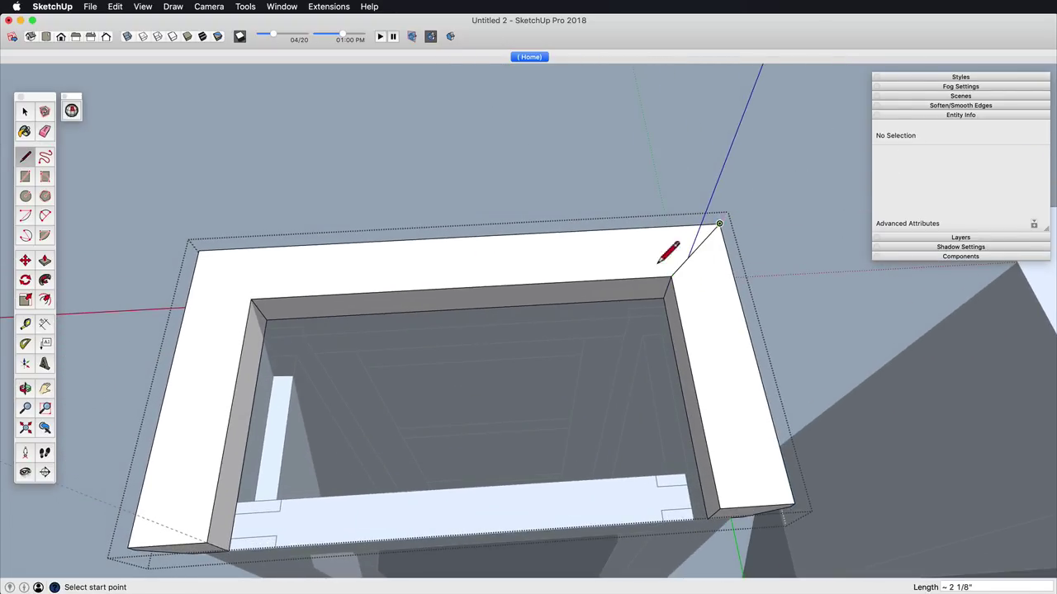
middle_drag(323, 285, 463, 330)
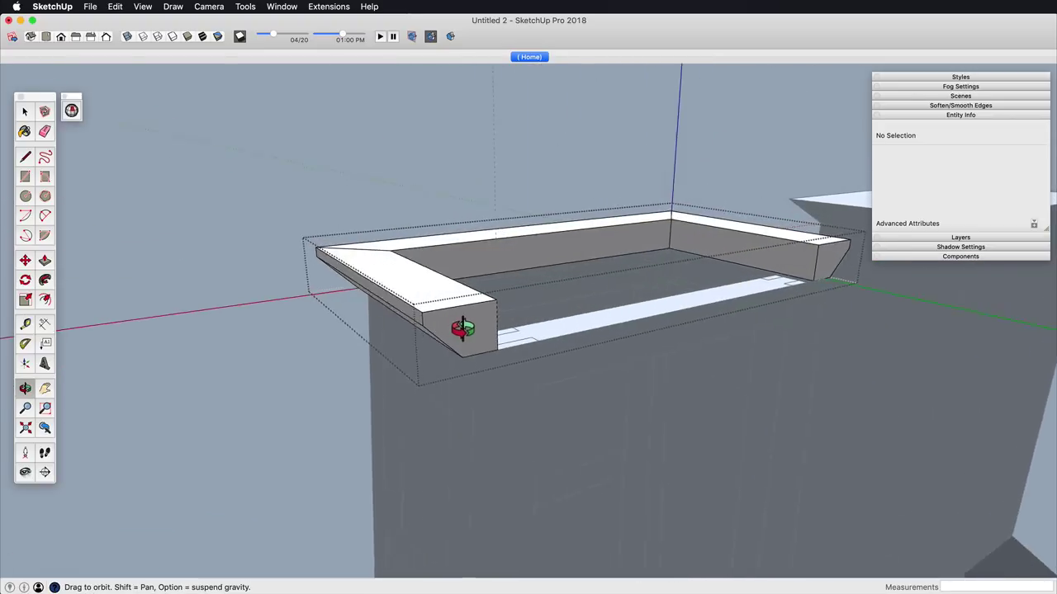
Step: Extend the crown frame's three inner faces inward by the same distance and erase the miter lines at its corners
scroll(474, 413, up, 5)
middle_drag(471, 395, 376, 426)
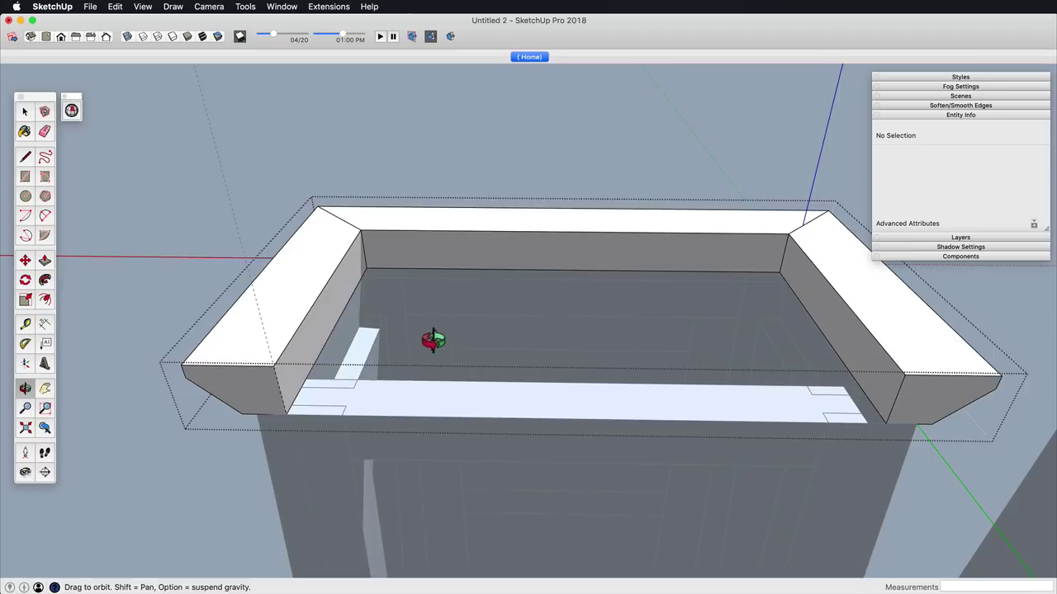
middle_drag(433, 340, 607, 239)
double_click(359, 329)
key(p)
click(372, 333)
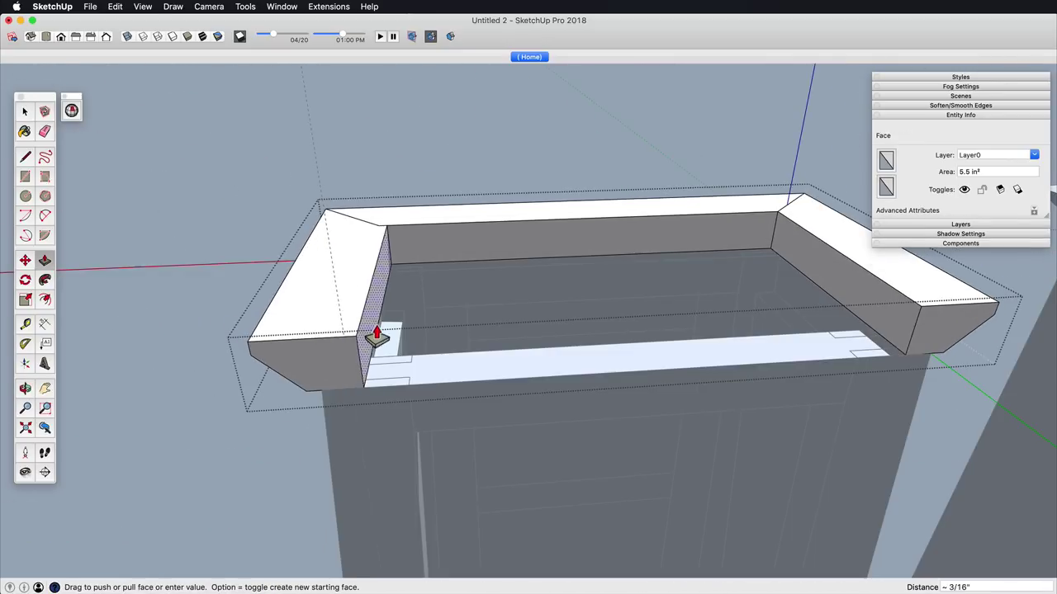
click(381, 331)
double_click(712, 237)
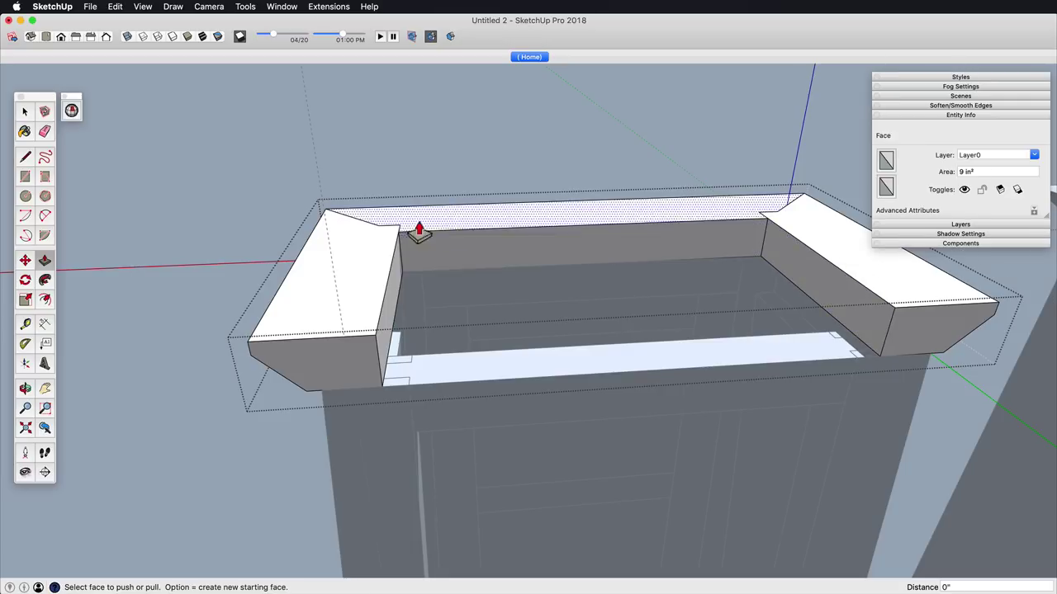
key(e)
drag(388, 217, 371, 236)
Step: Place a horizontal guide across the crown frame's rear end face, measured up from its bottom edge
middle_drag(703, 279, 467, 299)
scroll(467, 298, up, 5)
shift+middle_drag(289, 296, 613, 293)
scroll(500, 333, up, 3)
middle_drag(502, 337, 466, 244)
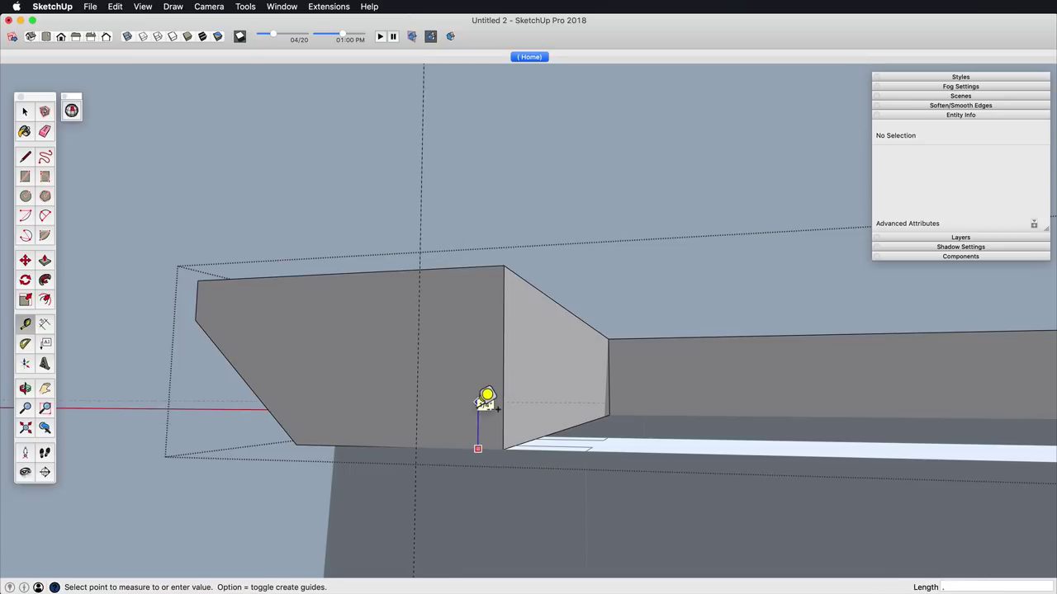
key(space)
click(491, 391)
shift+middle_drag(490, 391, 472, 398)
mouse_move(472, 399)
middle_down()
mouse_move(453, 335)
mouse_move(467, 408)
middle_up()
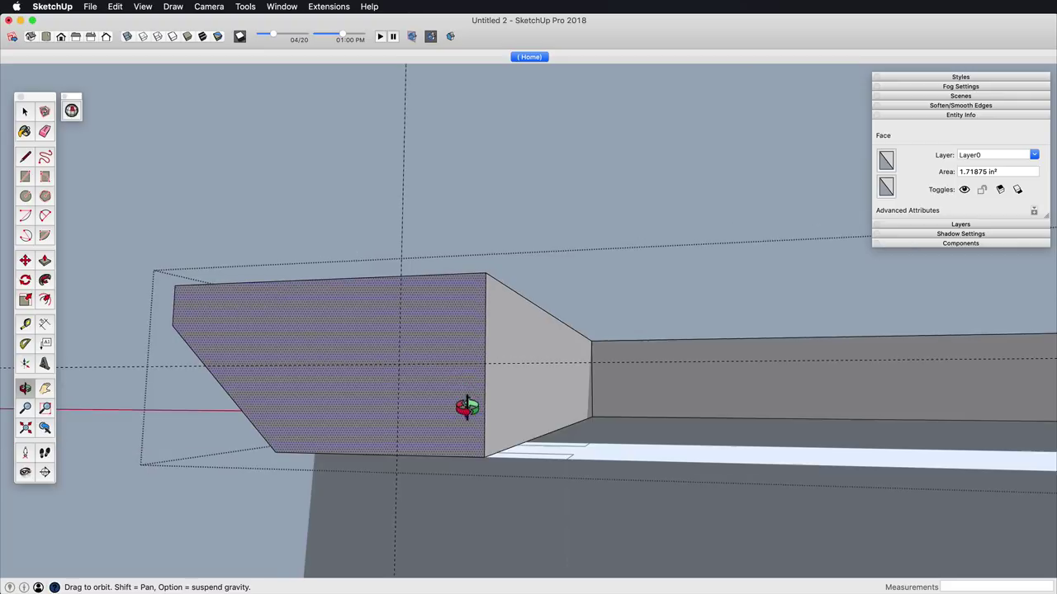
Step: Use the crown frame's three inner top edges to form a rebate along the lower inside faces, up to the horizontal guide
key(space)
middle_drag(494, 326, 504, 380)
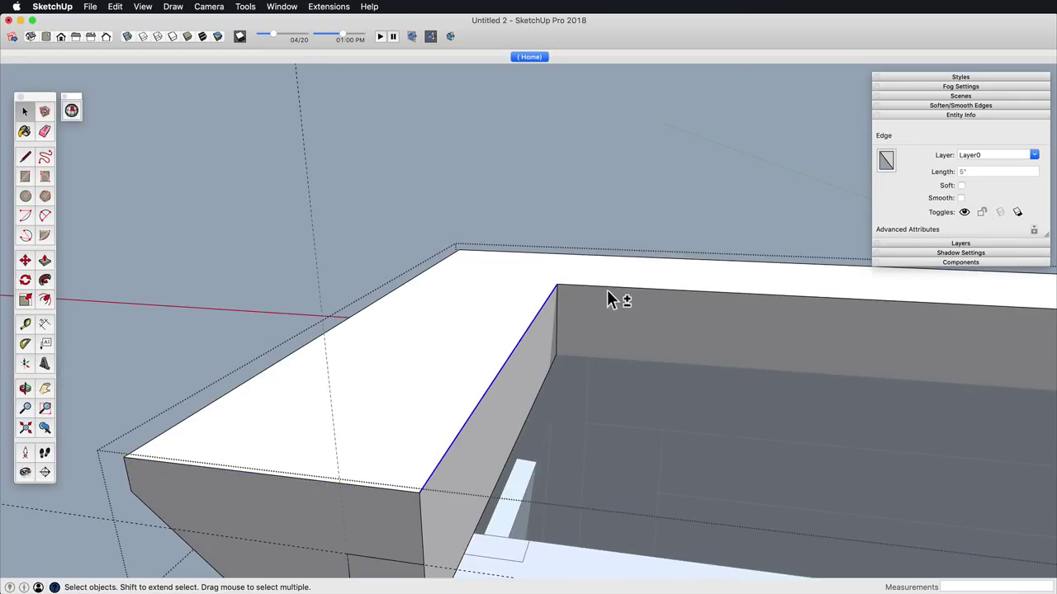
shift+click(608, 290)
scroll(603, 433, down, 4)
shift+middle_drag(603, 434, 347, 383)
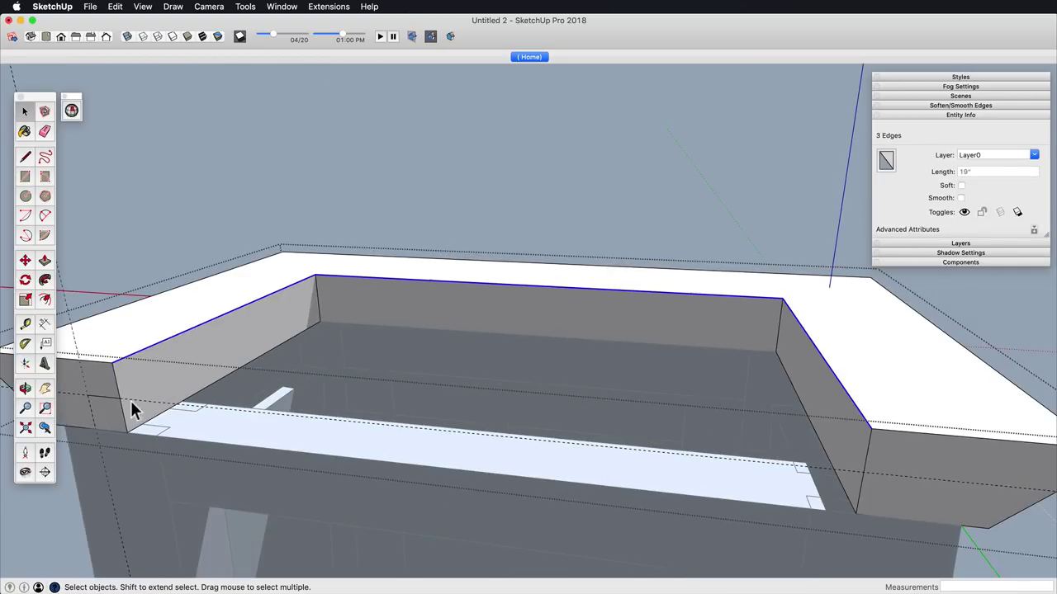
key(Delete)
key(e)
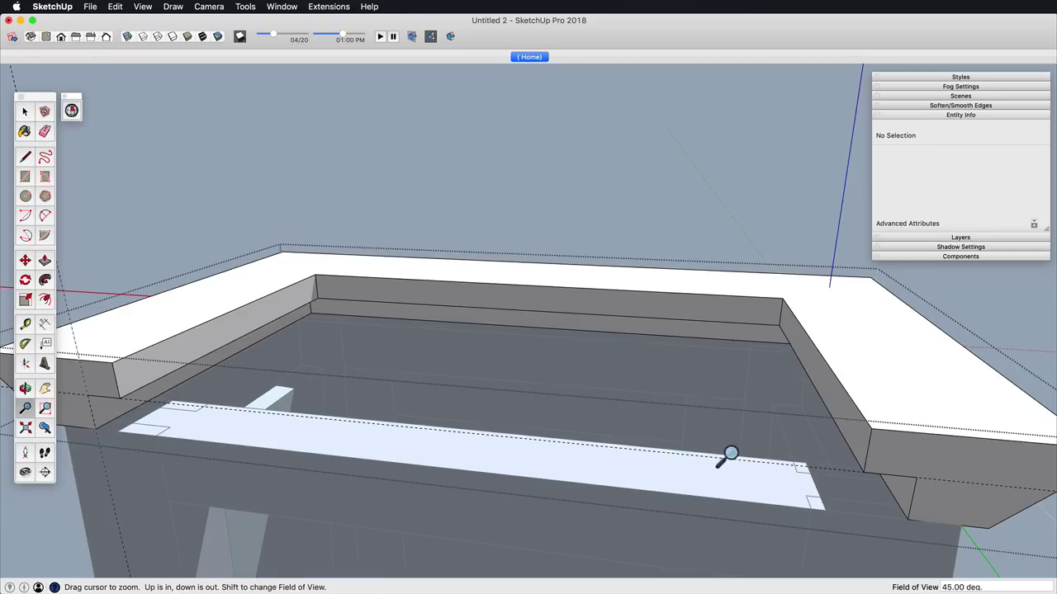
middle_drag(730, 457, 593, 405)
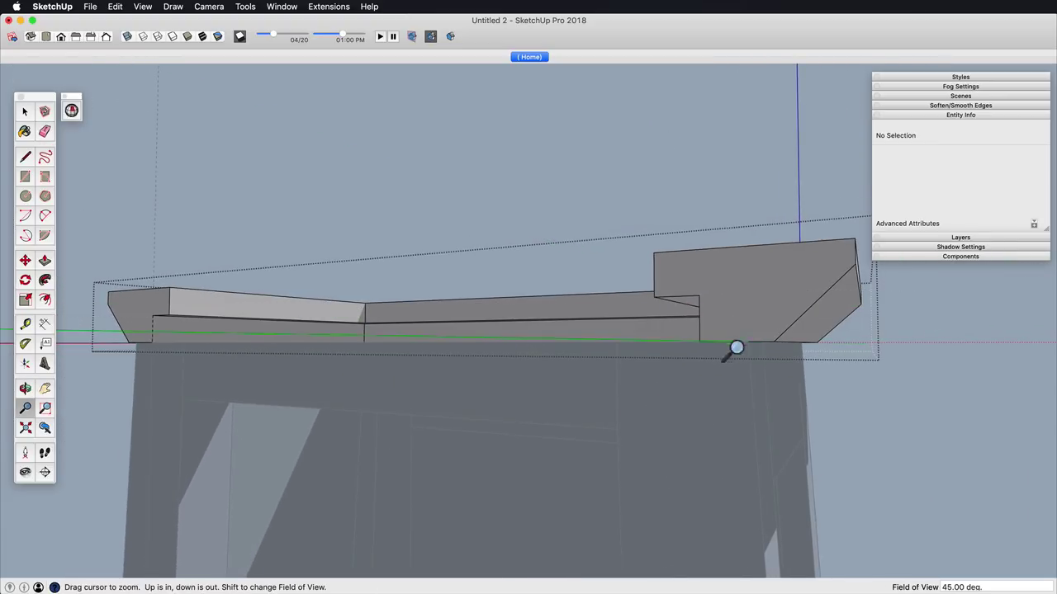
Step: Close the crown frame group and form a top panel by extruding a rectangle on one inner rebate wall across to the opposite side
middle_drag(737, 348, 660, 507)
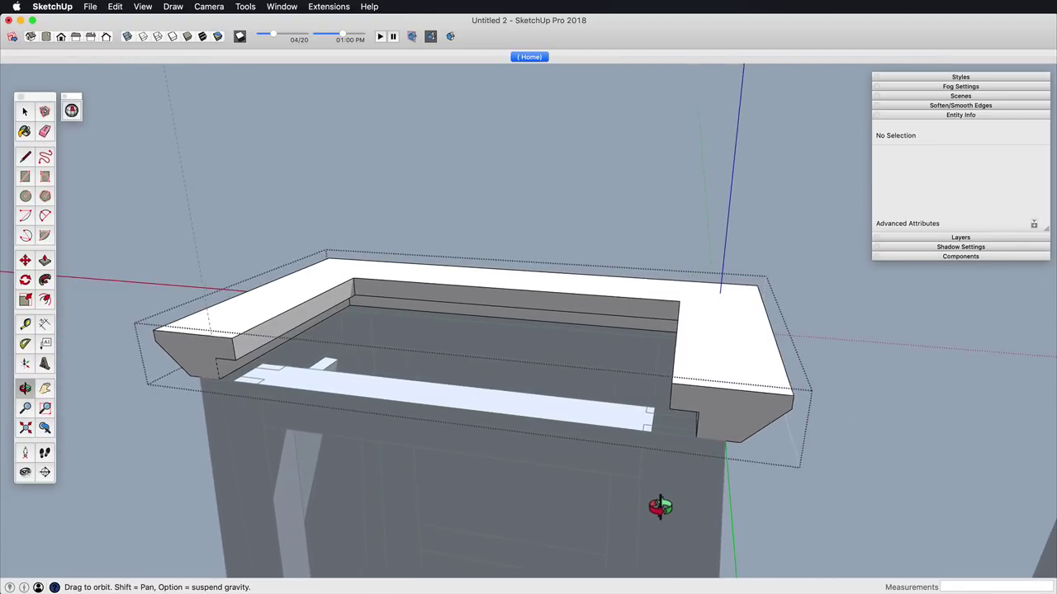
click(608, 233)
middle_drag(328, 397, 349, 413)
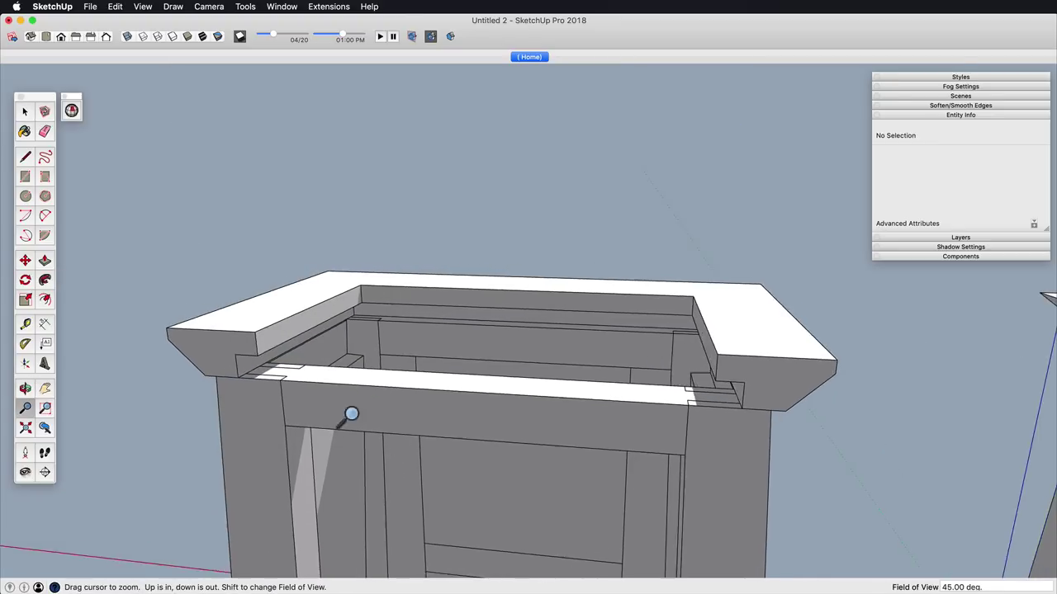
scroll(284, 343, up, 5)
shift+middle_drag(285, 342, 459, 238)
key(r)
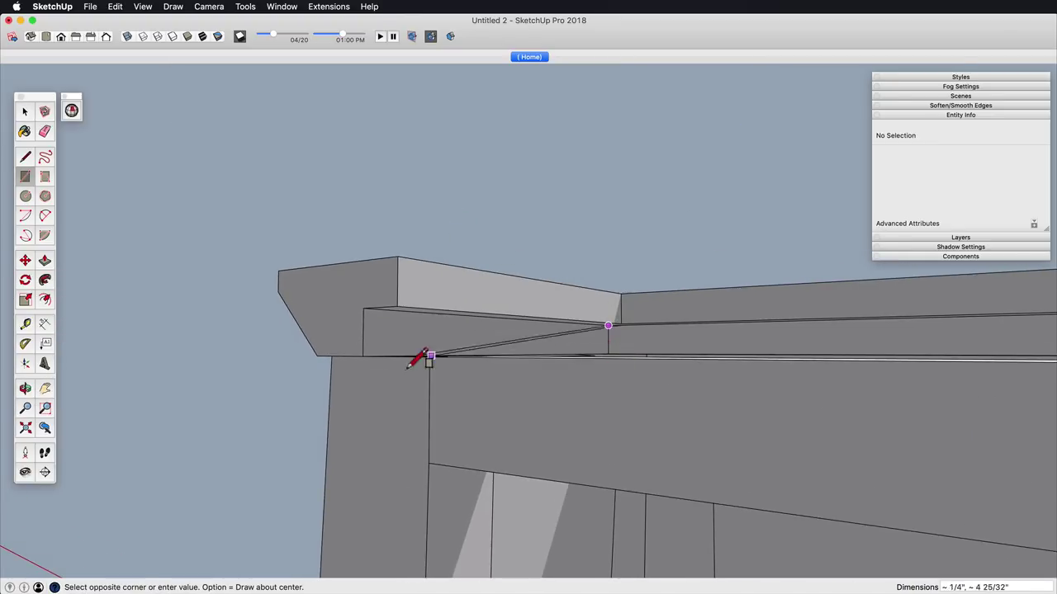
key(p)
click(410, 347)
shift+middle_drag(569, 450, 175, 456)
click(560, 301)
Step: Select the whole top panel inside the crown frame and make it a group
key(space)
triple_click(532, 322)
middle_drag(533, 322, 493, 404)
triple_click(493, 401)
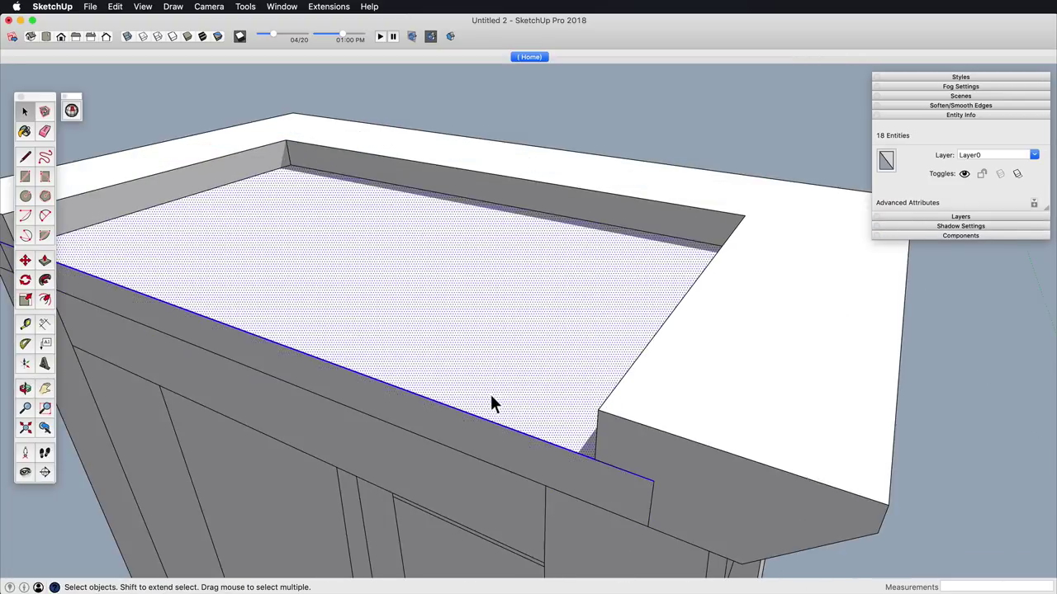
key(g)
Step: Examine the detailed cabinet with its crown and top panel alongside the simple block cabinet
scroll(541, 297, down, 1)
scroll(541, 297, down, 5)
middle_drag(541, 299, 708, 278)
scroll(387, 368, down, 3)
click(708, 278)
scroll(518, 450, down, 3)
mouse_move(519, 463)
shift+middle_down()
mouse_move(521, 441)
mouse_move(719, 437)
mouse_move(476, 427)
mouse_move(391, 438)
mouse_move(443, 420)
mouse_move(493, 434)
mouse_move(535, 401)
mouse_move(524, 401)
mouse_move(785, 382)
mouse_move(502, 458)
mouse_move(568, 396)
mouse_move(538, 465)
shift+middle_up()
scroll(523, 405, up, 3)
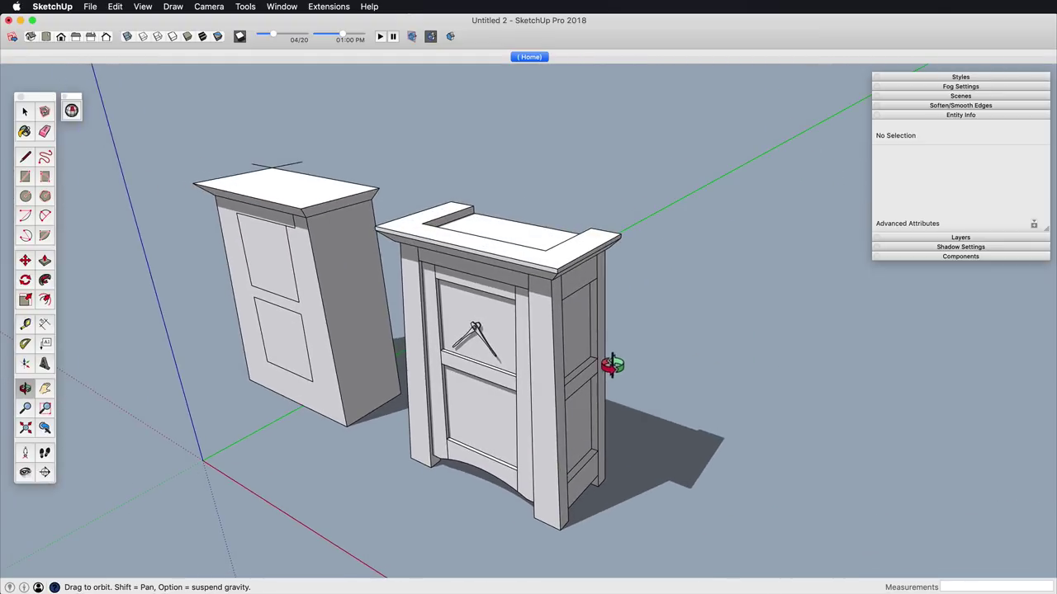
scroll(562, 360, up, 3)
shift+middle_drag(561, 360, 530, 420)
scroll(537, 408, down, 2)
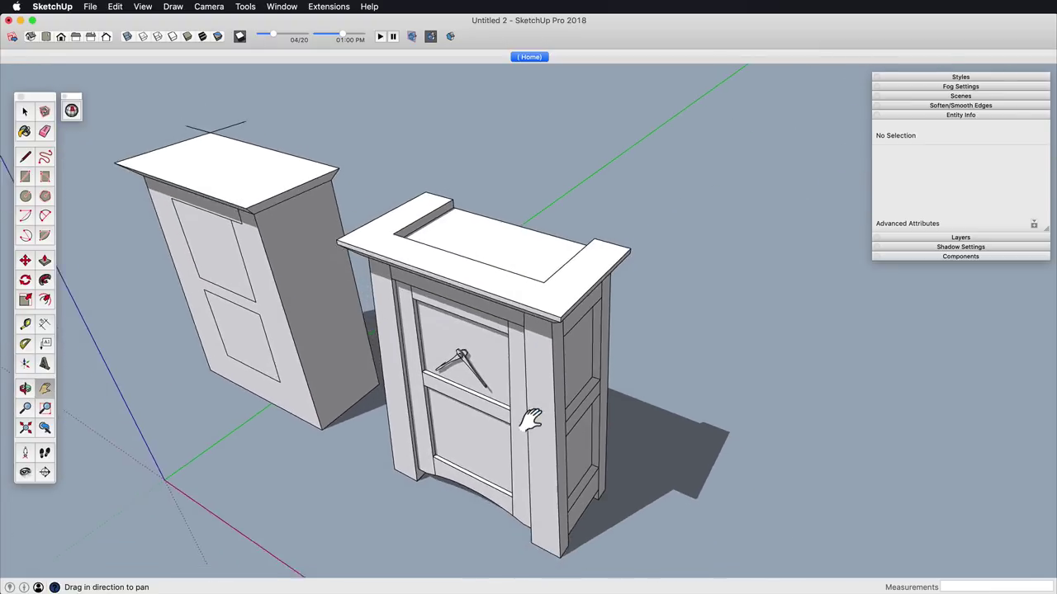
middle_drag(522, 487, 511, 374)
middle_drag(505, 322, 430, 309)
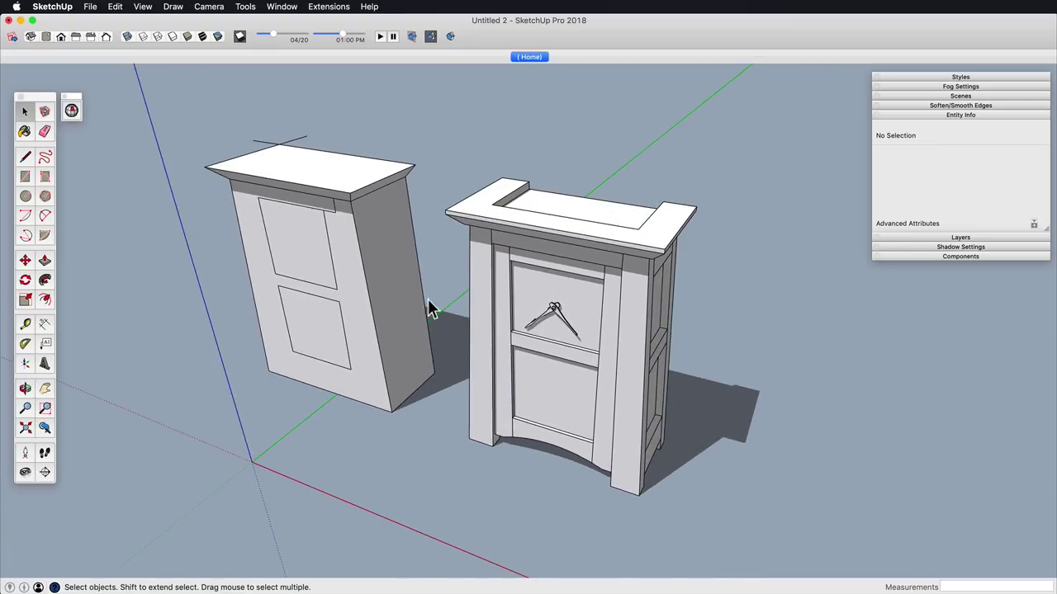
Step: Erase the simple block cabinet and its leftover lines, keeping only the detailed cabinet
right_click(293, 138)
click(321, 178)
key(e)
drag(321, 148, 329, 256)
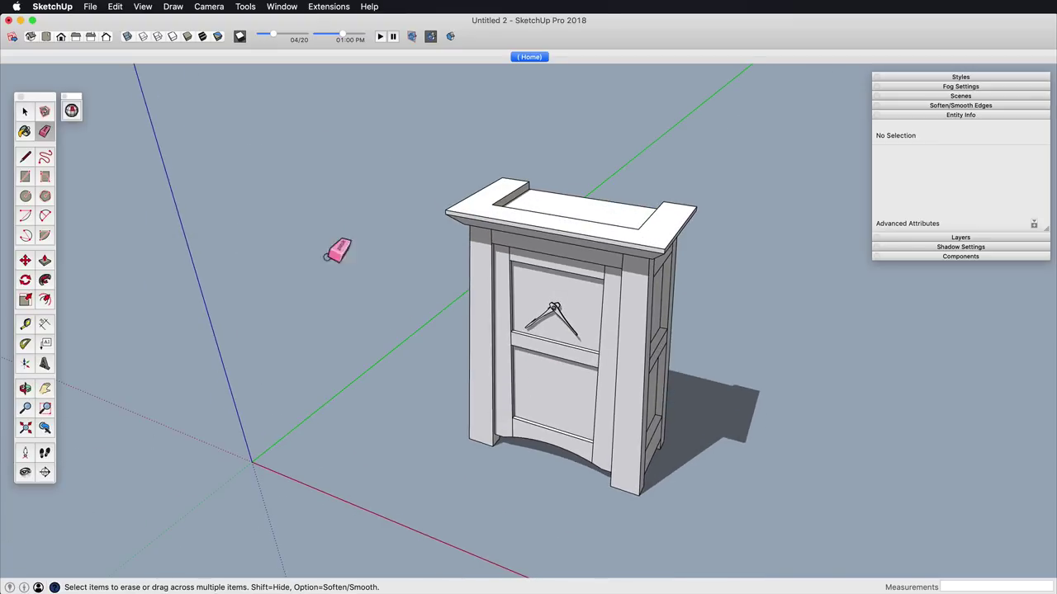
Step: Open the crown frame and create a separate straight molding strip with the frame's end profile, away from the cabinet along the red axis
mouse_move(461, 437)
shift+middle_down()
mouse_move(465, 267)
mouse_move(460, 302)
mouse_move(668, 299)
mouse_move(540, 427)
mouse_move(560, 311)
mouse_move(534, 332)
mouse_move(628, 420)
mouse_move(653, 404)
mouse_move(535, 388)
mouse_move(518, 388)
mouse_move(518, 423)
mouse_move(521, 355)
shift+middle_up()
scroll(540, 427, up, 5)
scroll(521, 355, down, 1)
scroll(521, 355, down, 5)
middle_drag(596, 324, 598, 413)
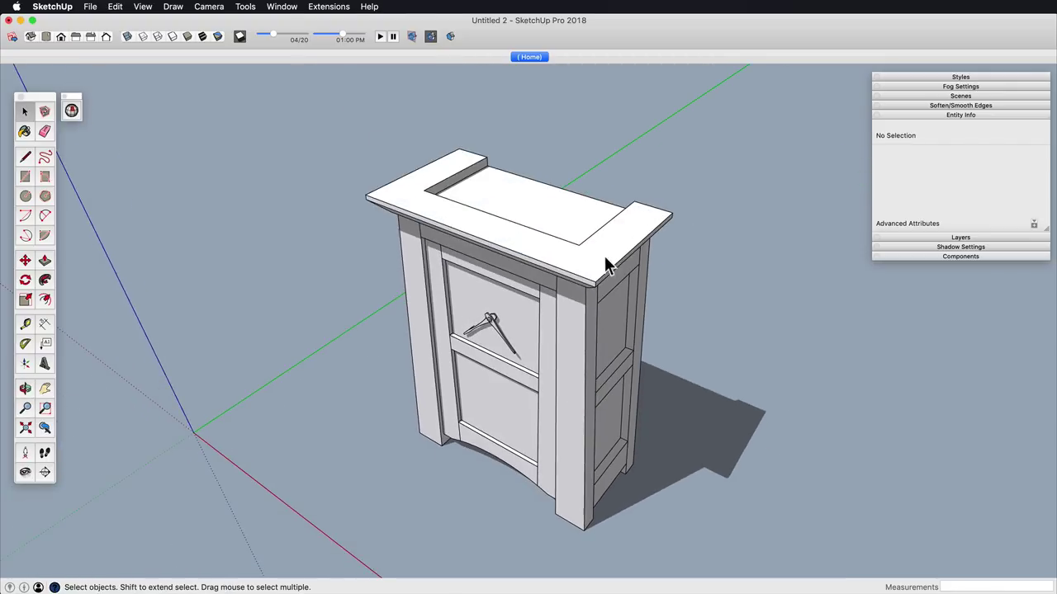
click(604, 258)
middle_drag(604, 262, 499, 368)
double_click(567, 247)
click(574, 251)
click(342, 303)
key(p)
click(478, 355)
Step: Draw a thin rectangle beside the molding strip, extrude it into an upright block and make it a group
middle_drag(412, 252, 343, 428)
shift+middle_drag(601, 352, 514, 395)
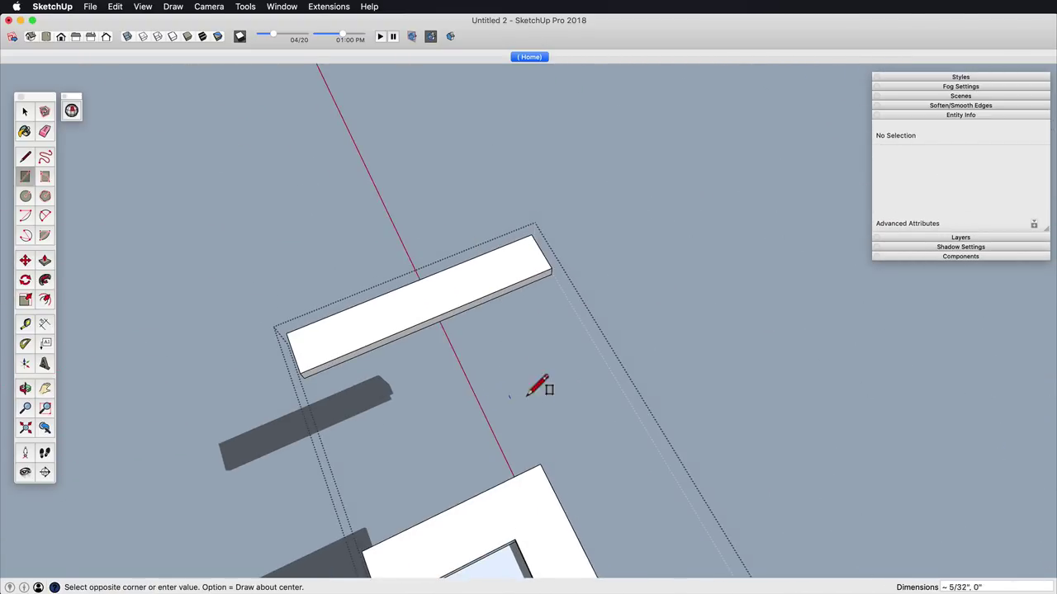
key(p)
click(581, 355)
click(603, 300)
key(space)
triple_click(588, 335)
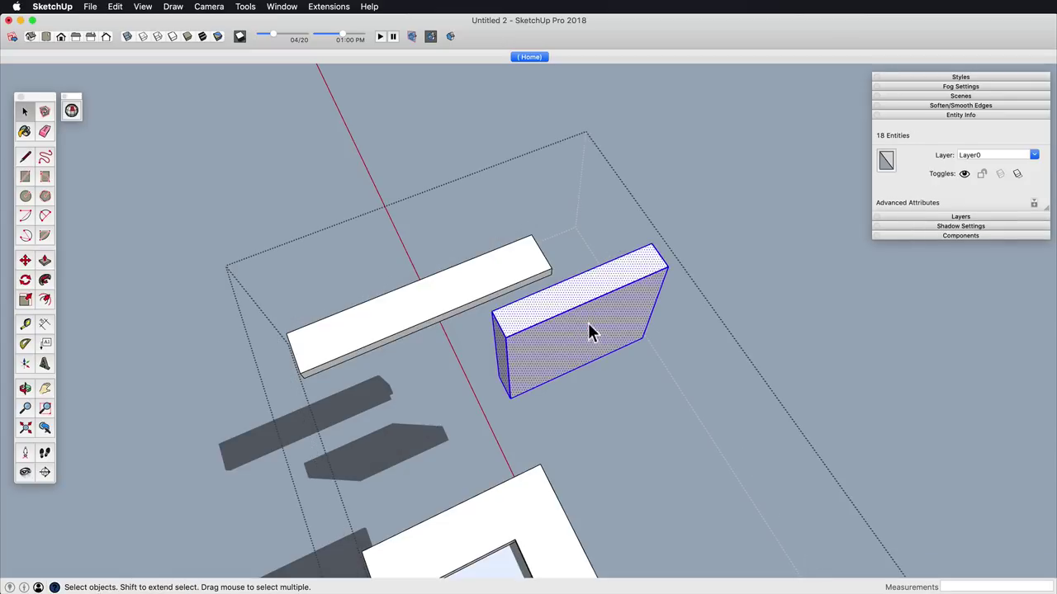
key(g)
Step: Rotate the block diagonally and move it so it cuts through the end of the molding strip
middle_drag(587, 324, 571, 394)
click(655, 307)
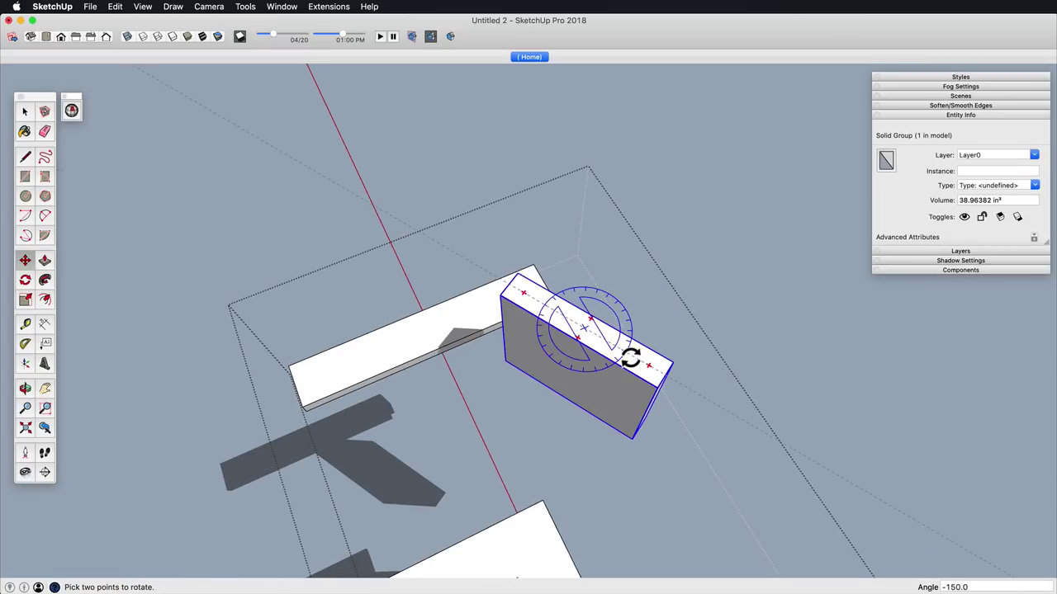
click(637, 348)
middle_drag(611, 393, 601, 297)
click(657, 442)
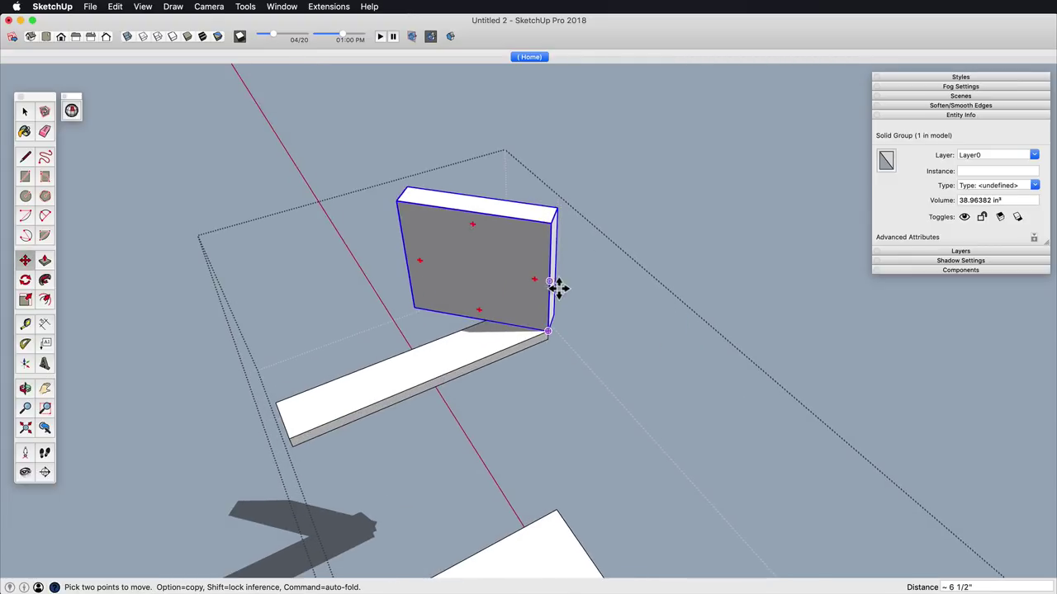
shift+middle_drag(558, 327, 587, 359)
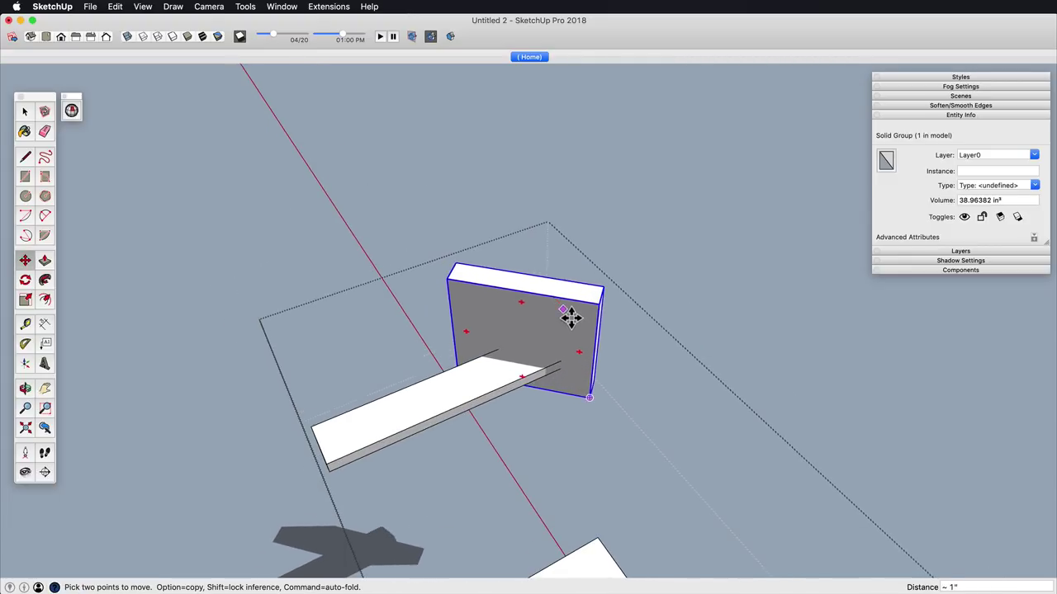
middle_drag(572, 318, 524, 264)
scroll(554, 312, up, 3)
Step: Open the diagonal block for editing and pull its outer face well clear of the molding strip
key(space)
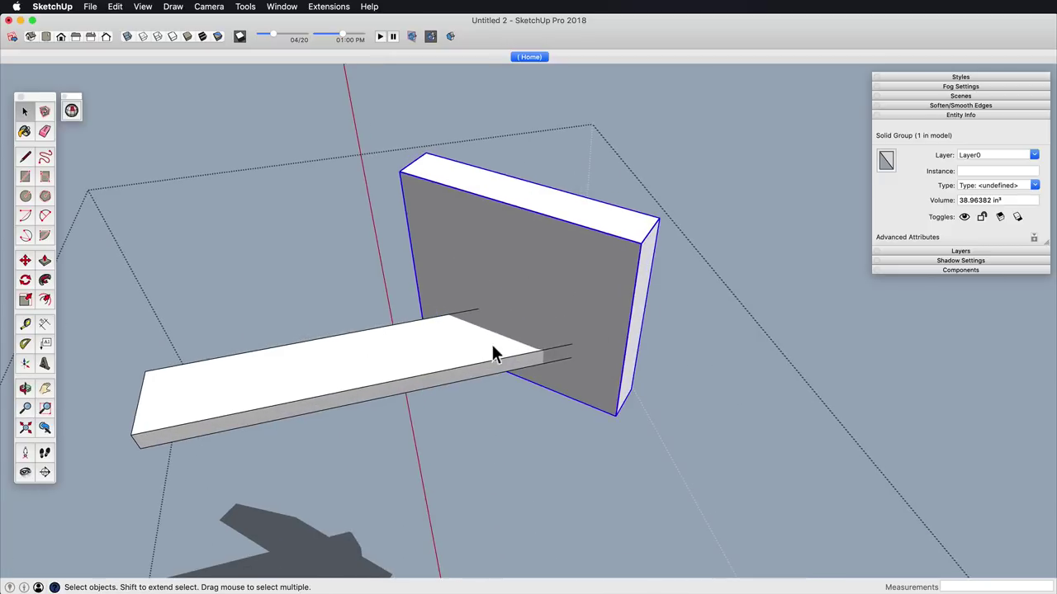
click(494, 346)
click(584, 306)
middle_drag(595, 297, 324, 299)
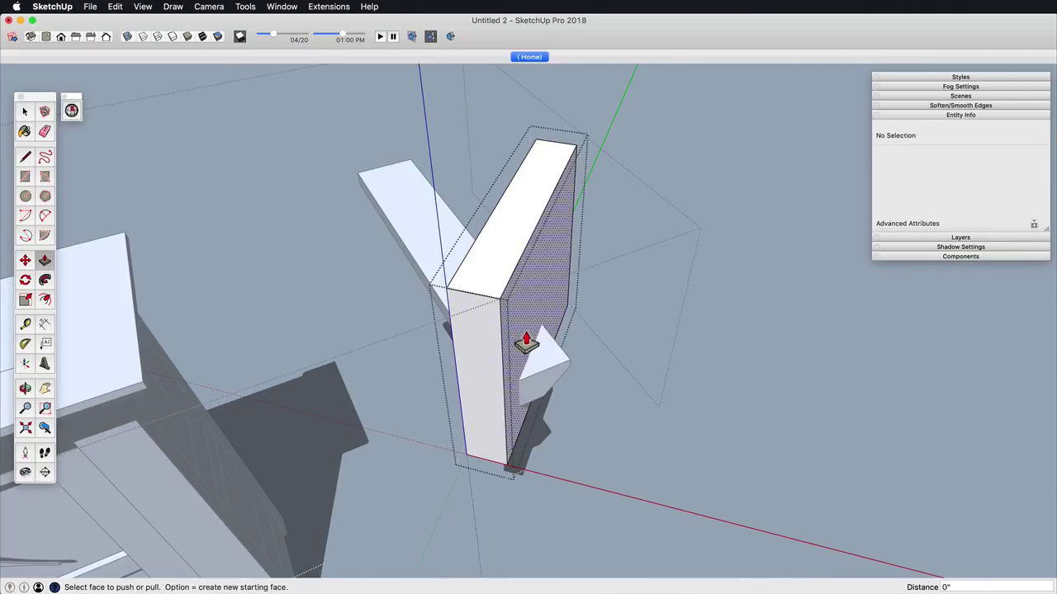
drag(531, 337, 432, 358)
shift+middle_drag(432, 358, 646, 434)
key(space)
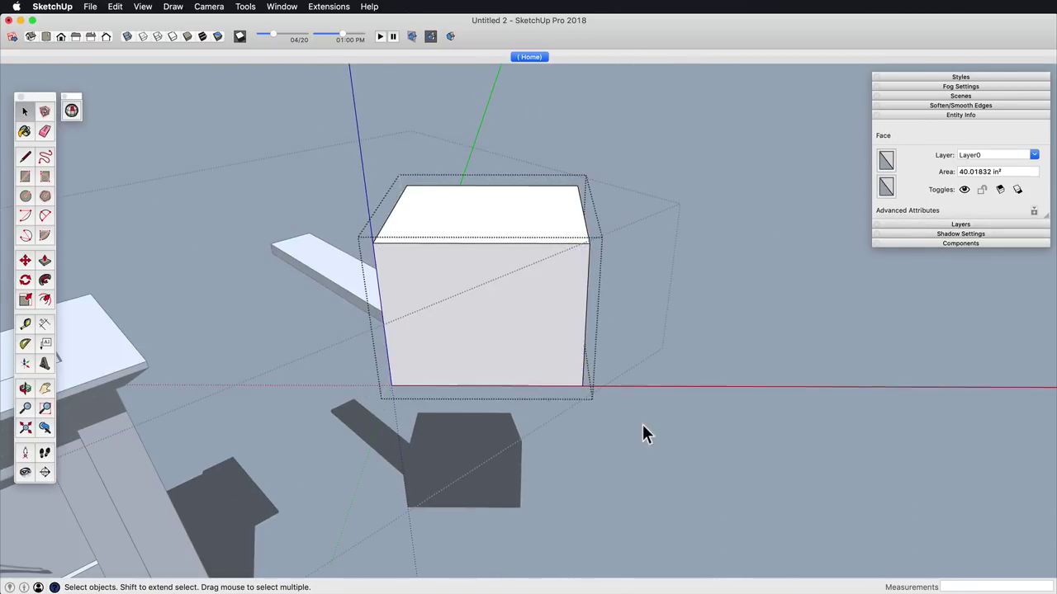
Step: Delete the block's other faces and edges, keeping a single diagonal face that crosses the molding strip, and select its group
drag(644, 426, 541, 168)
key(Delete)
middle_drag(498, 383, 673, 482)
click(642, 370)
click(643, 370)
double_click(535, 346)
click(535, 345)
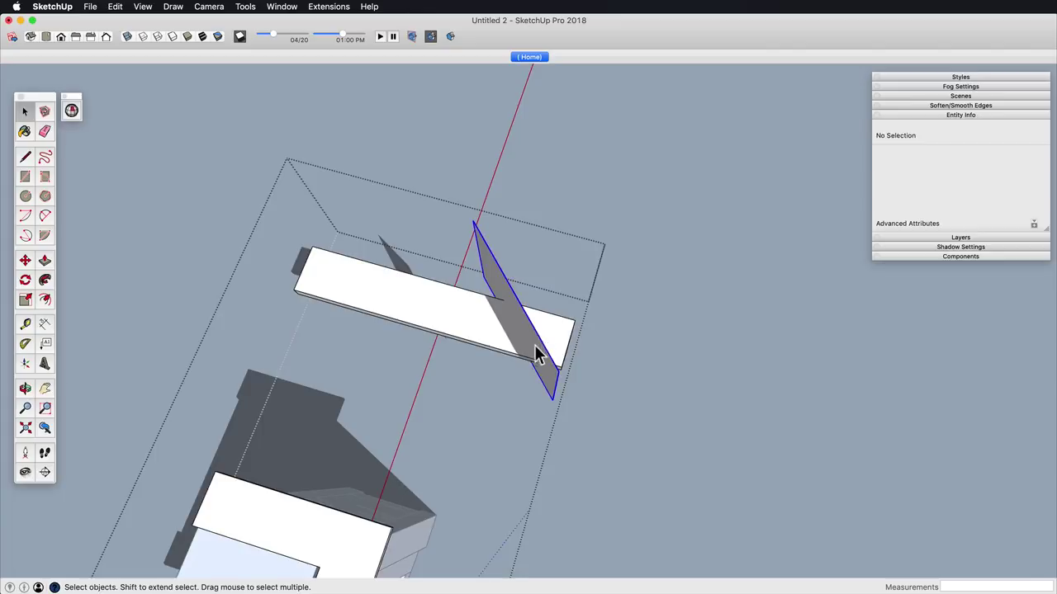
Step: Rotate the cutting face to an angle of -135 degrees across the strip's end and explode its group
middle_drag(534, 344, 575, 370)
scroll(575, 371, up, 4)
key(m)
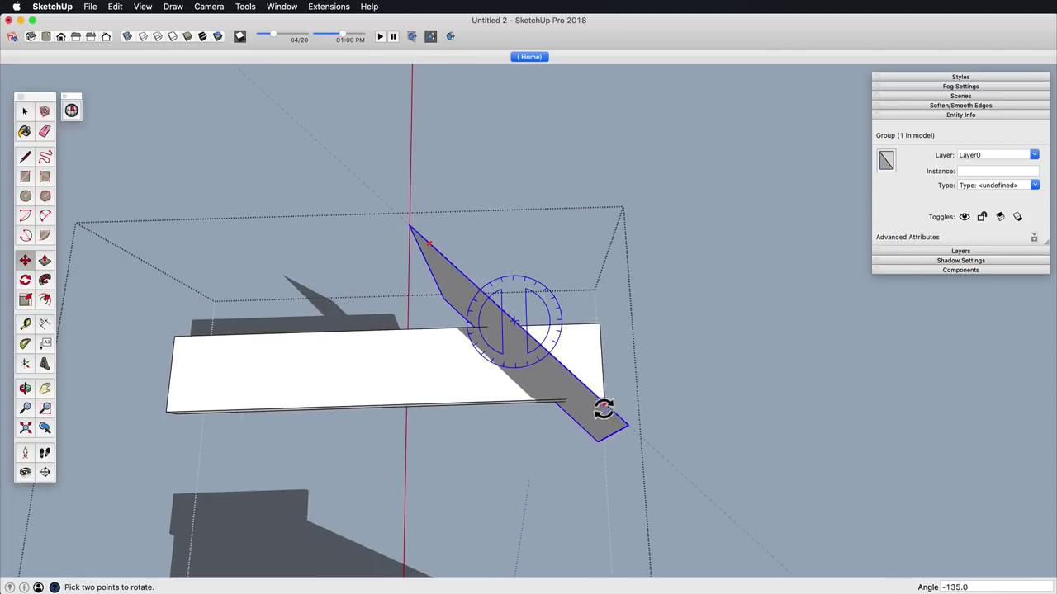
middle_drag(546, 381, 613, 272)
key(x)
middle_drag(569, 408, 557, 223)
Step: Intersect the diagonal face with the model and delete the strip's end beyond it
key(space)
right_click(557, 329)
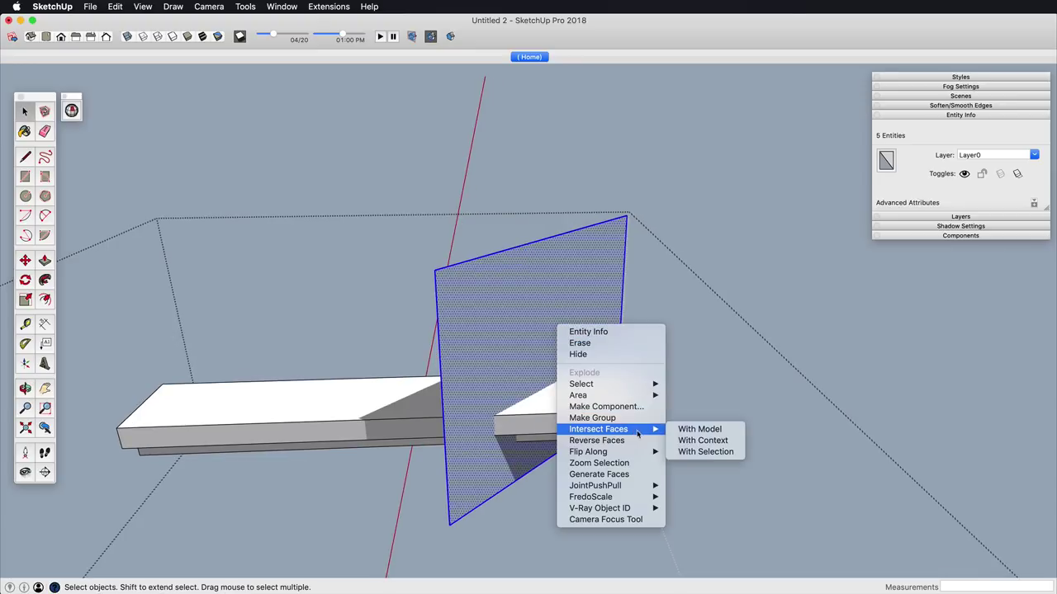
click(696, 430)
middle_drag(561, 383, 702, 445)
drag(696, 474, 614, 303)
key(Delete)
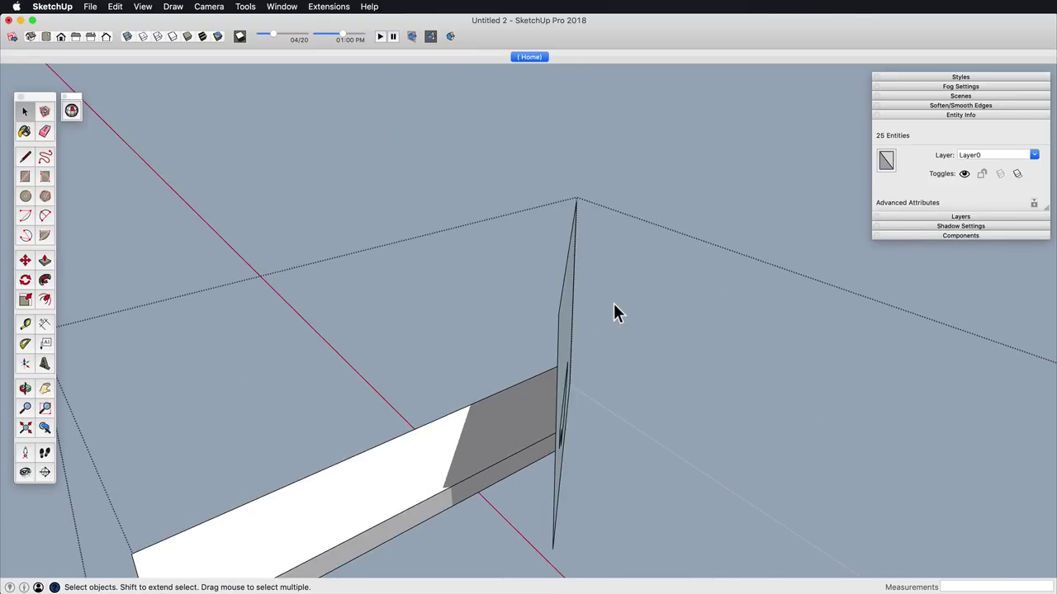
Step: Erase the excess of the diagonal plane around the strip, leaving only the mitered end face
key(e)
drag(589, 258, 565, 253)
drag(589, 435, 551, 523)
mouse_move(545, 487)
middle_down()
mouse_move(288, 427)
mouse_move(239, 428)
middle_up()
key(space)
click(586, 435)
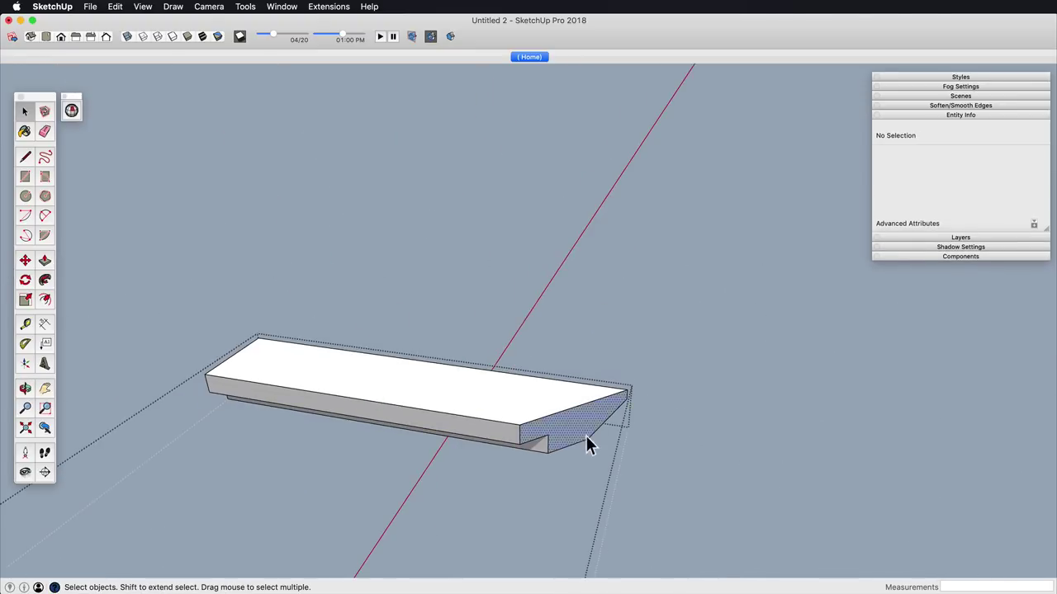
click(586, 444)
Step: Select the complete mitered molding strip and make it a group
middle_drag(573, 385, 426, 454)
scroll(646, 531, down, 4)
click(419, 312)
double_click(493, 345)
click(505, 340)
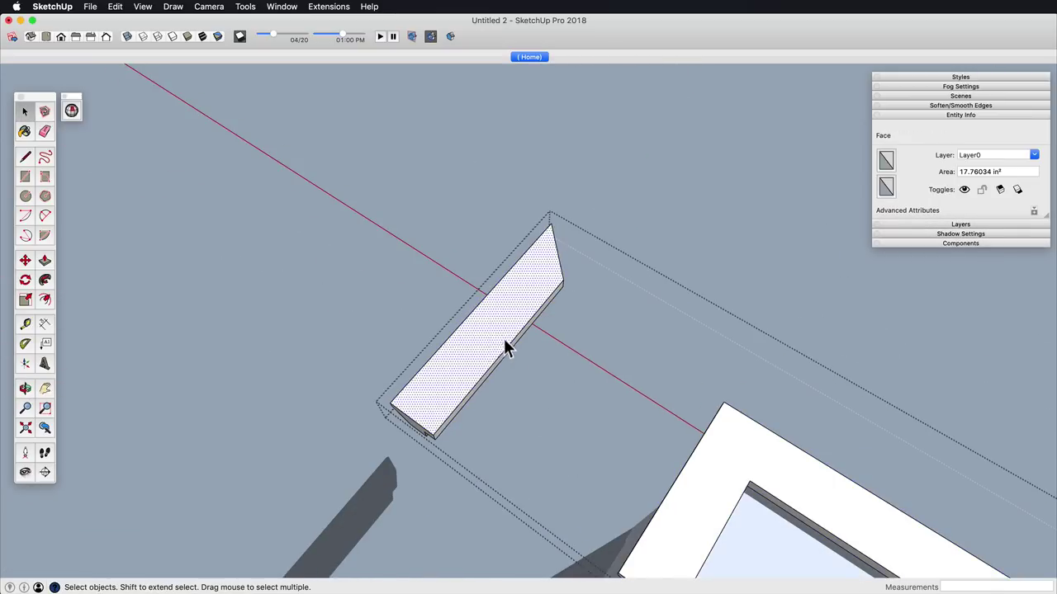
key(super+g)
Step: Copy the mitered strip beside the original and rotate the copy perpendicular to it
middle_drag(562, 385, 424, 415)
key(m)
key(alt)
click(471, 340)
click(583, 432)
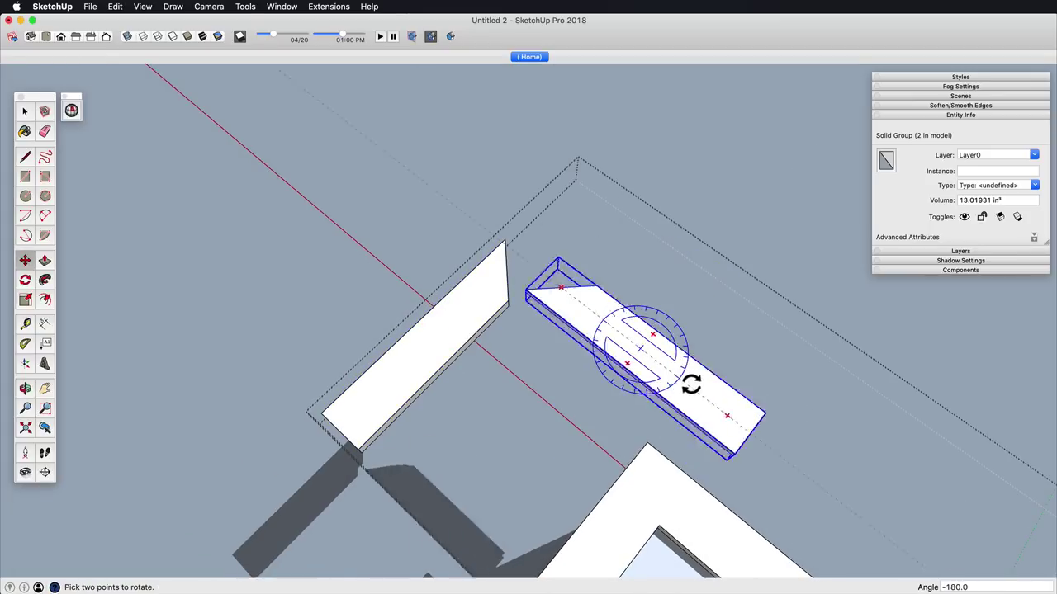
Step: Mirror the rotated copy along the red axis with the Scale tool
middle_drag(688, 378, 507, 209)
scroll(508, 289, up, 3)
key(s)
click(529, 346)
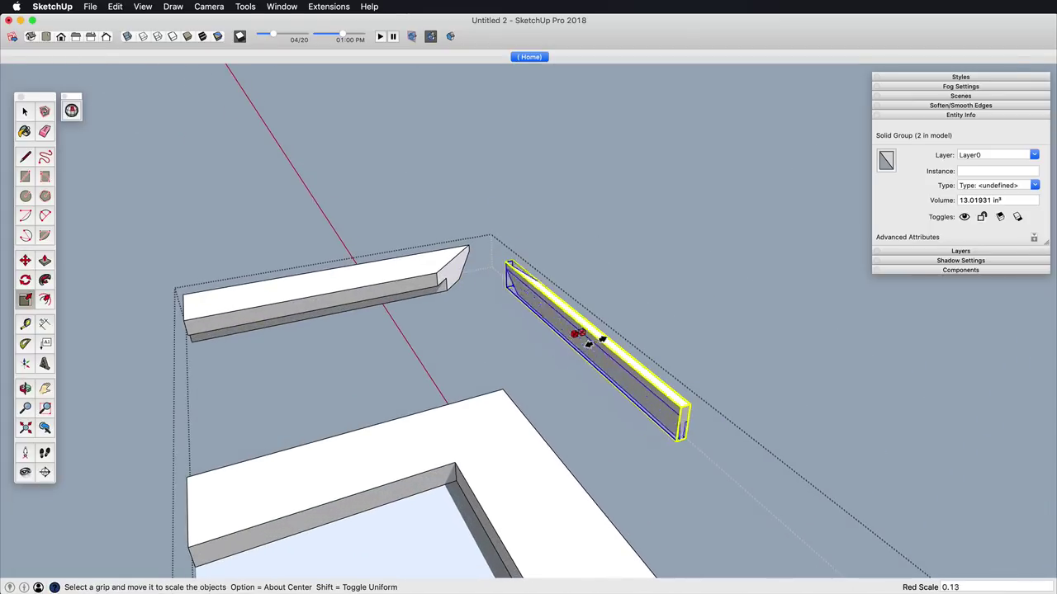
click(644, 333)
Step: Move the mirrored strip so its mitered end meets the original strip's mitered corner
shift+middle_drag(604, 357, 600, 423)
key(m)
click(557, 266)
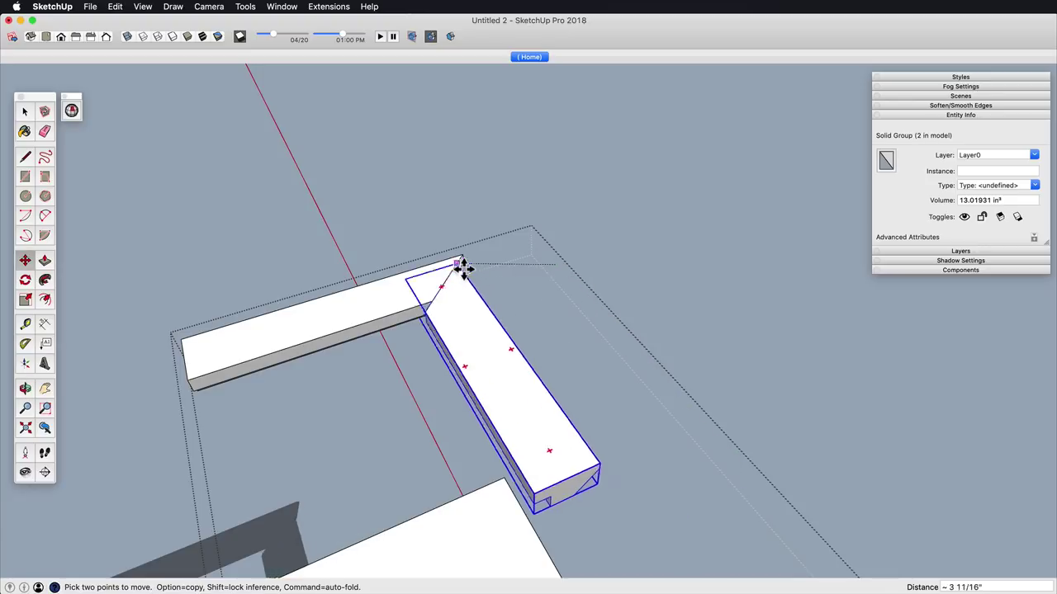
click(464, 257)
scroll(526, 322, down, 3)
middle_drag(519, 484, 537, 320)
key(space)
Step: Copy the mitered side strip, mirror the copy and place it on the opposite side of the corner assembly
click(338, 274)
middle_drag(446, 318, 846, 384)
key(m)
key(alt)
click(634, 327)
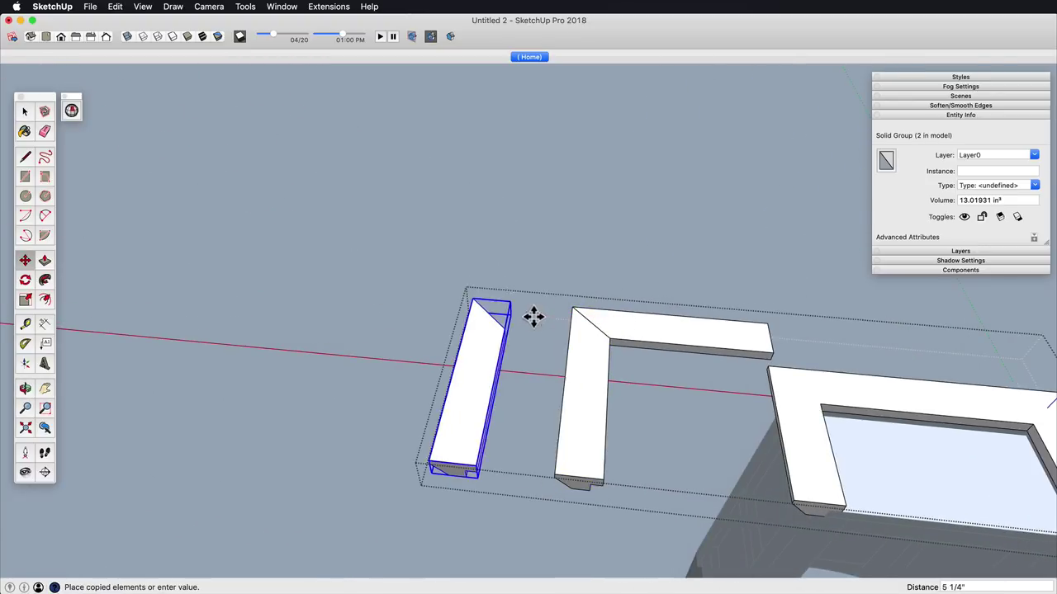
drag(495, 382, 433, 376)
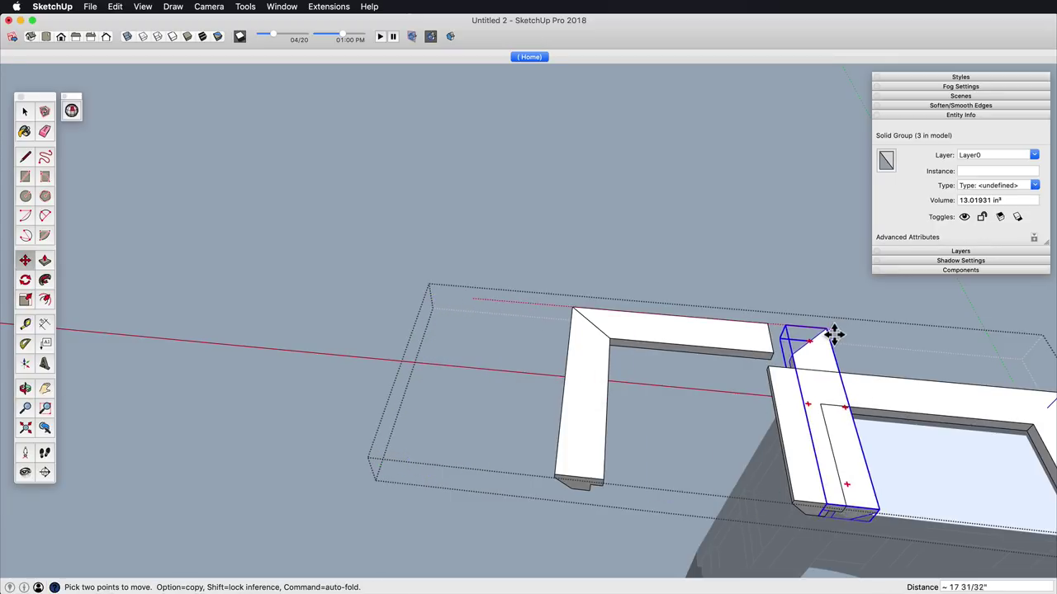
Step: Move all three molding strips together along the red axis, farther away from the crown frame
click(739, 338)
click(435, 308)
key(space)
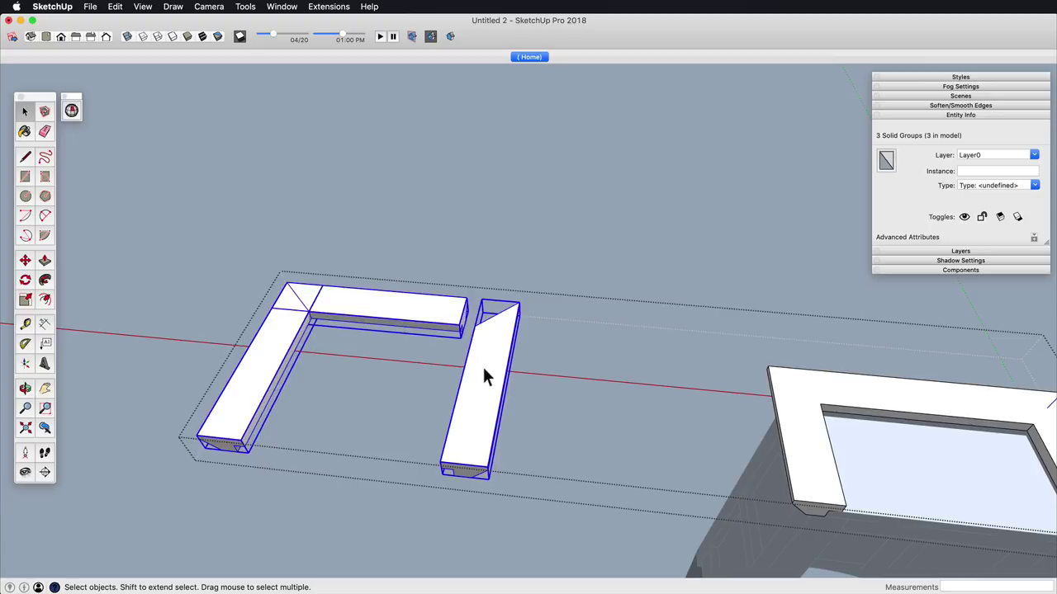
Step: Move the mirrored side strip toward the crown frame to leave room for a longer front strip
click(482, 365)
key(m)
click(489, 388)
click(698, 421)
key(space)
Step: Copy and mirror the front strip, butt the copy against its free end and merge both into one group without a seam
click(528, 290)
shift+middle_drag(509, 307, 544, 356)
key(s)
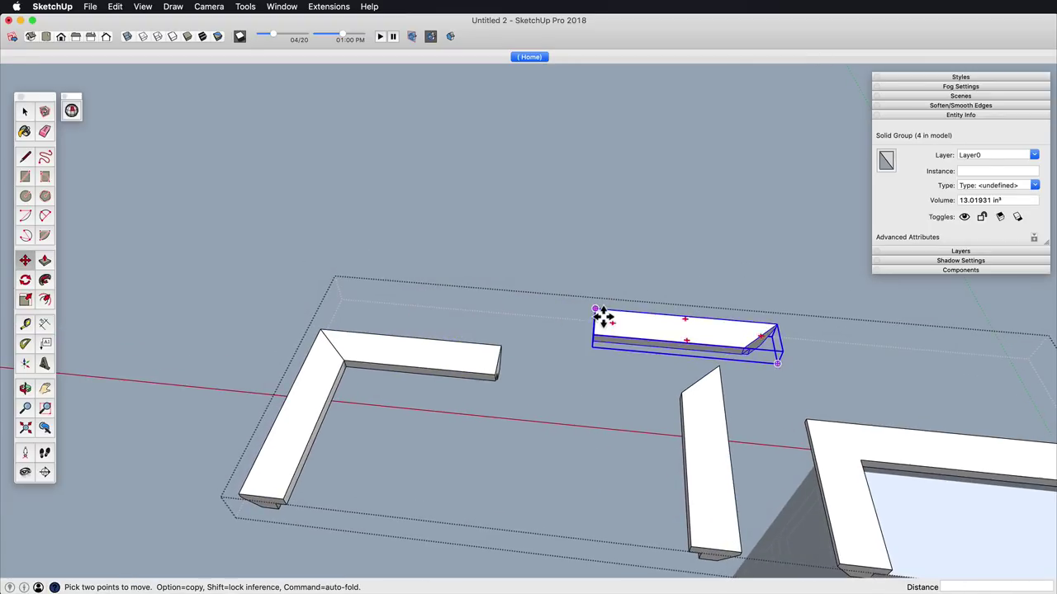
click(596, 310)
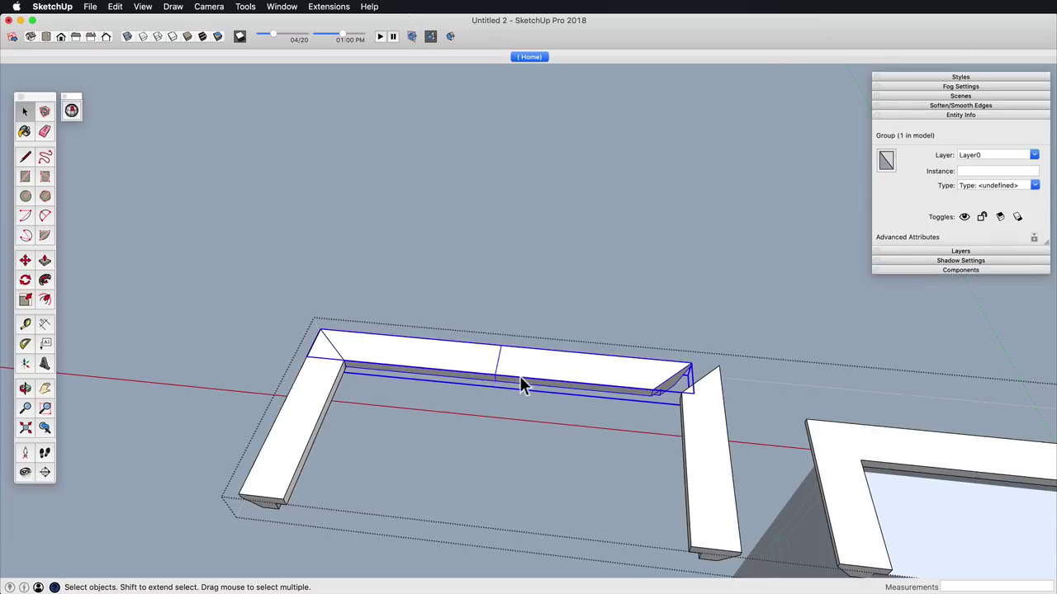
double_click(520, 378)
double_click(573, 306)
scroll(573, 307, down, 4)
shift+middle_drag(698, 454, 570, 394)
Step: Select the long front strip and both side strips and combine them into one group
double_click(520, 344)
click(509, 337)
shift+click(421, 283)
shift+click(289, 318)
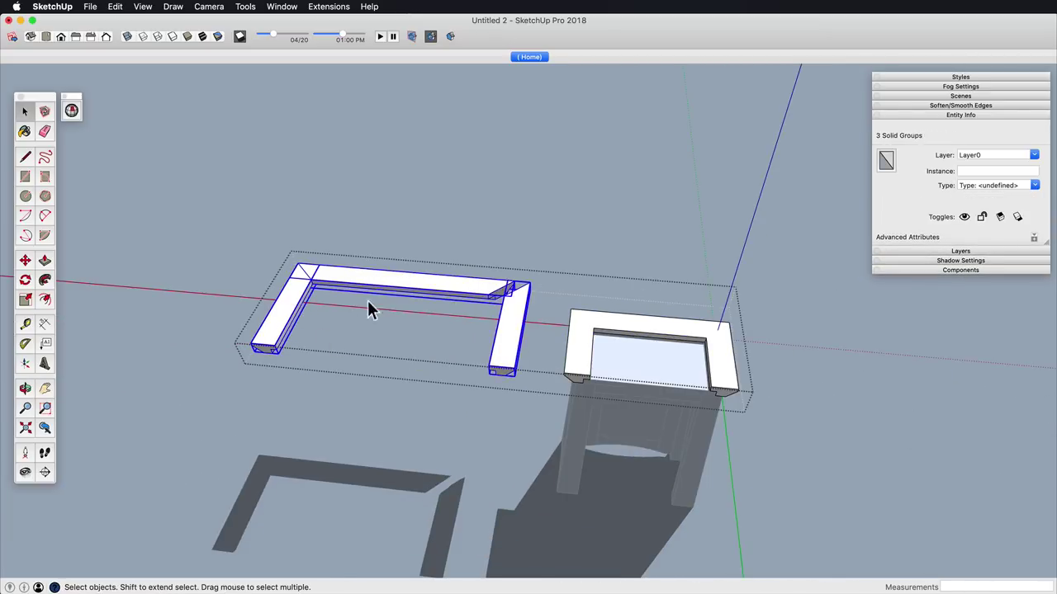
Step: Move the grouped molding strips onto the crown frame, aligning their joined mitered corner with the frame's matching front corner
click(256, 352)
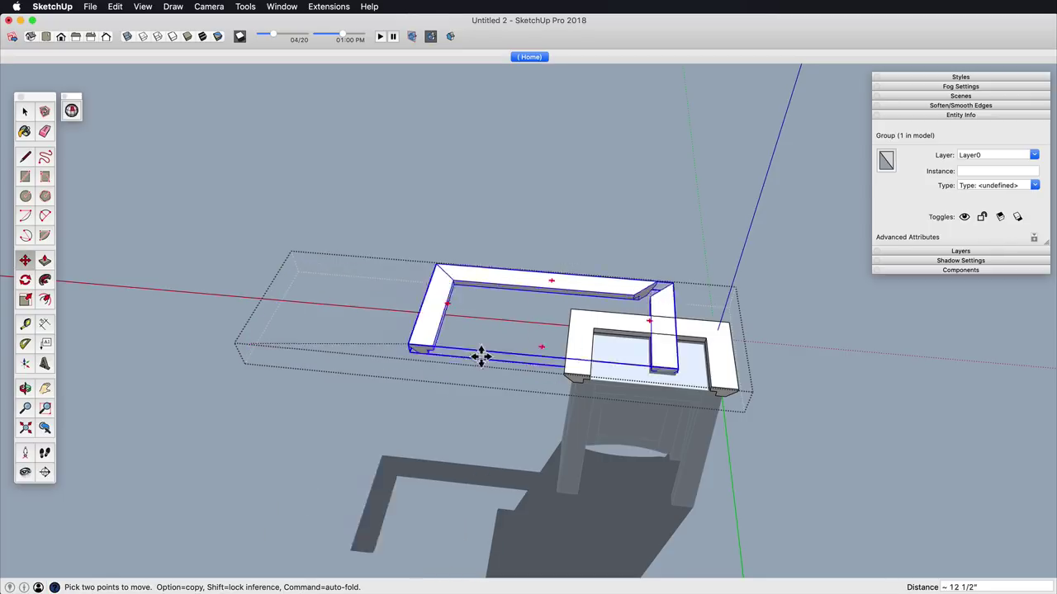
click(574, 379)
middle_drag(575, 378, 363, 384)
shift+middle_drag(363, 384, 568, 383)
scroll(585, 437, up, 5)
shift+middle_drag(538, 327, 447, 386)
click(563, 276)
click(498, 286)
Step: Shorten the front strip by moving its free mitered end to the crown frame's other front corner
shift+middle_drag(500, 293, 718, 363)
shift+middle_drag(718, 363, 606, 342)
key(space)
double_click(691, 350)
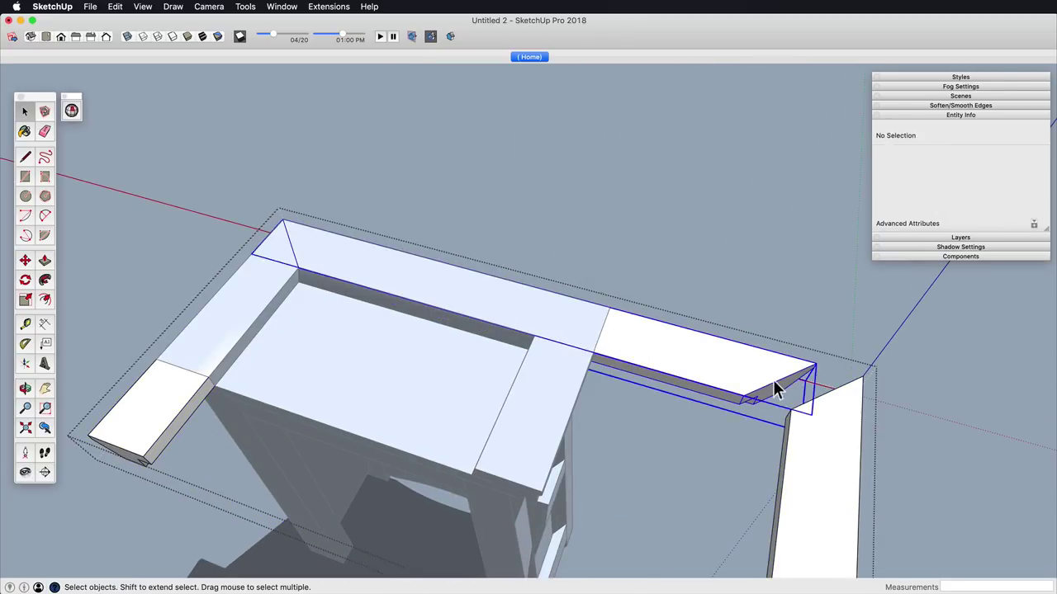
double_click(772, 380)
double_click(775, 383)
key(m)
click(815, 364)
click(610, 310)
scroll(545, 431, down, 3)
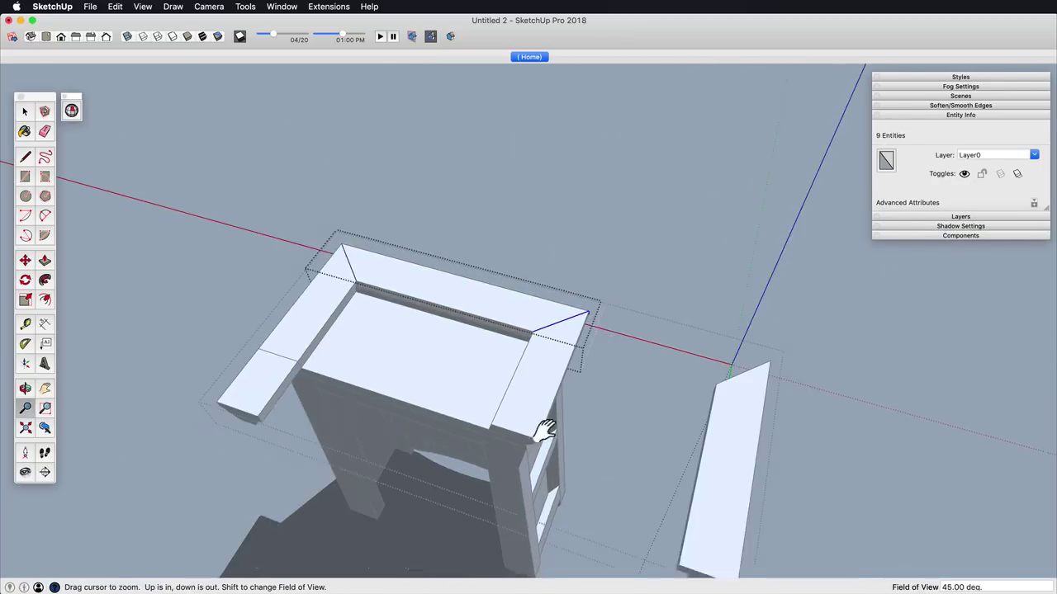
Step: Move the remaining side molding strip onto the crown frame's other front corner, closing its miter against the front strip
shift+middle_drag(545, 431, 556, 397)
key(space)
click(747, 410)
click(749, 418)
key(m)
click(783, 327)
click(602, 279)
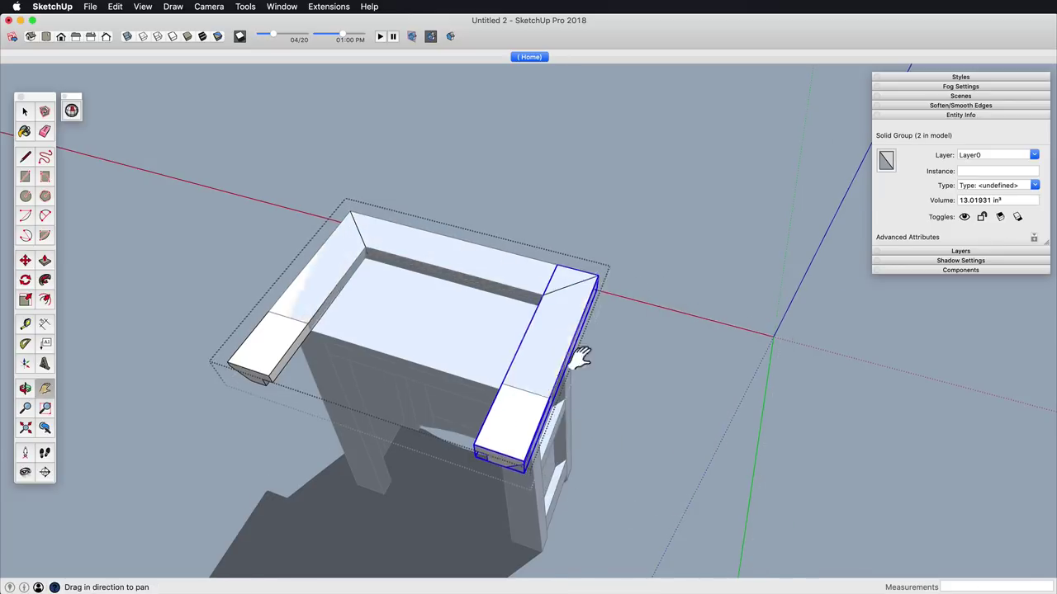
Step: Trim the overhanging rear ends of both side molding strips flush with the back of the cabinet top
middle_drag(580, 358, 535, 291)
key(space)
double_click(550, 328)
key(p)
click(548, 332)
click(566, 309)
key(space)
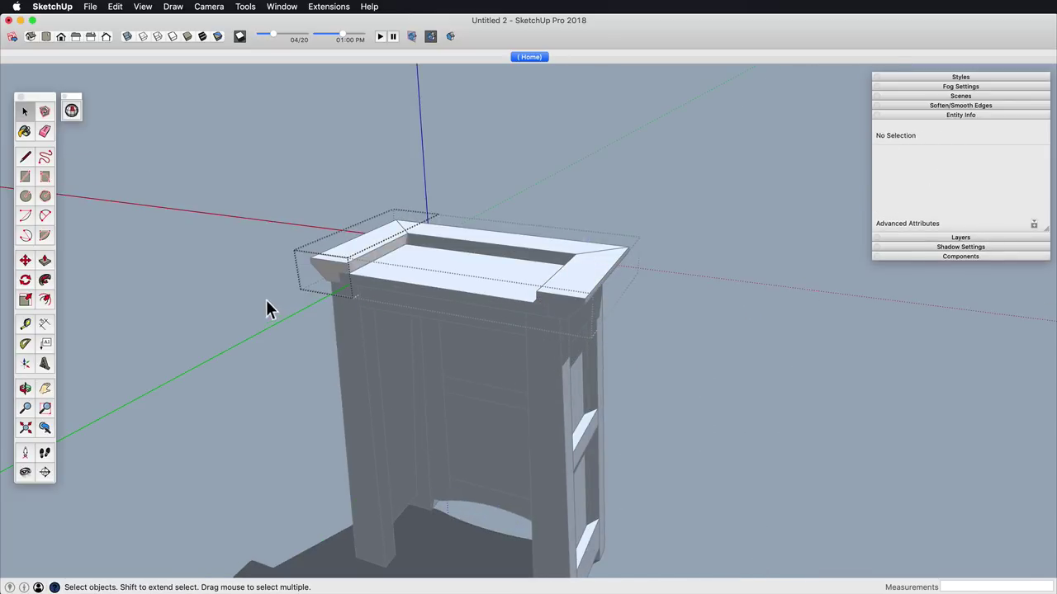
double_click(590, 290)
click(577, 294)
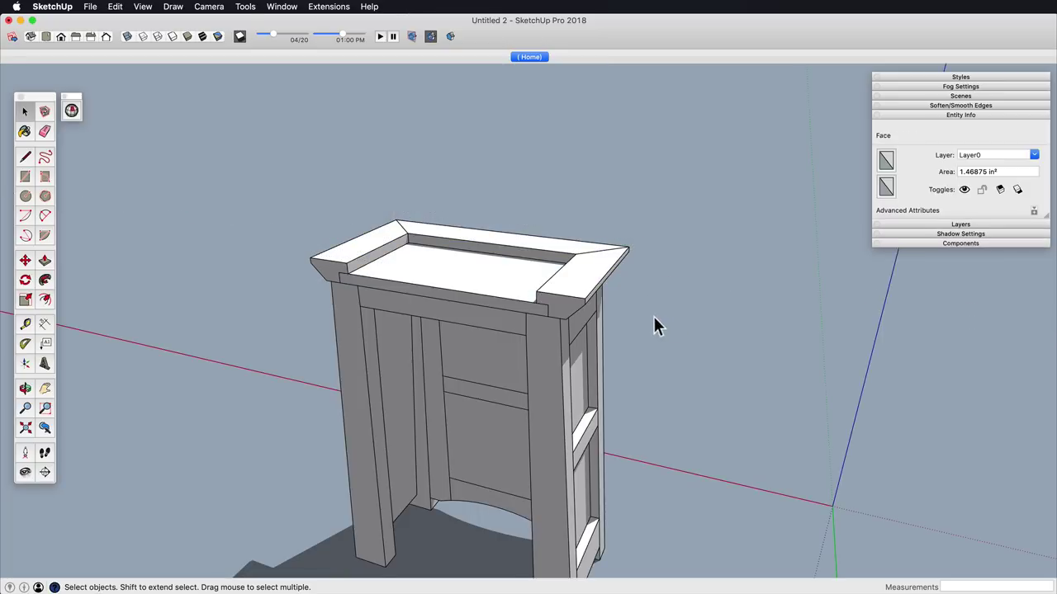
click(567, 295)
key(m)
click(568, 295)
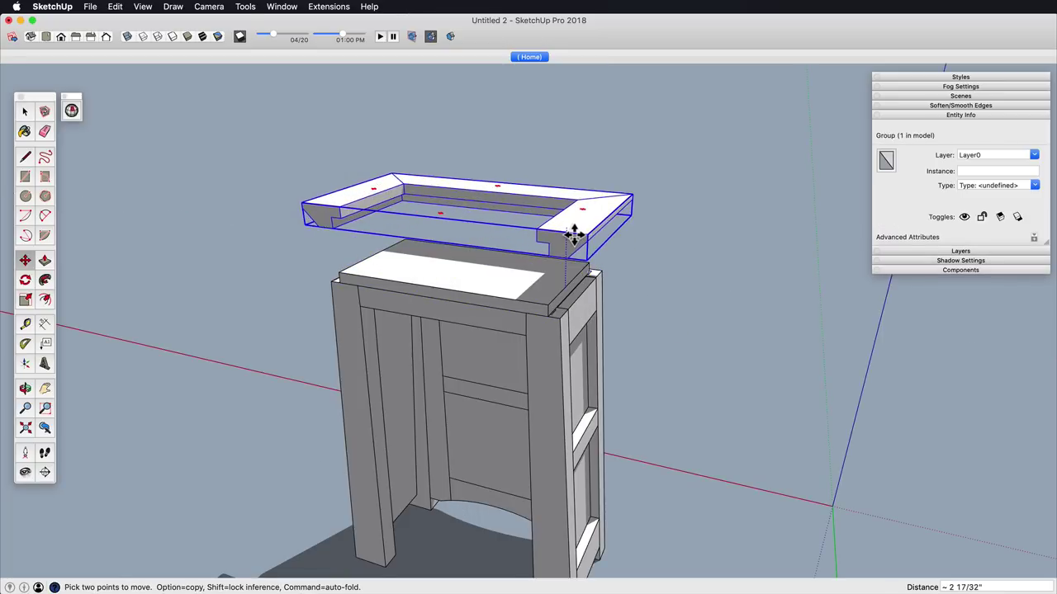
key(space)
double_click(571, 299)
click(569, 303)
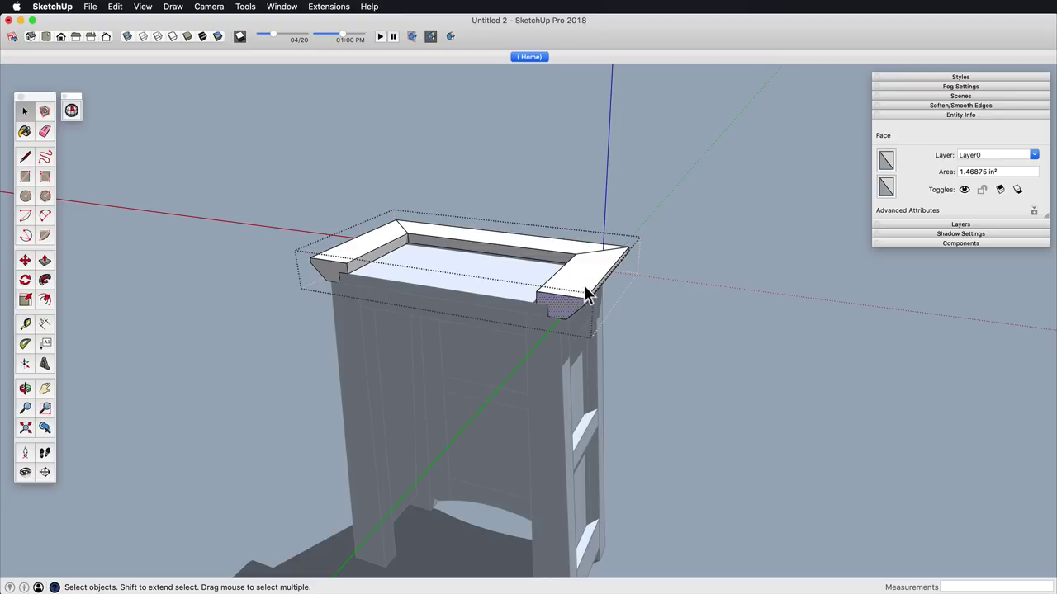
middle_drag(602, 259, 588, 345)
double_click(602, 324)
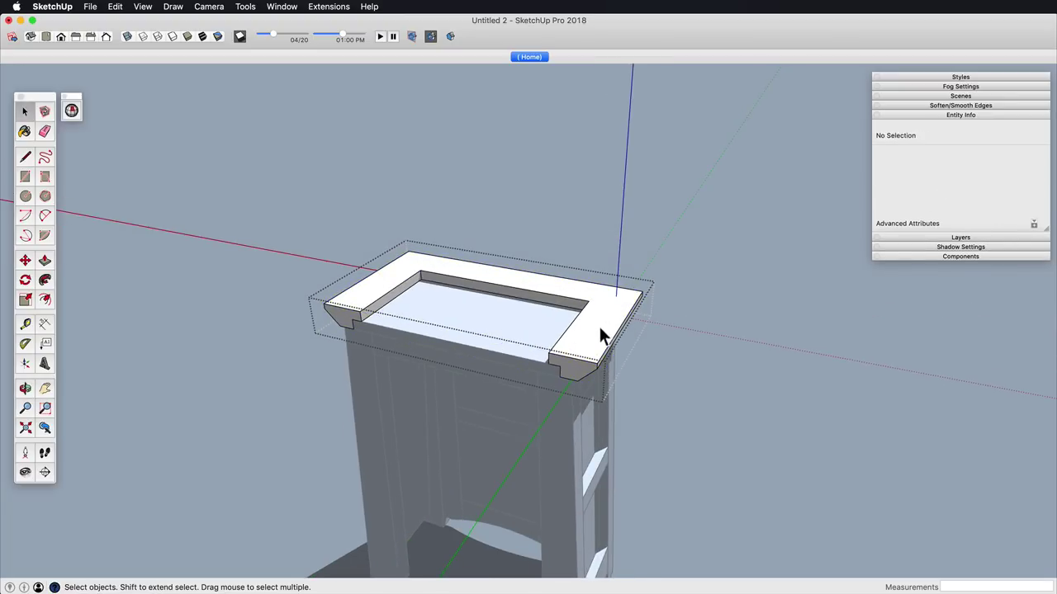
triple_click(598, 325)
key(super+x)
key(super+z)
Step: Check inside the crown molding group that the front and side strips are still separate groups
click(693, 305)
double_click(613, 319)
double_click(611, 319)
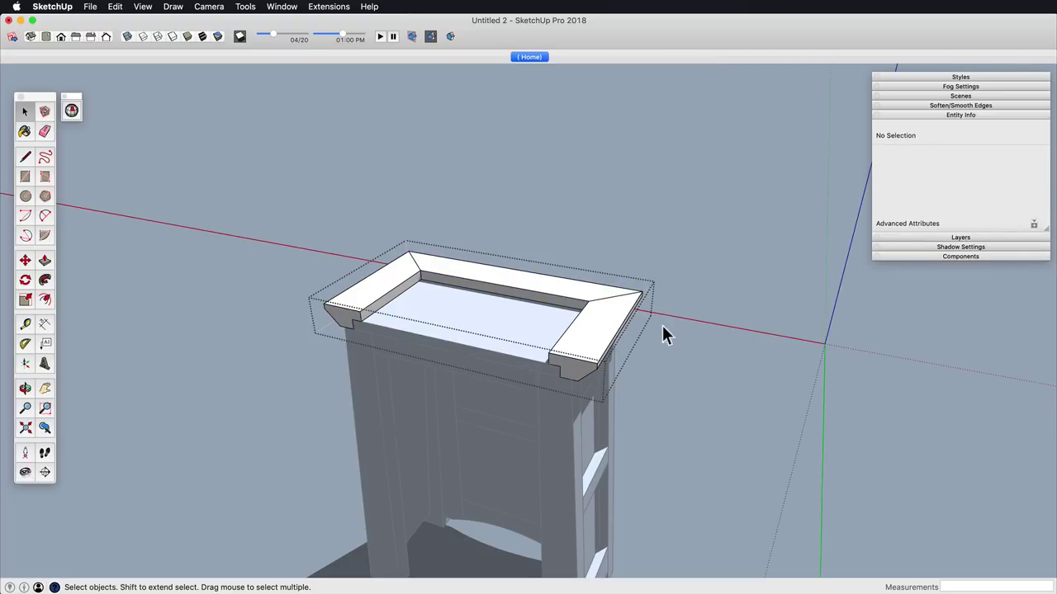
click(662, 325)
click(614, 318)
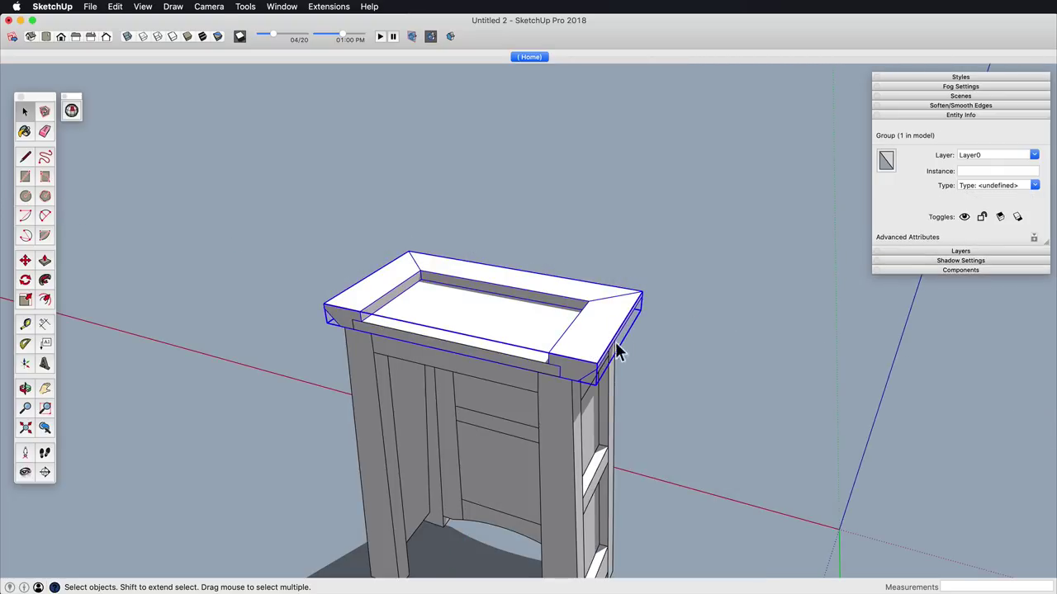
click(616, 343)
double_click(602, 328)
click(540, 287)
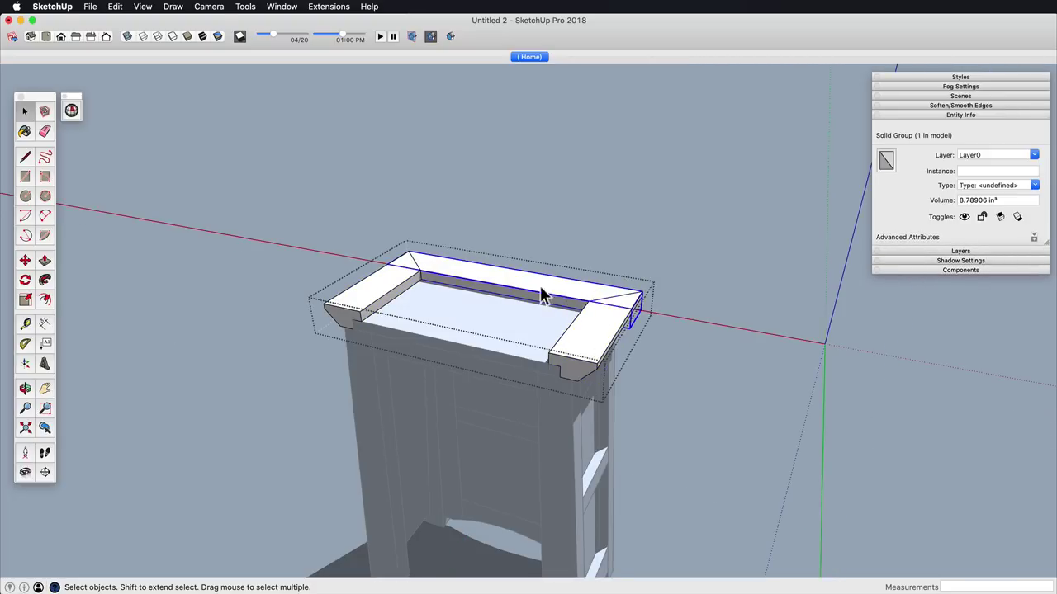
Step: Select the two legs at the cabinet's open back and make them unique from the other legs
click(588, 241)
middle_drag(588, 242, 532, 297)
shift+middle_drag(532, 297, 549, 280)
scroll(526, 250, up, 4)
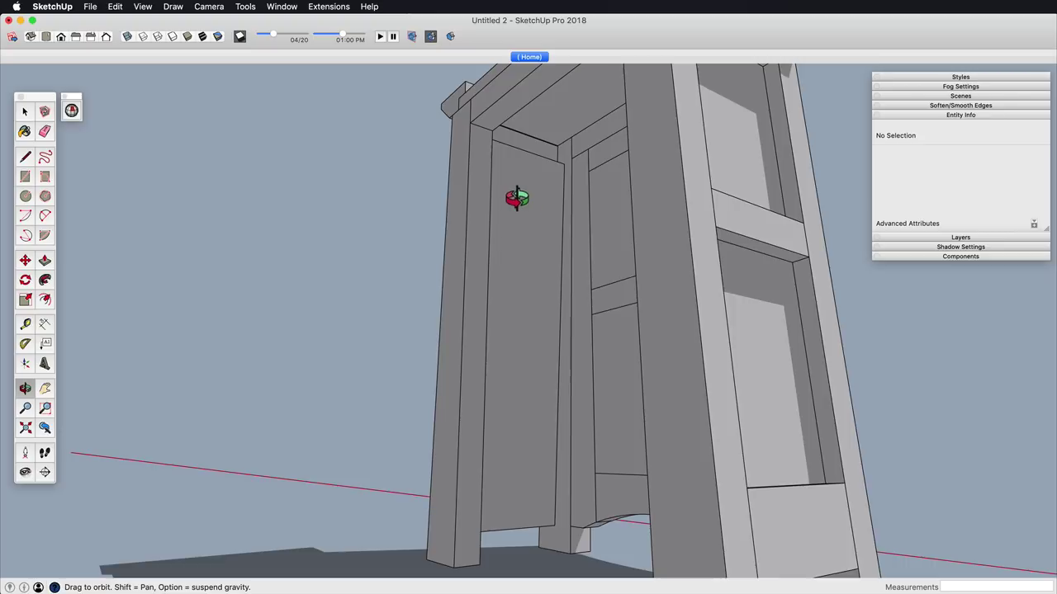
middle_drag(483, 204, 534, 423)
click(534, 423)
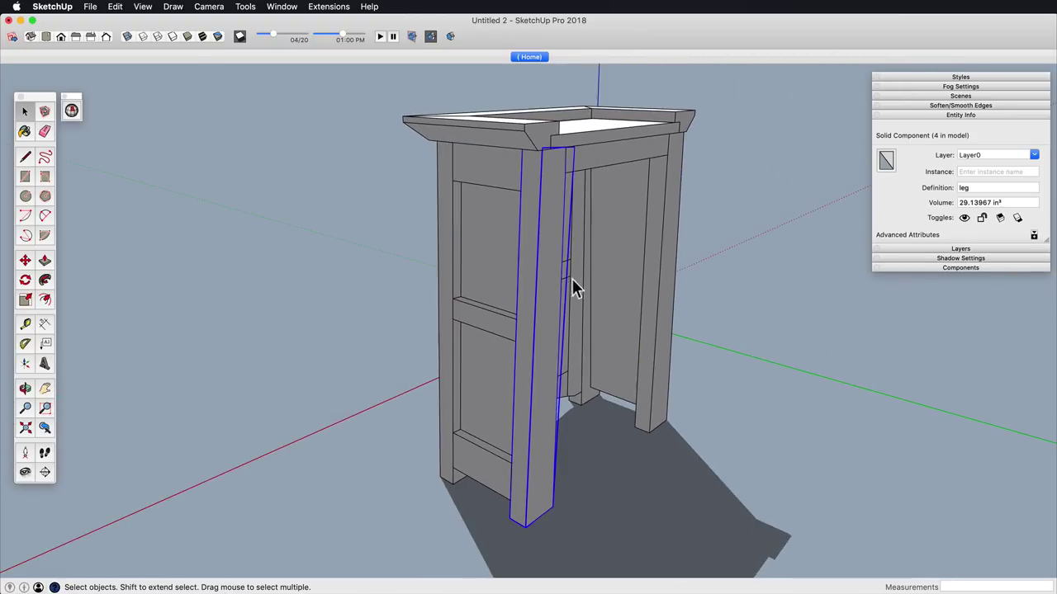
shift+click(660, 358)
right_click(660, 342)
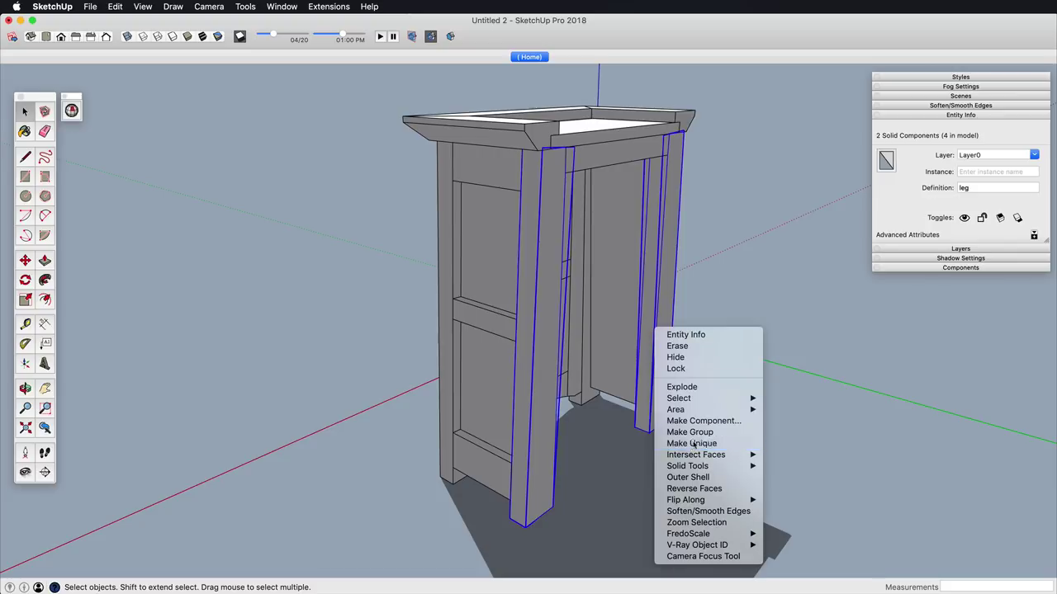
click(676, 357)
Step: Move the bottom inner edge of one back leg and draw a short reference line at its foot
middle_drag(653, 373, 613, 453)
drag(661, 449, 596, 493)
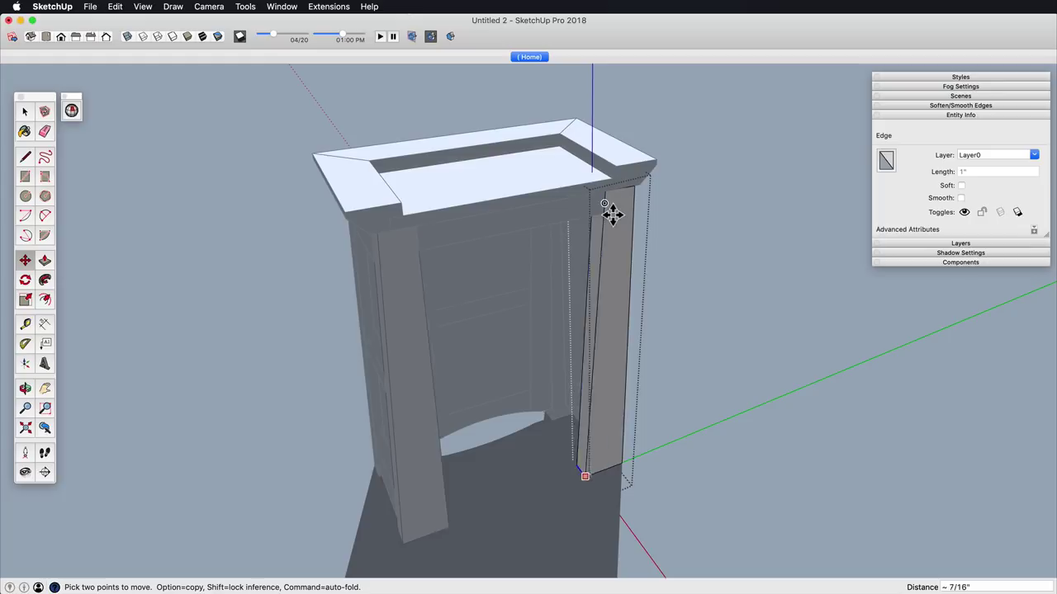
middle_drag(615, 342, 631, 511)
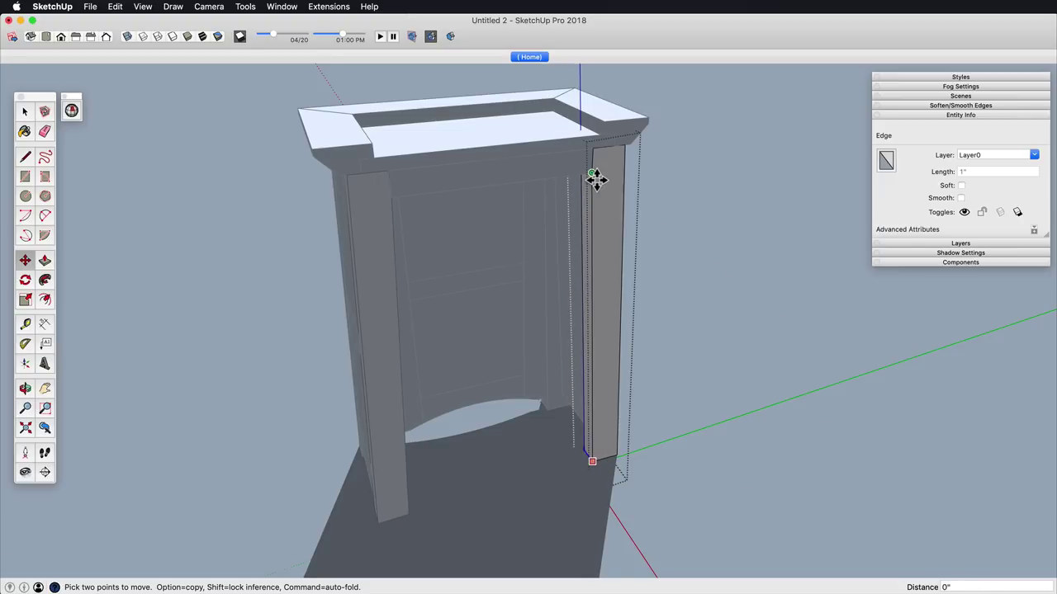
middle_drag(600, 207, 677, 370)
click(607, 468)
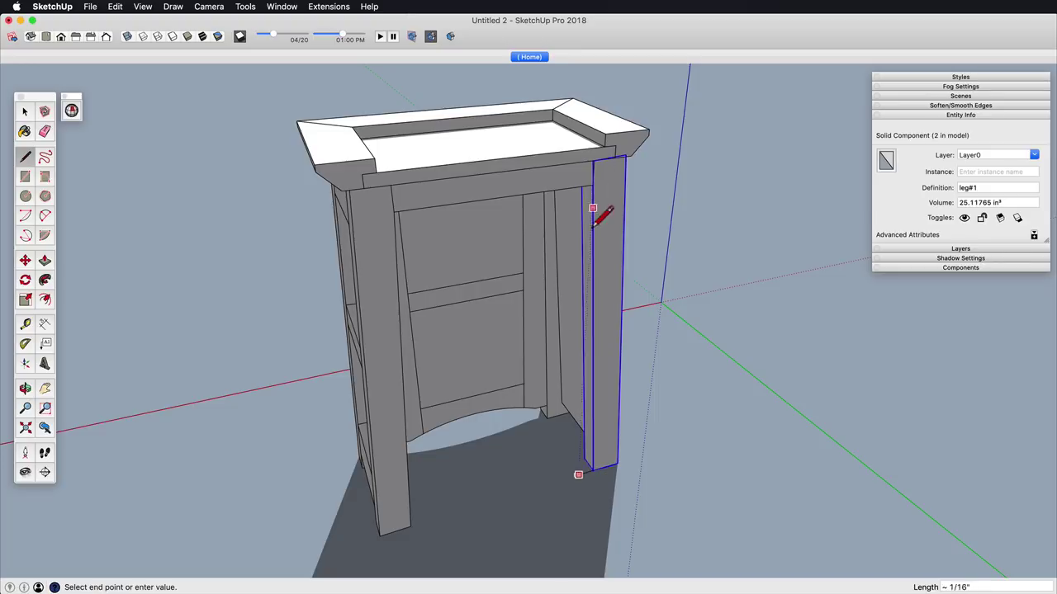
Step: Move the back leg's bottom inner edge to the end of the reference line and delete that line
double_click(593, 427)
scroll(585, 284, up, 5)
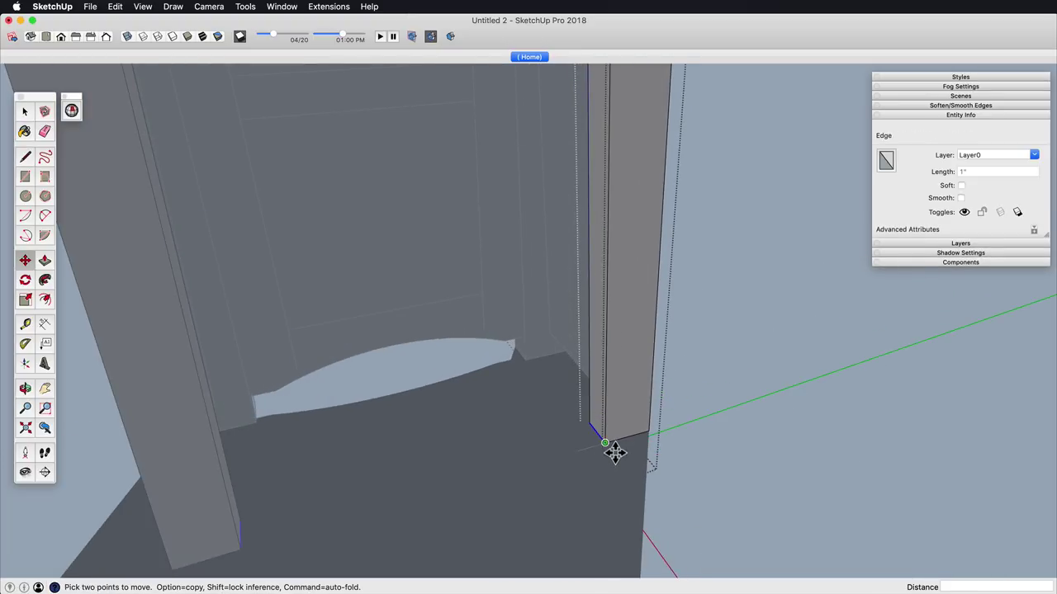
click(726, 458)
click(696, 415)
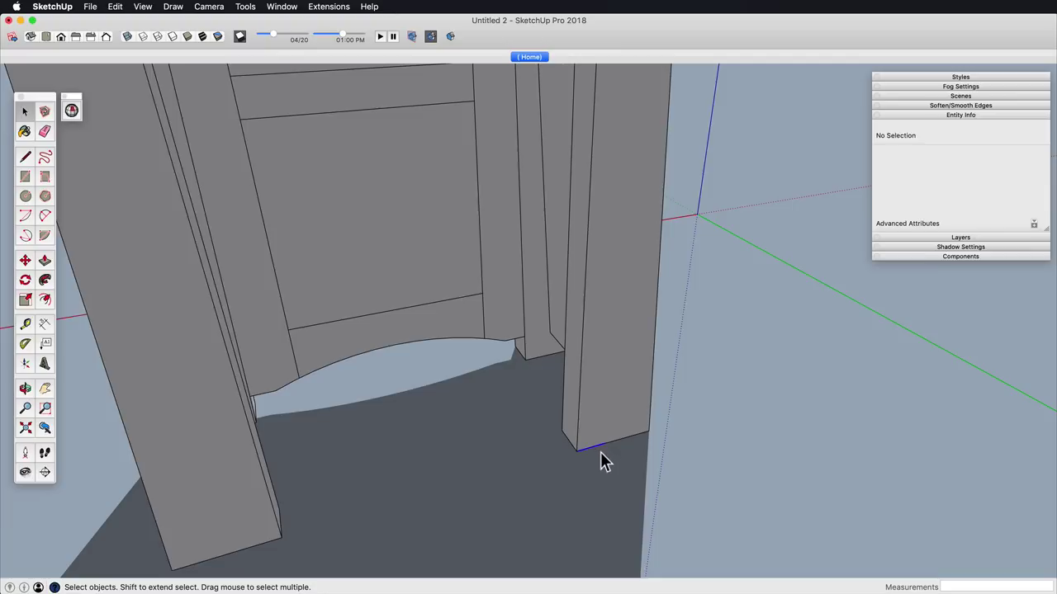
key(Delete)
Step: Open the back leg for editing and place a guide line parallel to the rear edge of its inner face
scroll(597, 323, down, 8)
middle_drag(597, 324, 649, 274)
mouse_move(649, 274)
shift+middle_down()
mouse_move(653, 262)
mouse_move(625, 275)
mouse_move(641, 229)
shift+middle_up()
double_click(630, 245)
key(i)
key(e)
key(i)
key(z)
drag(673, 301, 642, 371)
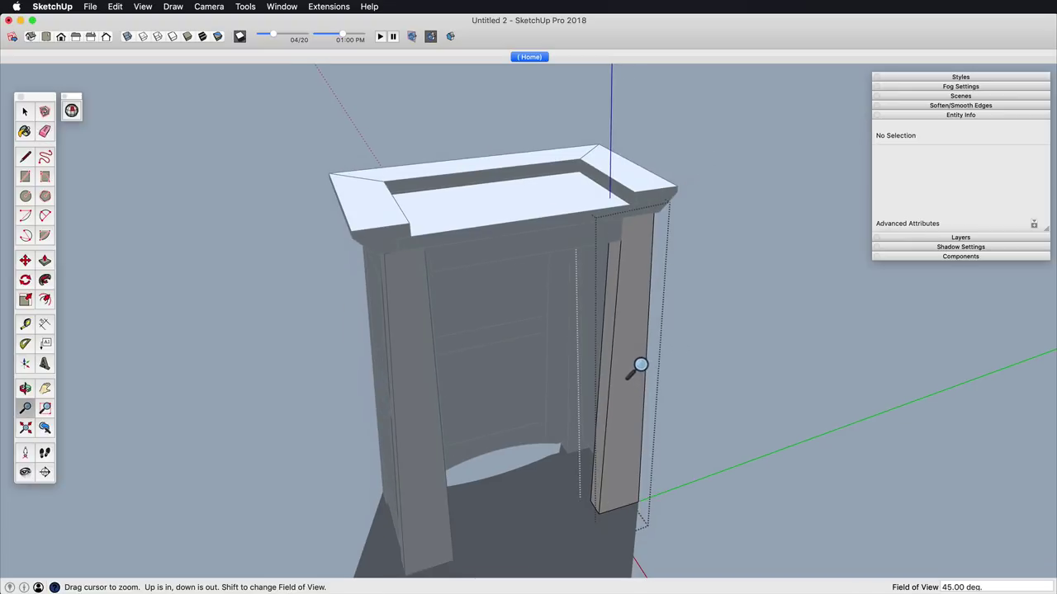
middle_drag(647, 315, 721, 323)
scroll(655, 226, up, 5)
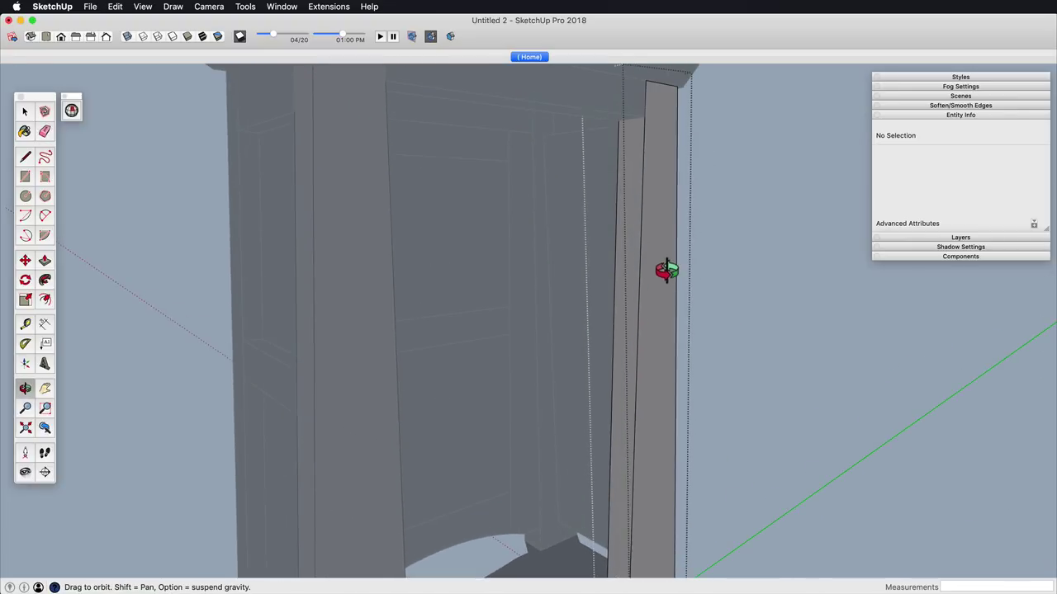
shift+middle_drag(667, 256, 677, 221)
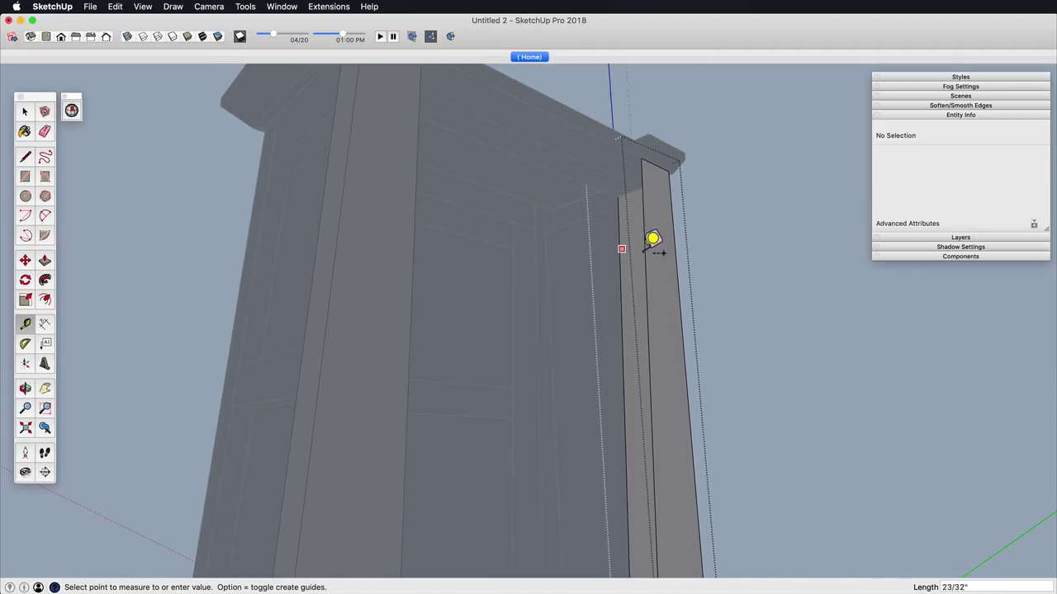
scroll(594, 258, up, 5)
shift+middle_drag(673, 404, 535, 317)
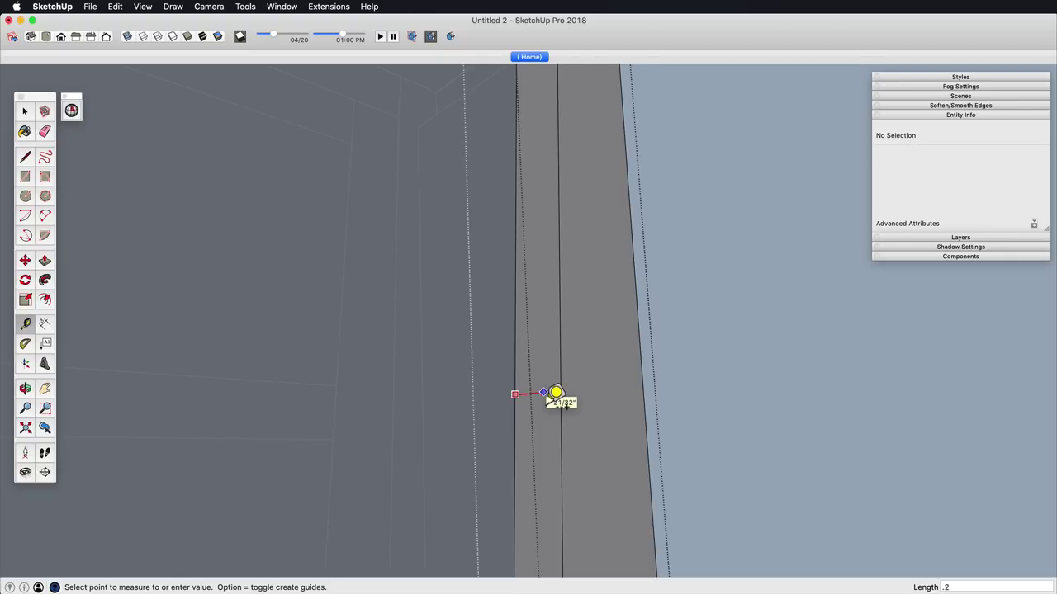
scroll(544, 351, down, 10)
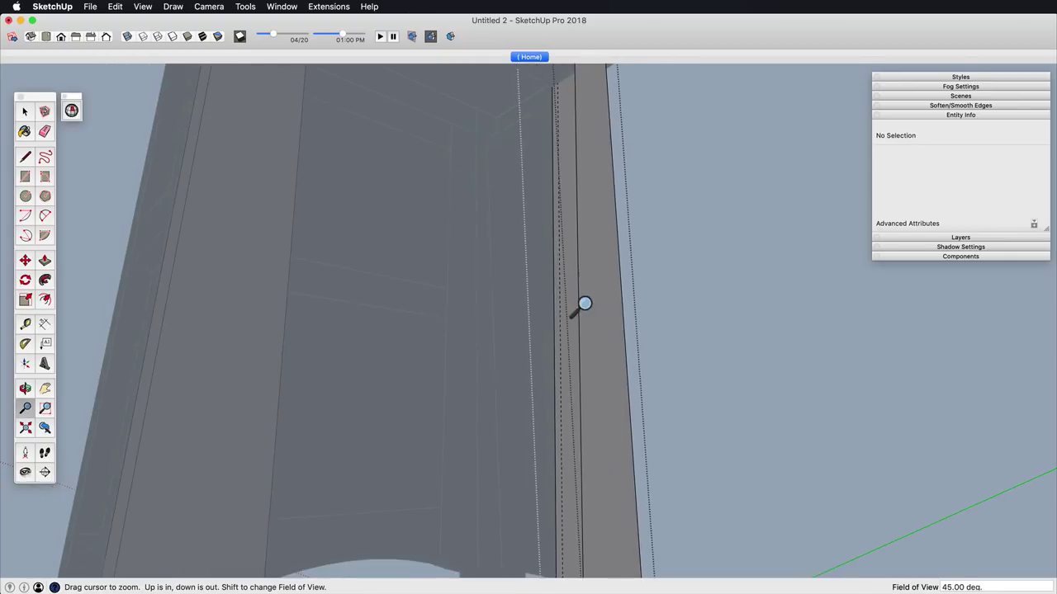
Step: Draw a narrow rectangle on the leg's inner face between the rear edge and the guide line
middle_drag(576, 312, 611, 424)
scroll(576, 360, up, 5)
scroll(582, 354, up, 2)
scroll(619, 358, down, 3)
key(r)
click(585, 519)
key(p)
click(599, 424)
key(space)
triple_click(543, 382)
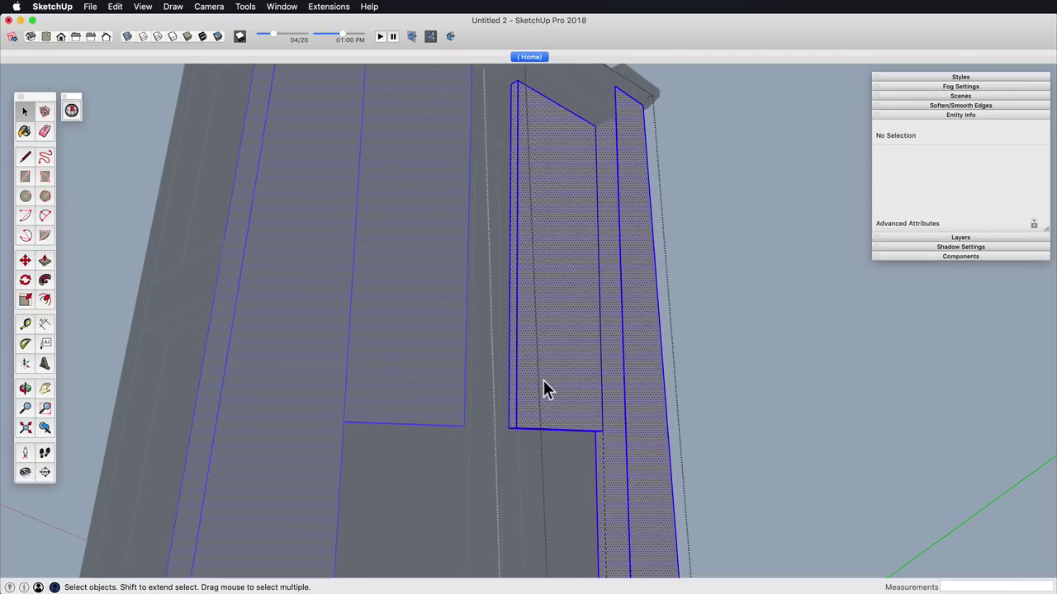
middle_drag(555, 382, 562, 377)
key(super+z)
Step: Push the narrow rectangle 1/2" into the back leg to cut a rabbet for the back panel
shift+middle_drag(602, 430, 596, 380)
middle_drag(596, 380, 573, 513)
shift+middle_drag(573, 514, 610, 433)
scroll(625, 226, up, 5)
middle_drag(625, 228, 809, 393)
key(p)
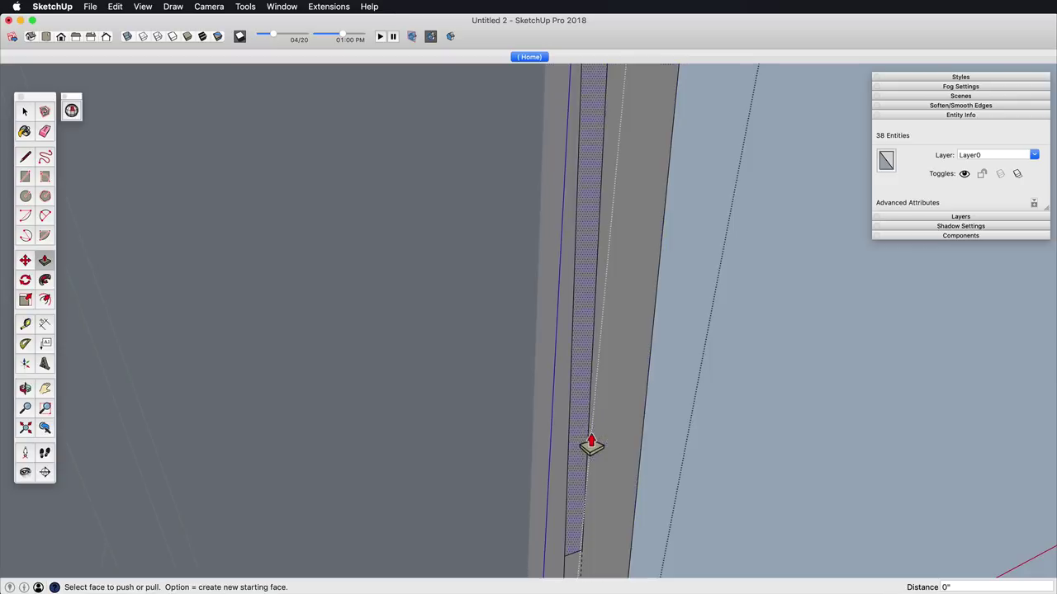
click(571, 434)
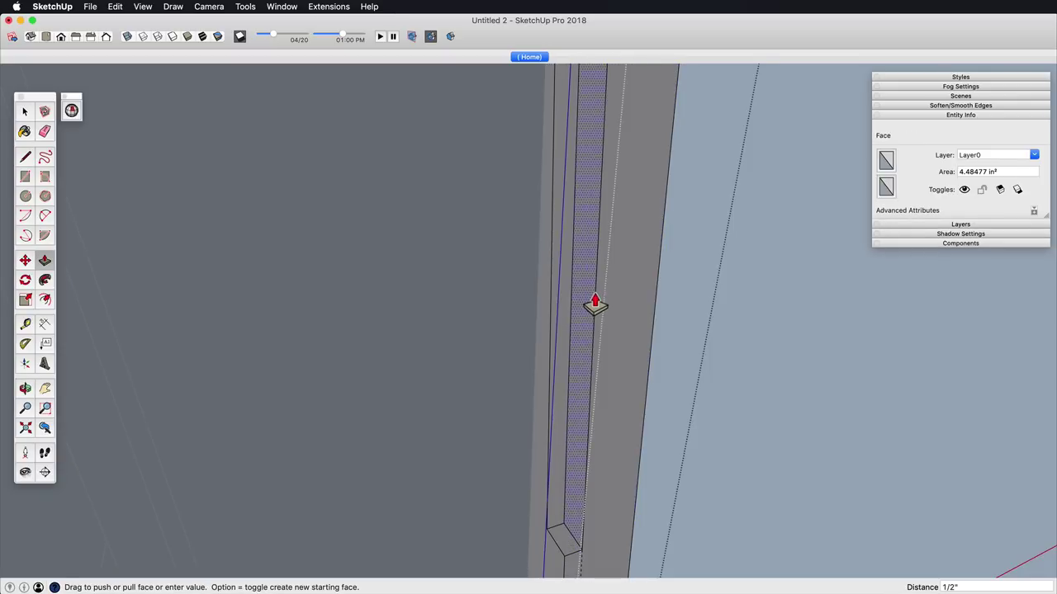
key(Return)
Step: Lengthen the leg's rabbet by pushing its bottom ledge down 2", and leave the leg component
middle_drag(500, 369, 685, 367)
shift+middle_drag(685, 367, 609, 406)
scroll(570, 293, down, 4)
click(571, 295)
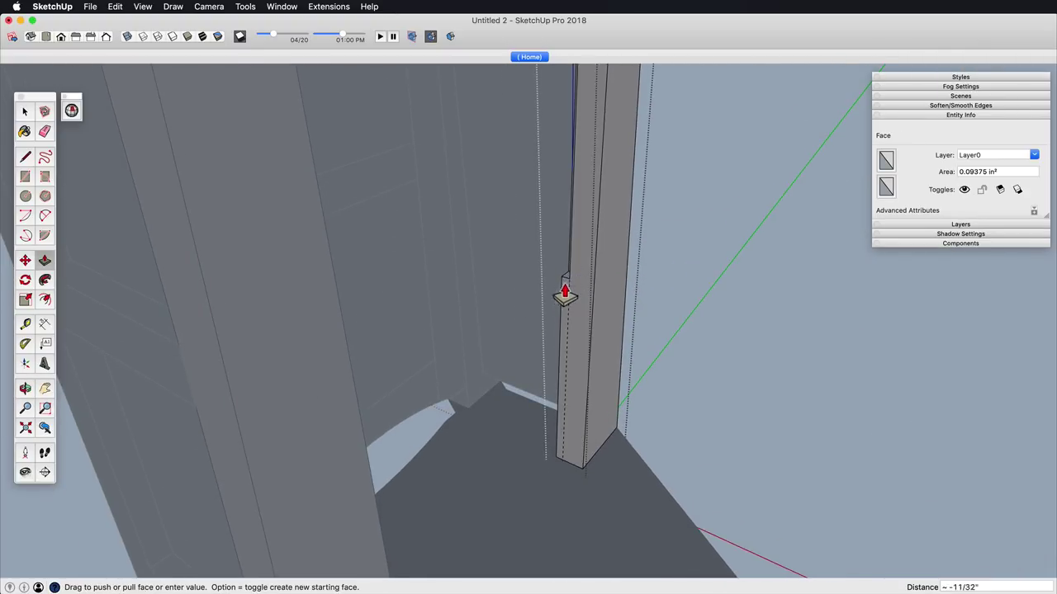
middle_drag(638, 259, 594, 458)
scroll(549, 376, up, 3)
shift+middle_drag(542, 343, 592, 446)
click(385, 326)
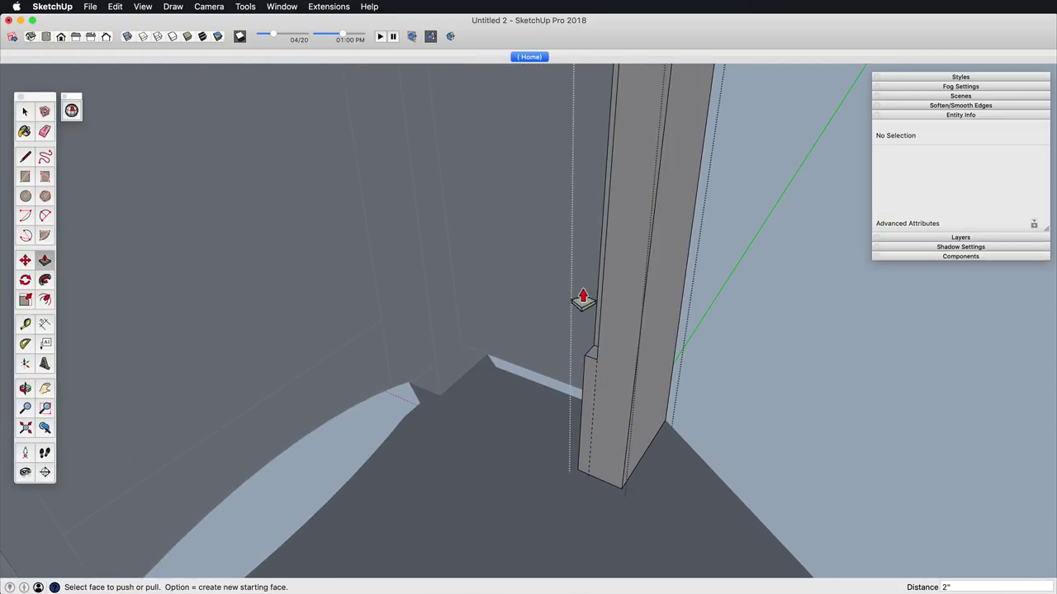
key(space)
scroll(688, 334, down, 4)
click(667, 353)
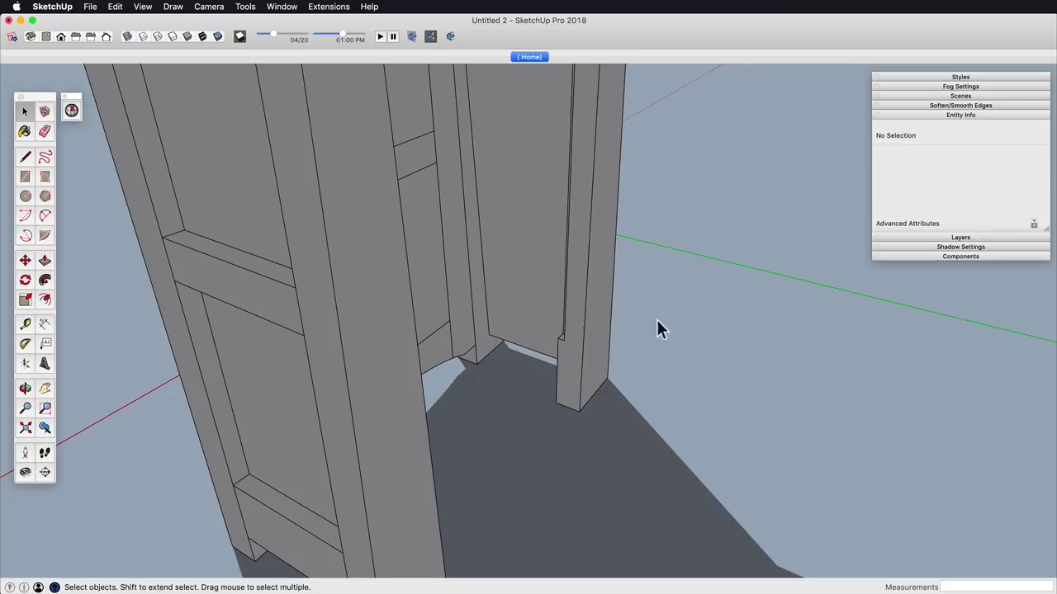
Step: Select the rabbeted back leg and place a copy of it beside the cabinet
scroll(571, 358, down, 4)
middle_drag(571, 358, 509, 363)
click(589, 423)
middle_drag(593, 426, 505, 453)
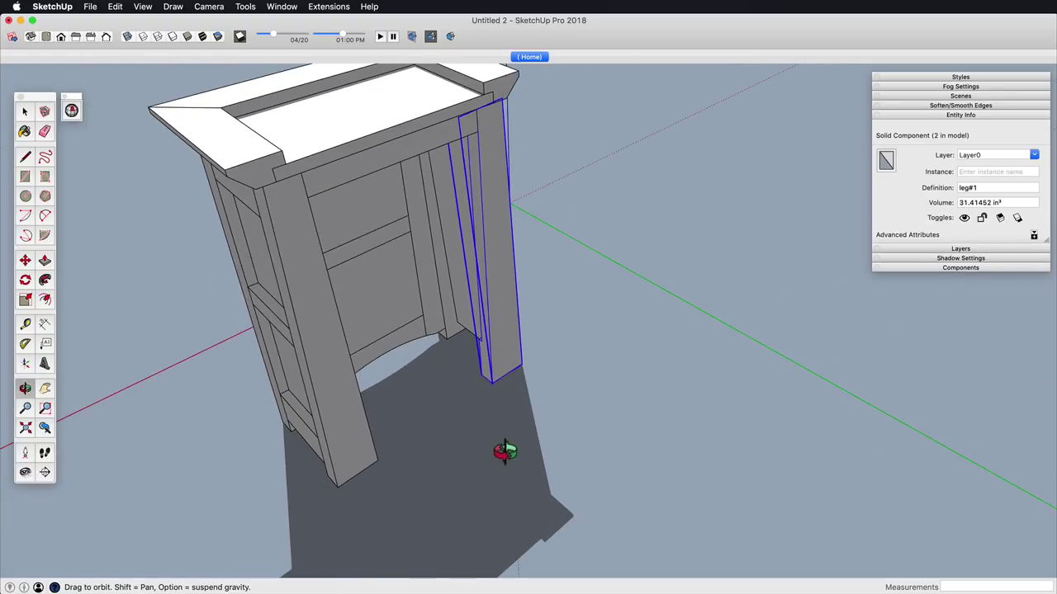
key(m)
key(alt)
click(554, 403)
click(702, 442)
shift+middle_drag(701, 442, 652, 373)
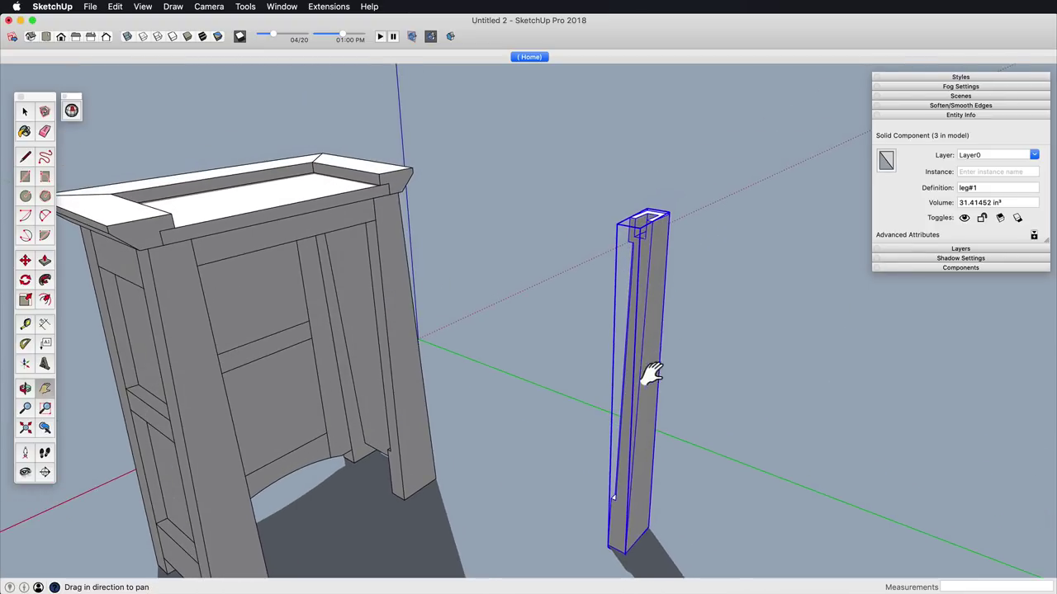
shift+middle_drag(658, 425, 870, 470)
Step: Extrude a thin rectangular panel out of the copied leg's rabbet and make it a separate group
scroll(596, 364, up, 3)
shift+middle_drag(596, 363, 573, 376)
mouse_move(573, 376)
middle_down()
mouse_move(576, 478)
mouse_move(577, 389)
middle_up()
scroll(577, 389, up, 3)
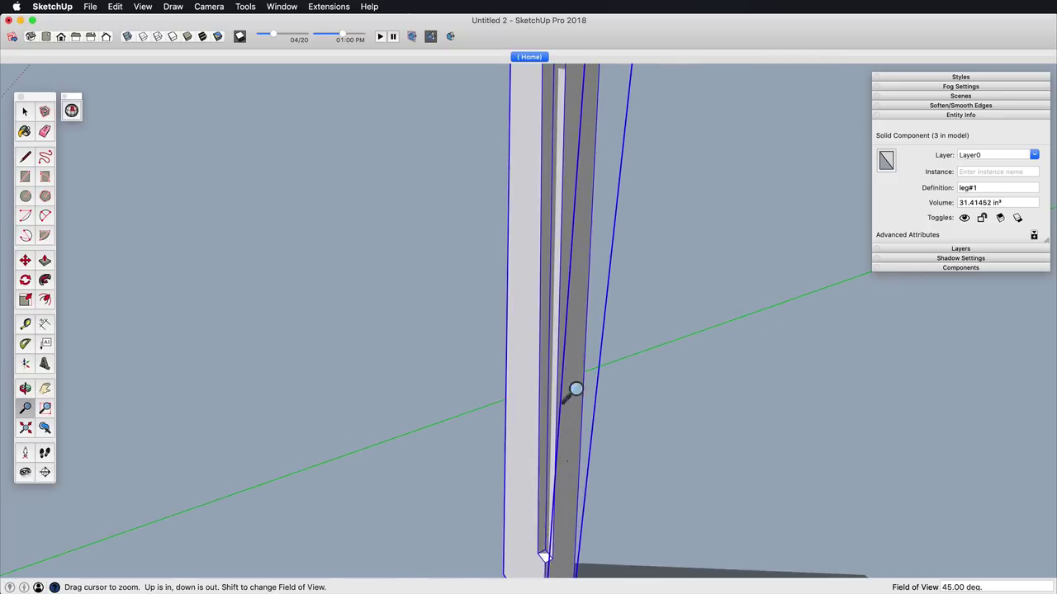
click(538, 358)
key(p)
click(548, 370)
click(667, 462)
key(space)
double_click(600, 387)
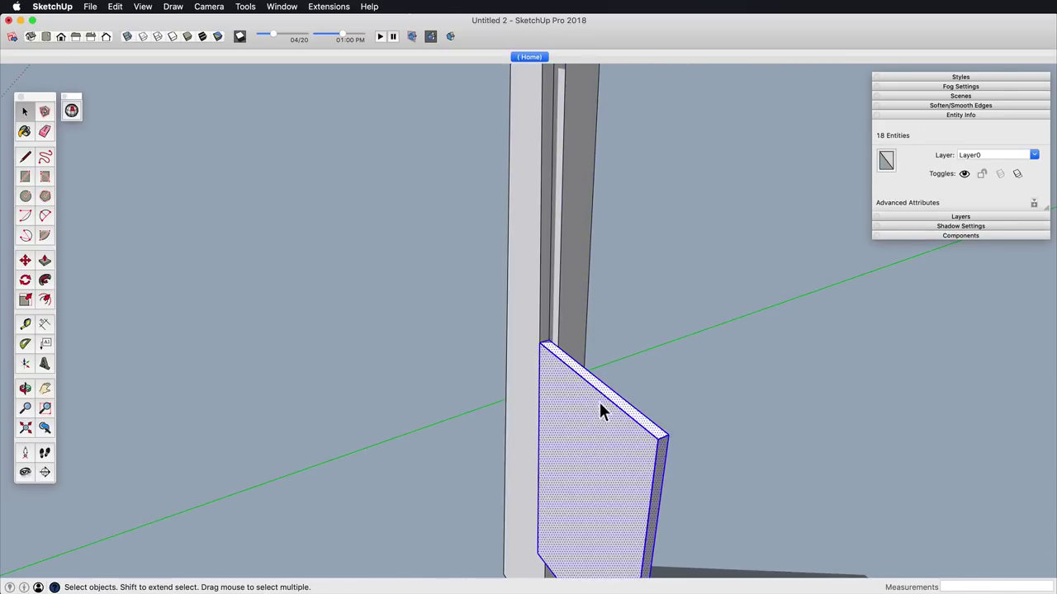
key(g)
Step: Move the new panel into the rabbet of the cabinet's back leg and delete the spare leg copy
scroll(559, 457, down, 5)
middle_drag(115, 364, 567, 382)
key(m)
click(676, 542)
click(446, 447)
key(space)
click(693, 446)
key(Delete)
scroll(471, 355, up, 5)
shift+middle_drag(471, 355, 634, 306)
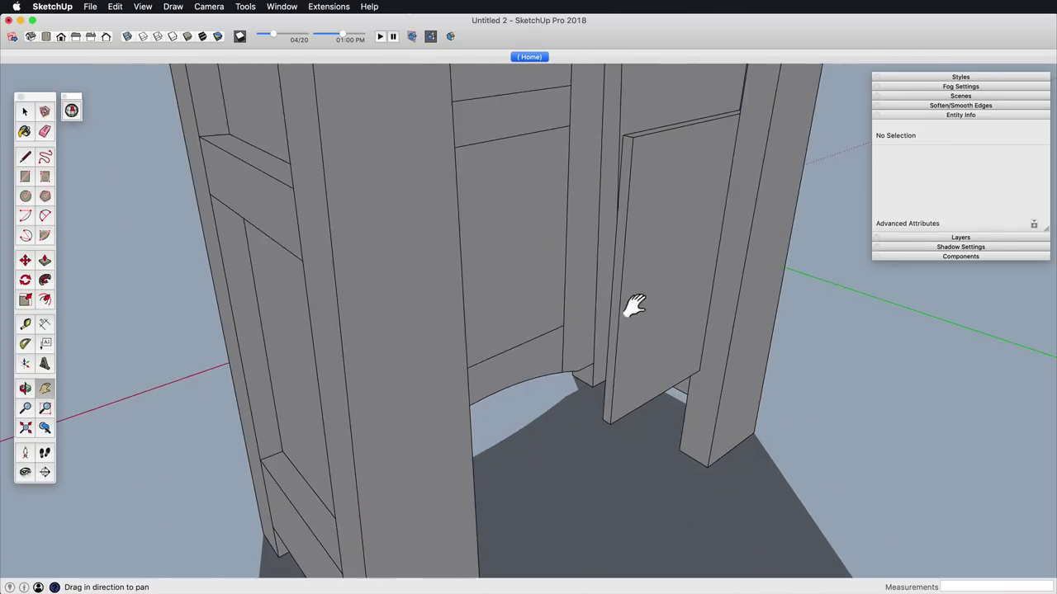
Step: Extend the back panel's free side across the opening into the opposite back leg's rabbet
double_click(634, 308)
key(p)
click(614, 399)
click(578, 413)
Step: Extend the back panel's top edge up toward the cabinet's top
scroll(616, 392, up, 2)
middle_drag(616, 392, 396, 363)
shift+middle_drag(396, 364, 462, 372)
middle_drag(462, 372, 562, 268)
click(379, 325)
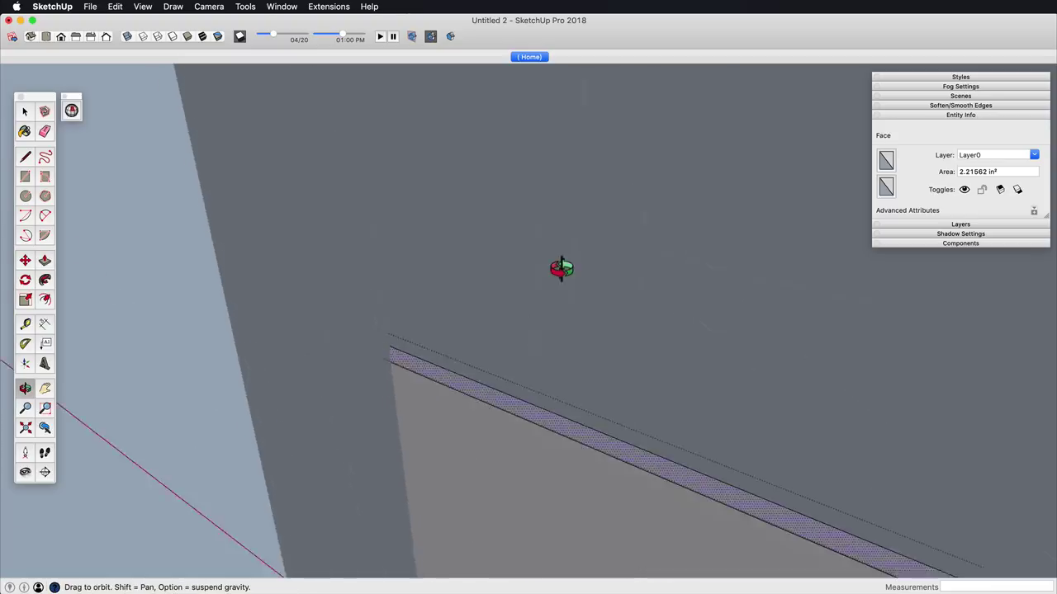
scroll(512, 413, down, 5)
shift+middle_drag(504, 429, 468, 586)
click(439, 404)
Step: Examine how the back panel's lower corner sits on the ledge of the leg's rabbet
middle_drag(453, 501, 765, 253)
scroll(509, 554, down, 8)
middle_drag(450, 322, 283, 378)
scroll(573, 379, up, 4)
shift+middle_drag(573, 380, 589, 338)
scroll(570, 336, up, 3)
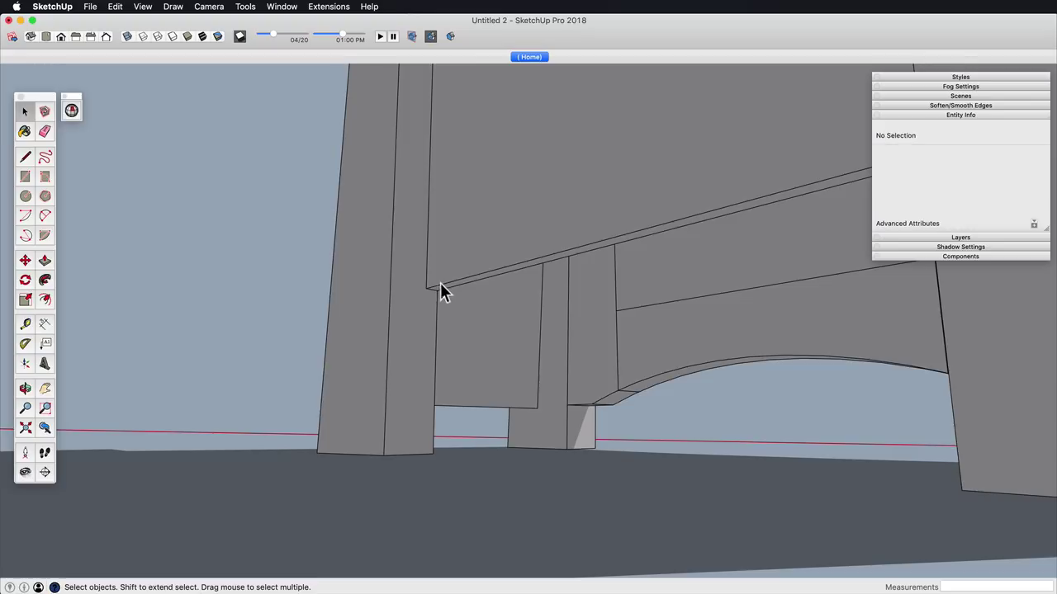
Step: Copy the back panel out behind the cabinet and rotate the copy flat to serve as a horizontal bottom panel
click(440, 283)
middle_drag(440, 283, 464, 350)
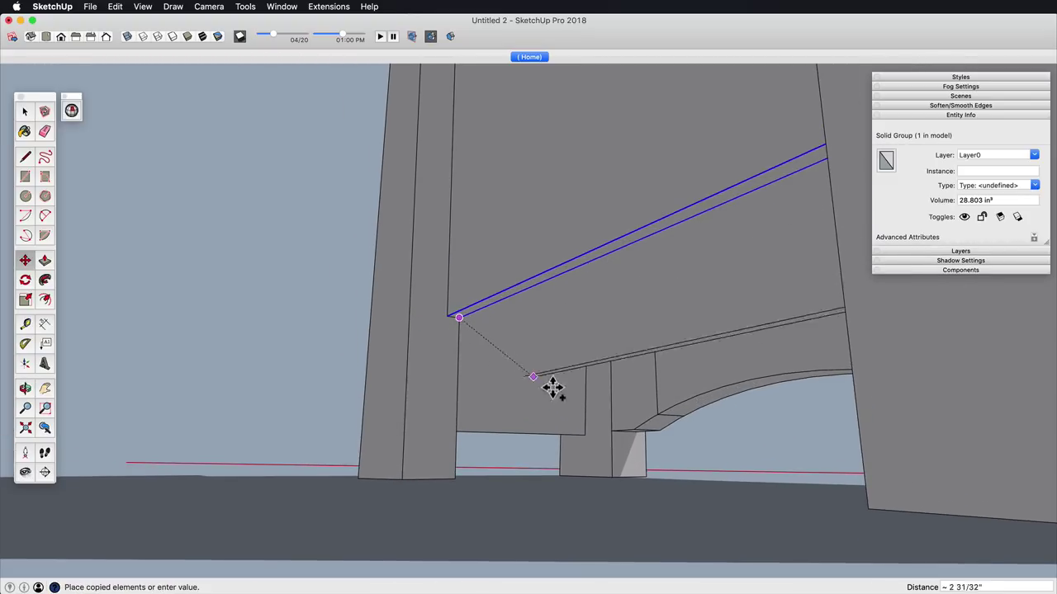
click(264, 444)
scroll(424, 434, down, 3)
middle_drag(425, 434, 442, 358)
scroll(442, 357, down, 3)
click(487, 371)
click(534, 218)
middle_drag(535, 222, 585, 146)
Step: Move the horizontal panel down between the cabinet's legs, aligning its front corner with the inside of the front leg
key(m)
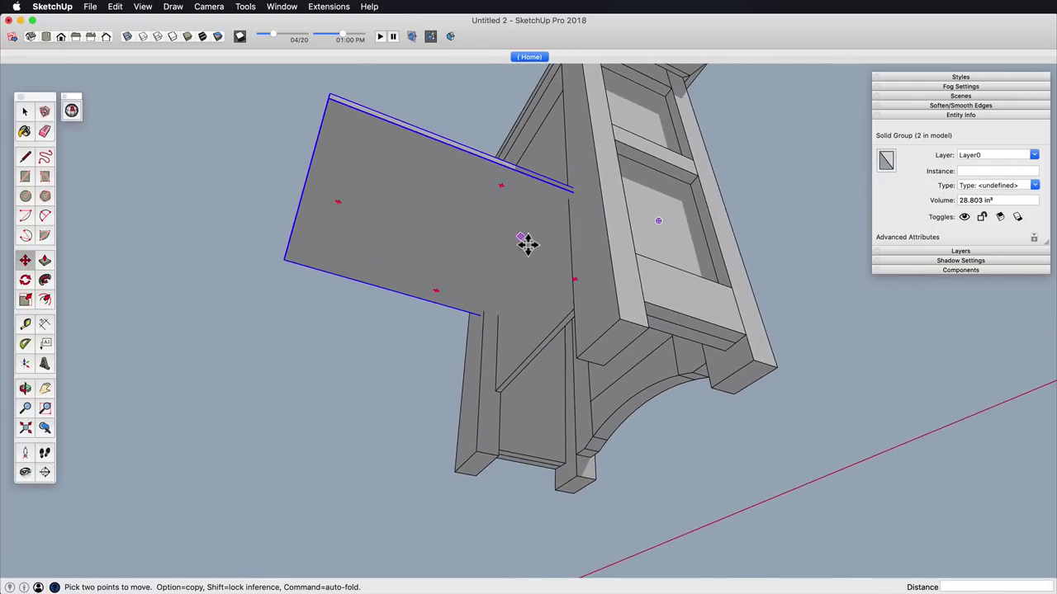
click(519, 240)
click(526, 440)
shift+middle_drag(557, 439, 514, 454)
scroll(576, 389, up, 5)
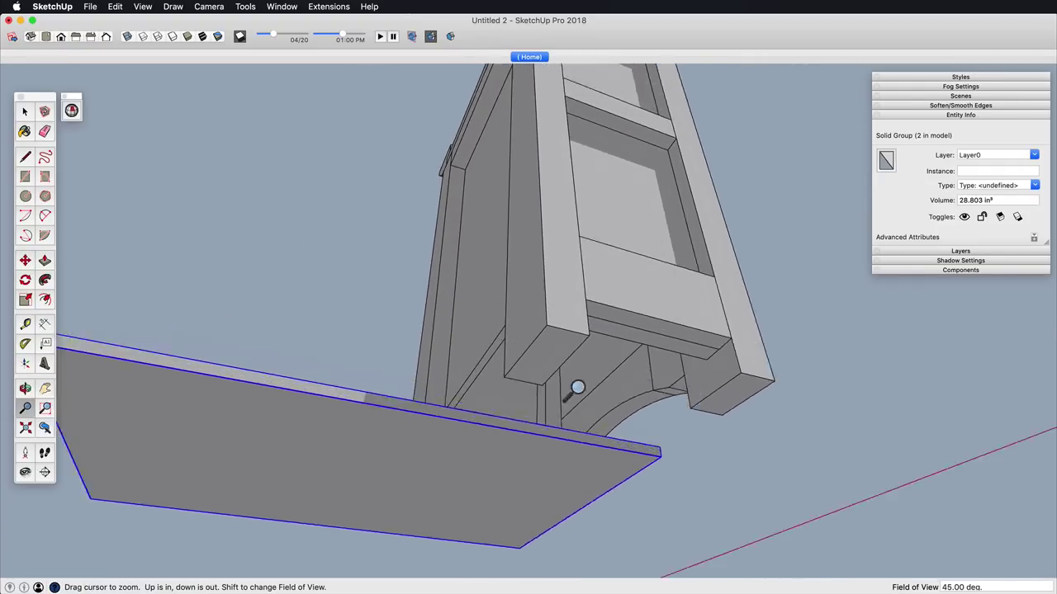
click(711, 507)
click(721, 413)
shift+middle_drag(674, 413, 658, 415)
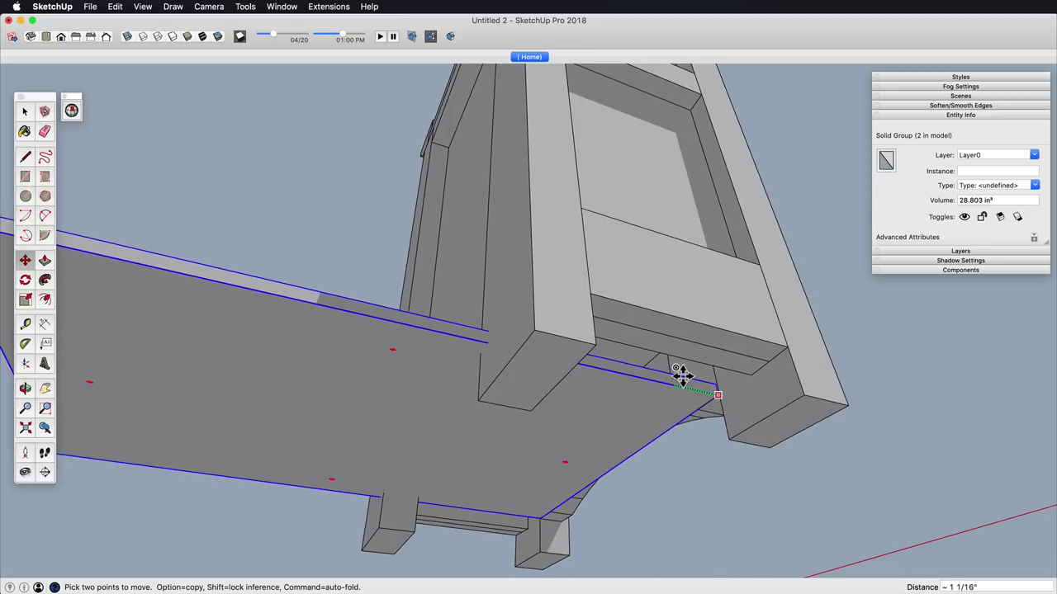
middle_drag(586, 360, 613, 380)
scroll(617, 333, down, 5)
Step: Push the end of the bottom panel that projects behind the cabinet in to the cabinet's back
key(space)
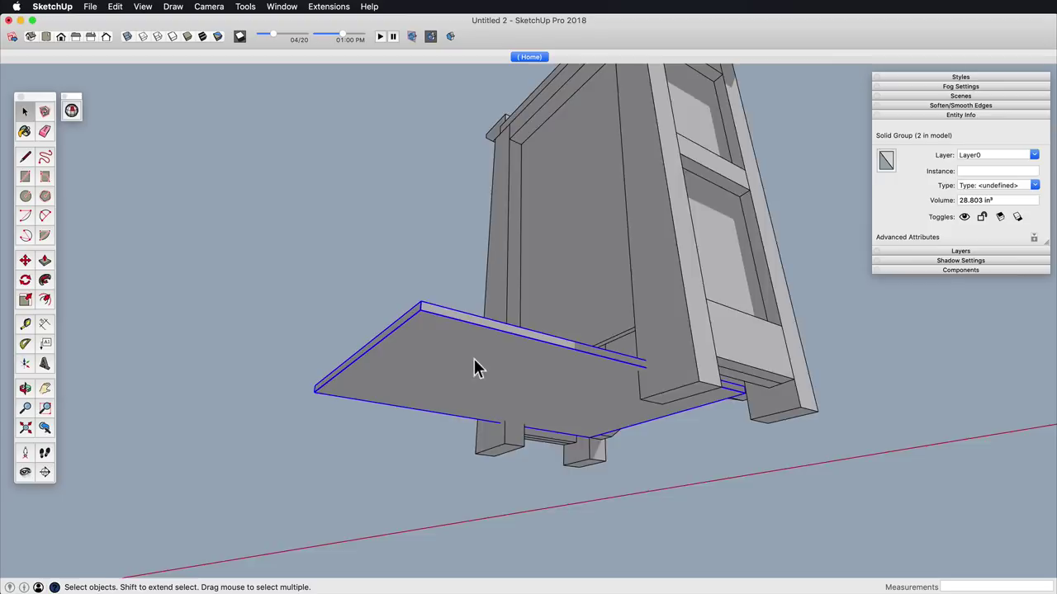
double_click(474, 361)
key(p)
click(414, 320)
drag(414, 329, 677, 421)
middle_drag(670, 416, 657, 438)
key(space)
click(774, 399)
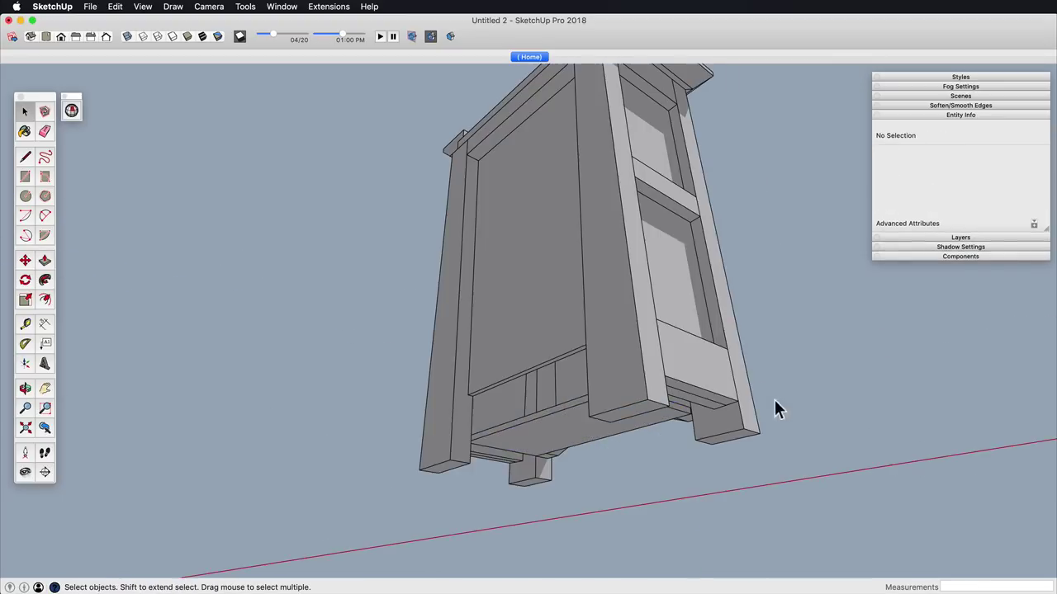
Step: Adjust the bottom panel's height behind the lower front rail with a vertical move of 0.5 inch, viewing the model in X-ray
click(571, 440)
scroll(555, 475, up, 5)
middle_drag(546, 417, 773, 487)
shift+middle_drag(773, 487, 596, 387)
scroll(596, 387, up, 5)
middle_drag(596, 386, 731, 396)
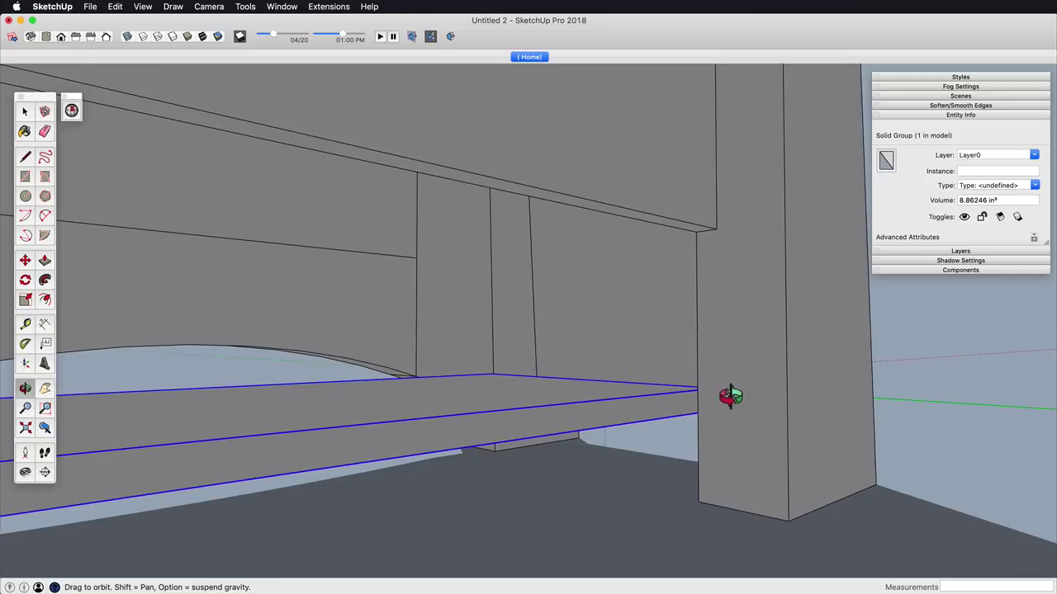
click(701, 503)
shift+middle_drag(654, 383, 750, 465)
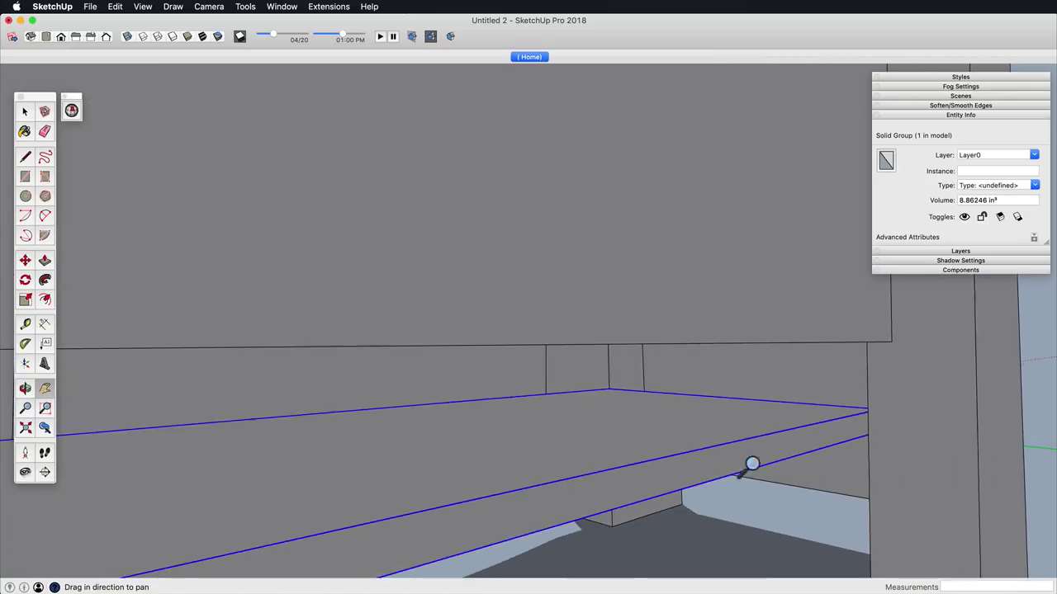
scroll(578, 392, up, 3)
middle_drag(581, 403, 578, 374)
click(545, 384)
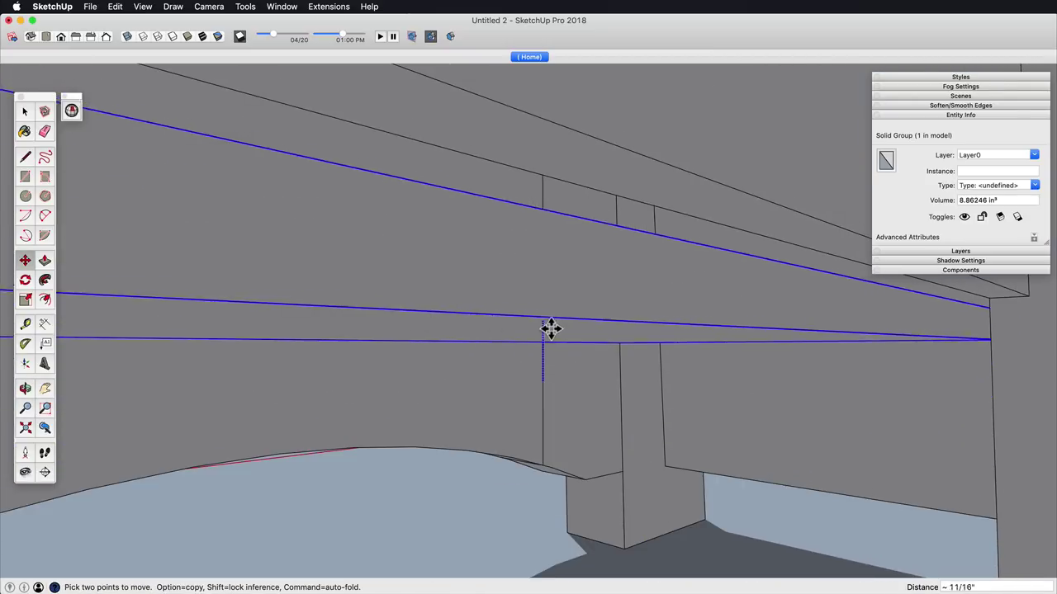
key(x)
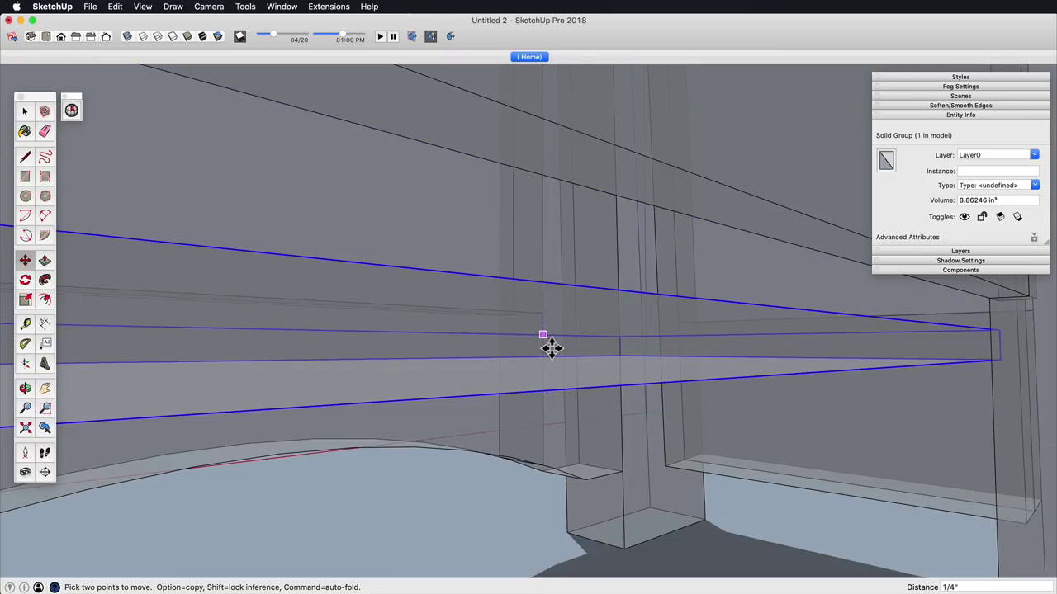
text(.5)
key(Return)
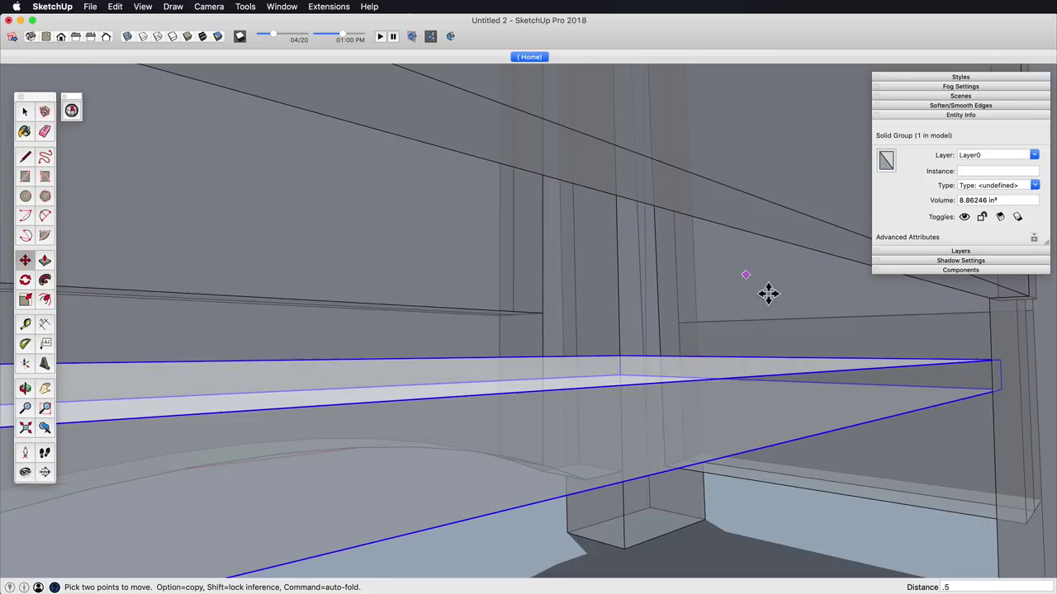
Step: Move both ends of the bottom panel inward by 3/8" to meet the inner faces of the back legs, and turn off X-ray
middle_drag(767, 293, 534, 357)
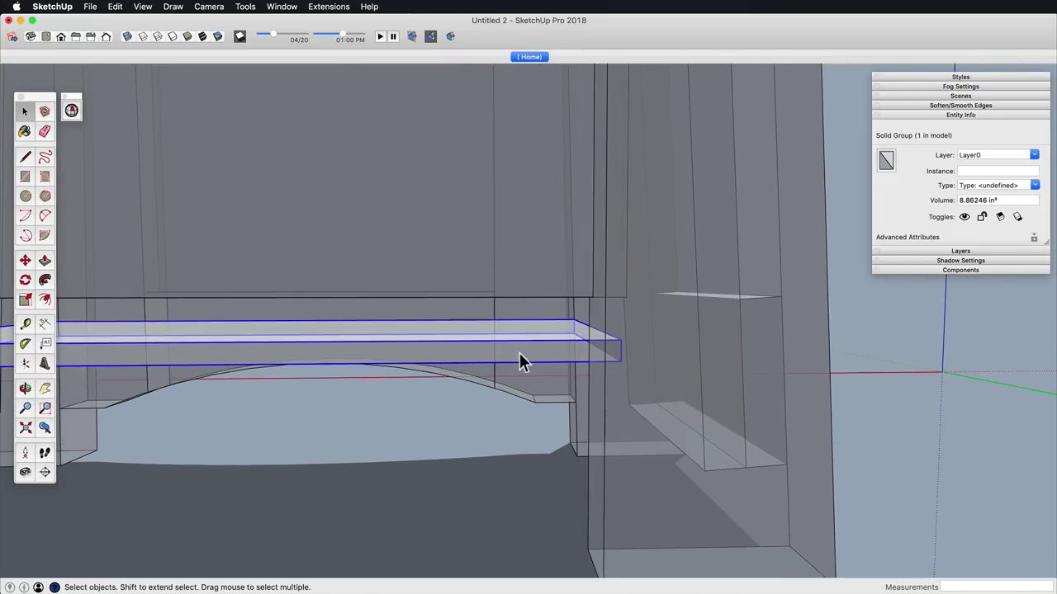
double_click(519, 355)
drag(549, 301, 674, 430)
middle_drag(673, 430, 481, 382)
key(m)
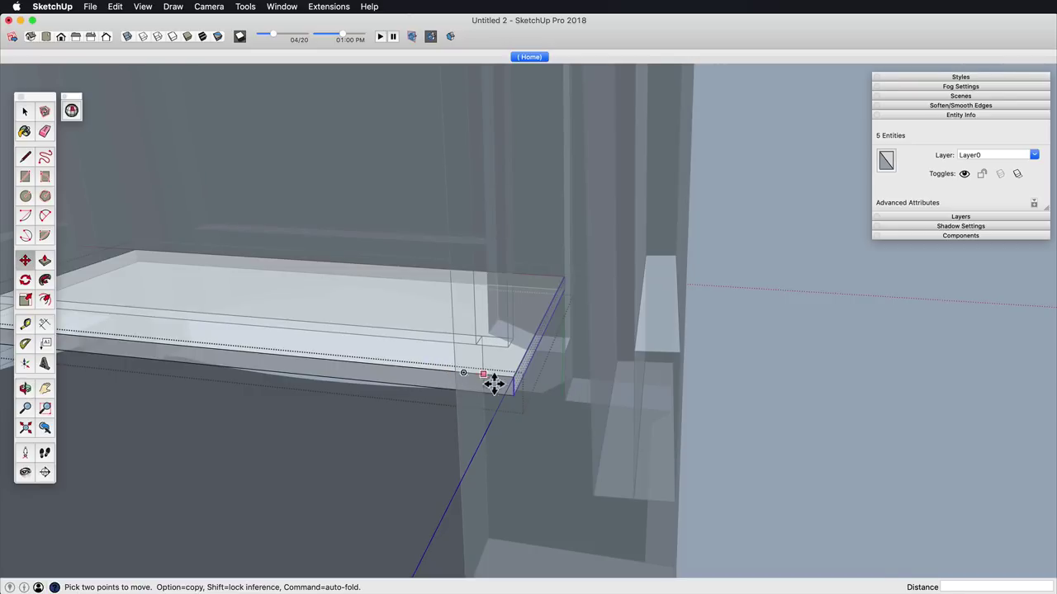
shift+middle_drag(569, 390, 853, 454)
shift+middle_drag(486, 392, 612, 396)
scroll(613, 396, up, 3)
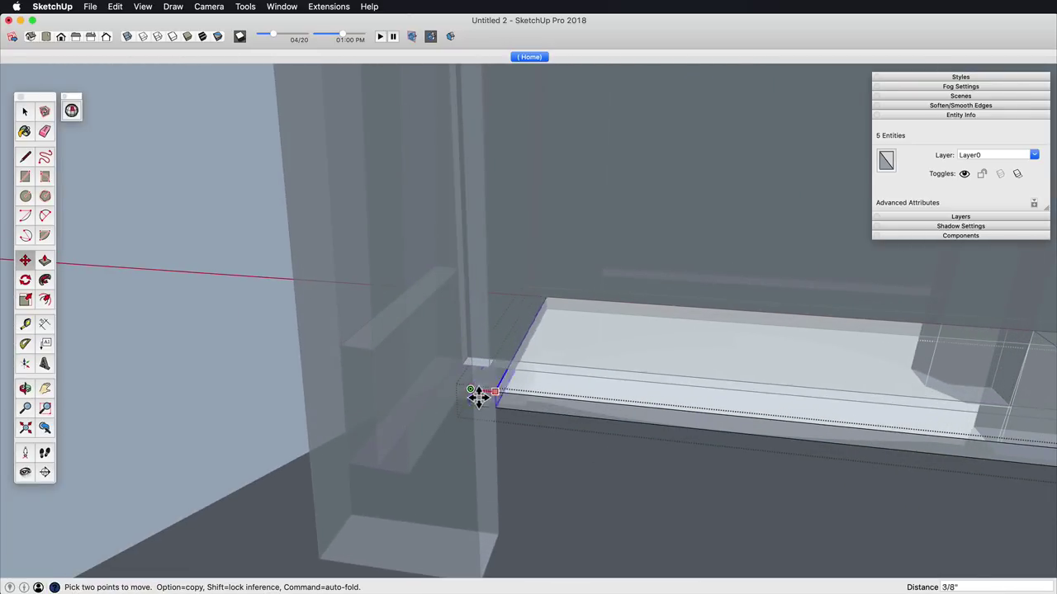
key(x)
Step: Push the bottom panel's long edge face by 3/4" and finish editing the panel
scroll(653, 377, down, 4)
middle_drag(627, 400, 673, 355)
shift+middle_drag(673, 355, 578, 272)
scroll(783, 347, up, 4)
key(p)
click(569, 313)
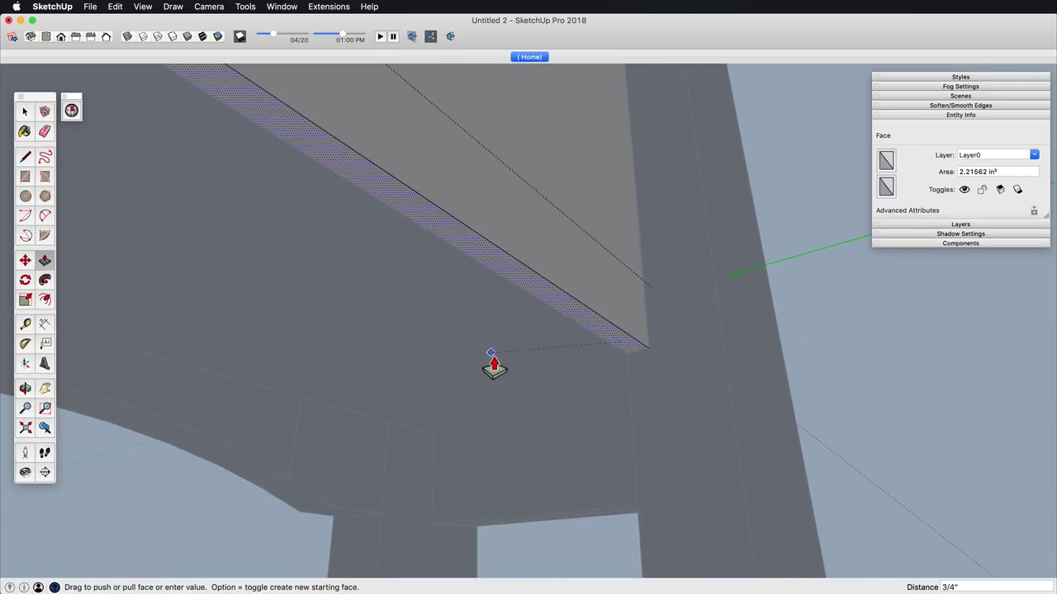
click(493, 366)
middle_drag(625, 351, 613, 272)
scroll(613, 272, up, 2)
scroll(613, 273, down, 5)
key(space)
click(697, 342)
Step: Examine the assembled cabinet from the back, the side and the front
middle_drag(496, 363, 798, 407)
scroll(640, 395, down, 2)
middle_drag(639, 394, 430, 370)
scroll(640, 268, down, 5)
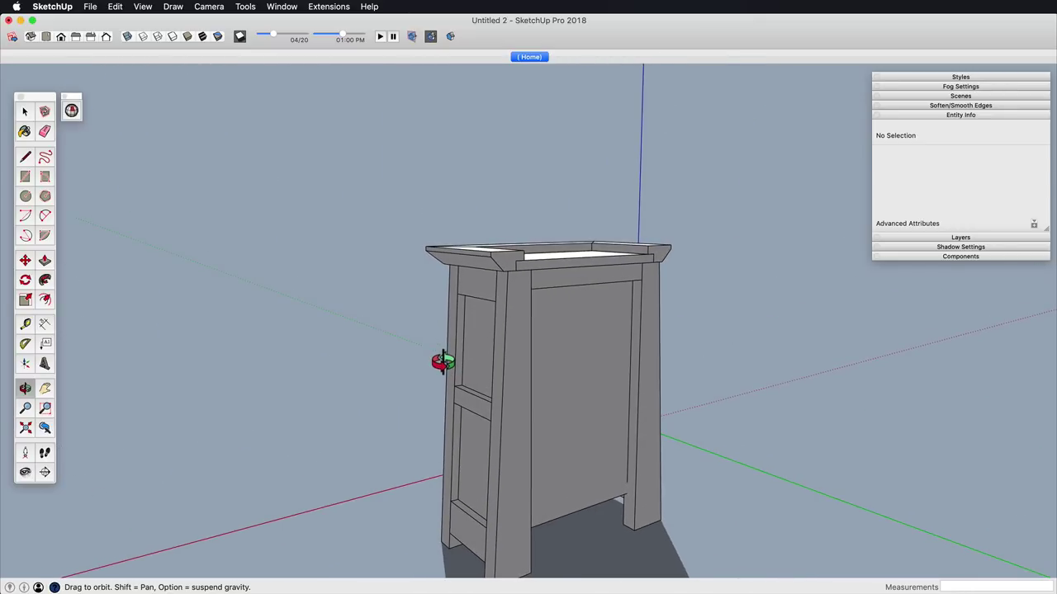
drag(443, 361, 804, 354)
middle_drag(642, 383, 696, 349)
scroll(635, 341, up, 4)
scroll(521, 396, down, 3)
middle_drag(521, 399, 608, 446)
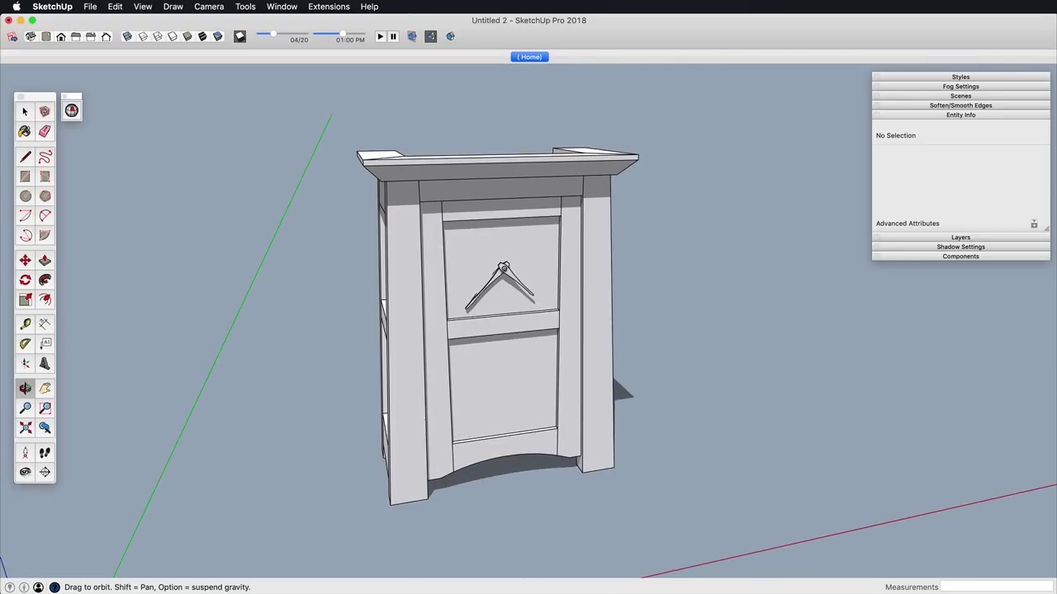
Step: Push the outer face of the cabinet side's middle rail inward by 1/4"
middle_drag(982, 318, 814, 289)
shift+middle_drag(813, 289, 842, 275)
middle_drag(663, 285, 587, 435)
scroll(586, 304, up, 5)
shift+middle_drag(586, 303, 484, 310)
double_click(604, 311)
double_click(604, 312)
double_click(604, 311)
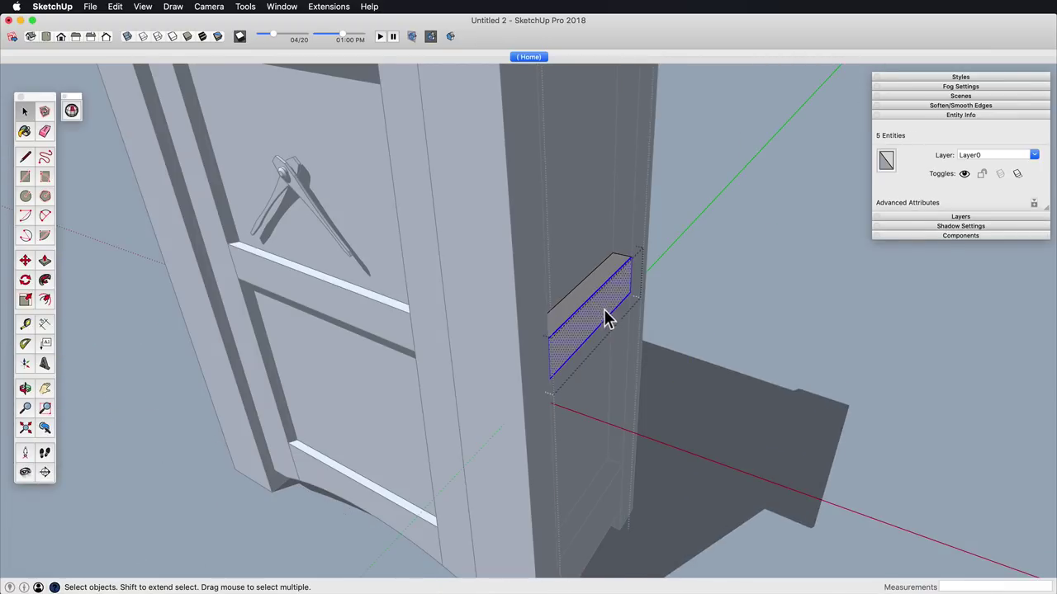
key(p)
click(605, 312)
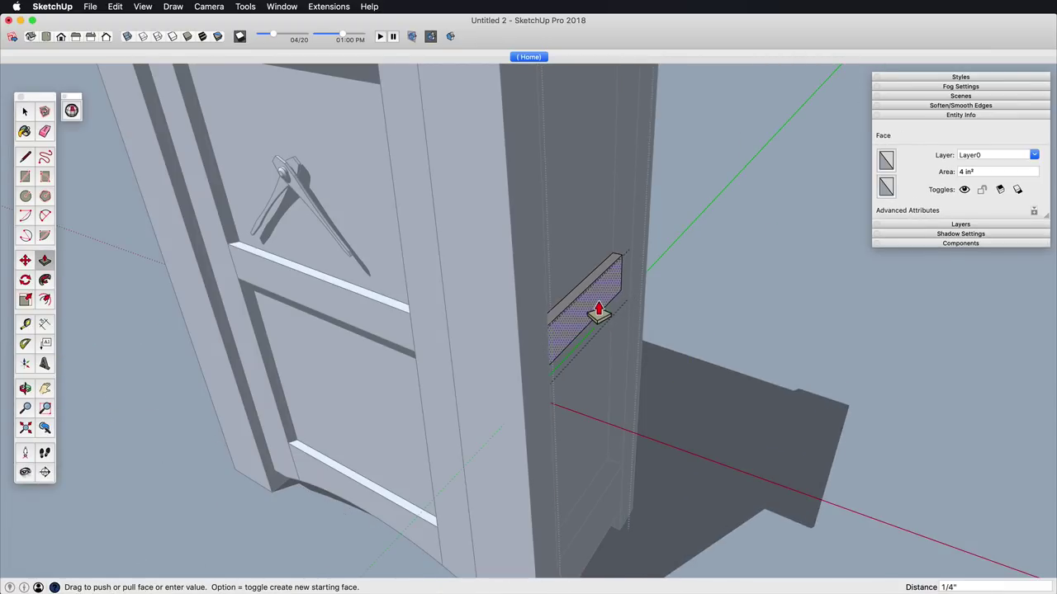
click(599, 311)
key(space)
Step: Push the outer face of the cabinet side's bottom rail inward by the same 1/4" and finish editing it
scroll(644, 206, down, 4)
shift+middle_drag(608, 103, 564, 207)
double_click(565, 206)
shift+middle_drag(590, 332, 554, 288)
double_click(569, 503)
key(p)
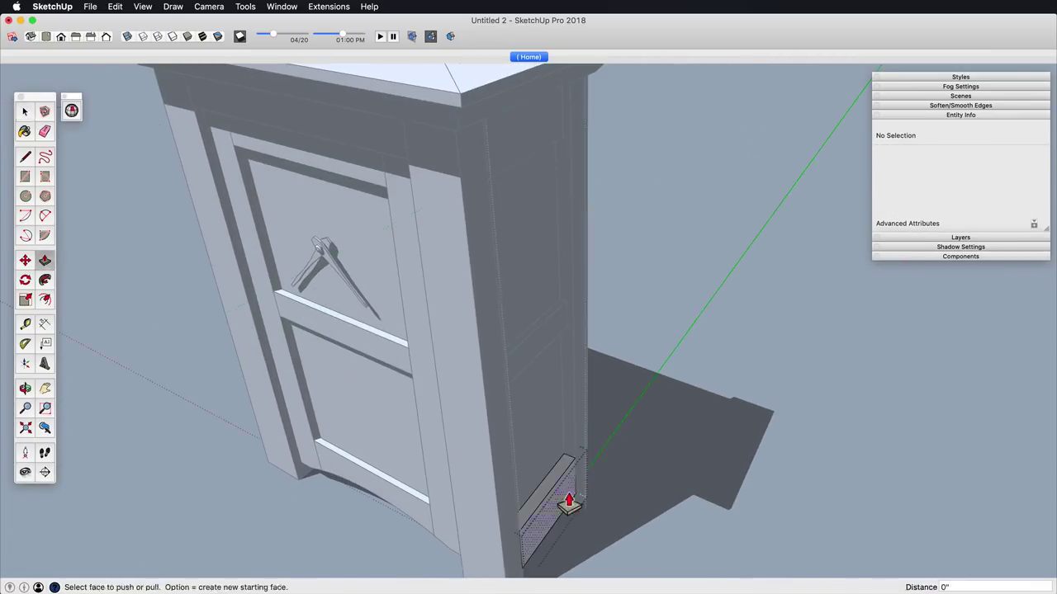
double_click(569, 503)
key(space)
click(829, 396)
Step: Import the white oak image and place it flat on the ground beside the cabinet
scroll(689, 386, down, 5)
middle_drag(642, 422, 596, 266)
middle_drag(470, 365, 535, 385)
mouse_move(535, 384)
middle_down()
mouse_move(490, 332)
mouse_move(500, 352)
mouse_move(553, 349)
mouse_move(344, 363)
mouse_move(572, 349)
mouse_move(544, 384)
middle_up()
scroll(541, 388, up, 4)
shift+middle_drag(537, 396, 512, 401)
scroll(545, 432, down, 3)
click(578, 377)
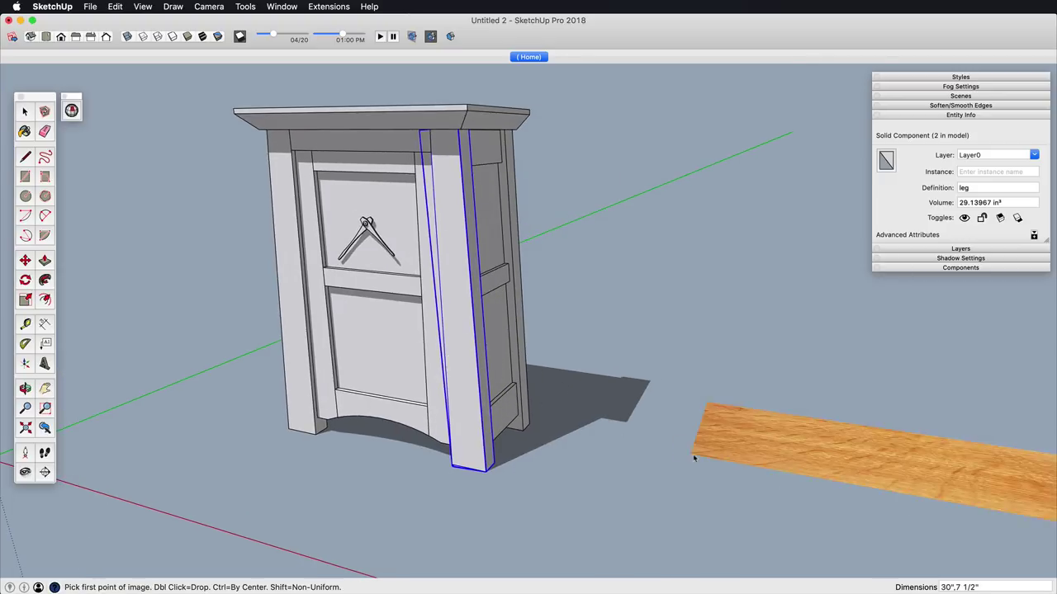
click(672, 471)
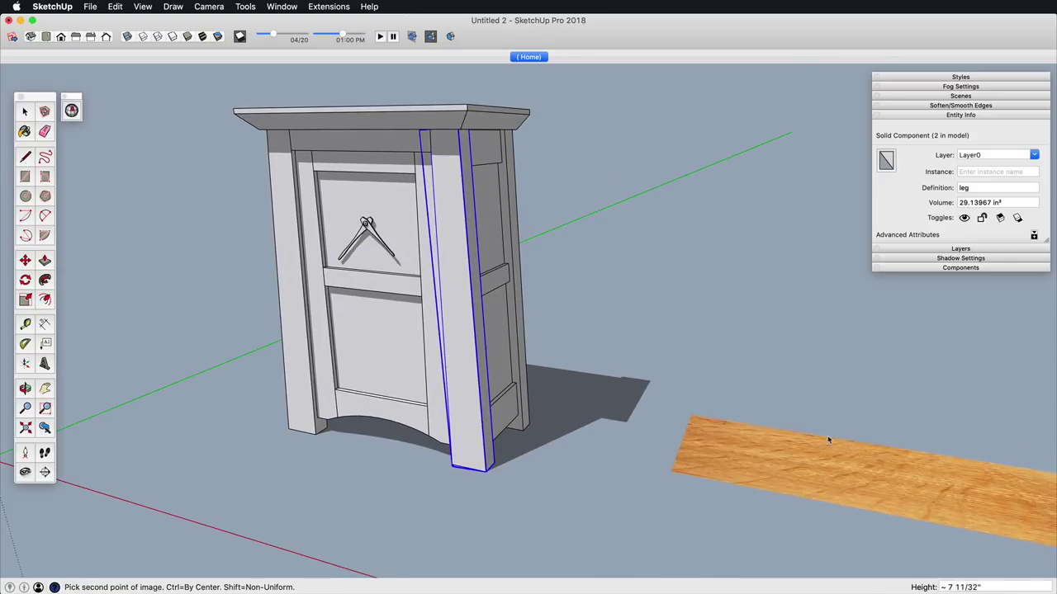
click(763, 456)
Step: Rotate the oak image 90 degrees so it stands upright beside the cabinet
shift+middle_drag(748, 429, 702, 417)
scroll(701, 417, down, 3)
middle_drag(701, 416, 516, 446)
key(m)
click(806, 534)
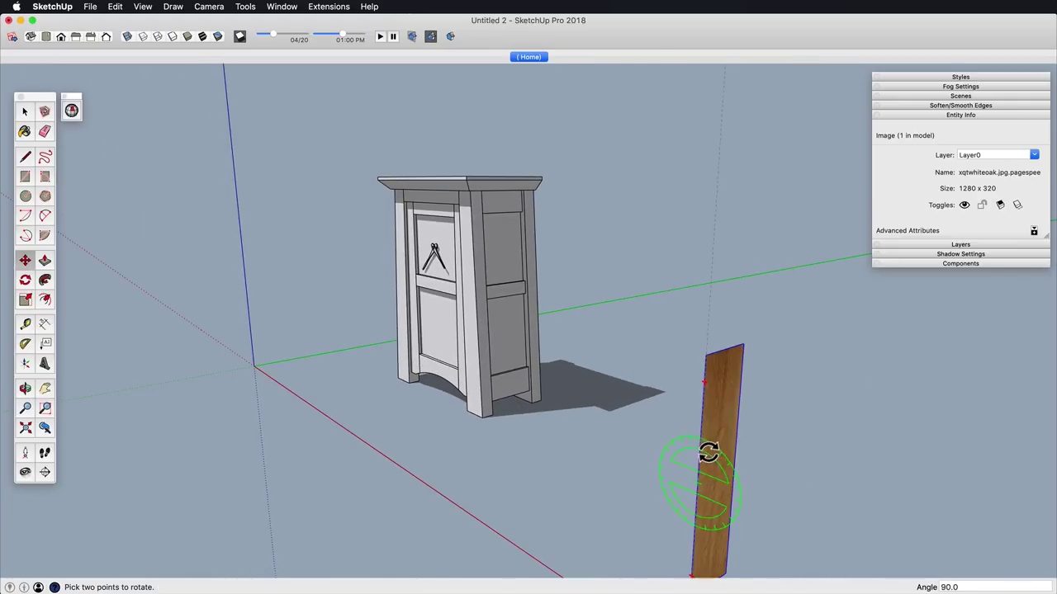
click(708, 453)
middle_drag(708, 454, 679, 513)
Step: Turn the upright oak image about its vertical axis to face the same way as the cabinet's front
click(716, 398)
click(686, 393)
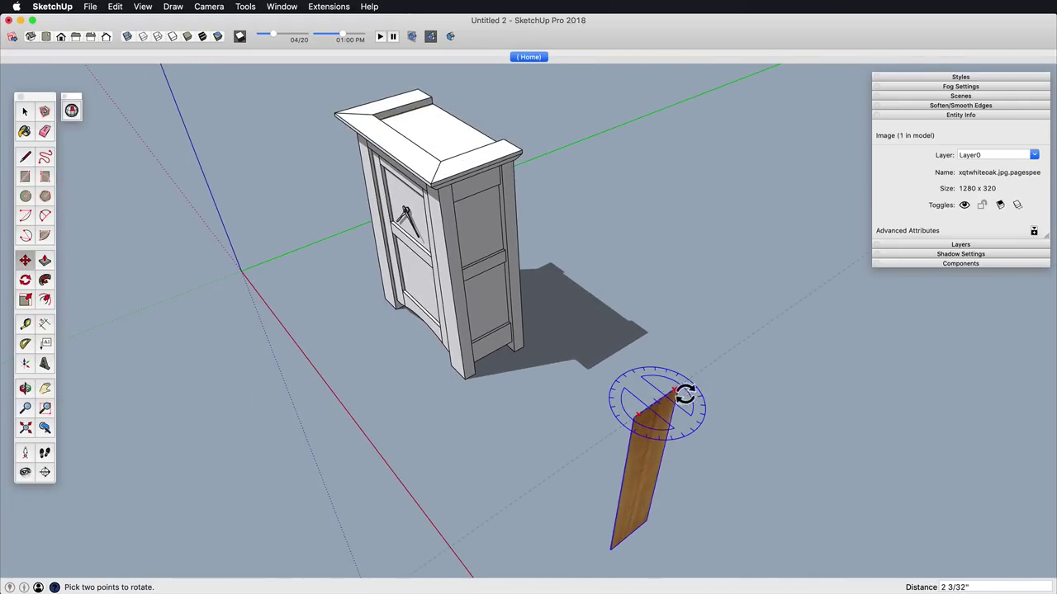
click(684, 394)
click(632, 385)
middle_drag(669, 425, 741, 383)
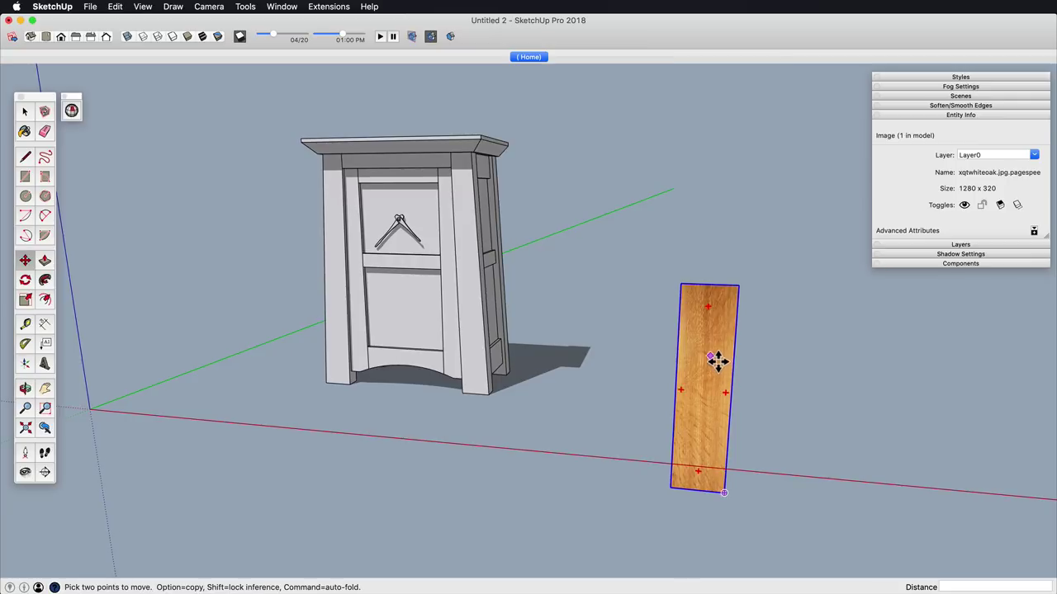
click(726, 393)
click(672, 394)
shift+middle_drag(705, 429, 716, 420)
middle_drag(717, 420, 726, 419)
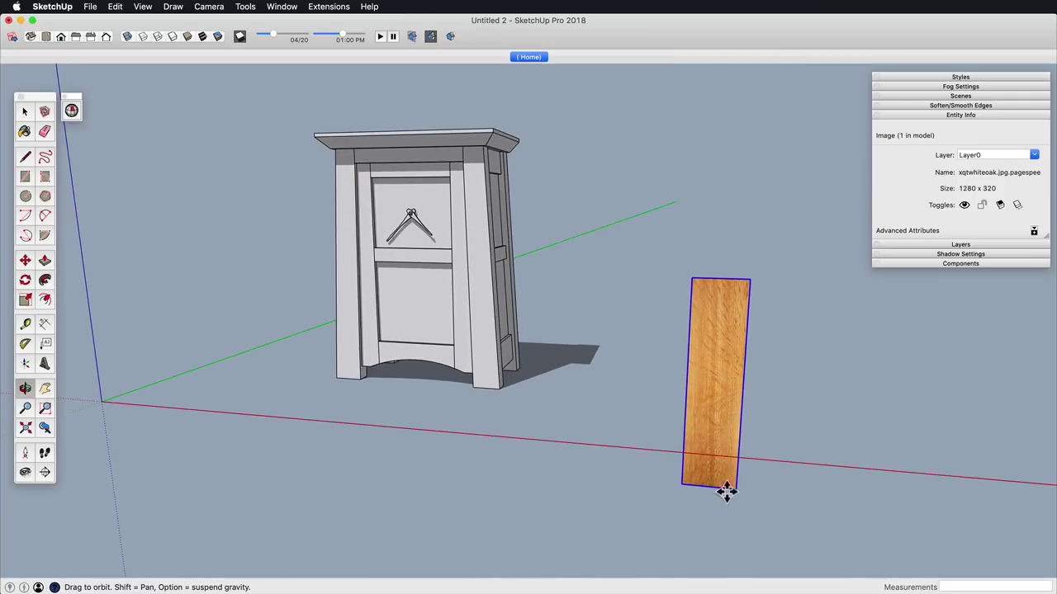
Step: Move the oak image to the front leg's bottom corner and scale it up until it is taller than the leg
click(682, 485)
key(s)
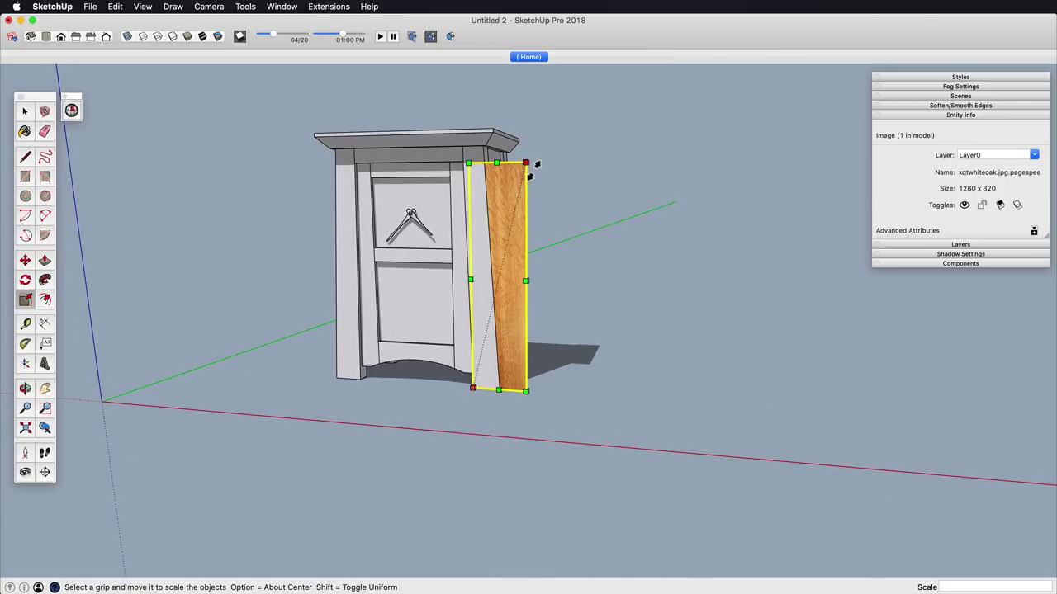
click(531, 169)
click(553, 137)
Step: Move the enlarged oak image back out beside the cabinet and explode it into a textured face
key(m)
click(530, 360)
click(685, 366)
shift+middle_drag(664, 361, 673, 366)
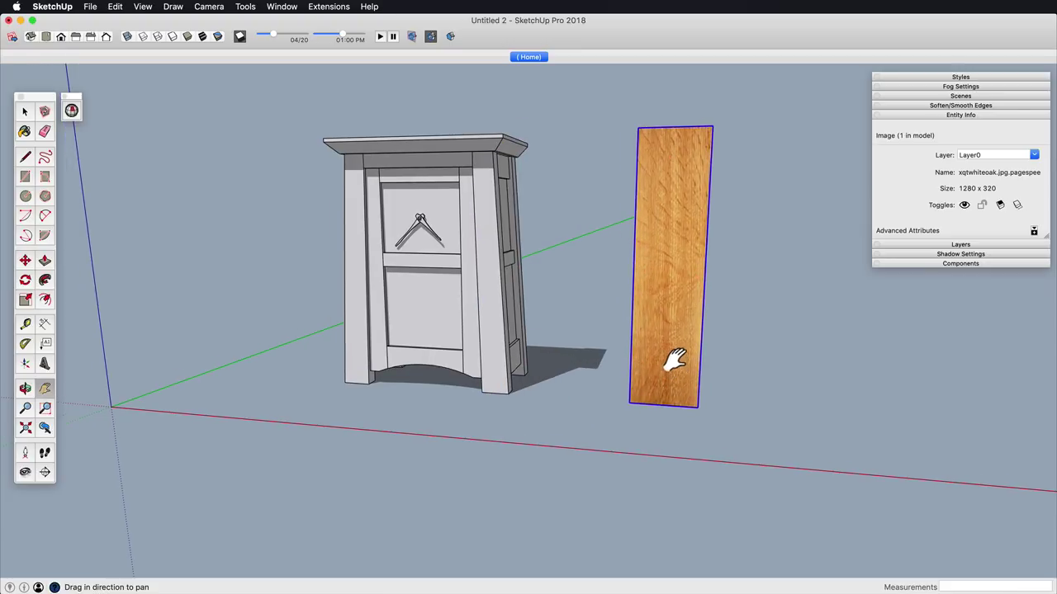
key(space)
right_click(650, 320)
click(677, 362)
click(599, 320)
Step: Open the front leg component and paint all of its faces with the oak texture from the exploded image
shift+middle_drag(599, 321, 703, 348)
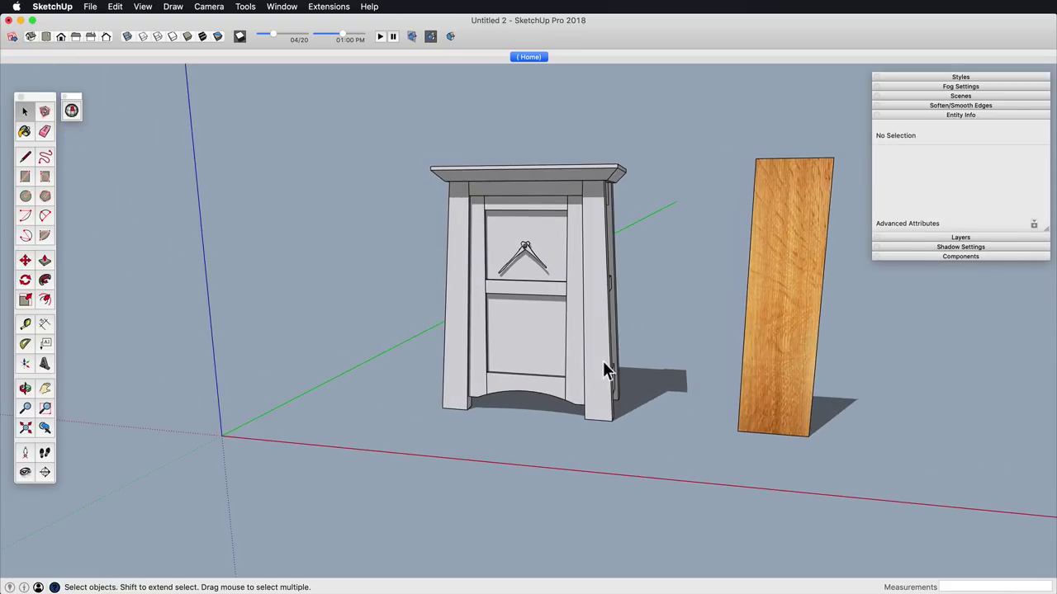
double_click(596, 345)
double_click(596, 346)
middle_drag(598, 346, 516, 438)
scroll(568, 370, up, 3)
key(b)
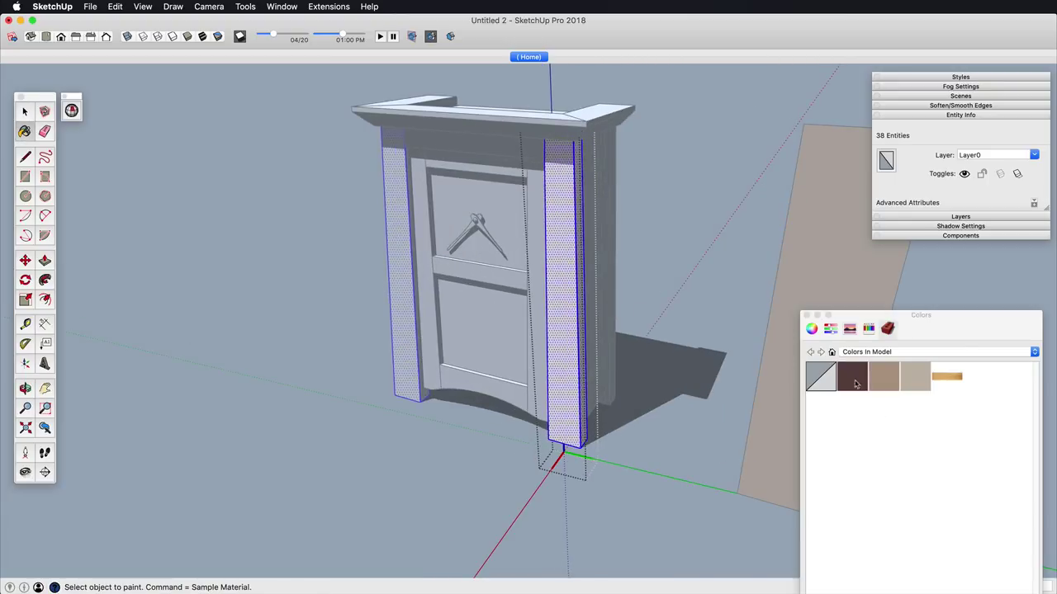
click(807, 316)
click(571, 320)
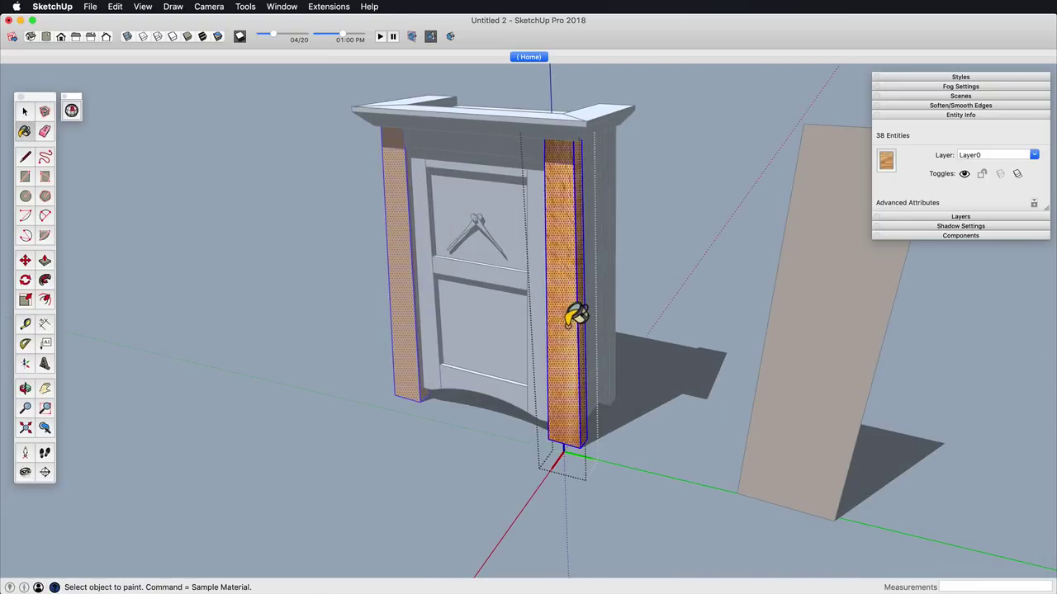
Step: Examine the oak grain direction on the front leg's side face and the texture options offered for that face
scroll(581, 387, up, 4)
mouse_move(561, 337)
middle_down()
mouse_move(580, 386)
mouse_move(587, 338)
mouse_move(804, 365)
mouse_move(697, 363)
mouse_move(487, 392)
middle_up()
key(space)
click(502, 360)
right_click(500, 353)
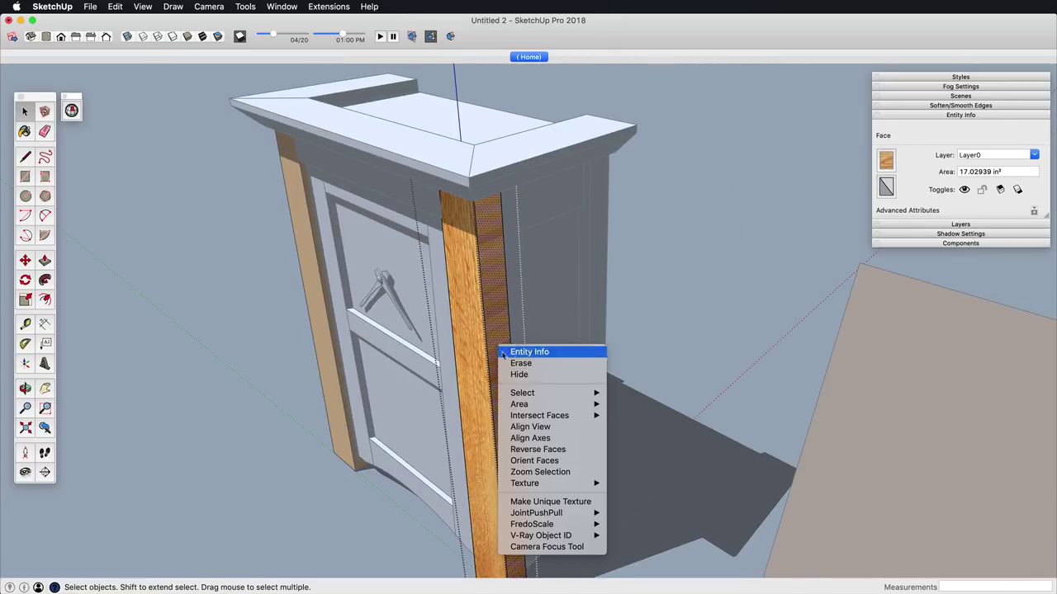
click(384, 322)
click(25, 132)
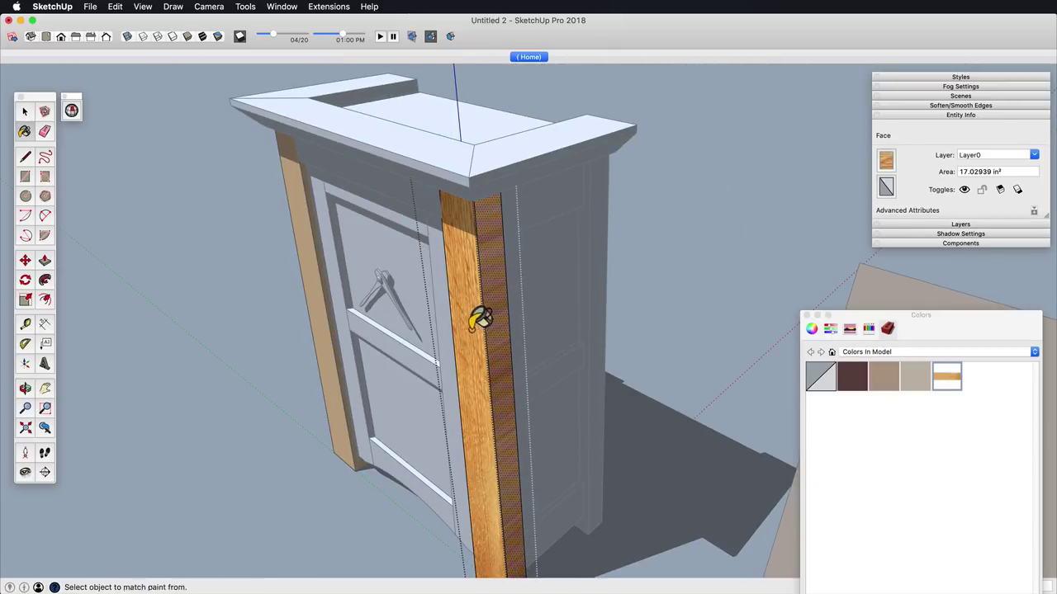
click(807, 316)
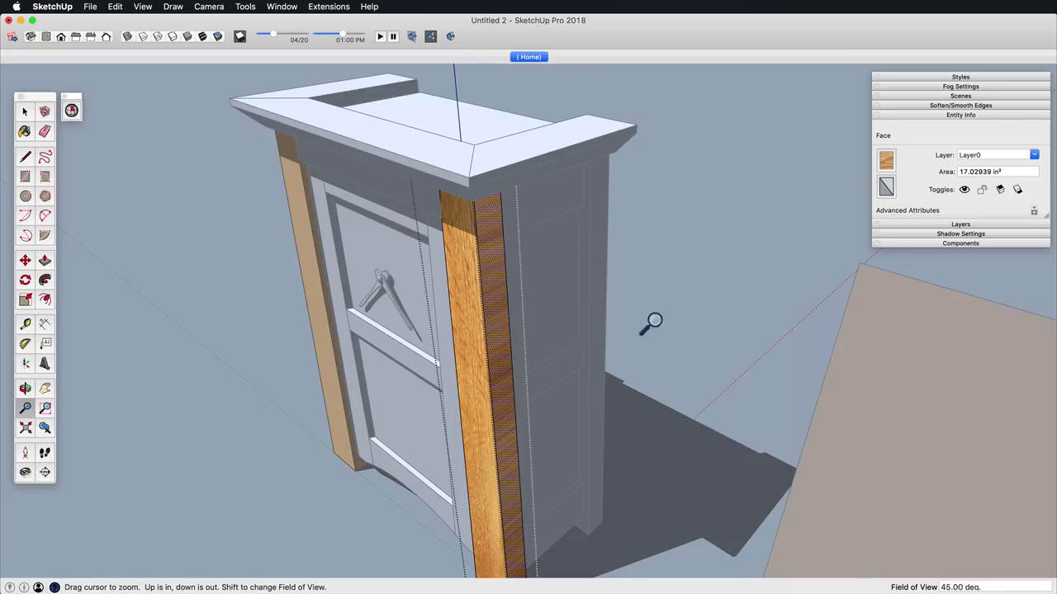
Step: Turn off texture projection on the freestanding oak face beside the cabinet
scroll(611, 327, down, 5)
mouse_move(495, 333)
middle_down()
mouse_move(472, 333)
mouse_move(500, 334)
middle_up()
key(space)
click(576, 311)
click(617, 312)
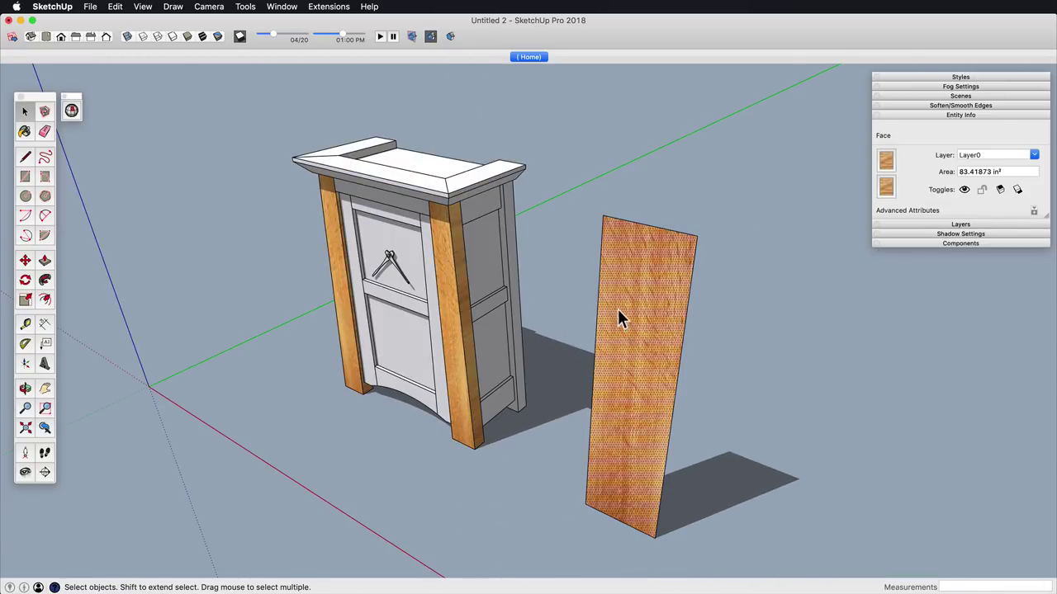
right_click(621, 304)
mouse_move(666, 439)
click(776, 472)
click(561, 363)
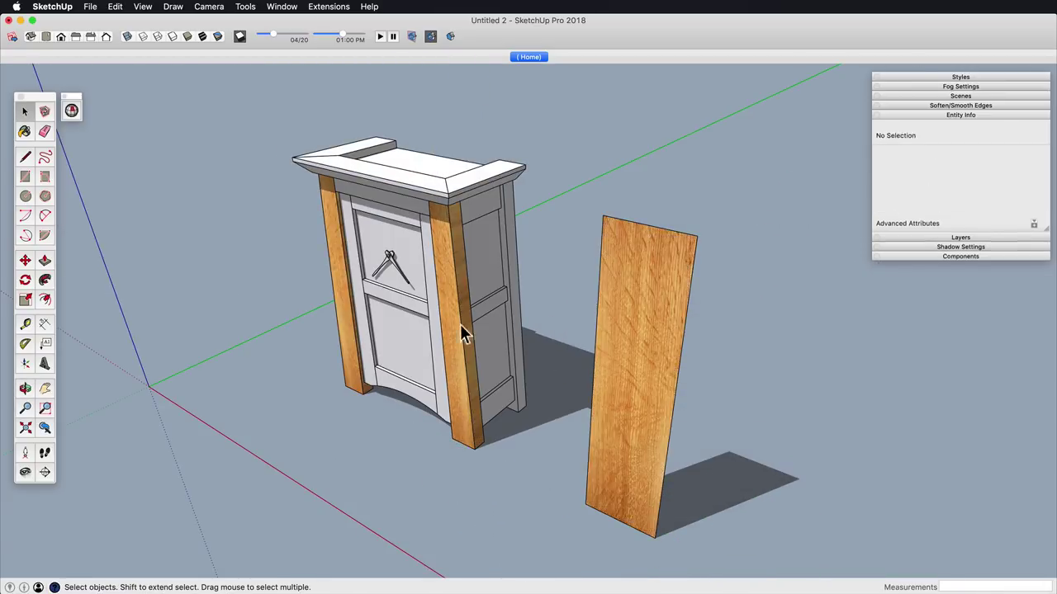
Step: Open the front leg component and repaint all of its faces with oak sampled from the freestanding face
double_click(458, 322)
triple_click(453, 313)
click(32, 132)
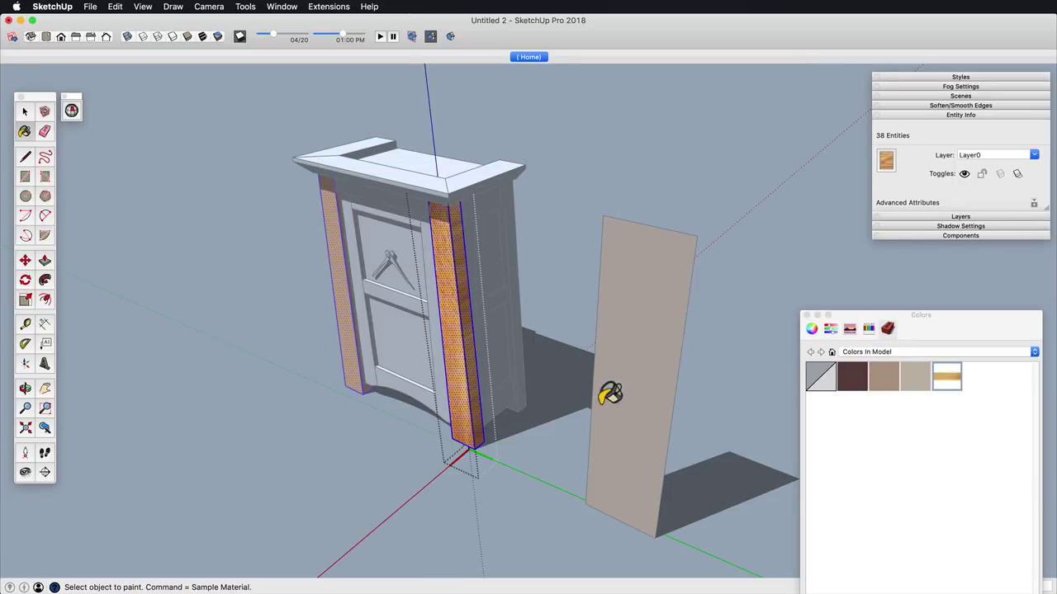
click(806, 315)
Step: Leave the leg component and delete the freestanding oak face with its edges
click(726, 305)
double_click(651, 310)
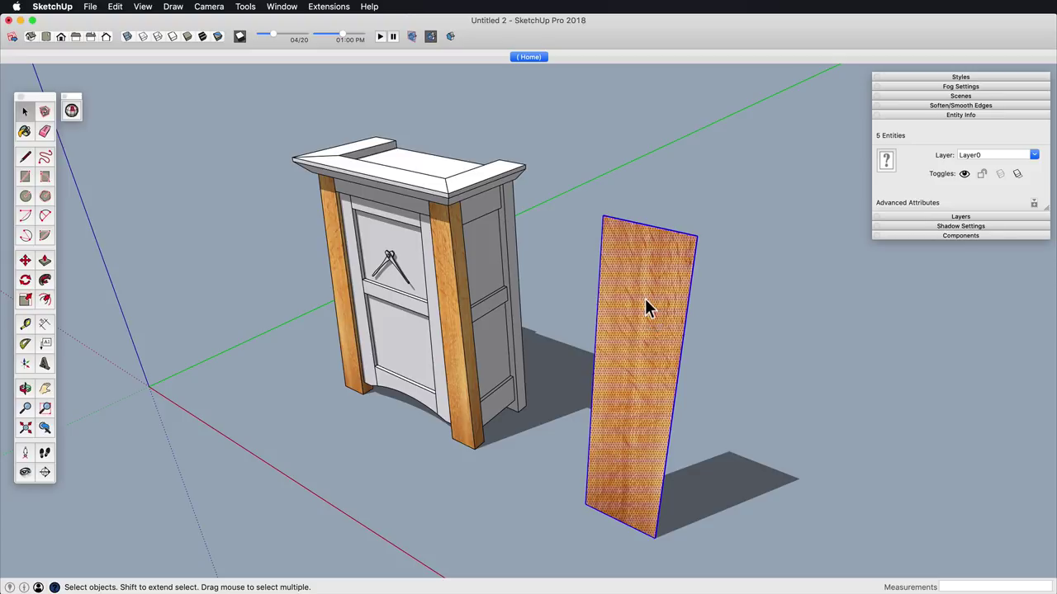
key(Delete)
Step: Open the door stile component beside the leg and paint all of its faces with the leg's oak texture
shift+middle_drag(524, 410, 607, 421)
middle_drag(607, 421, 598, 385)
scroll(571, 377, up, 4)
triple_click(549, 349)
key(b)
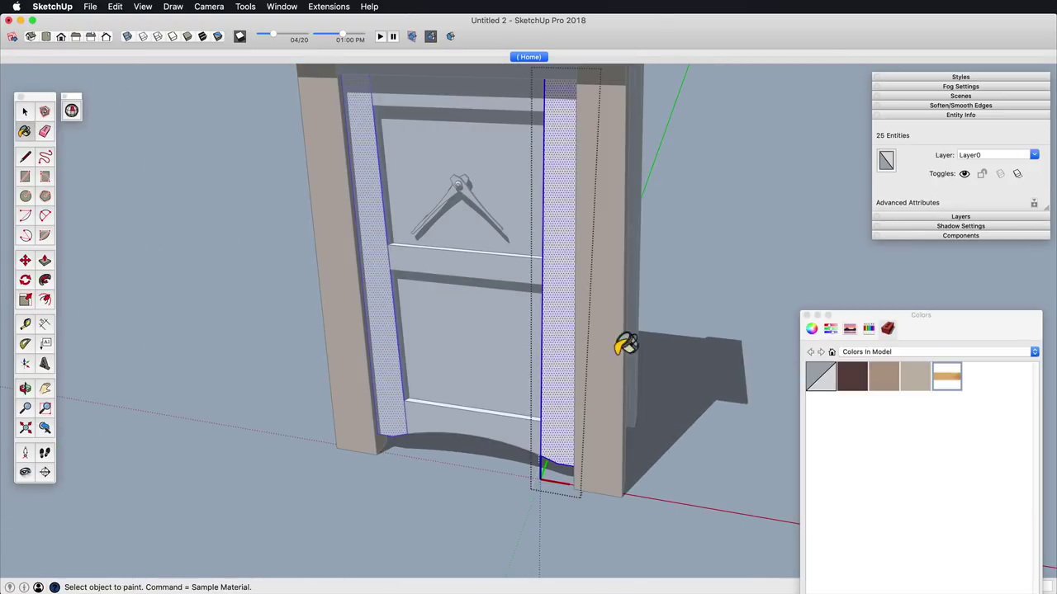
click(561, 335)
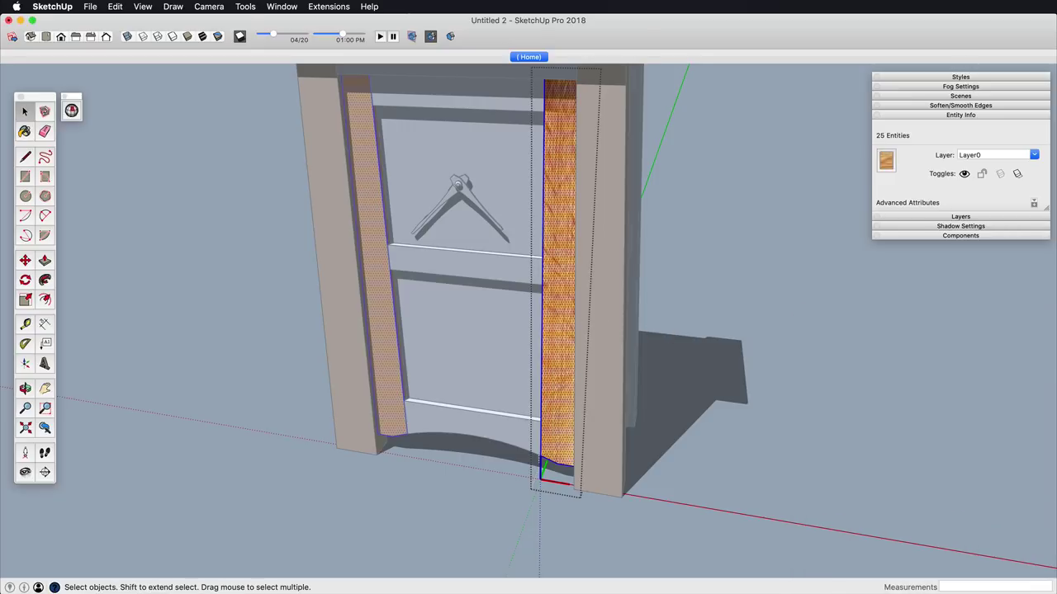
Step: Open the door's middle rail and paint all of its faces with the oak texture
middle_drag(505, 396, 474, 320)
double_click(473, 319)
double_click(473, 319)
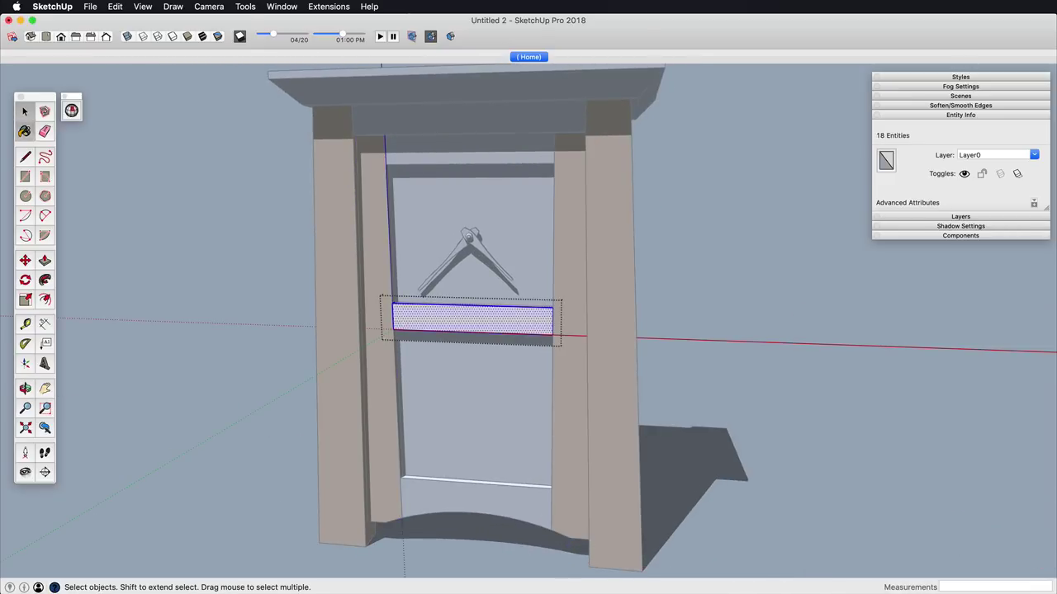
click(486, 319)
Step: Rotate the oak texture on the middle rail's front face a quarter turn so the grain runs along the rail
key(space)
click(486, 316)
right_click(487, 314)
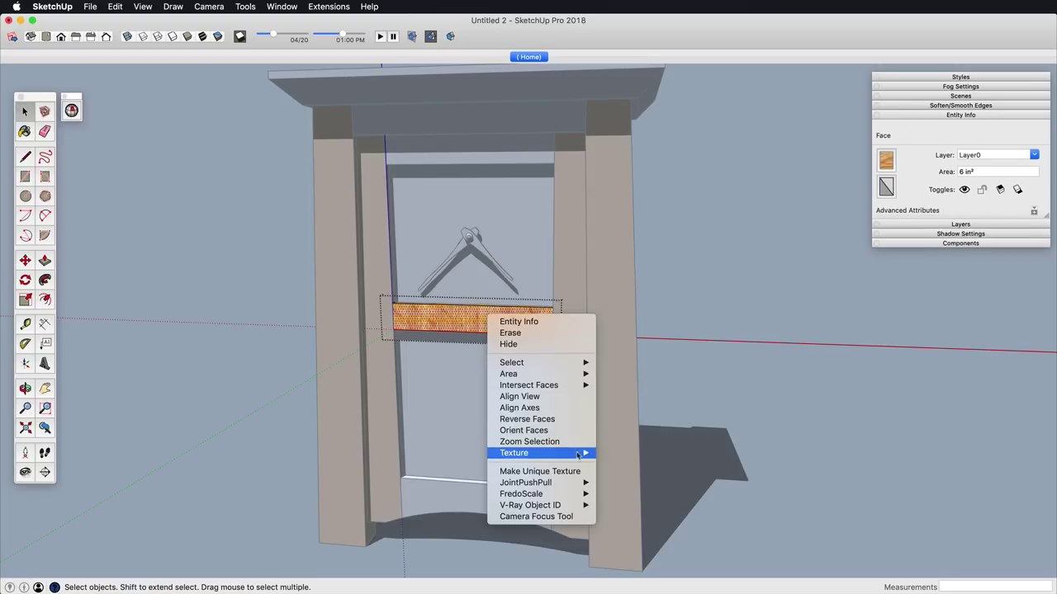
mouse_move(578, 454)
click(613, 452)
drag(487, 158, 487, 164)
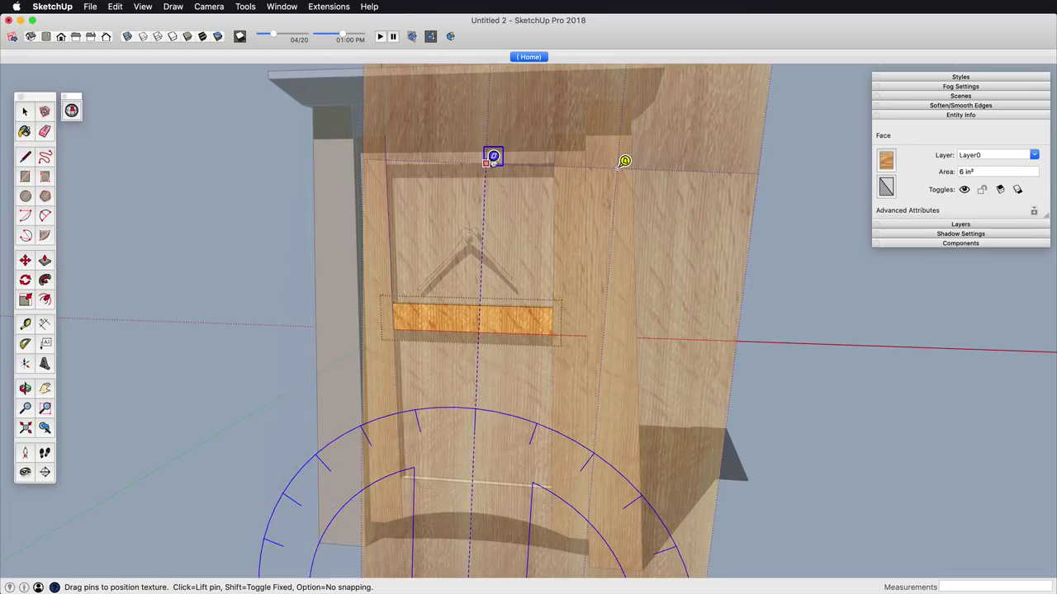
scroll(633, 325, down, 5)
shift+middle_drag(579, 334, 526, 245)
right_click(526, 242)
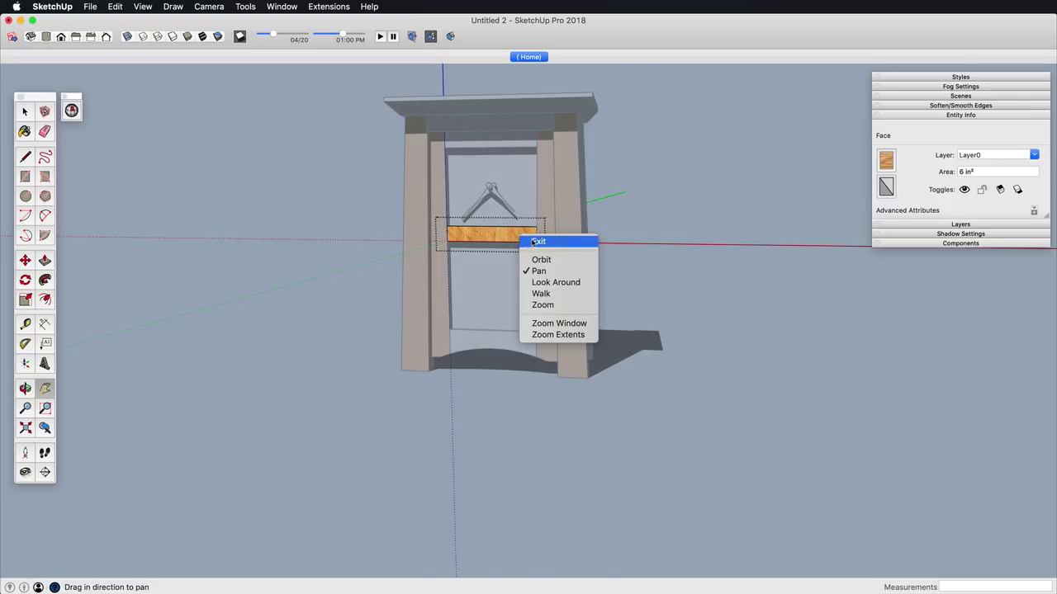
click(532, 240)
drag(550, 424, 436, 419)
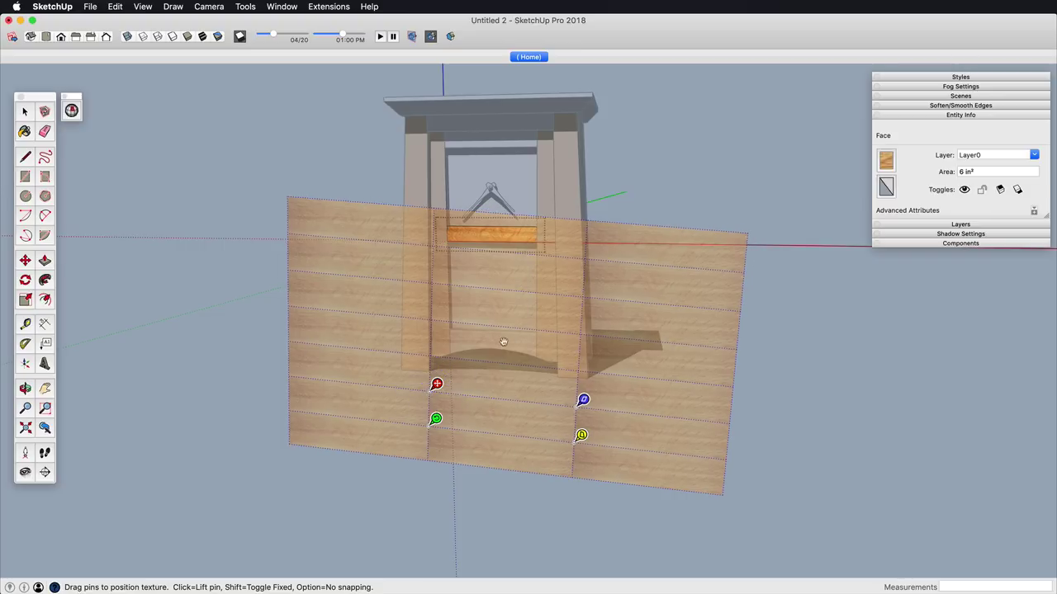
right_click(495, 241)
click(518, 242)
Step: Repaint all faces of the middle rail with the rotated oak sampled from its front face
middle_drag(596, 241, 481, 444)
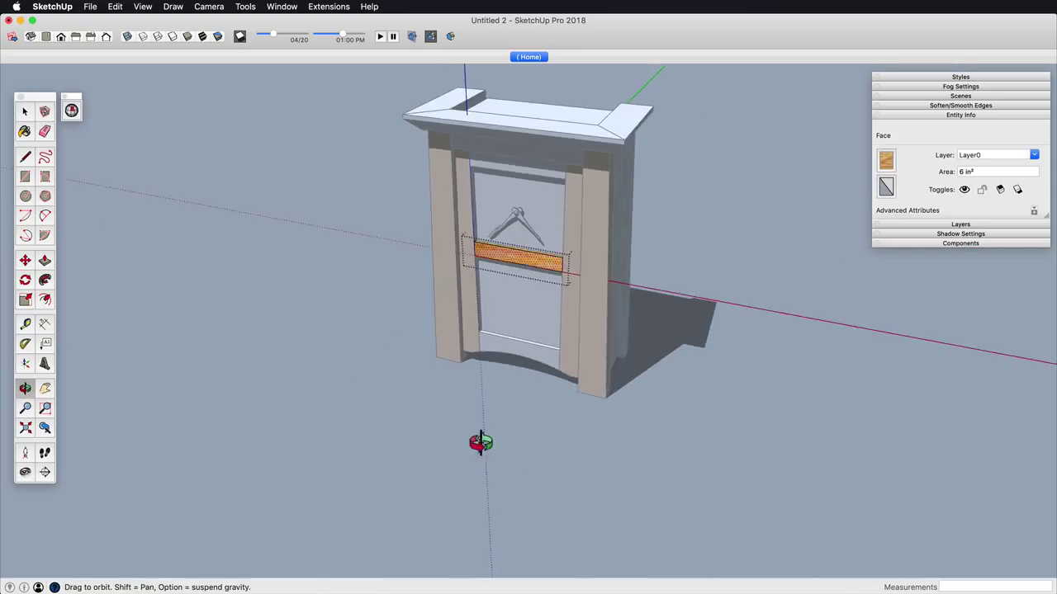
scroll(505, 289, up, 5)
shift+middle_drag(528, 330, 538, 403)
scroll(505, 323, up, 2)
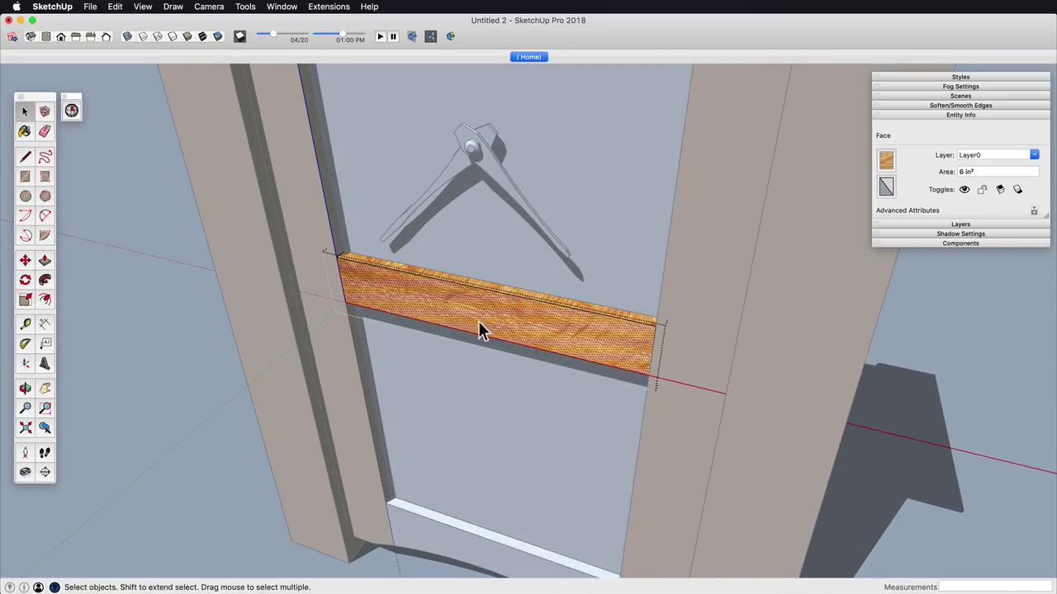
triple_click(445, 311)
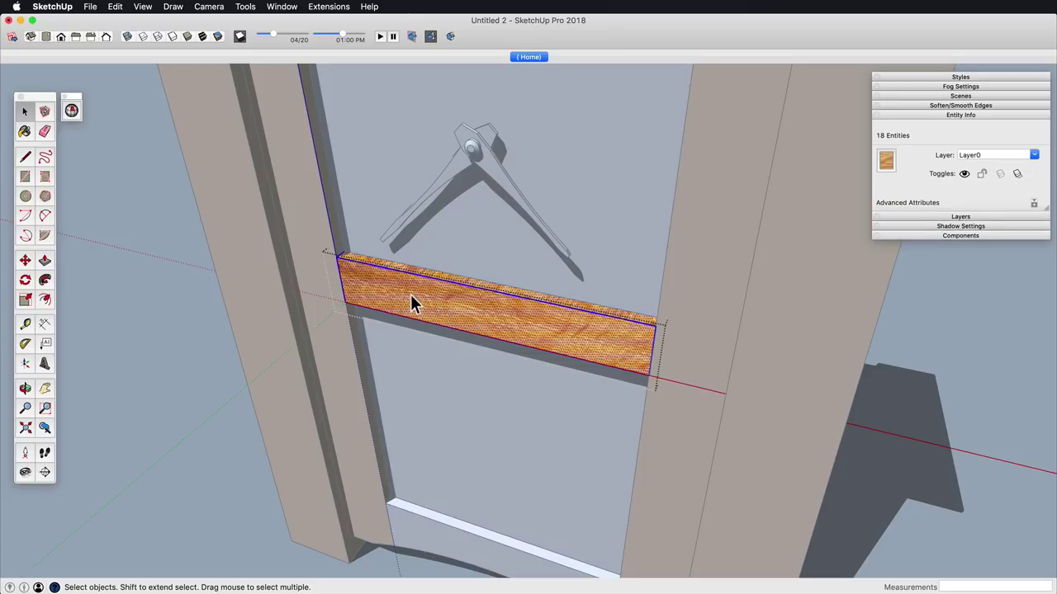
click(422, 274)
triple_click(380, 300)
click(398, 298)
click(397, 266)
click(398, 272)
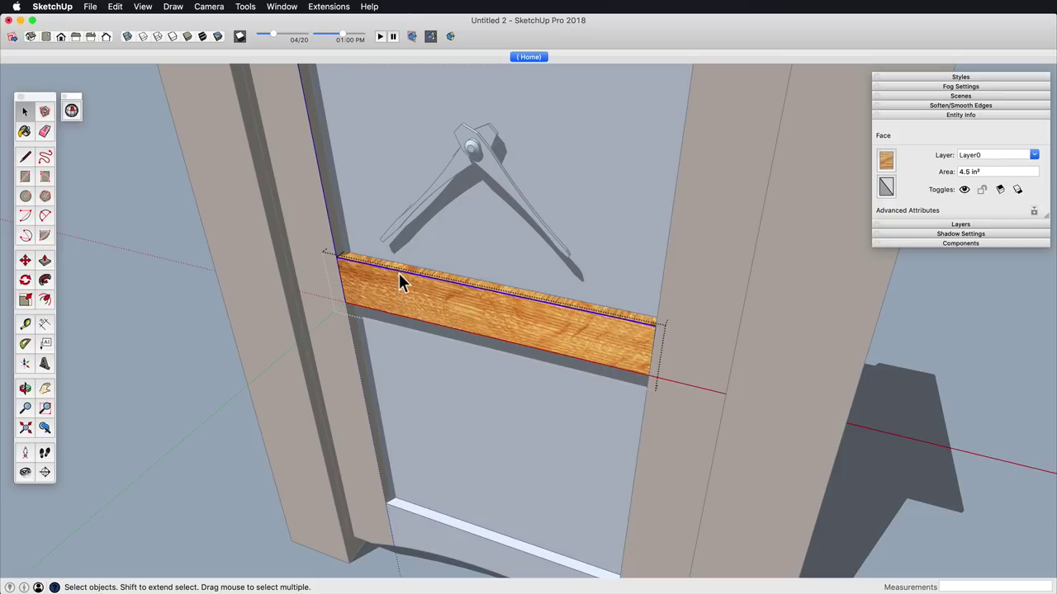
triple_click(383, 282)
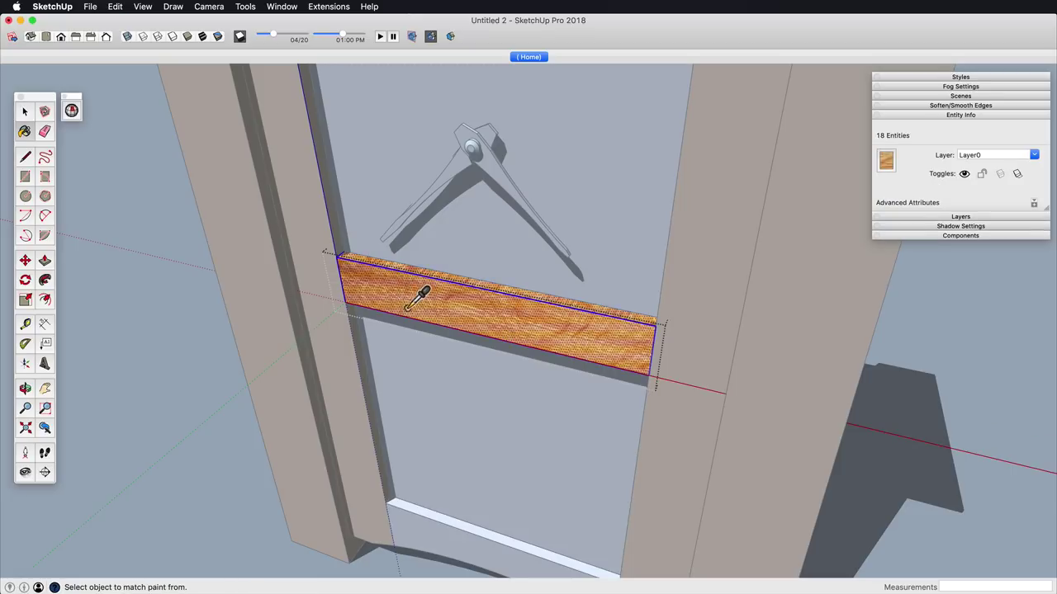
Step: Open the door's arched bottom rail and paint all of its faces with the horizontal-grain oak
scroll(417, 288, down, 3)
shift+middle_drag(417, 287, 401, 190)
triple_click(434, 397)
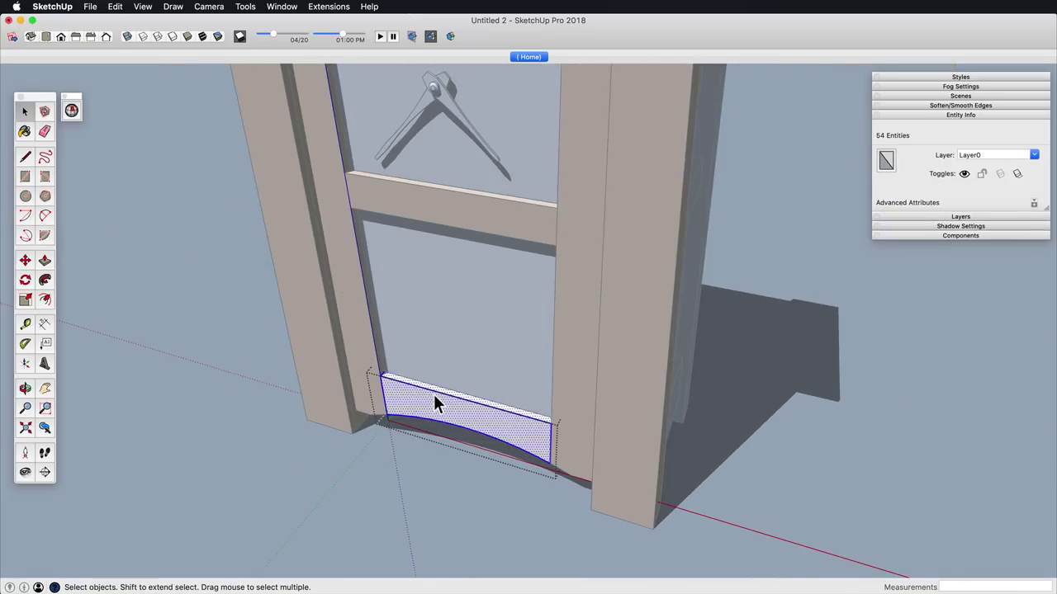
click(426, 404)
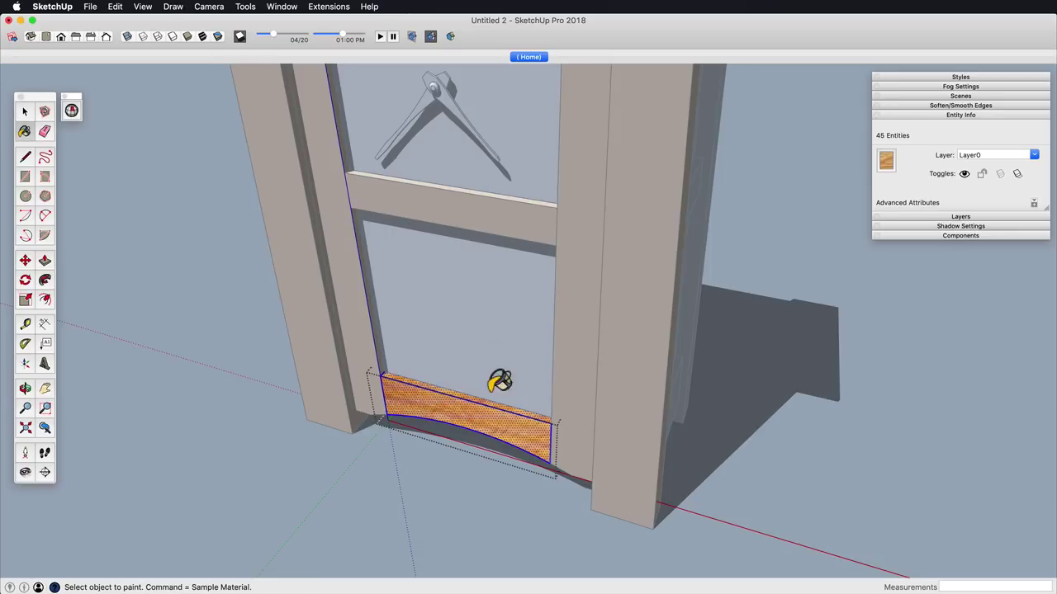
Step: Open the door's top rail and paint all of its faces with the horizontal-grain oak
middle_drag(492, 386, 499, 549)
key(space)
double_click(468, 251)
double_click(467, 249)
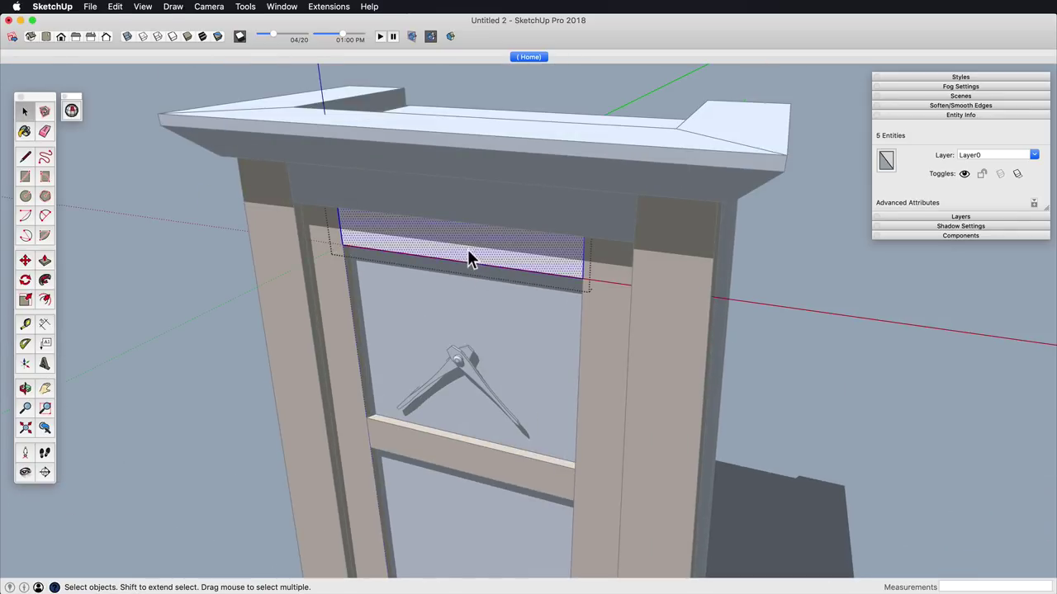
click(491, 254)
Step: Open the cabinet's front rail above the door and paint all of its faces with the horizontal-grain oak
mouse_move(521, 322)
middle_down()
mouse_move(535, 276)
mouse_move(505, 263)
middle_up()
mouse_move(505, 263)
shift+middle_down()
mouse_move(500, 334)
mouse_move(497, 297)
shift+middle_up()
key(space)
triple_click(489, 213)
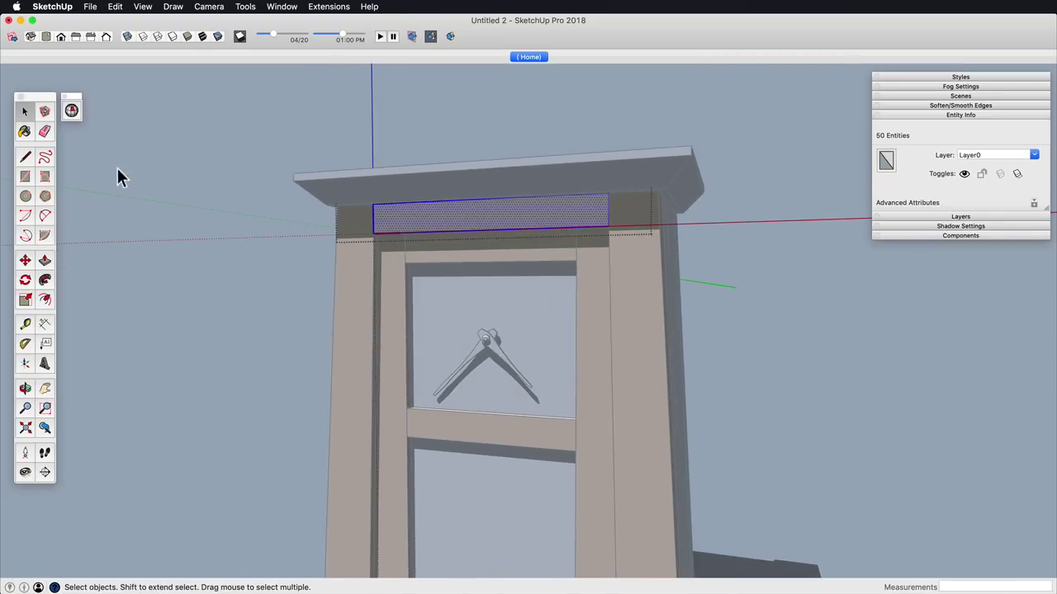
click(464, 222)
Step: Open the front crown moulding and paint all of its faces with the horizontal-grain oak
mouse_move(556, 256)
middle_down()
mouse_move(594, 283)
mouse_move(543, 308)
middle_up()
scroll(595, 283, down, 3)
key(space)
triple_click(550, 188)
click(25, 132)
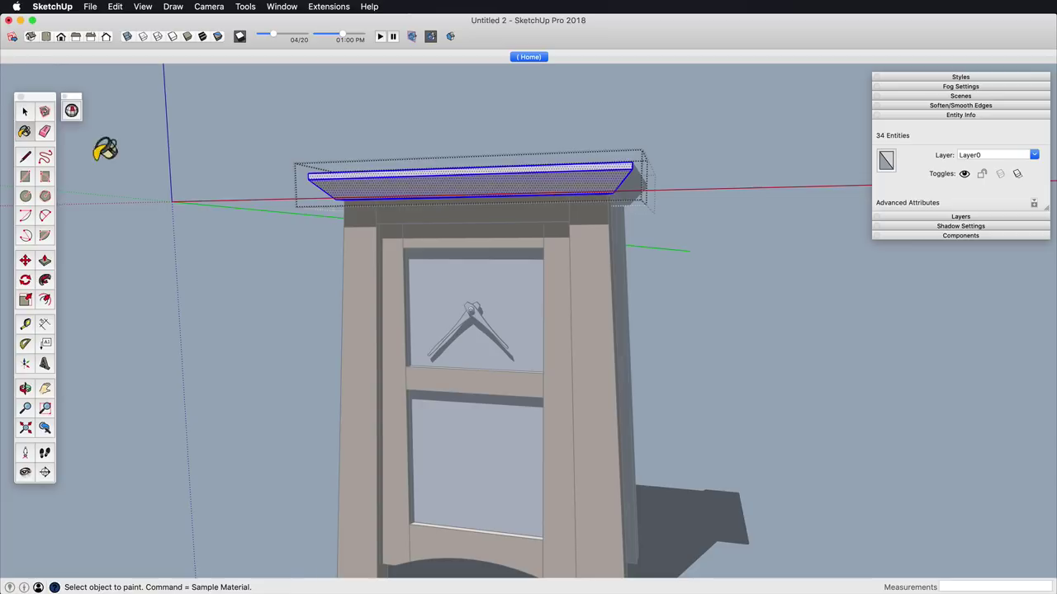
click(498, 198)
Step: Open the side crown moulding and paint all of its faces with the oak texture
middle_drag(579, 286, 314, 285)
key(space)
double_click(558, 187)
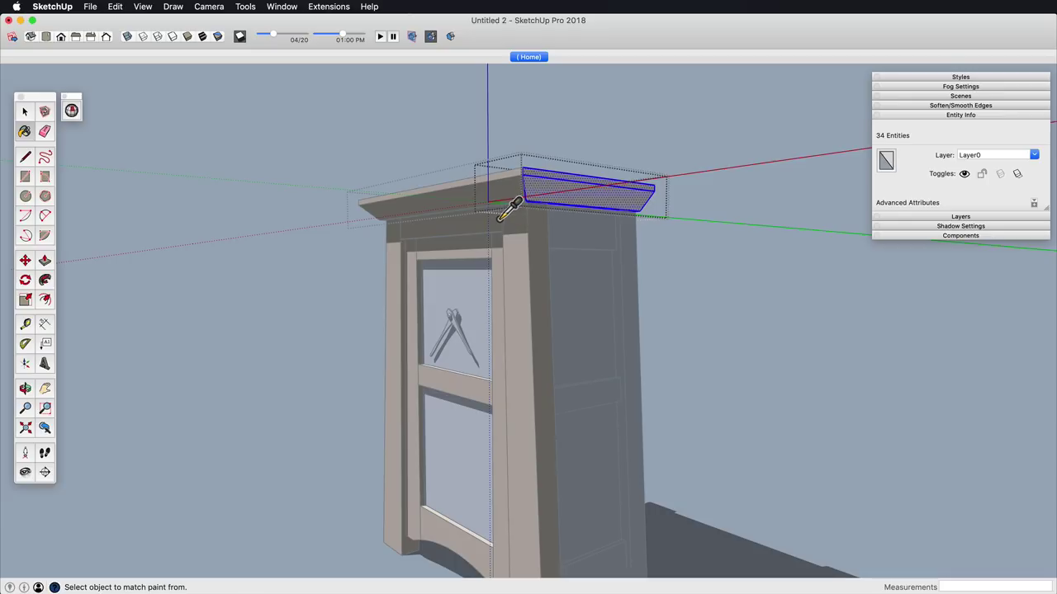
click(574, 195)
Step: Examine the oak grain direction on the side crown moulding's faces
middle_drag(575, 248, 463, 285)
scroll(462, 286, up, 2)
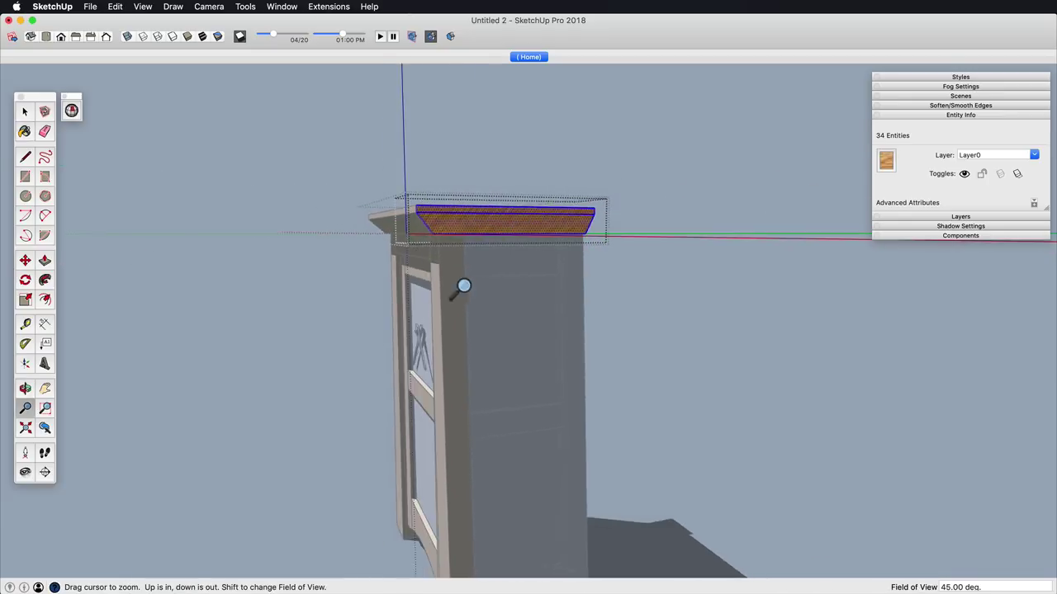
middle_drag(569, 330, 507, 345)
scroll(507, 344, up, 5)
key(space)
click(500, 226)
middle_drag(495, 227, 545, 260)
scroll(484, 310, down, 3)
Step: Repaint the whole side crown moulding with the oak texture and leave the component
key(super+a)
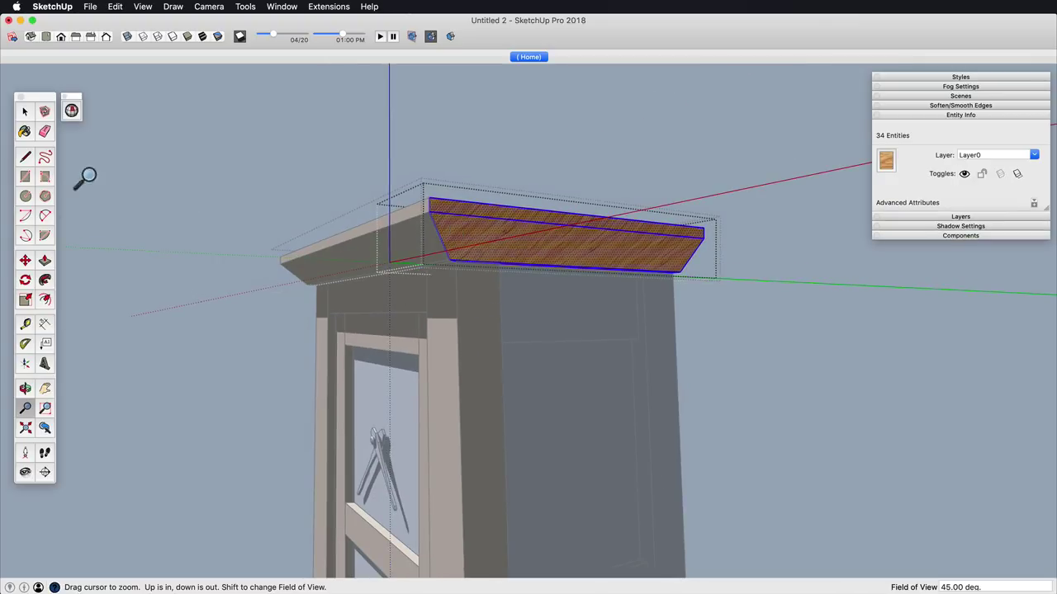
key(space)
click(382, 276)
double_click(480, 238)
key(super+a)
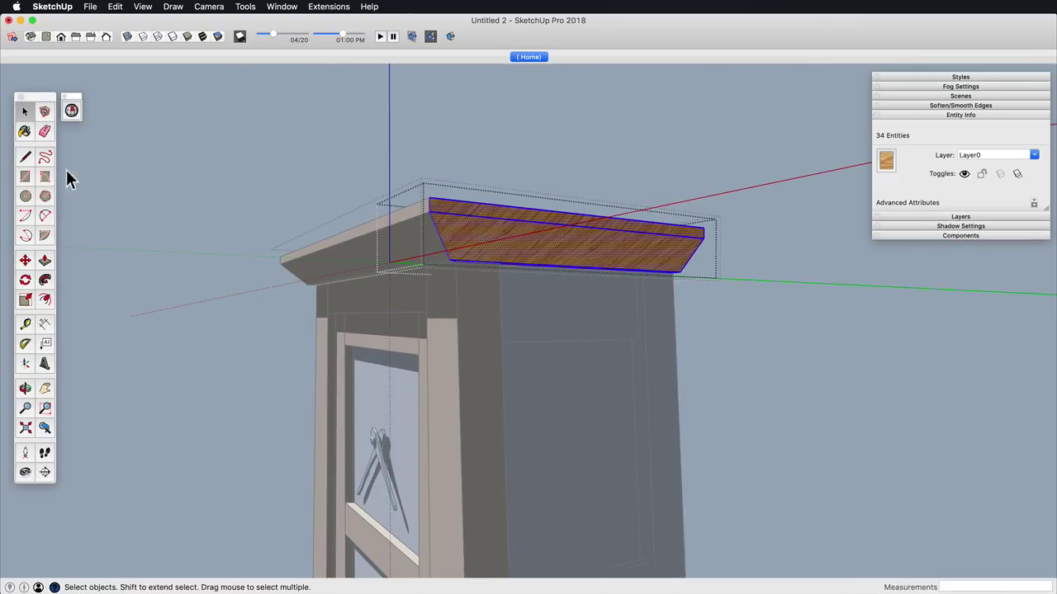
click(25, 131)
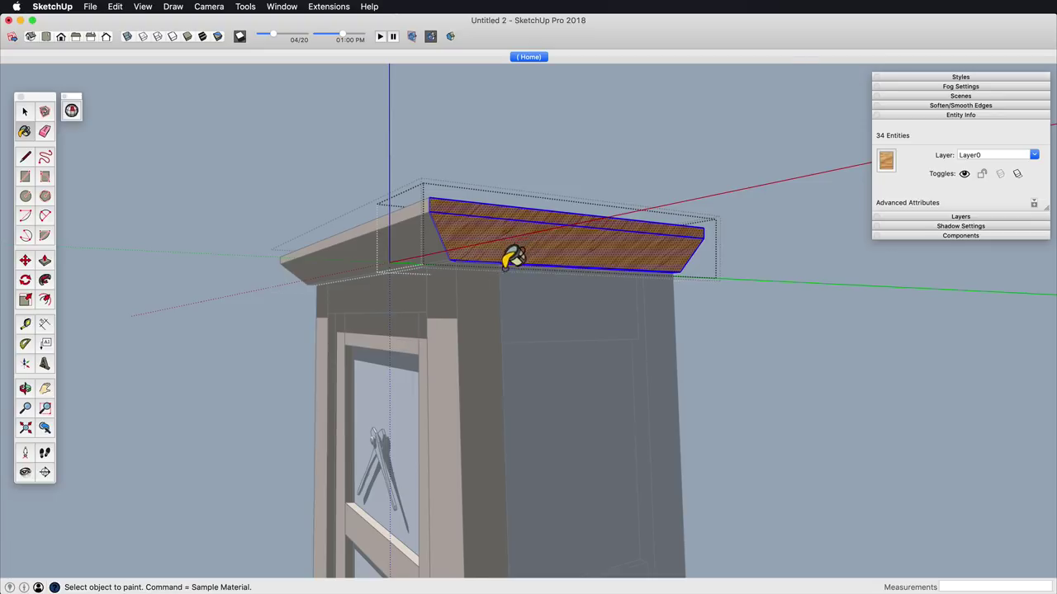
scroll(450, 347, down, 3)
middle_drag(505, 267, 573, 322)
key(space)
click(525, 286)
click(525, 287)
scroll(523, 286, down, 3)
middle_drag(520, 293, 560, 330)
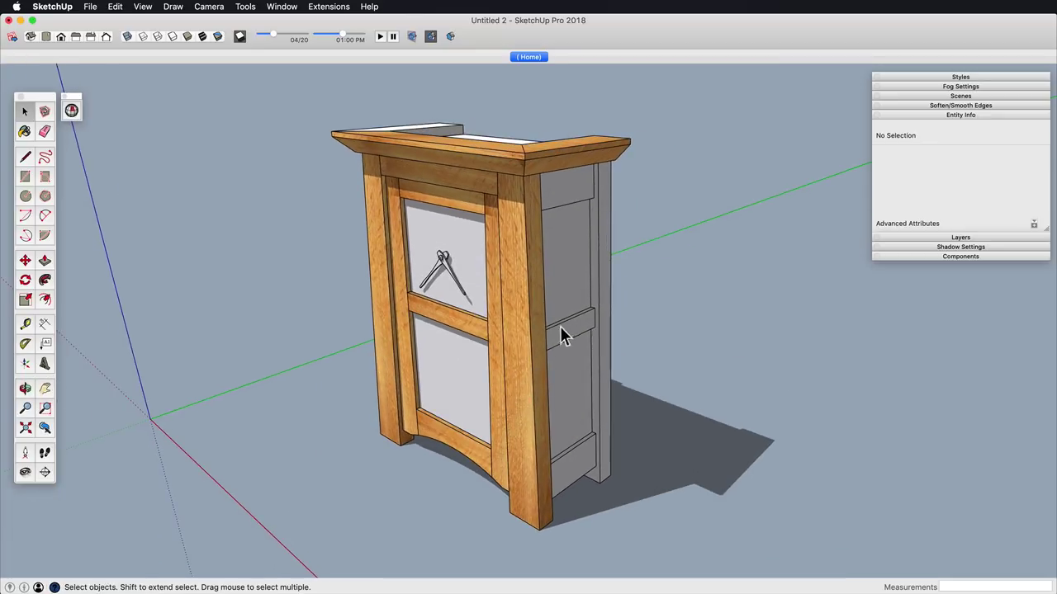
Step: Open the cabinet's side panel component and paint all of its faces with the vertical-grain oak sampled from the leg
double_click(559, 280)
triple_click(567, 284)
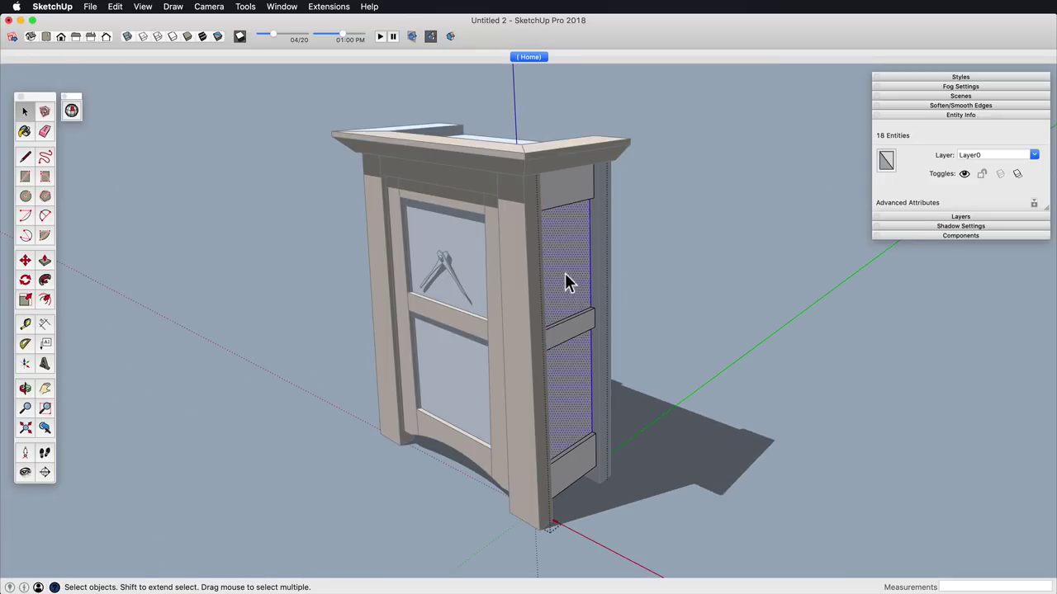
middle_drag(564, 297, 509, 299)
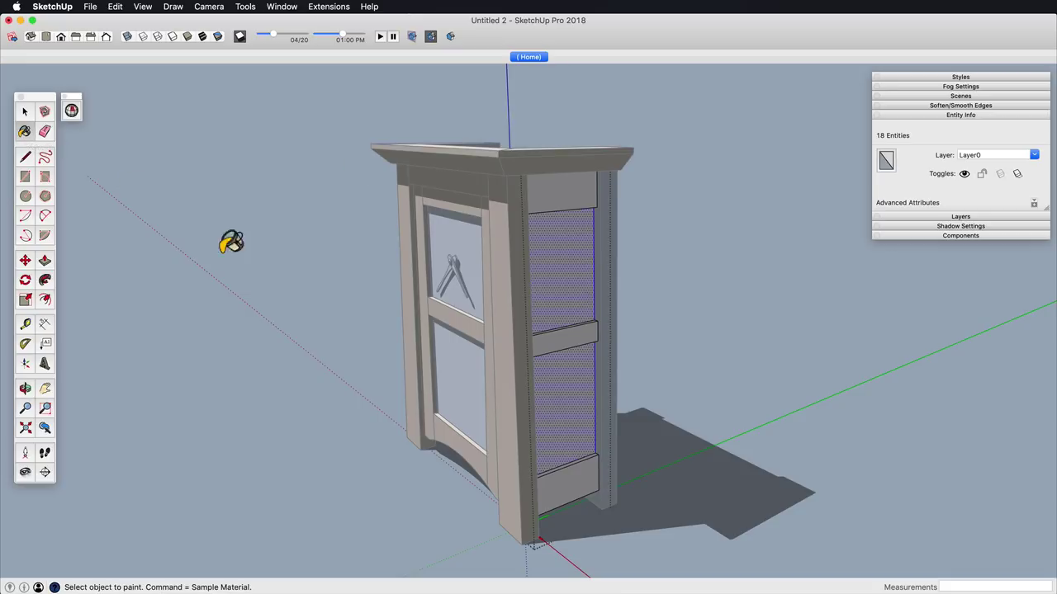
alt+click(508, 385)
click(555, 390)
Step: Open the upper side rail and paint all of its faces with the oak sampled from the side panel
middle_drag(584, 342, 474, 309)
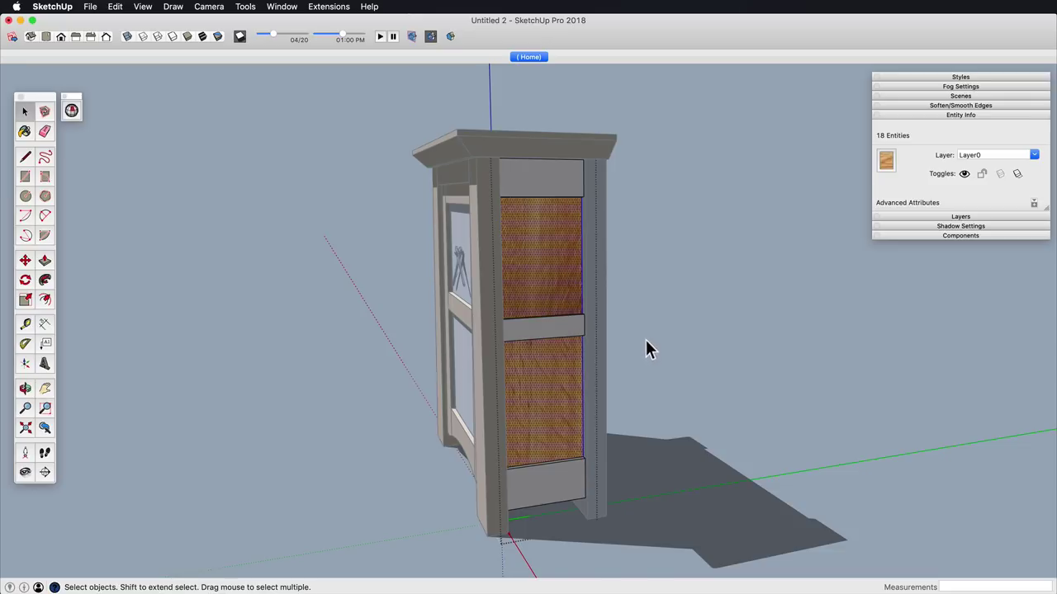
triple_click(551, 182)
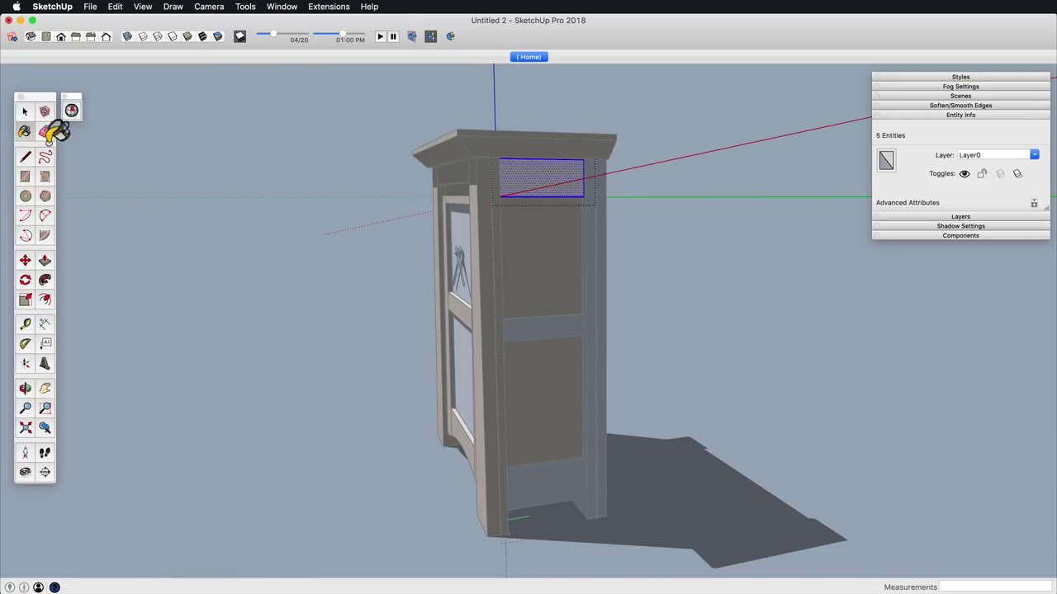
super+click(545, 248)
click(553, 193)
key(space)
click(645, 245)
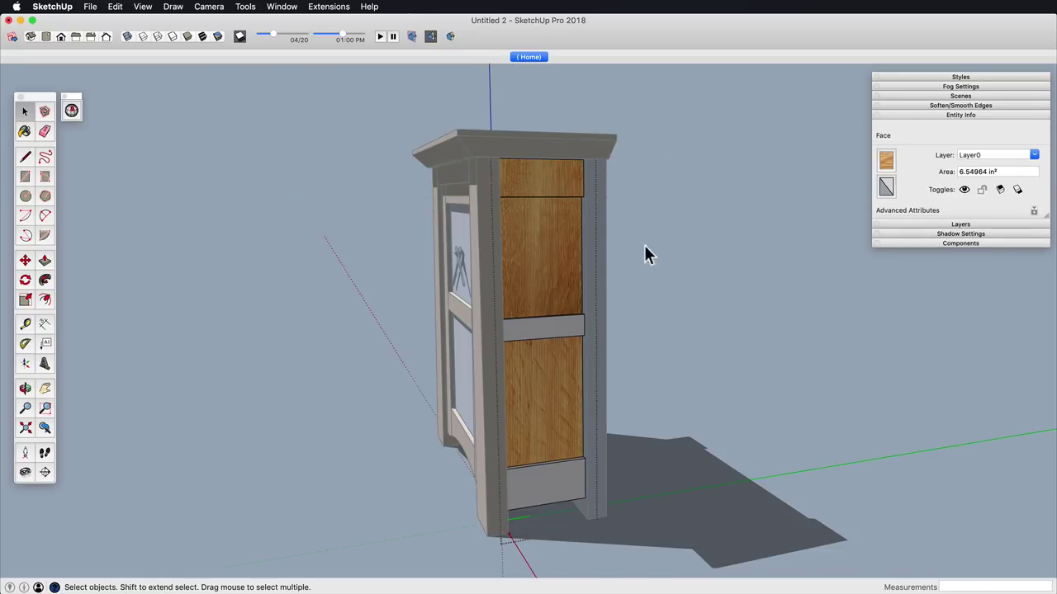
Step: Open the upper side rail and rotate the oak texture on its front face about 90° so the grain runs horizontally
scroll(546, 274, up, 3)
shift+middle_drag(546, 273, 537, 337)
double_click(520, 225)
click(520, 225)
scroll(519, 225, down, 3)
middle_drag(519, 224, 500, 309)
shift+middle_drag(499, 310, 477, 292)
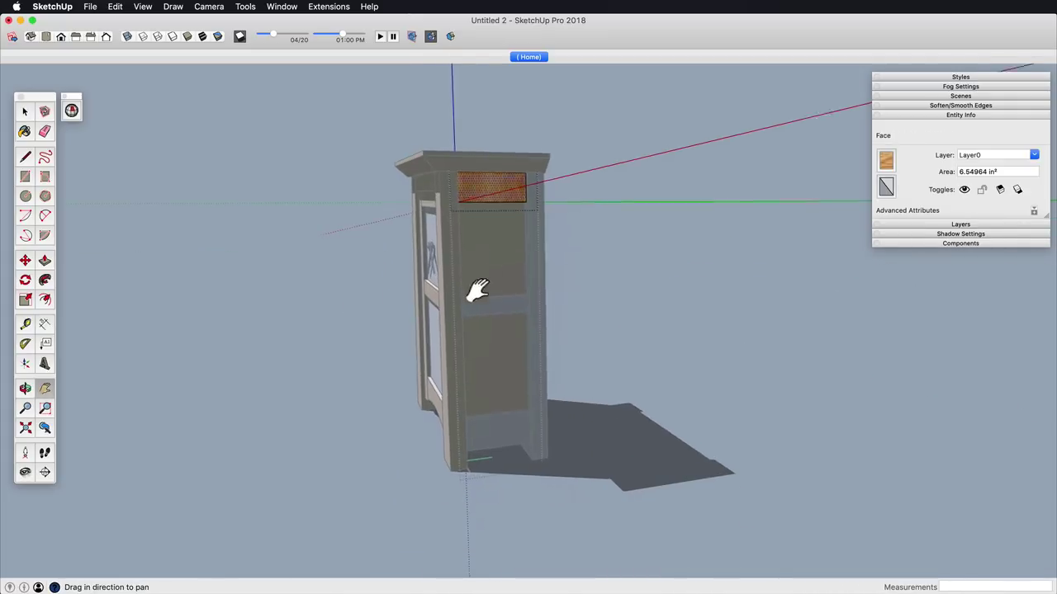
right_click(485, 182)
mouse_move(574, 320)
click(634, 317)
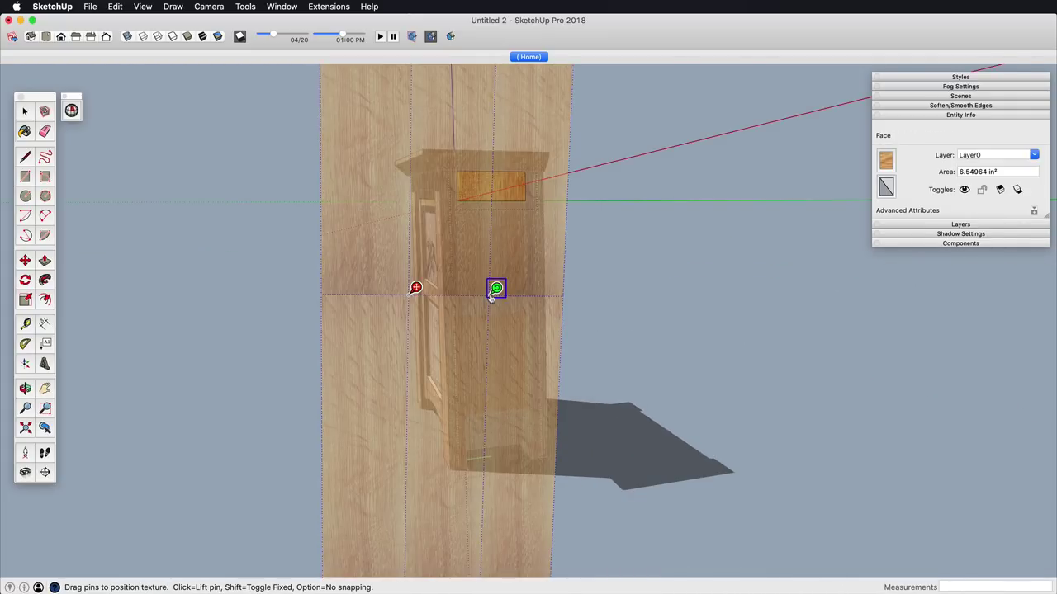
drag(496, 290, 408, 255)
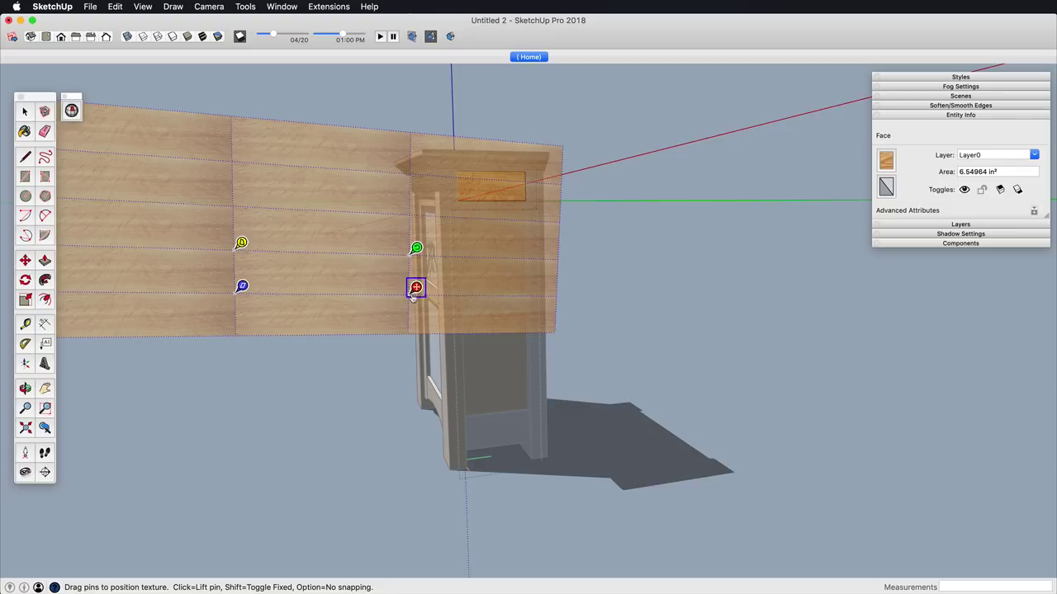
Step: Shift and straighten the oak texture until its grain runs parallel to the upper side rail, and finish positioning it
drag(389, 291, 435, 279)
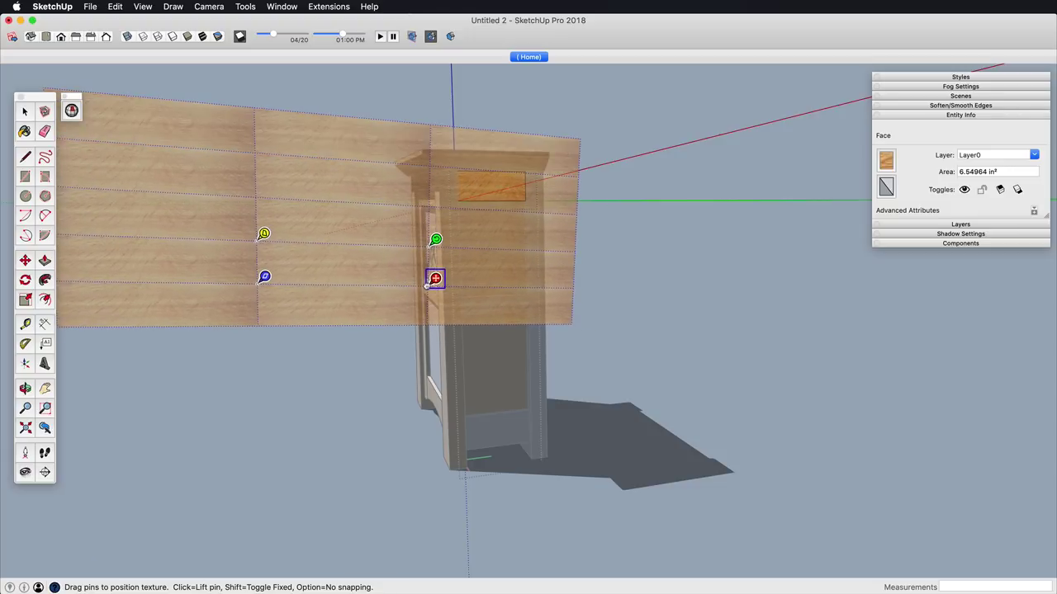
mouse_move(435, 239)
mouse_down()
mouse_move(436, 160)
mouse_move(419, 137)
mouse_move(430, 238)
mouse_up()
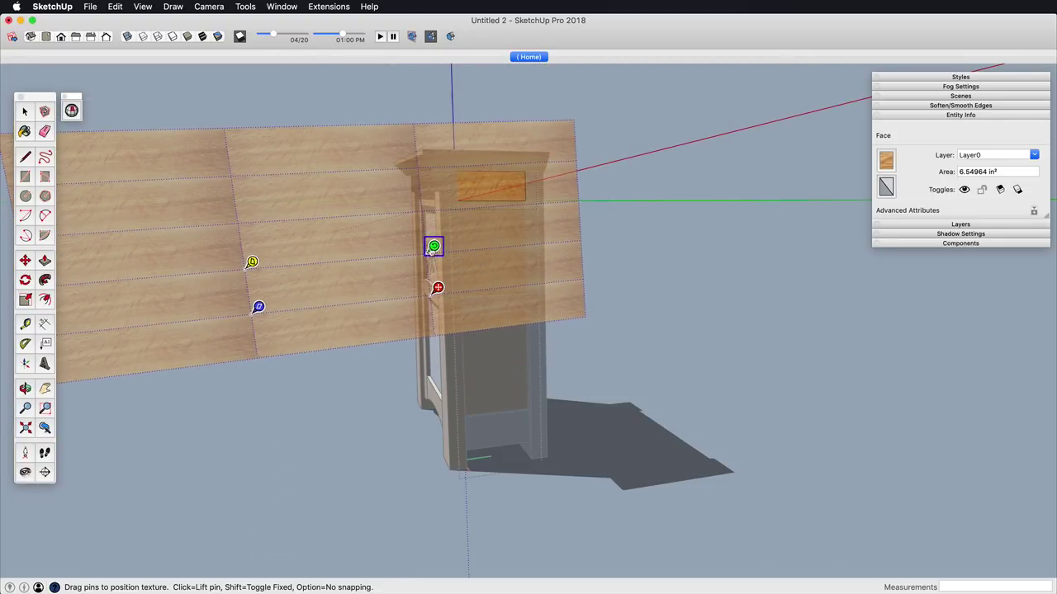
mouse_move(254, 265)
mouse_down()
mouse_move(242, 244)
mouse_move(244, 262)
mouse_up()
drag(438, 289, 312, 352)
mouse_move(306, 309)
mouse_down()
mouse_move(298, 246)
mouse_move(312, 226)
mouse_move(295, 224)
mouse_move(312, 223)
mouse_move(311, 310)
mouse_up()
drag(475, 240, 442, 252)
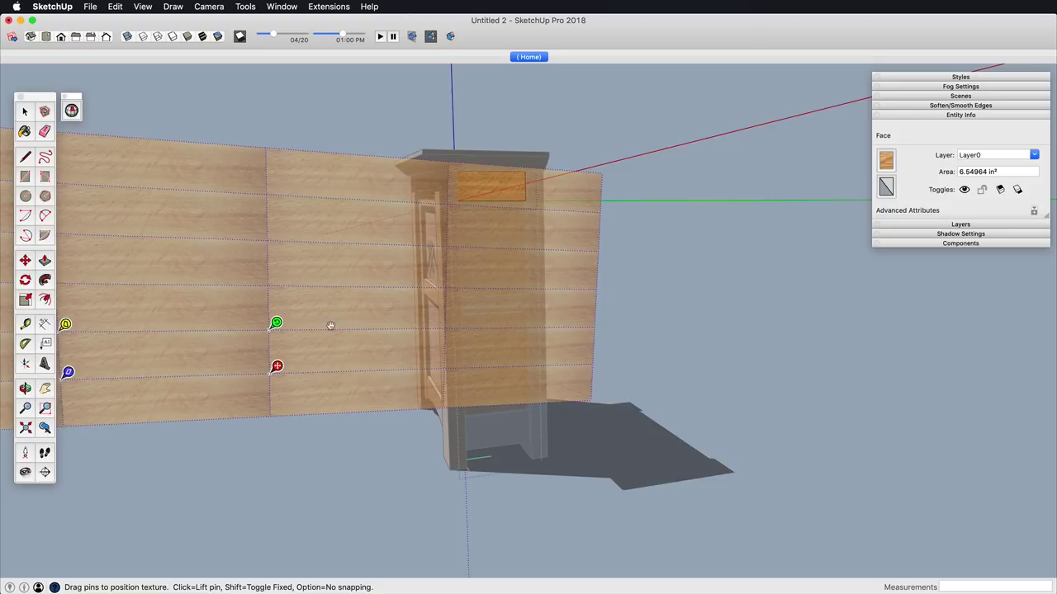
drag(270, 337, 269, 343)
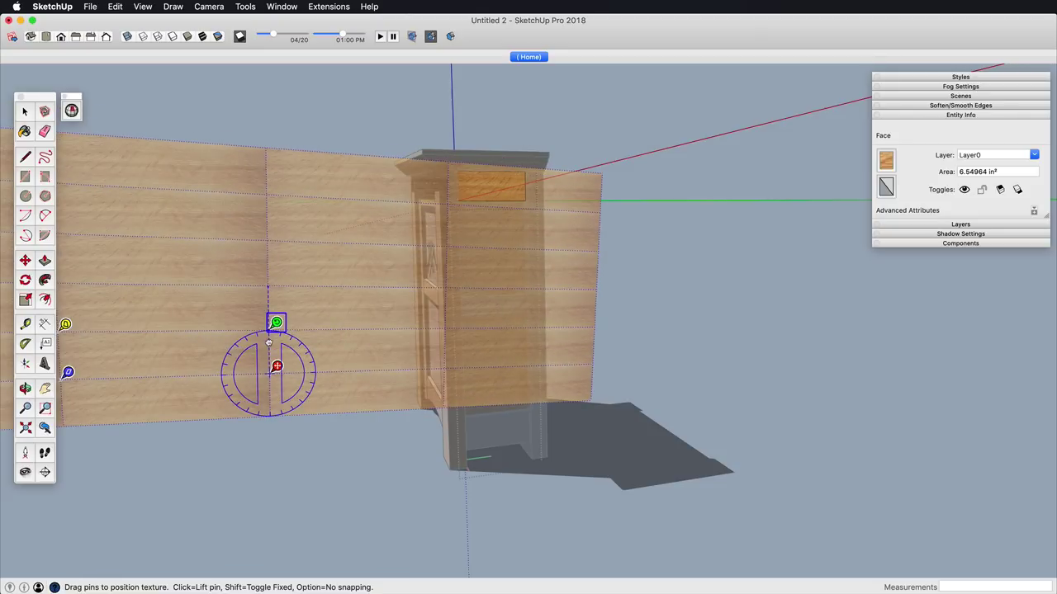
click(365, 453)
Step: Open the side crown moulding and repaint its sloped face with the lengthwise-grain oak sampled from the moulding's narrow edge face
middle_drag(485, 279, 478, 378)
scroll(477, 378, up, 3)
double_click(411, 193)
triple_click(411, 193)
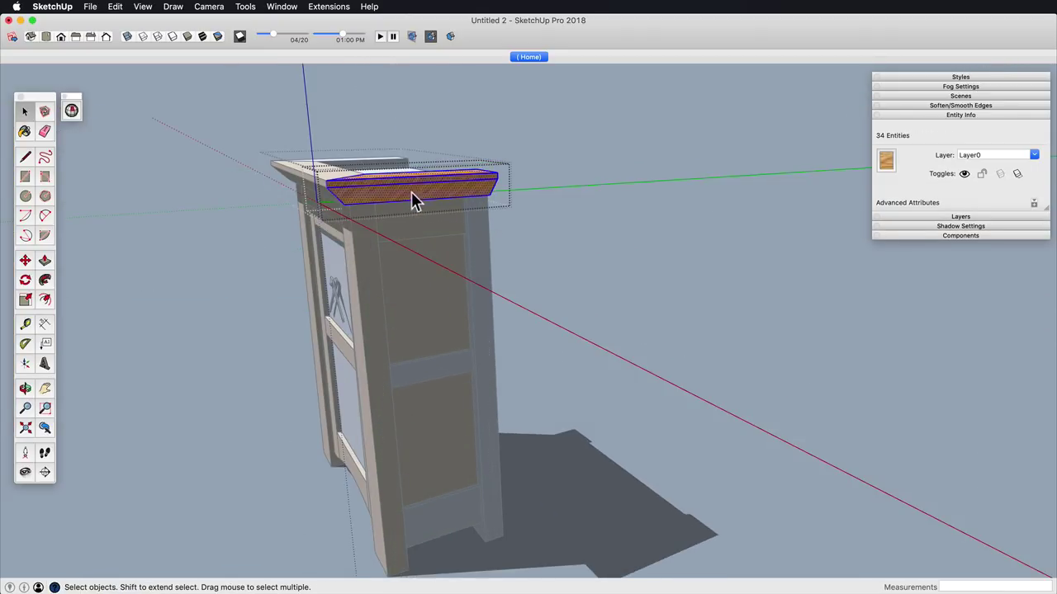
click(343, 196)
double_click(412, 192)
triple_click(412, 192)
click(25, 132)
middle_drag(485, 312, 467, 311)
scroll(468, 312, up, 4)
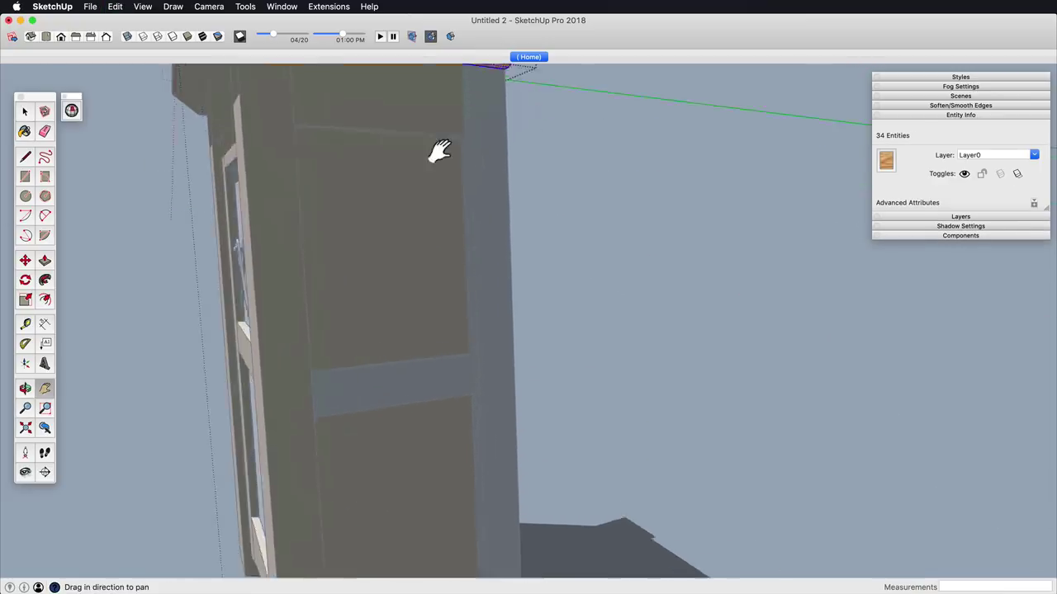
shift+middle_drag(438, 149, 495, 305)
scroll(520, 269, up, 4)
scroll(524, 372, down, 3)
mouse_move(524, 372)
middle_down()
mouse_move(650, 311)
mouse_move(536, 351)
middle_up()
key(space)
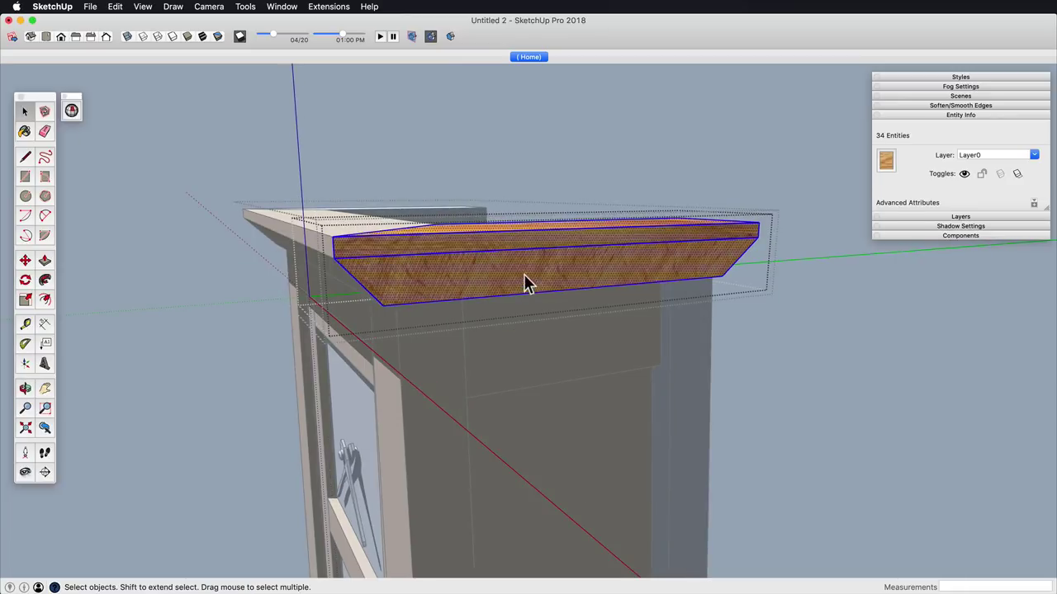
click(523, 273)
click(24, 134)
super+click(534, 249)
click(538, 271)
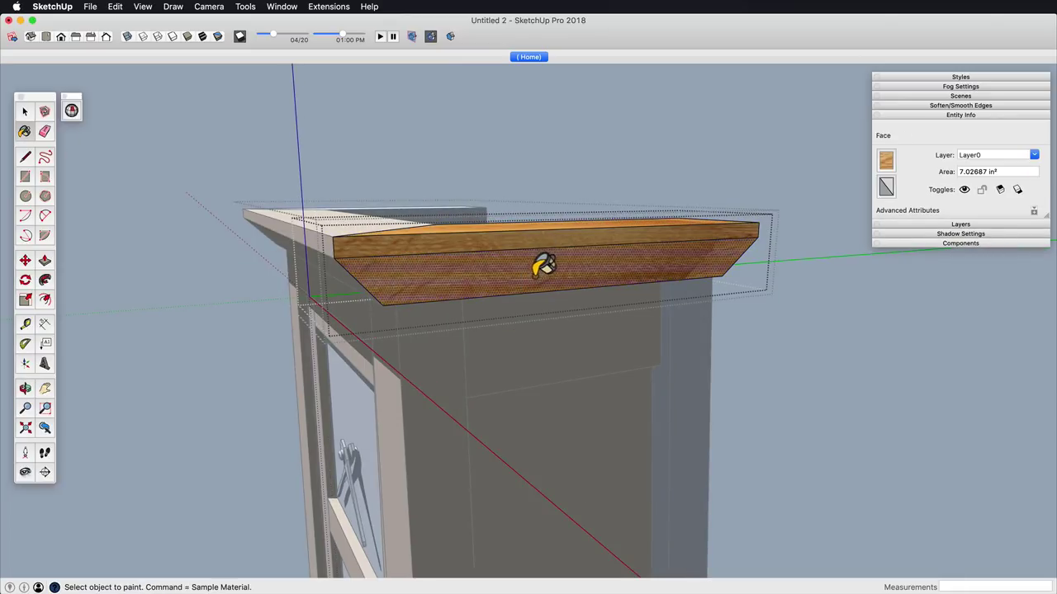
Step: Reposition the oak texture on the side crown moulding's sloped face to move the tile seam off it
scroll(509, 325, down, 2)
middle_drag(509, 325, 585, 294)
drag(476, 402, 479, 420)
key(space)
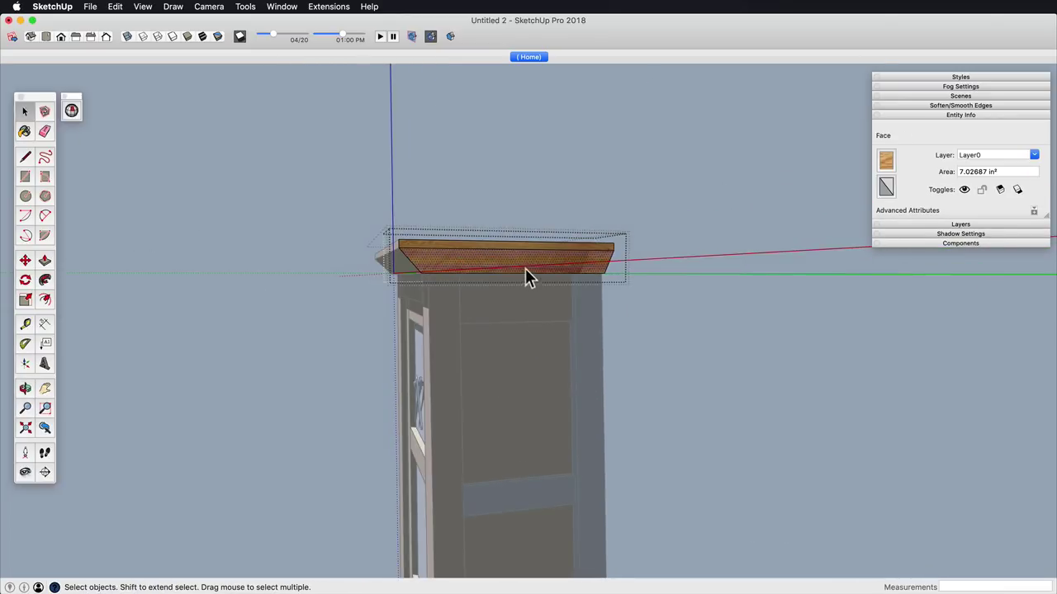
right_click(555, 266)
mouse_move(578, 396)
click(684, 396)
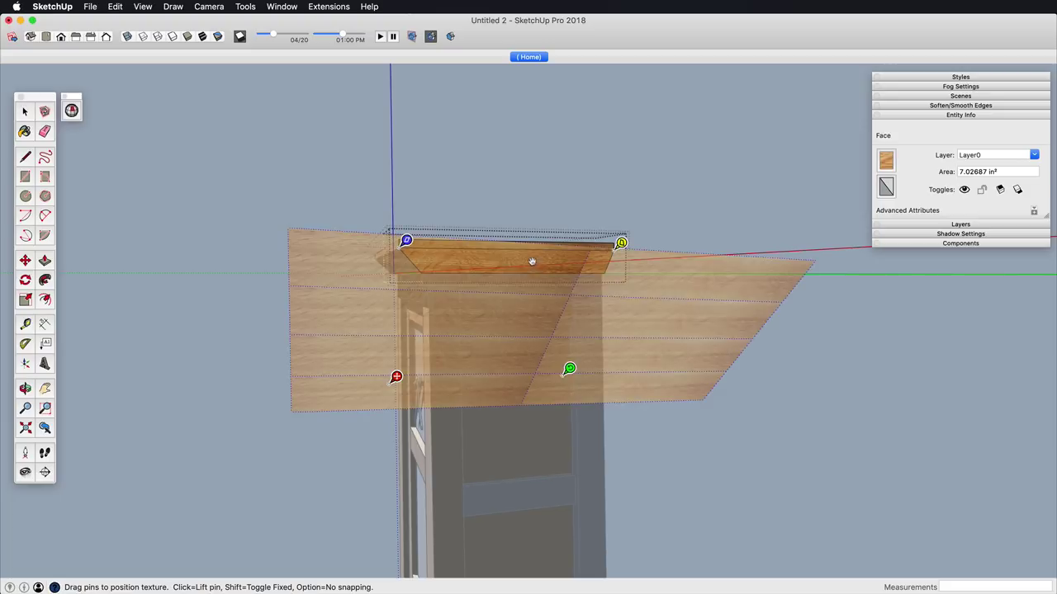
drag(570, 261, 576, 262)
right_click(573, 260)
click(582, 266)
Step: Open the cabinet's middle side rail and select all of its geometry for painting with oak
key(z)
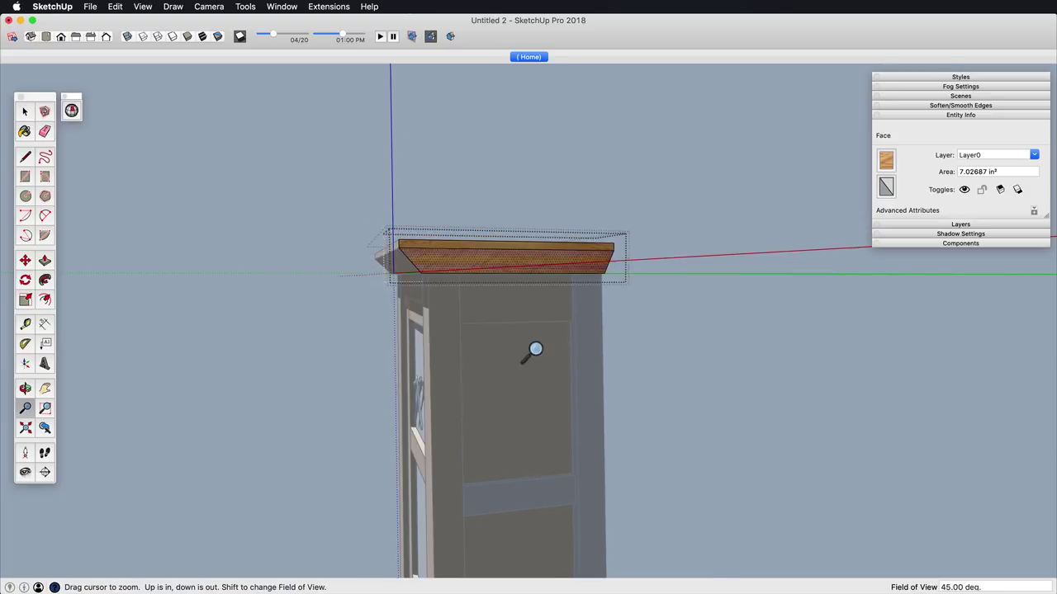
drag(533, 352, 533, 404)
middle_drag(534, 405, 554, 396)
shift+middle_drag(553, 396, 543, 322)
key(space)
triple_click(530, 305)
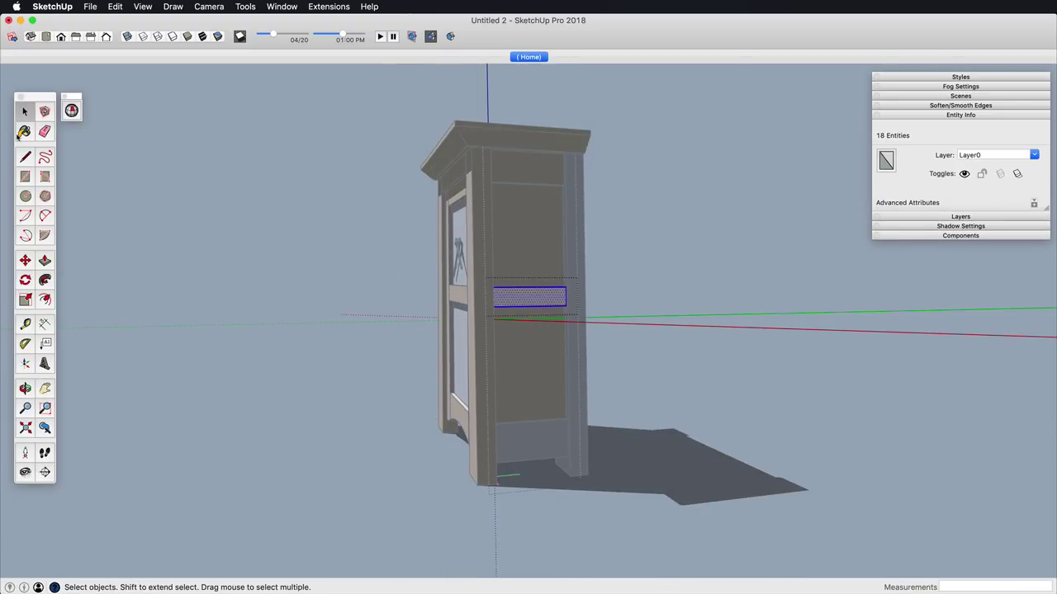
Step: Open the lower side rail, paint all of its faces with oak and leave the component
key(space)
triple_click(527, 440)
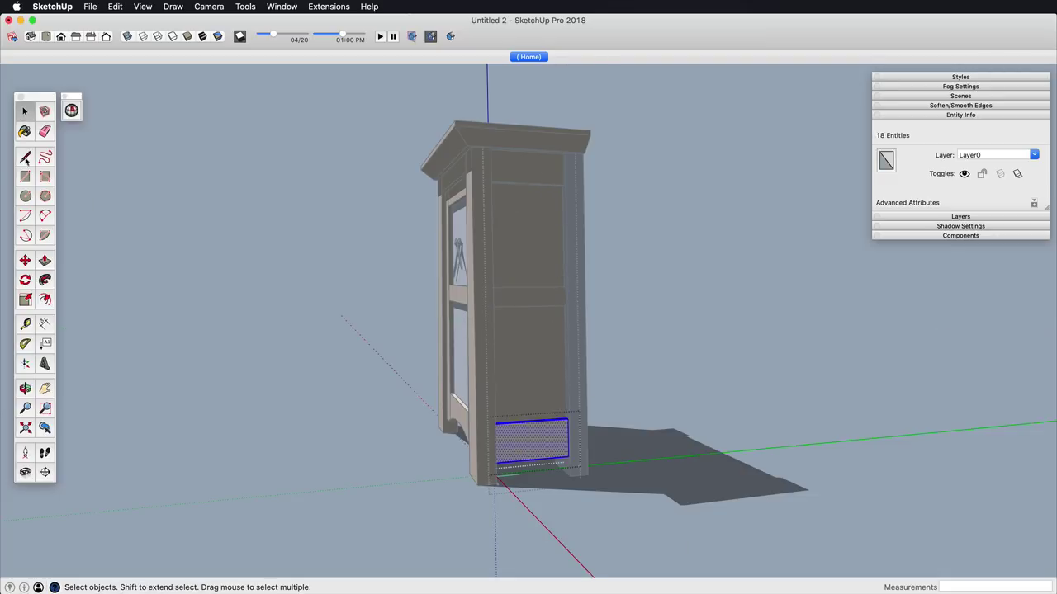
click(563, 454)
key(space)
click(639, 422)
Step: Open the rear leg component and paint all of its faces with oak sampled from the cabinet's side
scroll(562, 363, down, 3)
mouse_move(549, 356)
shift+middle_down()
mouse_move(500, 337)
mouse_move(589, 345)
mouse_move(438, 341)
mouse_move(569, 323)
mouse_move(851, 328)
mouse_move(392, 309)
shift+middle_up()
scroll(512, 351, up, 3)
shift+middle_drag(514, 352, 320, 364)
triple_click(495, 331)
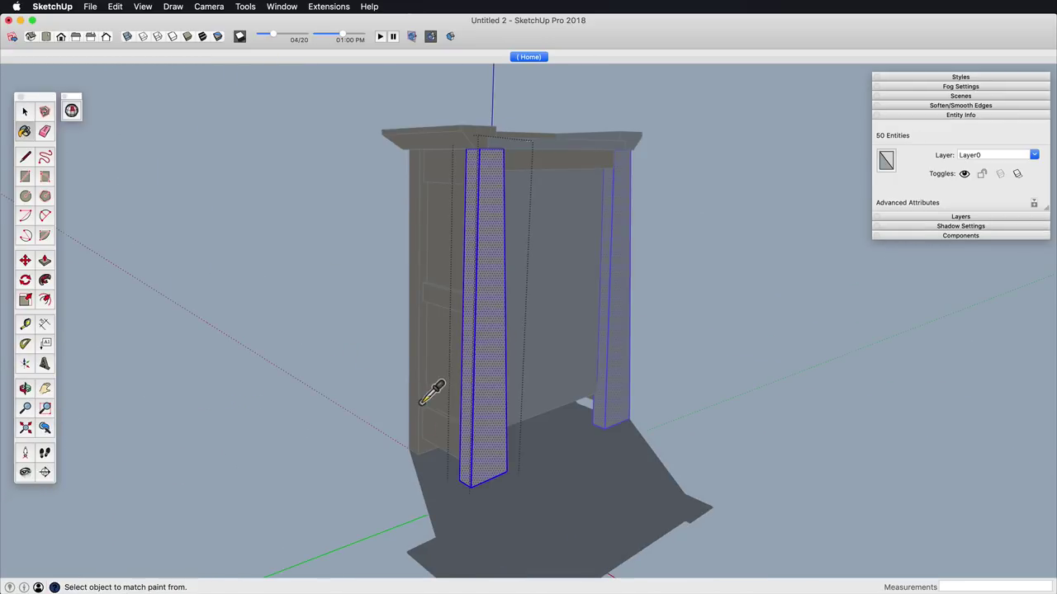
click(498, 391)
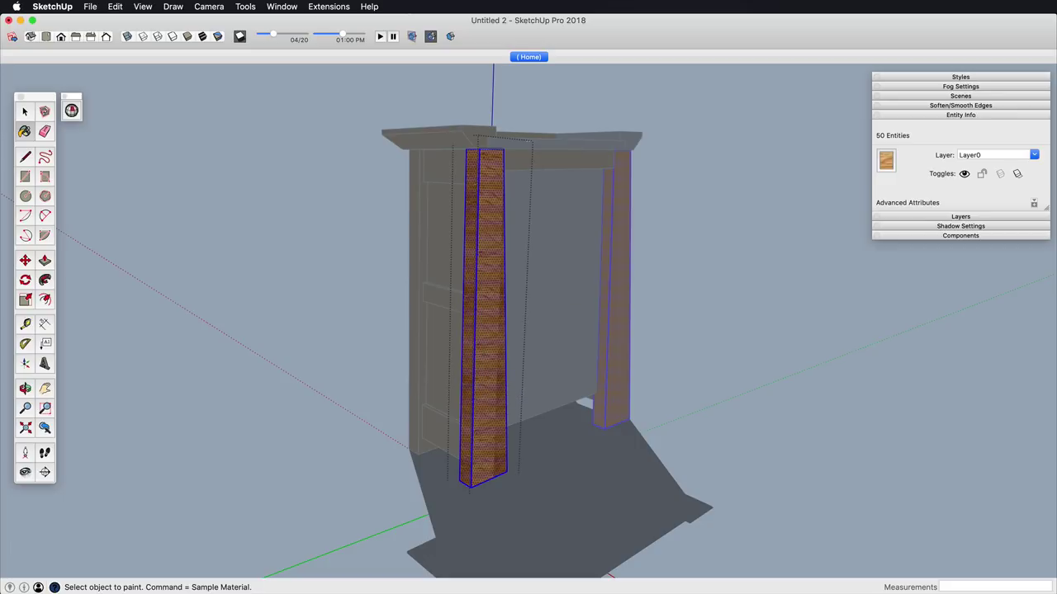
Step: Sample the vertical-grain oak from the front leg and repaint all of the rear leg's faces with it
right_click(442, 313)
mouse_move(452, 332)
mouse_down()
mouse_move(444, 324)
mouse_move(924, 360)
mouse_up()
click(460, 319)
key(o)
right_click(597, 343)
click(614, 350)
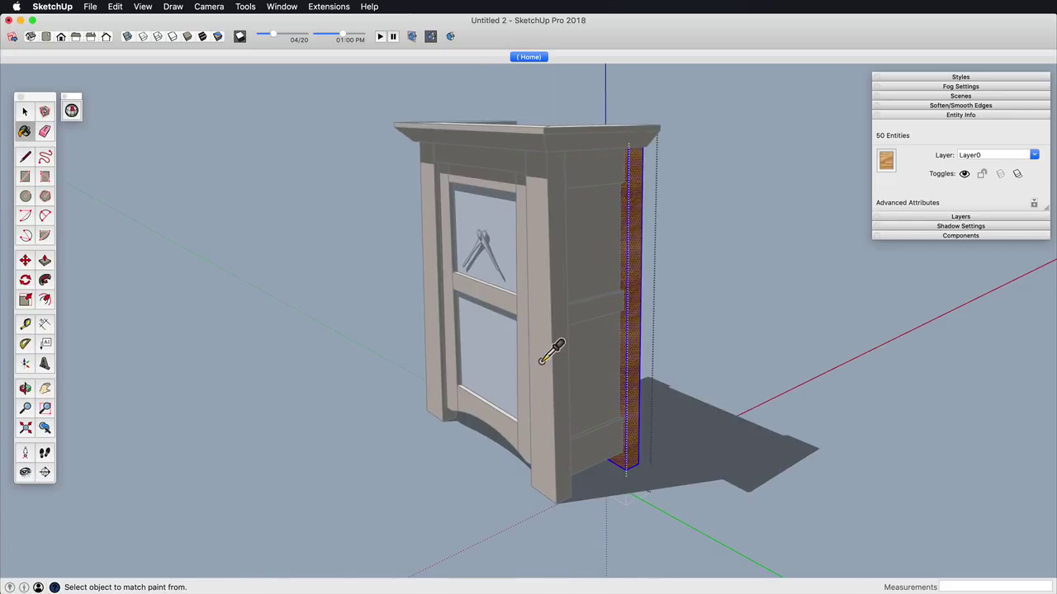
key(h)
key(o)
mouse_move(611, 350)
mouse_down()
mouse_move(387, 336)
mouse_move(317, 344)
mouse_up()
key(space)
click(317, 344)
Step: Open the crown moulding group and turn the oak-textured side moulding into a component
key(z)
key(o)
drag(419, 346, 851, 357)
middle_drag(660, 351, 567, 425)
key(space)
double_click(589, 332)
click(587, 330)
key(z)
drag(571, 455, 578, 363)
key(space)
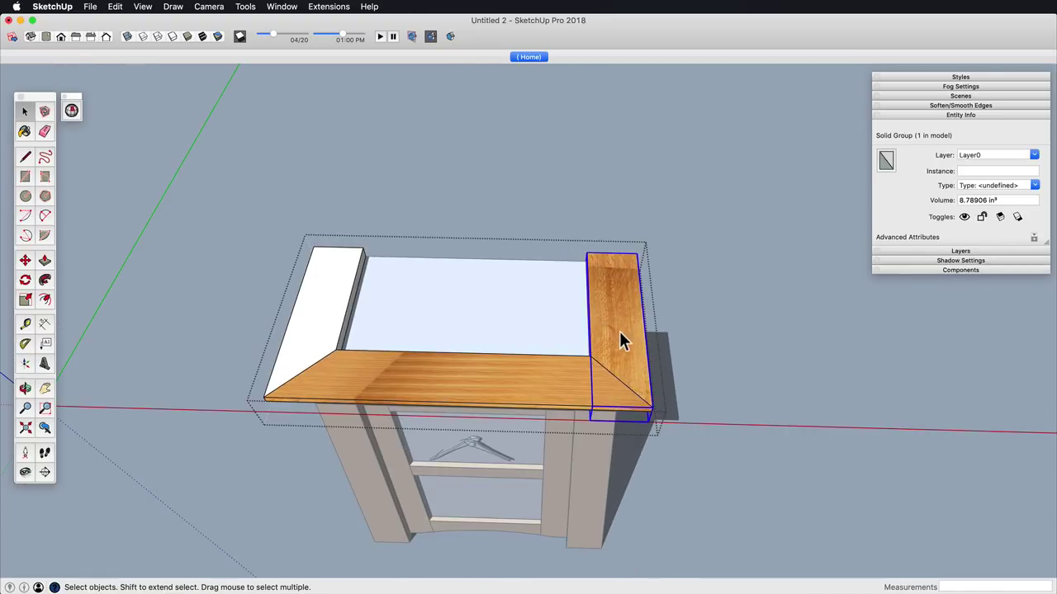
key(g)
key(Return)
Step: Copy the textured side moulding component past the cabinet's opposite side and mirror the copy across its width
scroll(614, 326, down, 3)
shift+middle_drag(614, 326, 676, 372)
key(m)
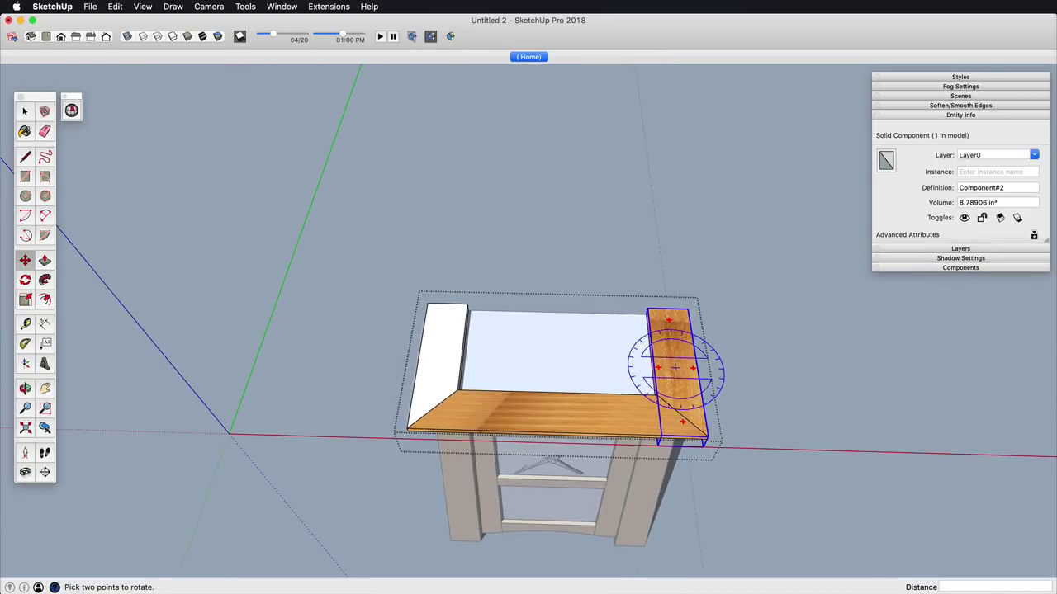
key(space)
key(m)
click(668, 355)
key(alt)
click(356, 349)
key(s)
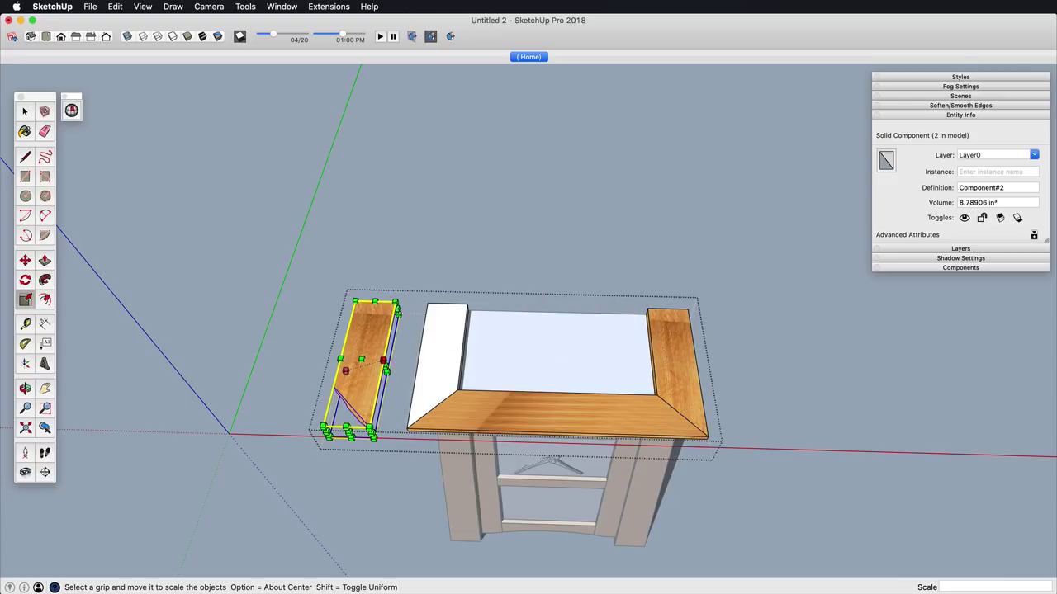
click(385, 364)
click(301, 363)
Step: Delete the untextured side moulding and move the mirrored copy into its place against the front moulding's mitre
key(space)
click(435, 360)
key(Delete)
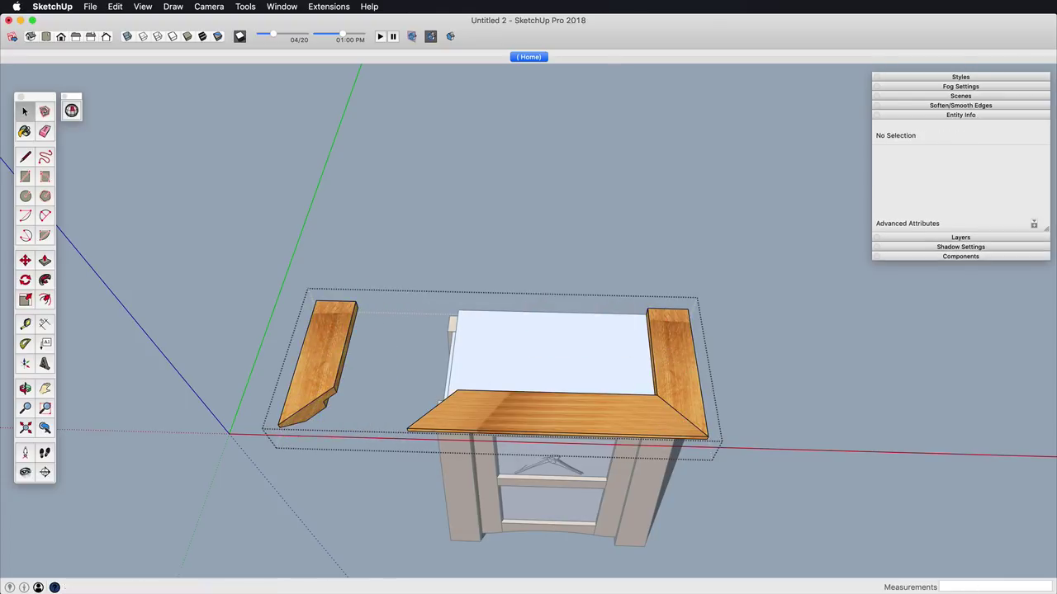
click(327, 363)
key(m)
click(279, 425)
middle_drag(455, 440, 260, 298)
key(space)
click(346, 289)
Step: Examine the oak texture and grain direction on the cabinet's crown, front and side
middle_drag(260, 297, 273, 294)
scroll(487, 330, up, 3)
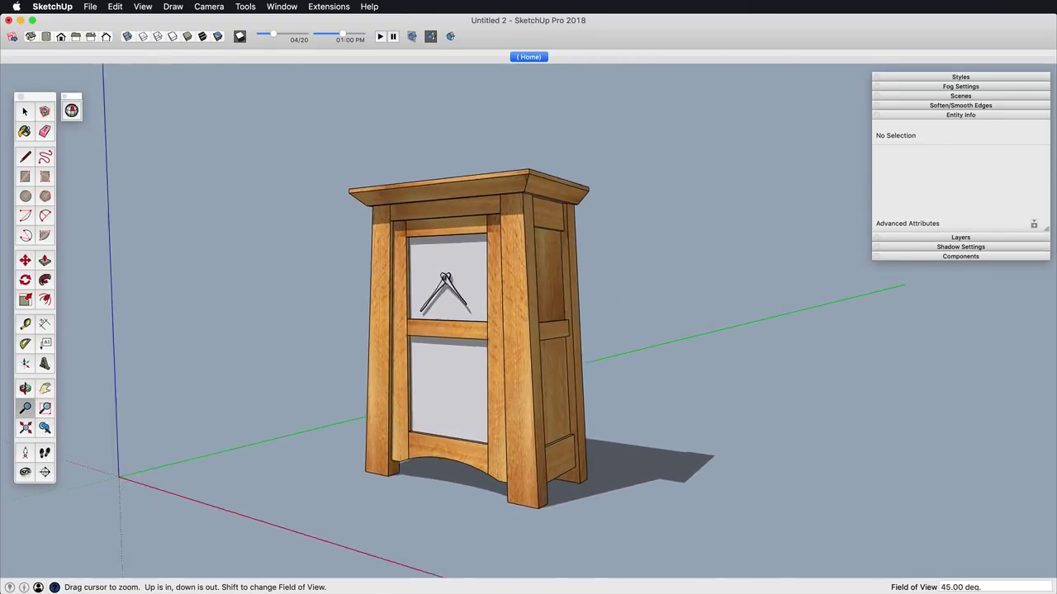
middle_drag(487, 330, 529, 190)
scroll(546, 257, up, 4)
mouse_move(528, 190)
shift+middle_down()
mouse_move(545, 257)
mouse_move(532, 198)
shift+middle_up()
double_click(549, 233)
double_click(549, 232)
triple_click(549, 232)
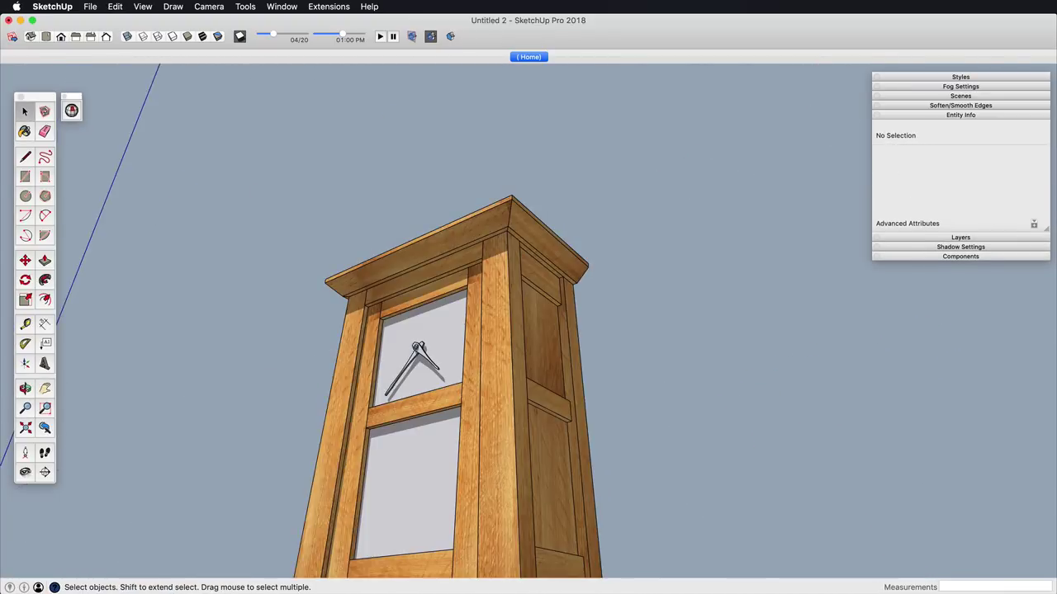
mouse_move(479, 331)
middle_down()
mouse_move(462, 322)
mouse_move(479, 346)
mouse_move(547, 343)
mouse_move(463, 351)
mouse_move(481, 343)
middle_up()
scroll(479, 346, up, 2)
scroll(479, 346, up, 3)
shift+middle_drag(481, 343, 489, 321)
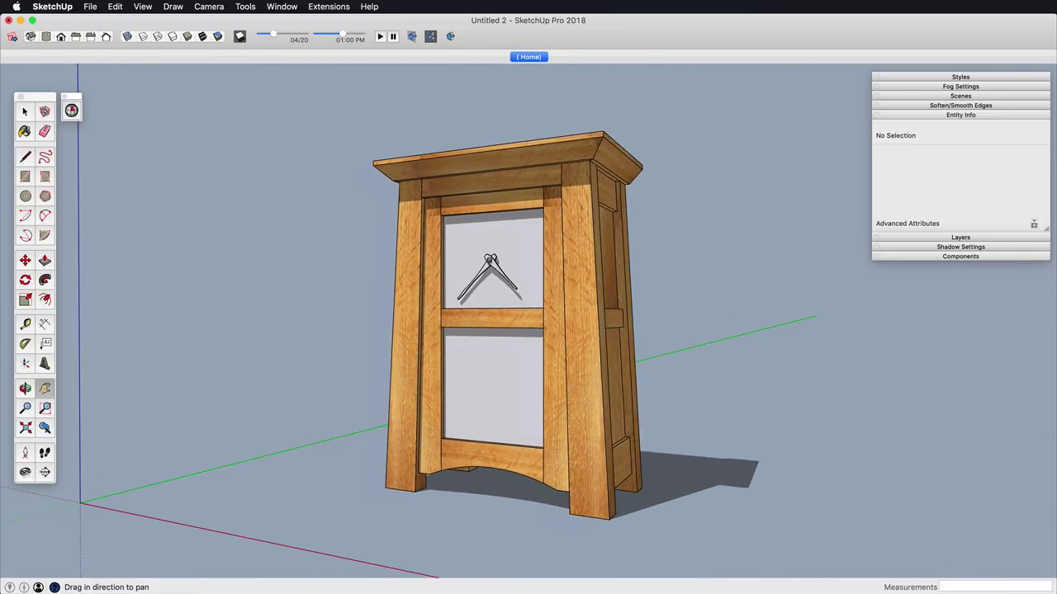
click(493, 384)
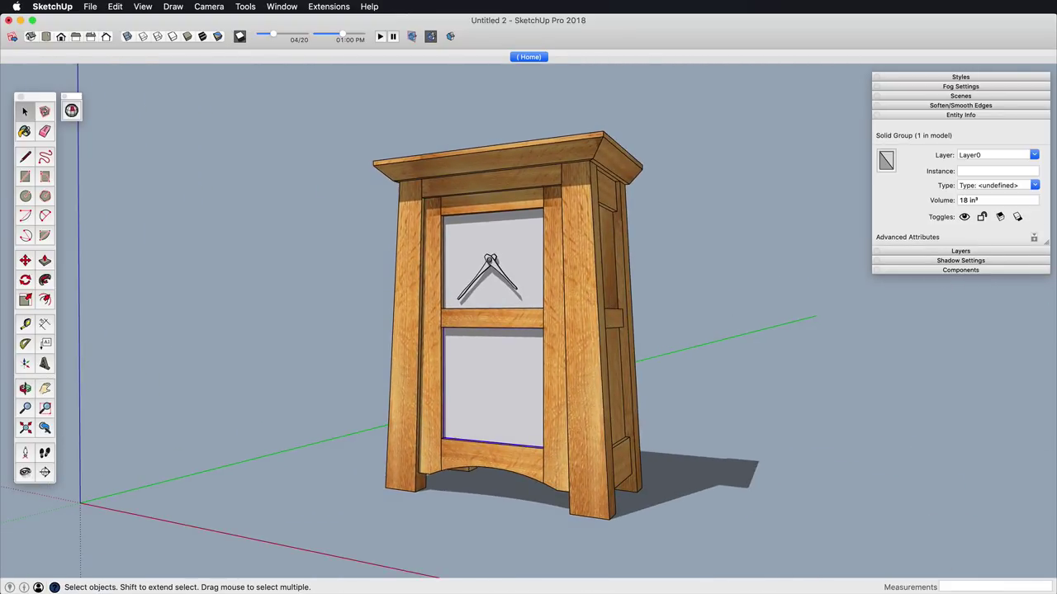
scroll(471, 393, down, 2)
middle_drag(493, 384, 428, 402)
scroll(487, 330, up, 4)
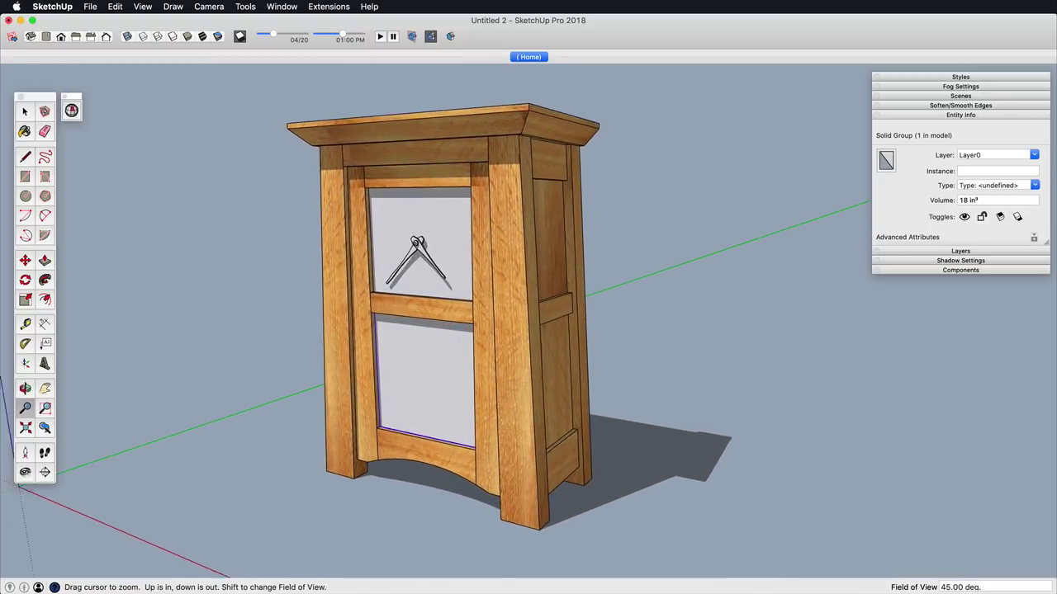
Step: Darken the paint colour to near black and paint both tapered hands on the upper front panel with it
middle_drag(487, 330, 535, 324)
shift+middle_drag(535, 323, 626, 406)
scroll(520, 313, up, 4)
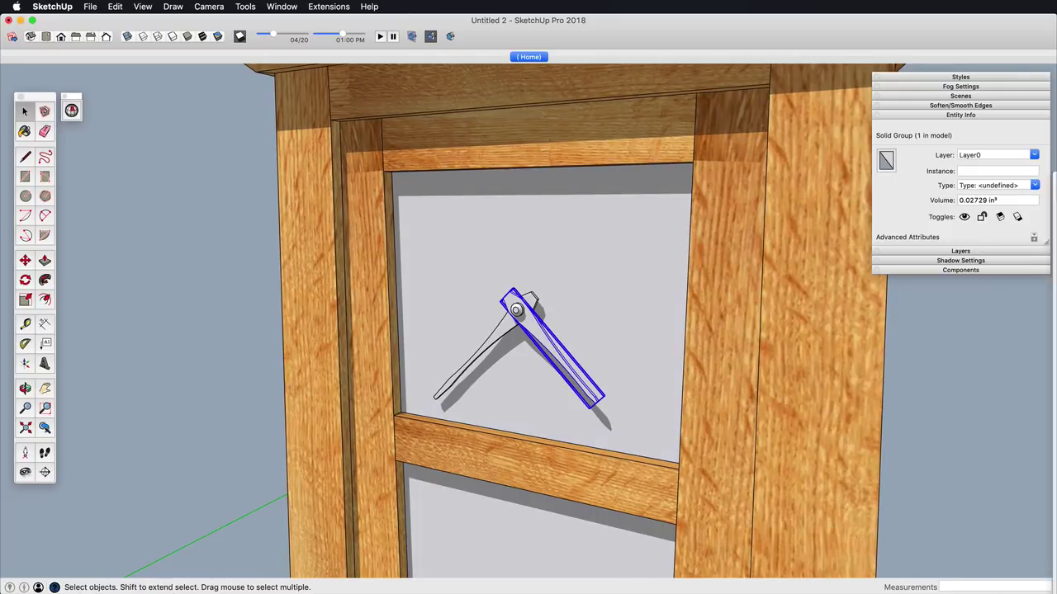
key(b)
mouse_move(993, 593)
mouse_down()
mouse_move(860, 361)
mouse_move(871, 390)
mouse_up()
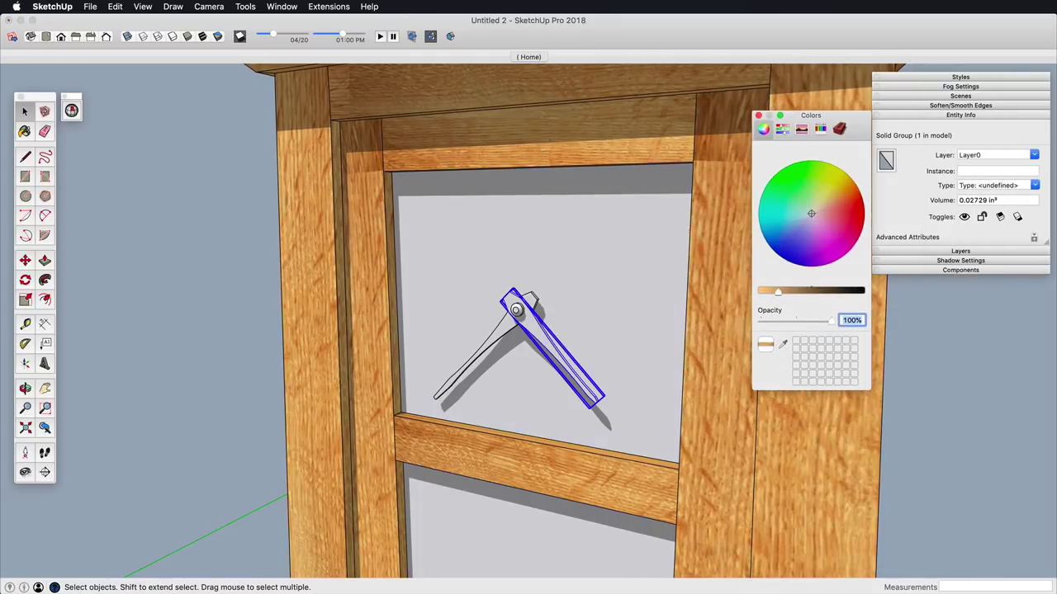
drag(777, 291, 841, 291)
click(545, 341)
click(490, 342)
Step: Clear the selection, close the colour picker and examine the painted cabinet from the front and above
key(z)
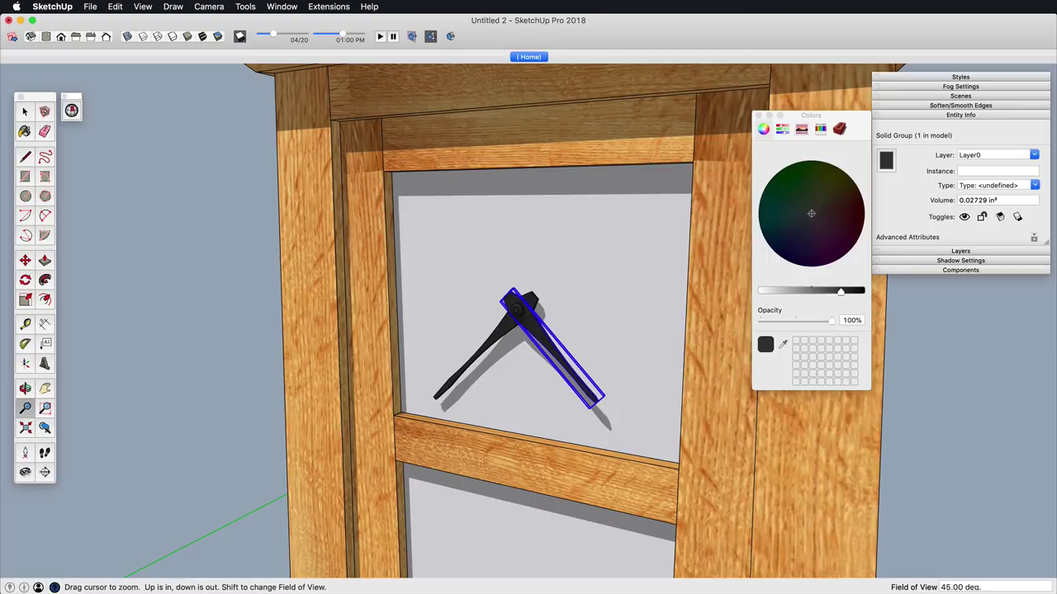
drag(516, 321, 516, 417)
key(h)
drag(516, 417, 499, 355)
drag(812, 116, 990, 281)
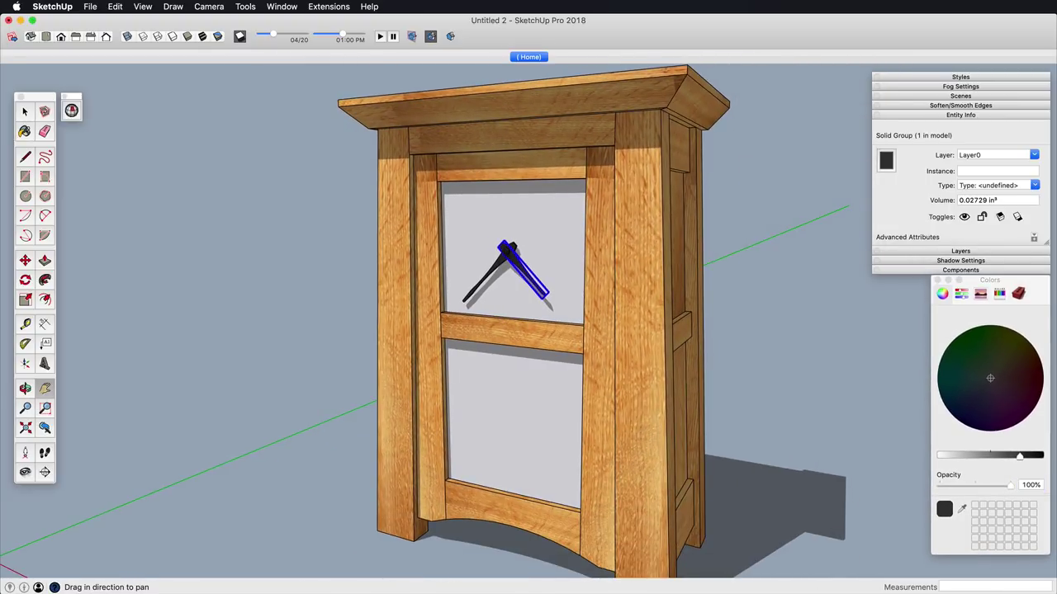
shift+middle_drag(512, 289, 516, 279)
middle_drag(515, 280, 511, 250)
scroll(503, 289, down, 4)
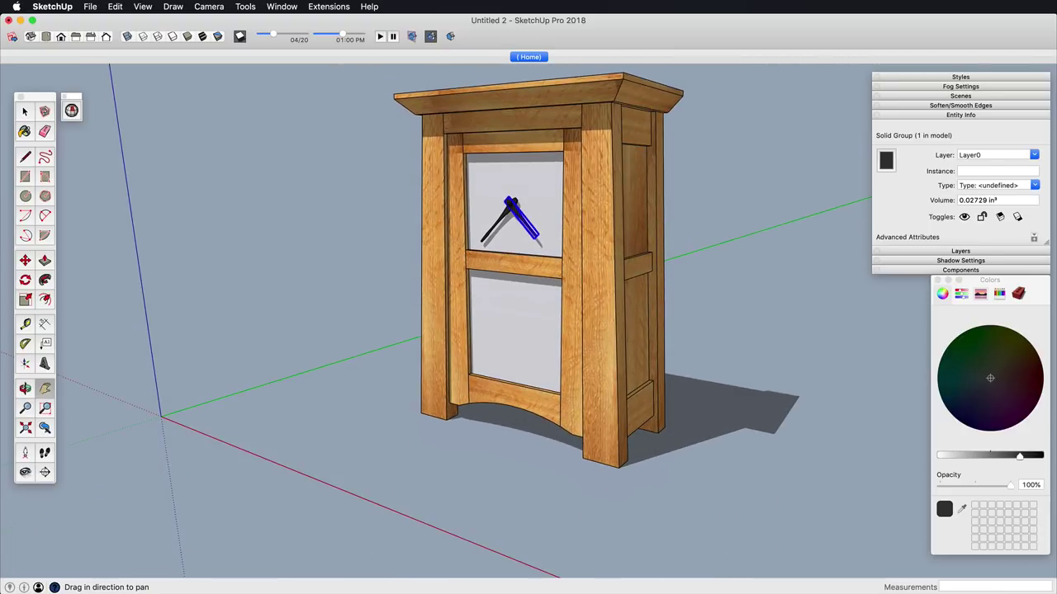
scroll(528, 306, up, 2)
click(734, 306)
shift+middle_drag(734, 305, 723, 340)
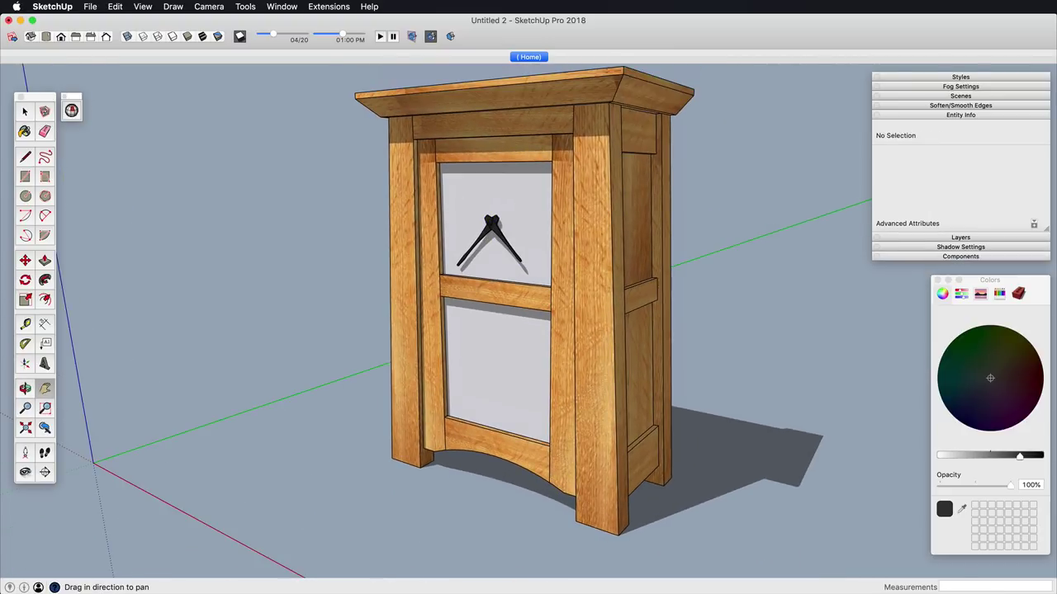
click(937, 280)
shift+middle_drag(512, 298, 510, 320)
middle_drag(510, 320, 609, 372)
click(609, 324)
scroll(595, 207, up, 5)
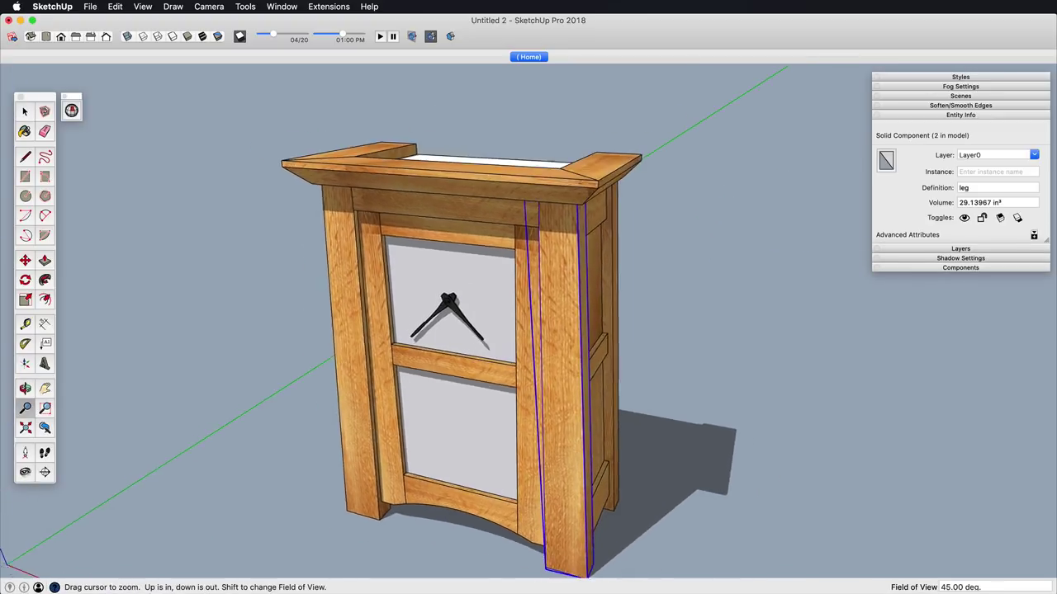
Step: Draw a 0.25-inch square on the upper front face of the right front leg and pull it out into a block
shift+middle_drag(594, 214, 595, 190)
scroll(578, 231, up, 4)
key(r)
click(562, 269)
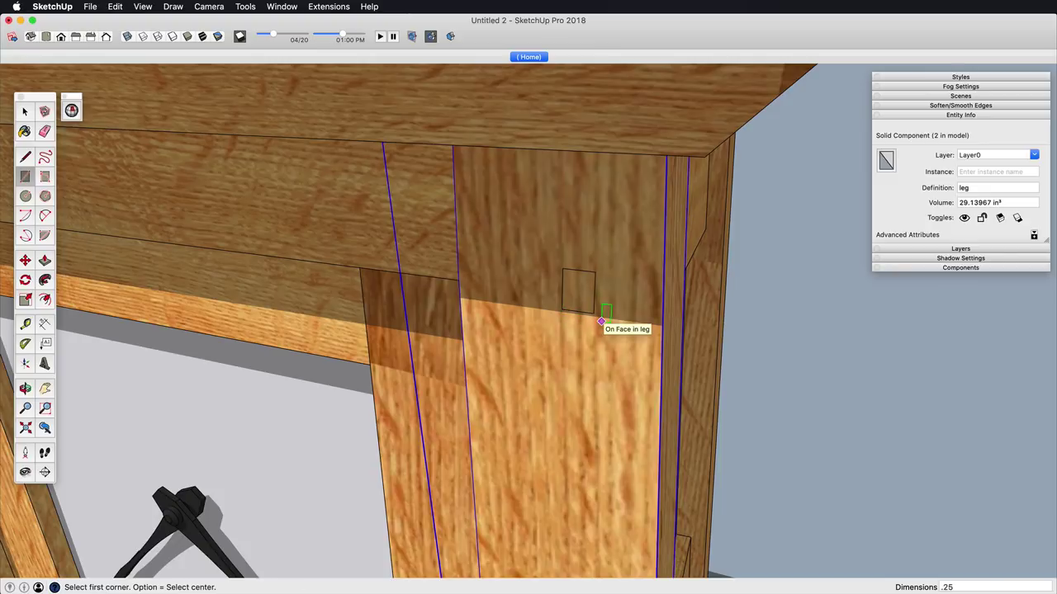
middle_drag(561, 180, 512, 285)
scroll(470, 272, up, 3)
key(p)
click(512, 287)
click(494, 300)
Step: Pull a new layer from the block's front face and scale that face to about 0.66 around its centre to form a bevel
key(s)
scroll(492, 302, up, 3)
key(p)
alt+click(493, 289)
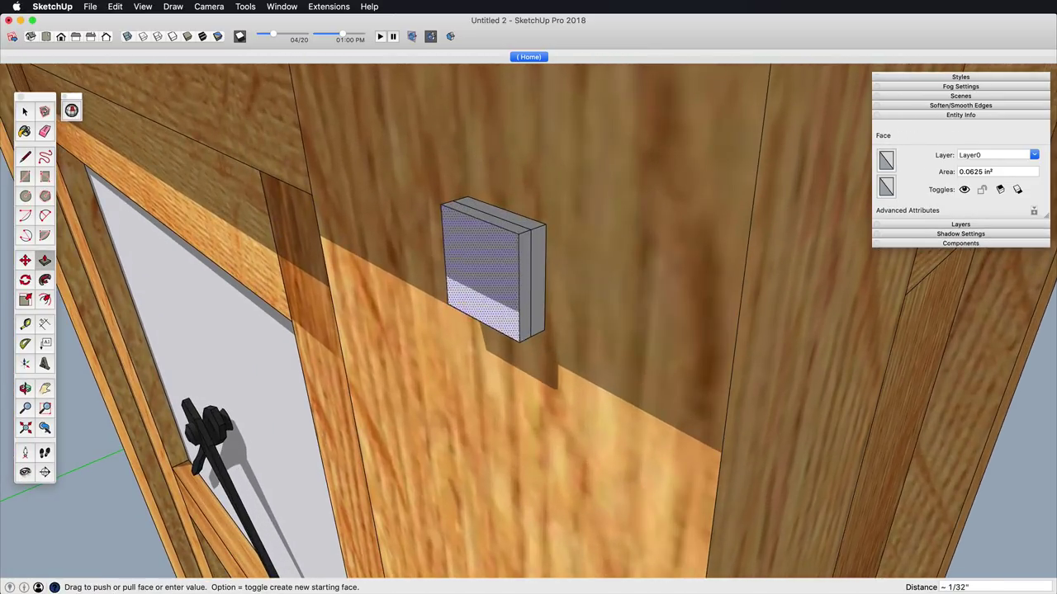
click(479, 294)
key(s)
click(479, 290)
drag(514, 235, 500, 248)
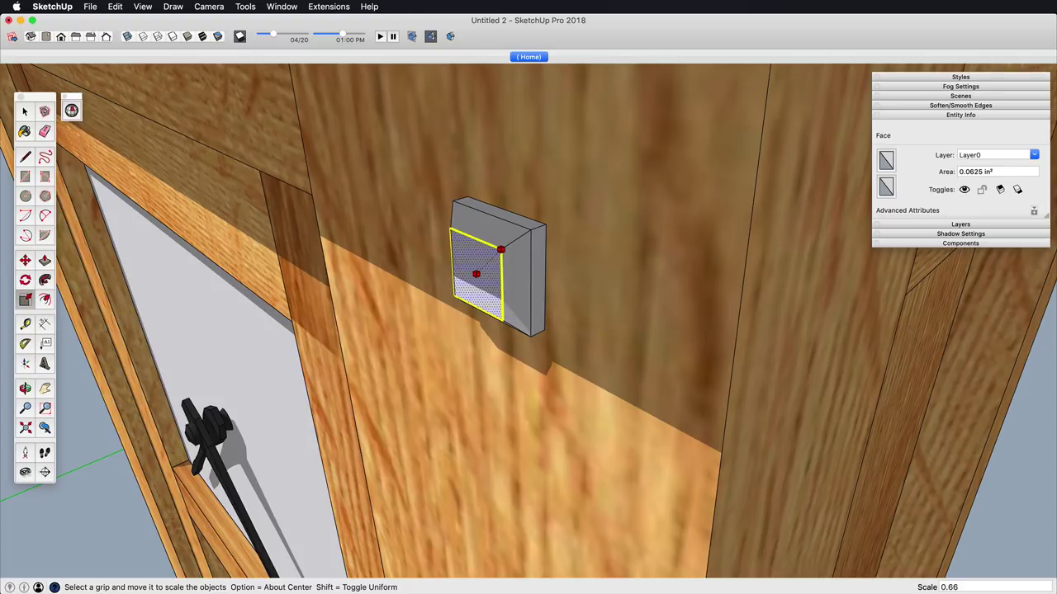
Step: Turn the bevelled block into a component named peg
key(space)
middle_drag(502, 251, 565, 221)
drag(566, 356, 416, 198)
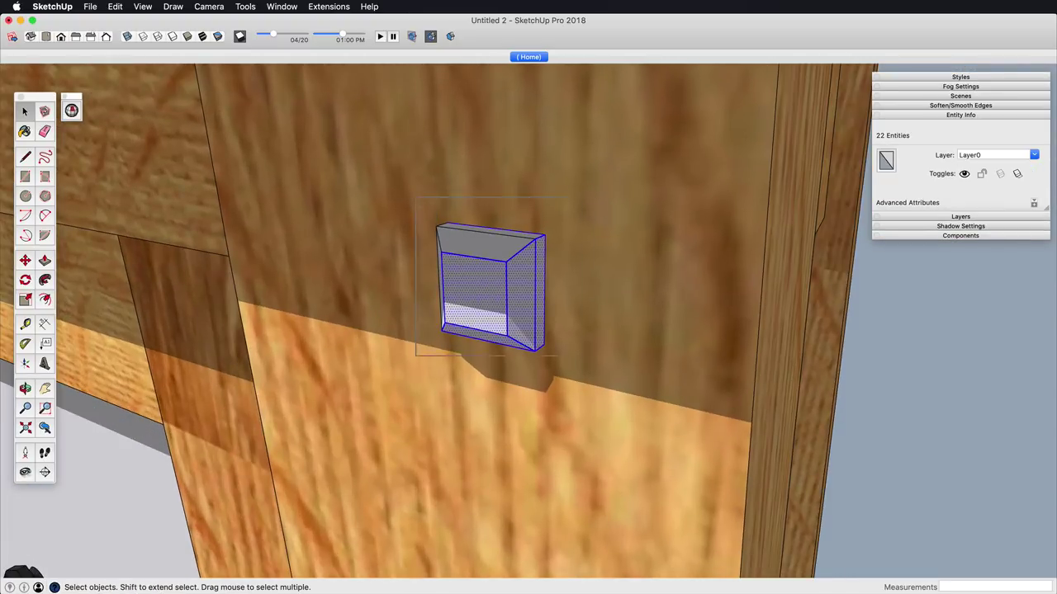
key(g)
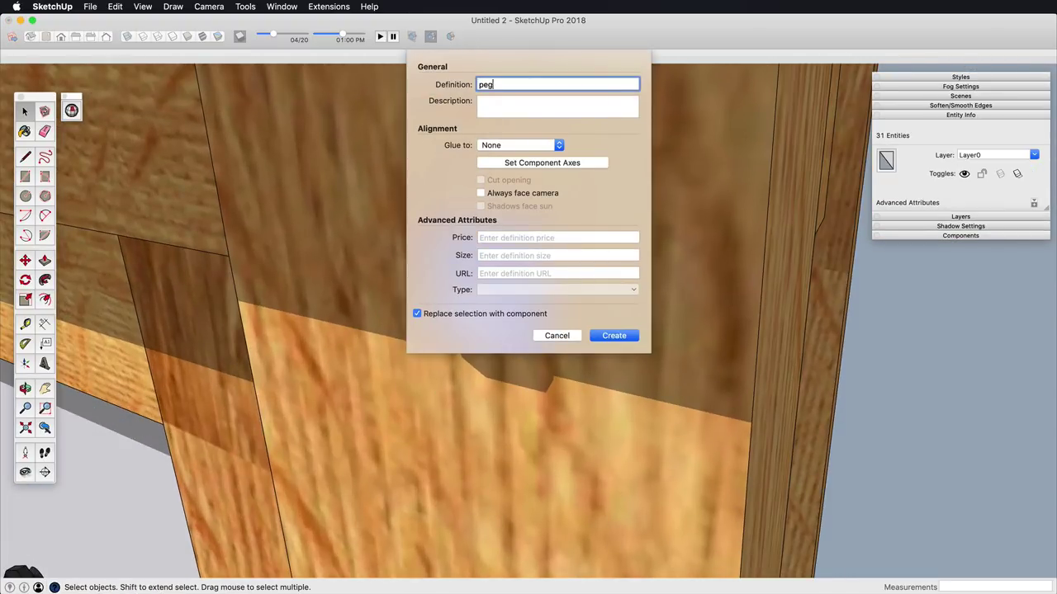
key(Return)
Step: Paint all of the peg's geometry dark brown inside the component and close the colour picker
triple_click(490, 303)
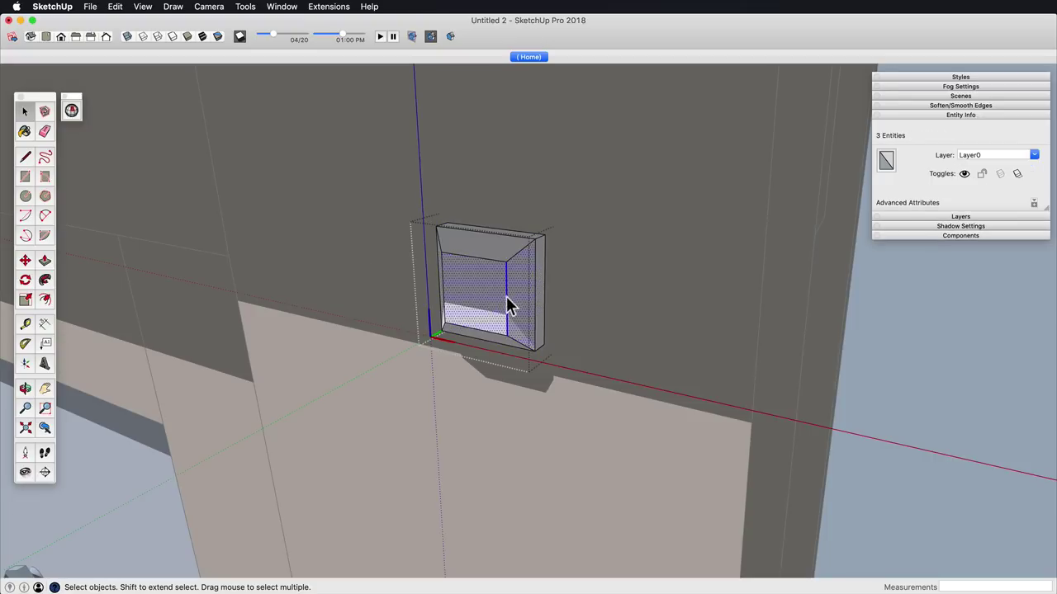
triple_click(507, 299)
click(31, 135)
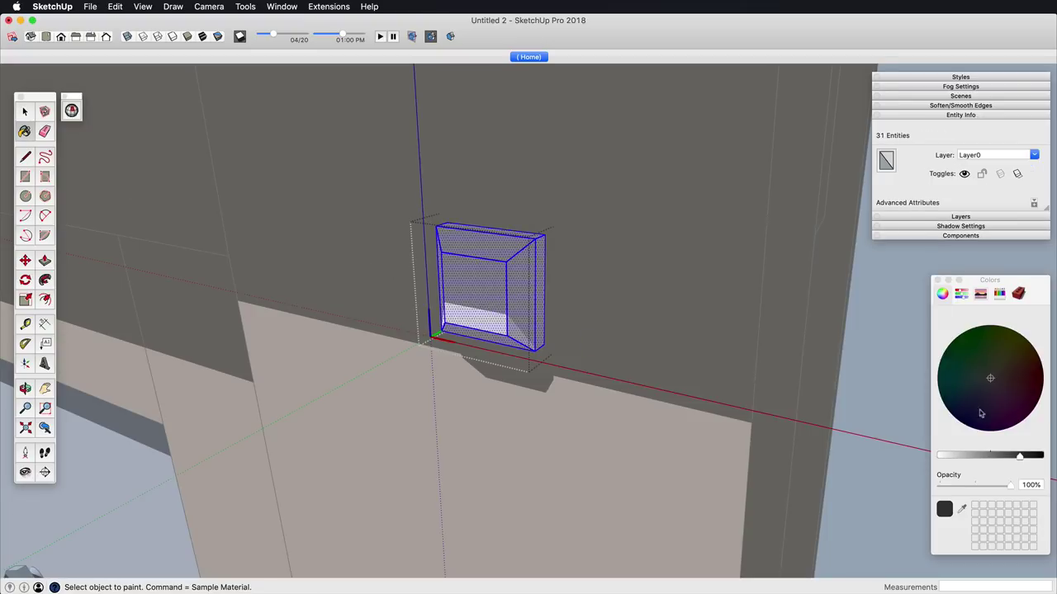
click(997, 456)
click(490, 319)
key(space)
click(919, 321)
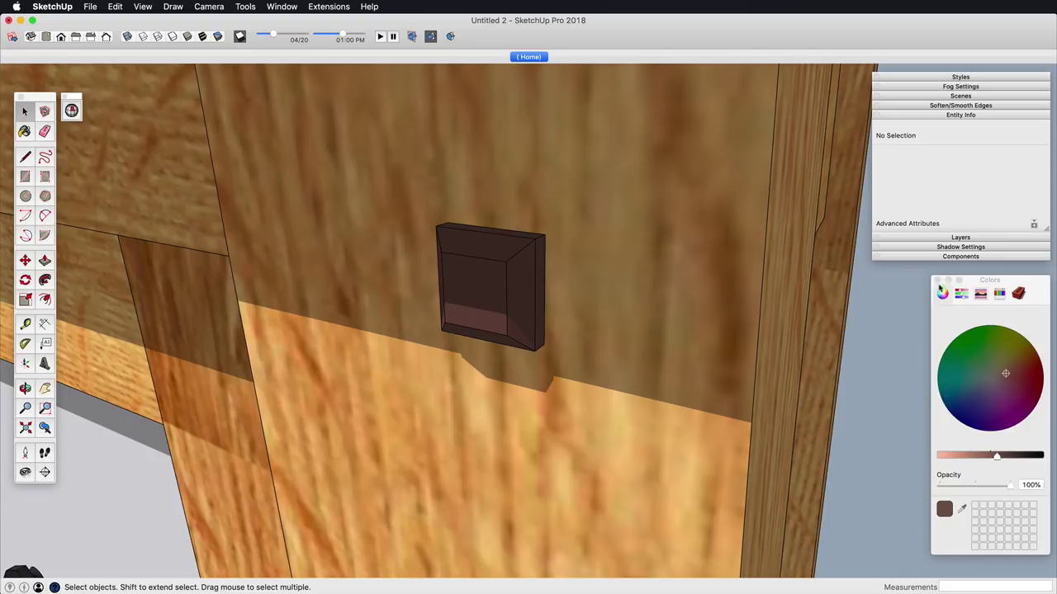
click(938, 281)
Step: Array two copies of the peg down the right front leg at 6 3/8-inch spacing, parallel to the leg's sloping edge
click(512, 301)
scroll(528, 320, down, 8)
middle_drag(567, 353, 515, 353)
key(m)
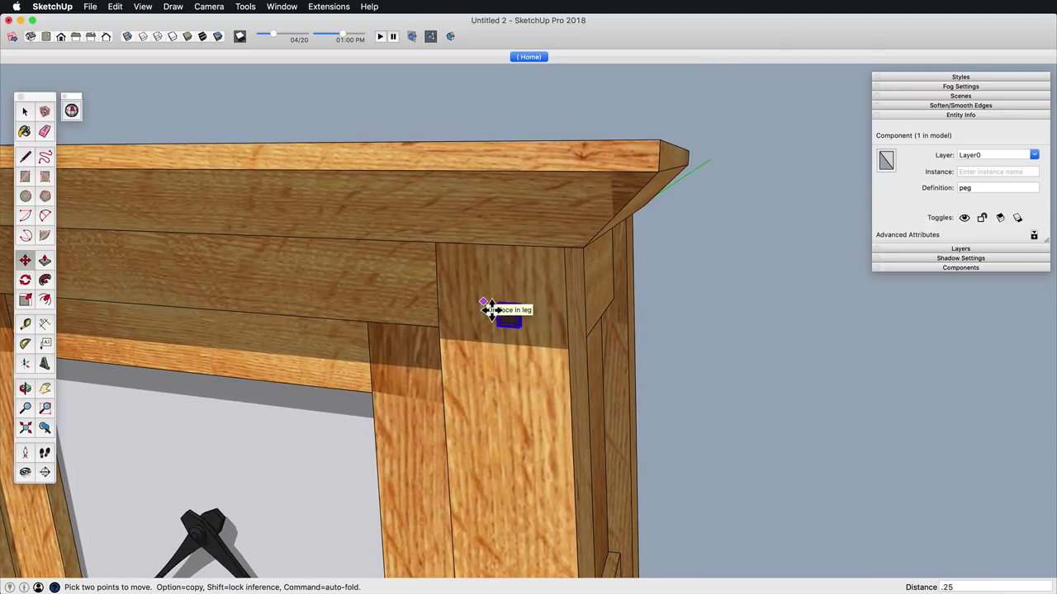
scroll(541, 327, down, 8)
shift+middle_drag(540, 429, 535, 275)
middle_drag(535, 275, 514, 248)
shift+middle_drag(514, 247, 517, 294)
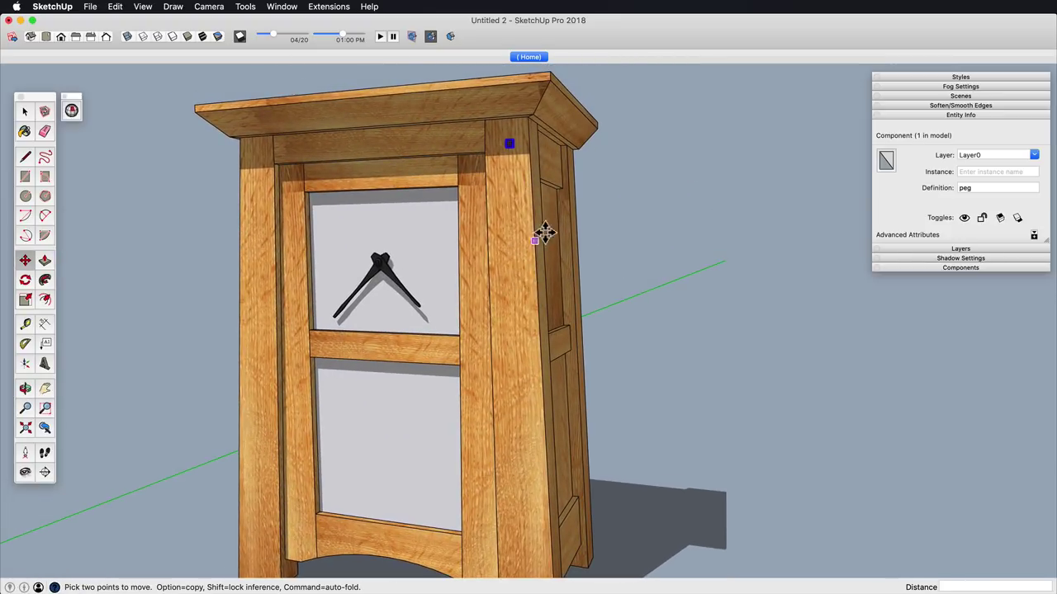
click(567, 190)
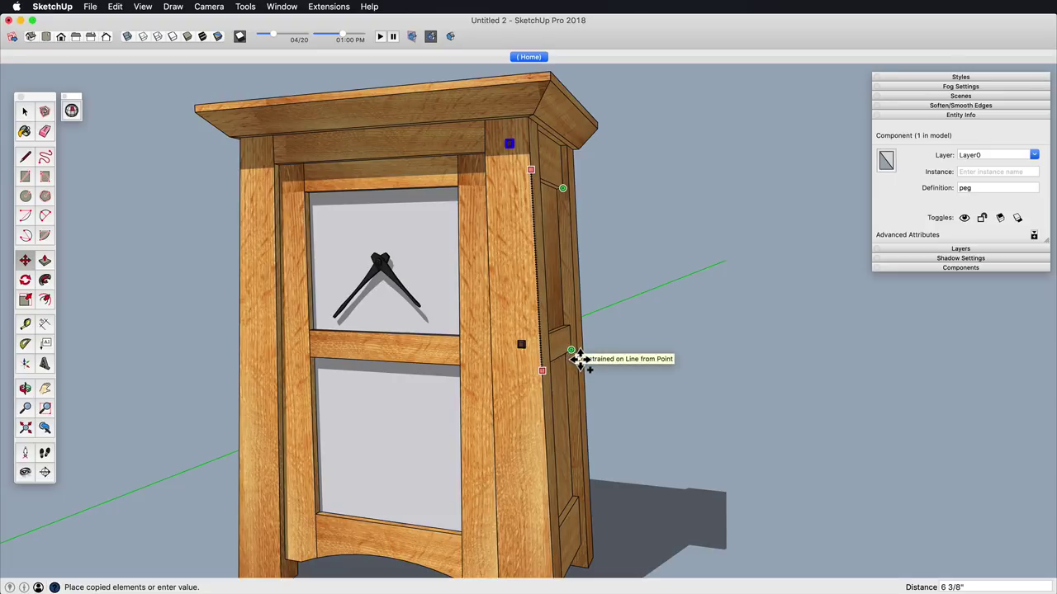
click(580, 360)
text(2x)
key(Return)
scroll(525, 396, down, 3)
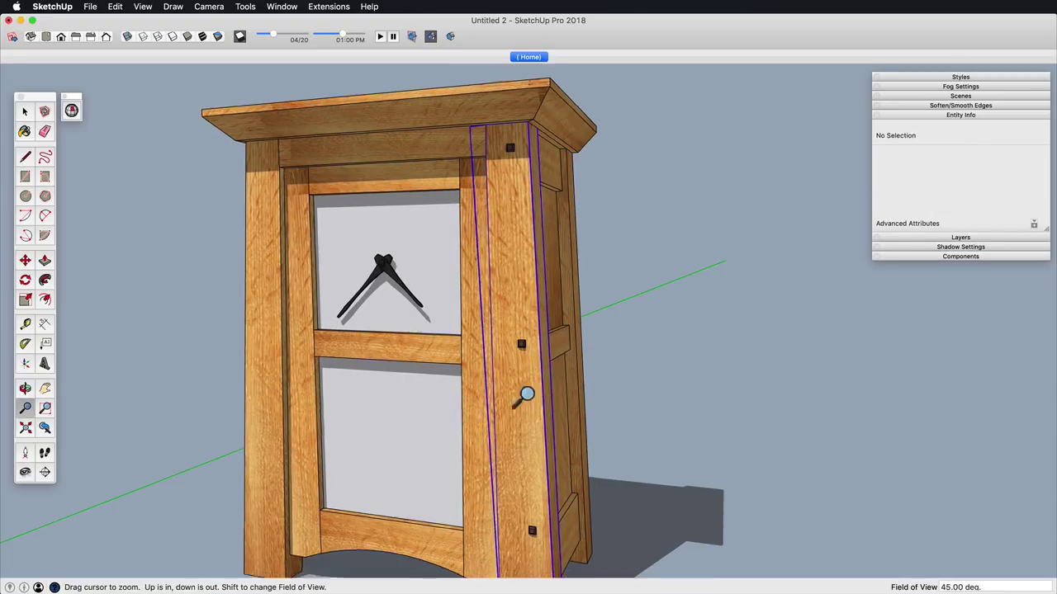
Step: Repeat the three pegs on the left front leg at matching heights
middle_drag(525, 396, 524, 356)
key(space)
click(515, 303)
shift+click(524, 457)
key(z)
drag(542, 495, 536, 421)
key(m)
key(z)
key(h)
drag(535, 420, 599, 457)
key(space)
click(512, 399)
key(m)
key(z)
key(h)
key(o)
drag(599, 457, 559, 495)
key(space)
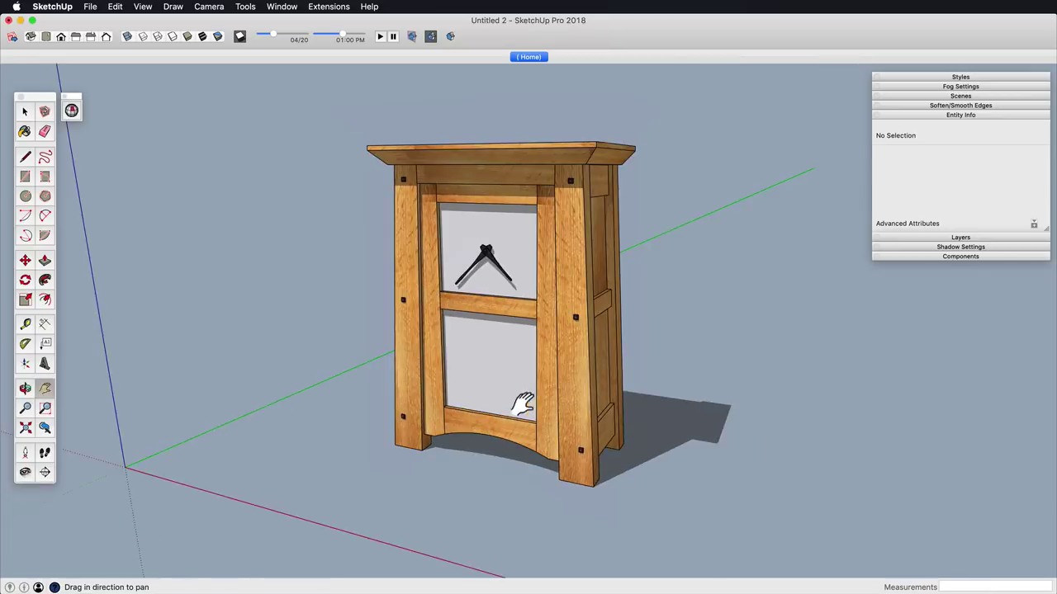
Step: Examine the pegs on both front legs, the front panels and the hands from several angles
key(o)
drag(522, 404, 562, 402)
key(z)
drag(561, 401, 541, 342)
key(h)
drag(520, 388, 567, 313)
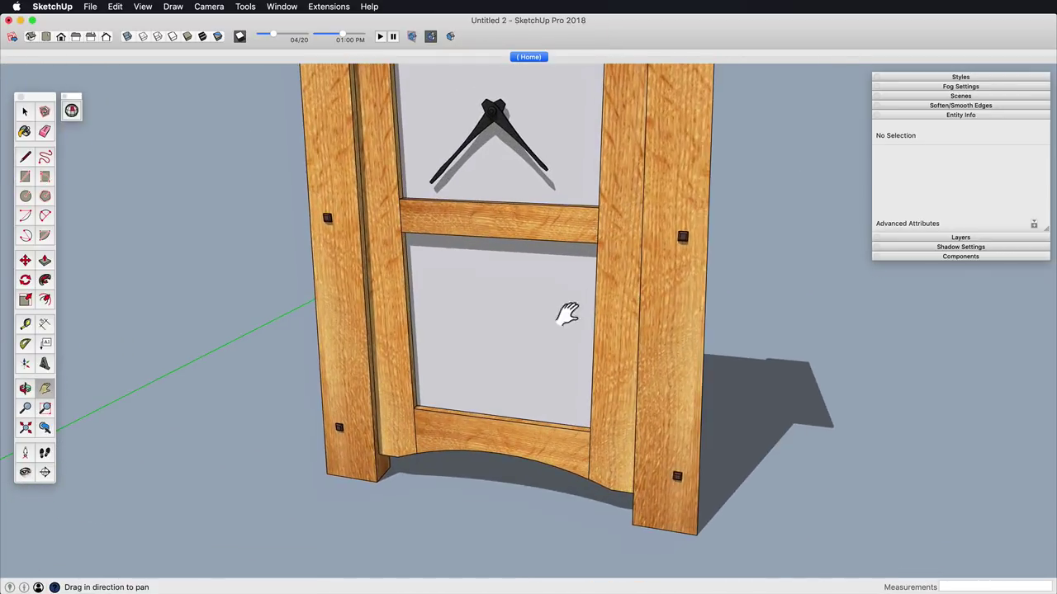
key(super+Tab)
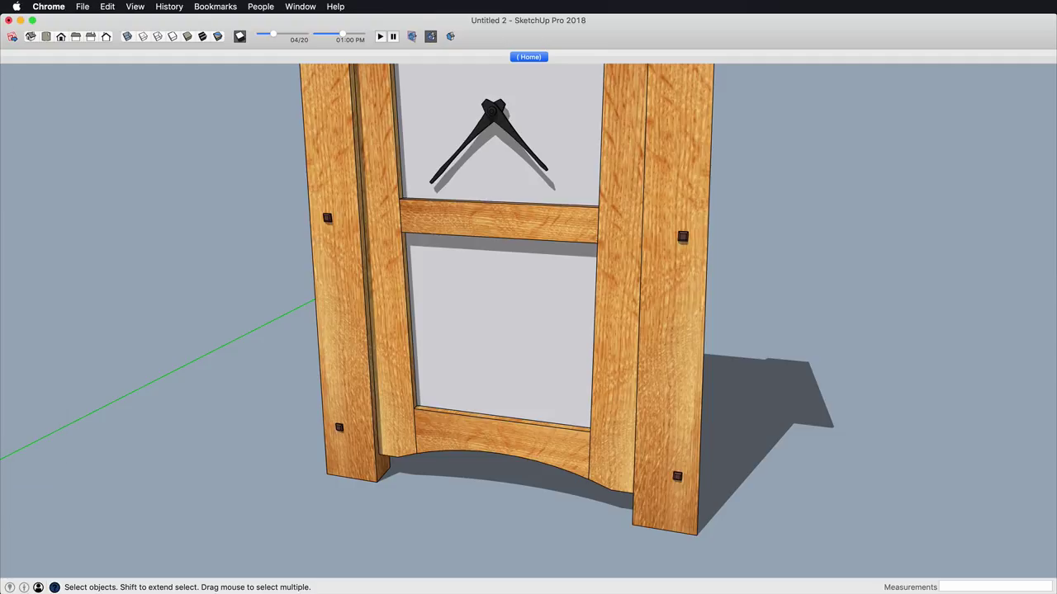
click(721, 527)
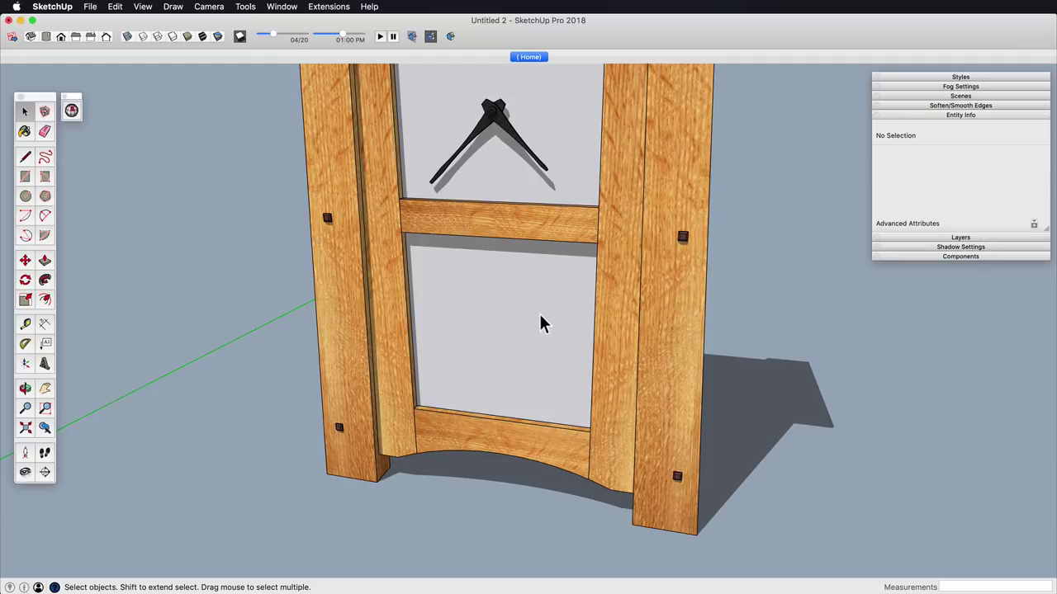
click(516, 329)
middle_drag(518, 330, 410, 361)
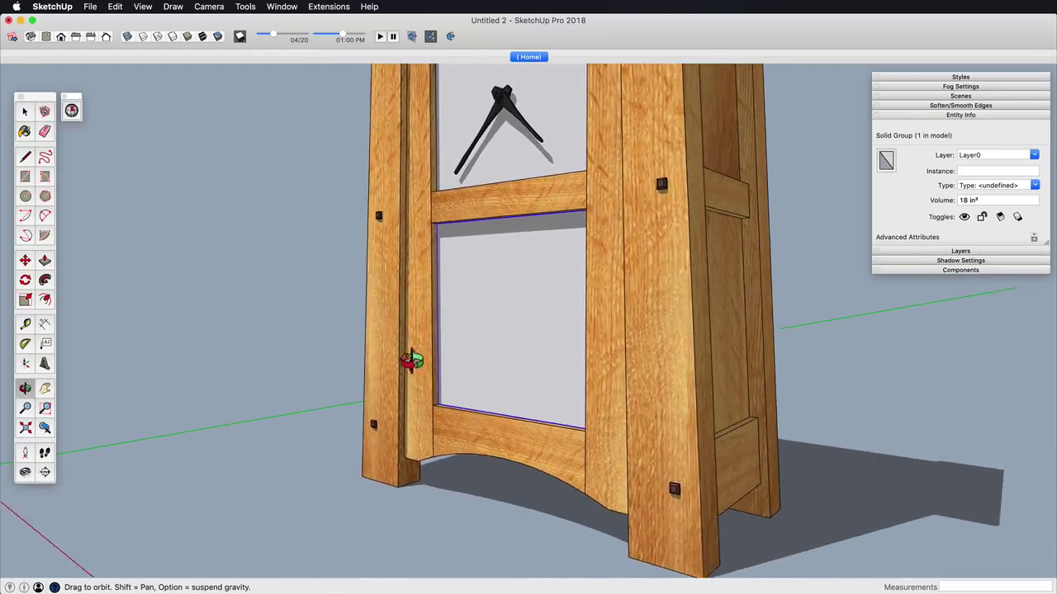
scroll(520, 392, down, 5)
mouse_move(532, 412)
shift+middle_down()
mouse_move(547, 393)
mouse_move(545, 418)
shift+middle_up()
middle_drag(545, 418, 540, 458)
scroll(540, 370, up, 5)
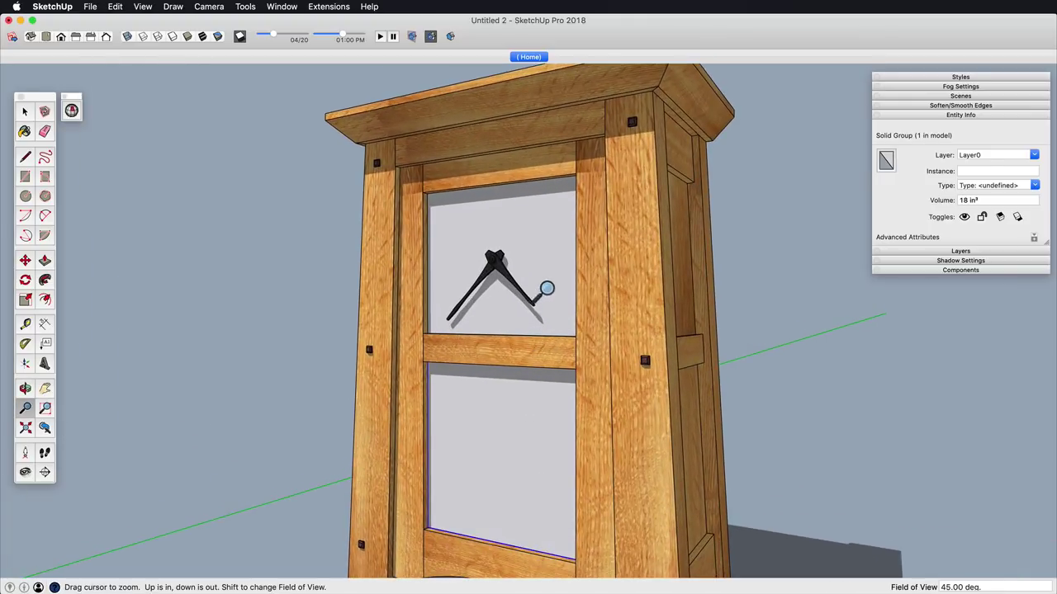
Step: Paint the upper front panel behind the hands pale pink, adjusting the tint and brightness, and leave the group
double_click(534, 263)
double_click(533, 261)
click(25, 133)
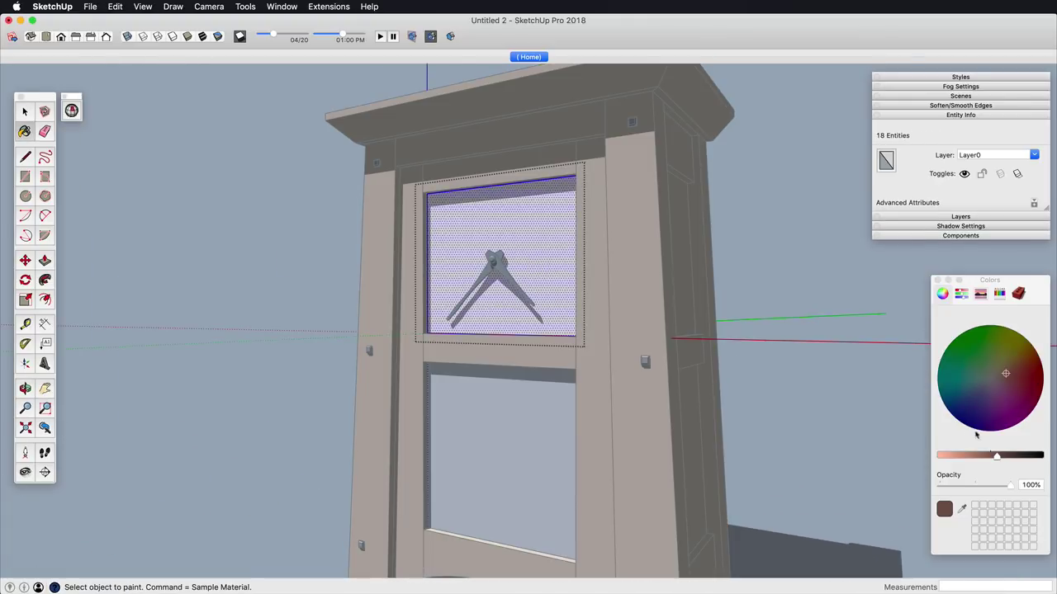
drag(971, 456, 955, 456)
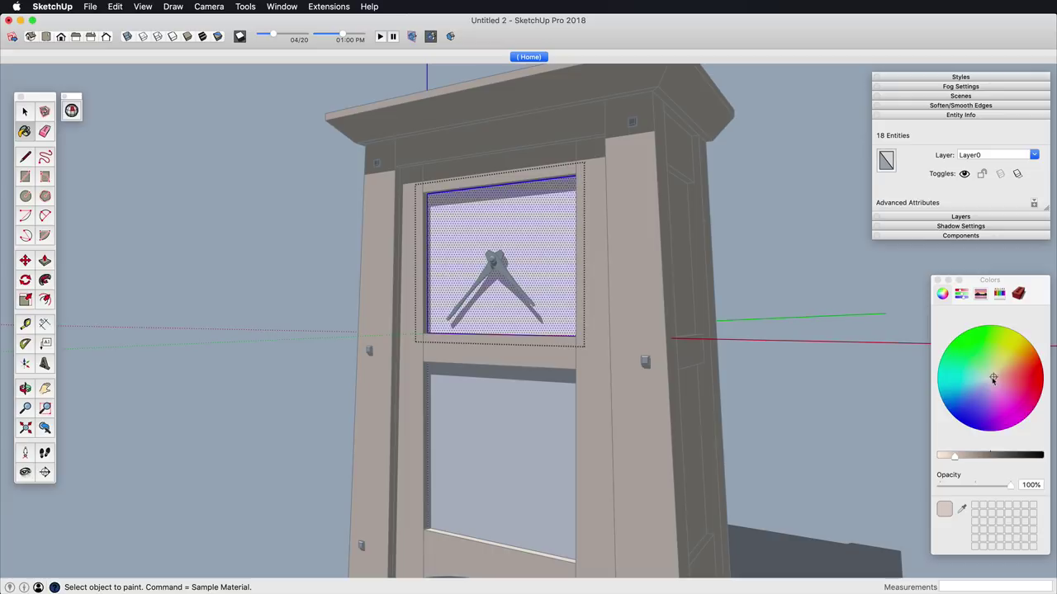
click(555, 312)
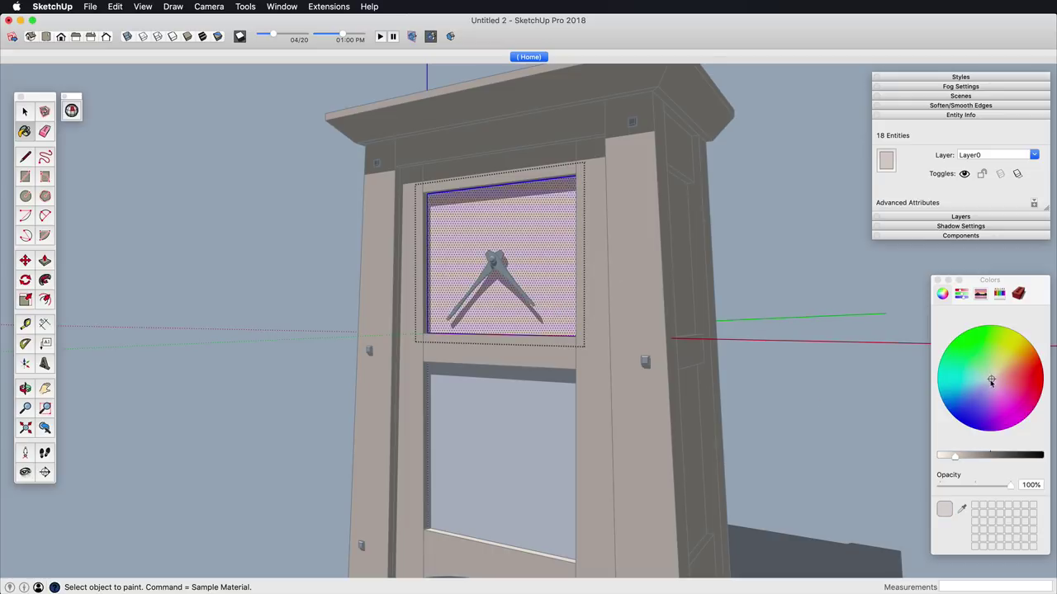
click(556, 321)
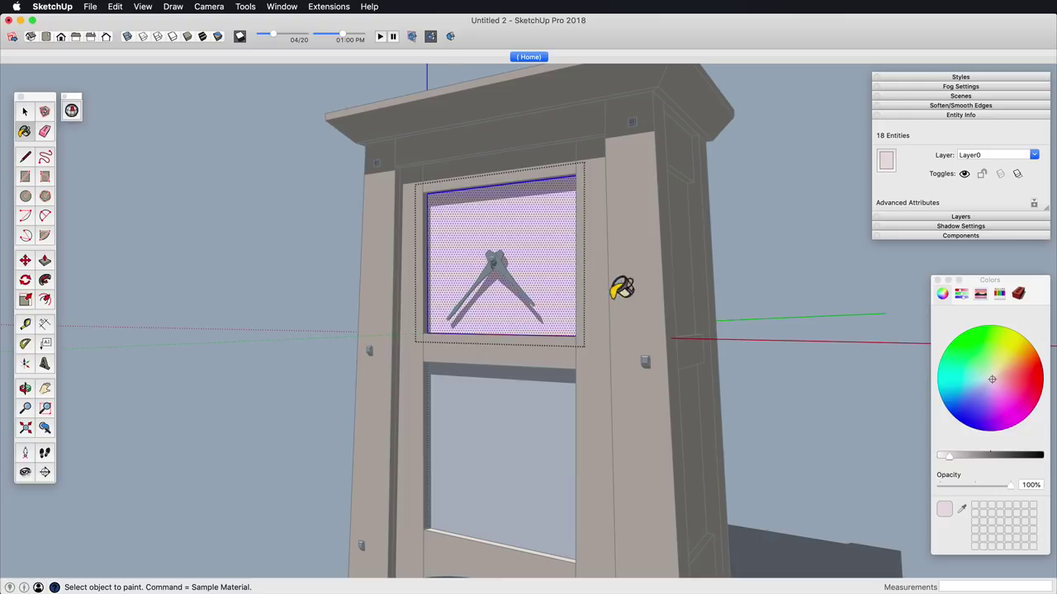
click(542, 443)
scroll(543, 443, down, 5)
shift+middle_drag(542, 443, 546, 363)
middle_drag(547, 363, 539, 430)
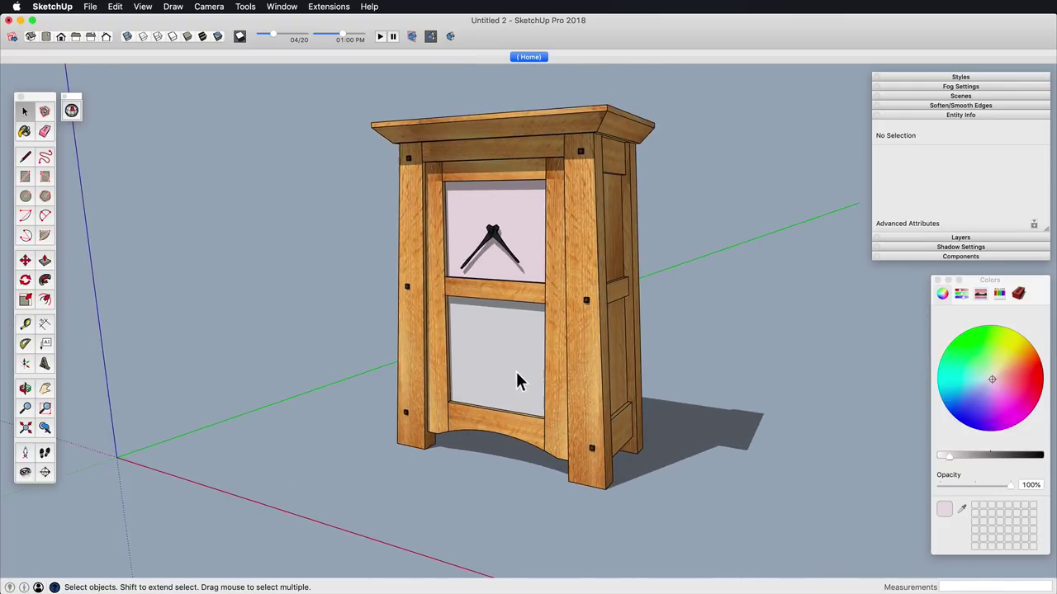
mouse_move(512, 367)
middle_down()
mouse_move(537, 388)
mouse_move(597, 366)
mouse_move(523, 378)
middle_up()
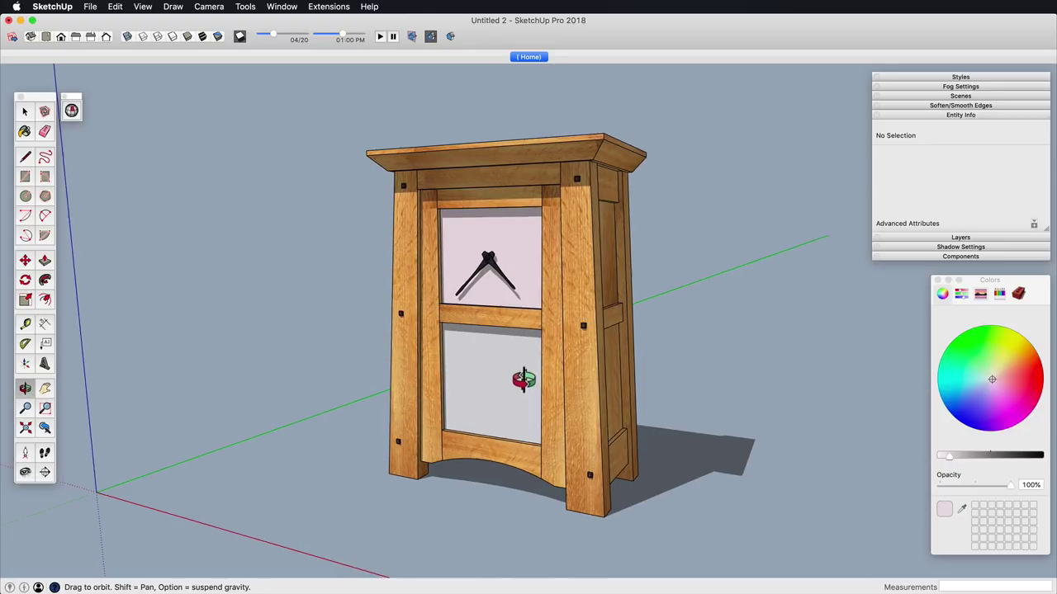
Step: Draw a small square on the lower rail's top face near the left stile and pull it up to the middle rail
scroll(521, 457, up, 3)
scroll(553, 356, up, 5)
shift+middle_drag(521, 458, 605, 443)
scroll(532, 372, up, 5)
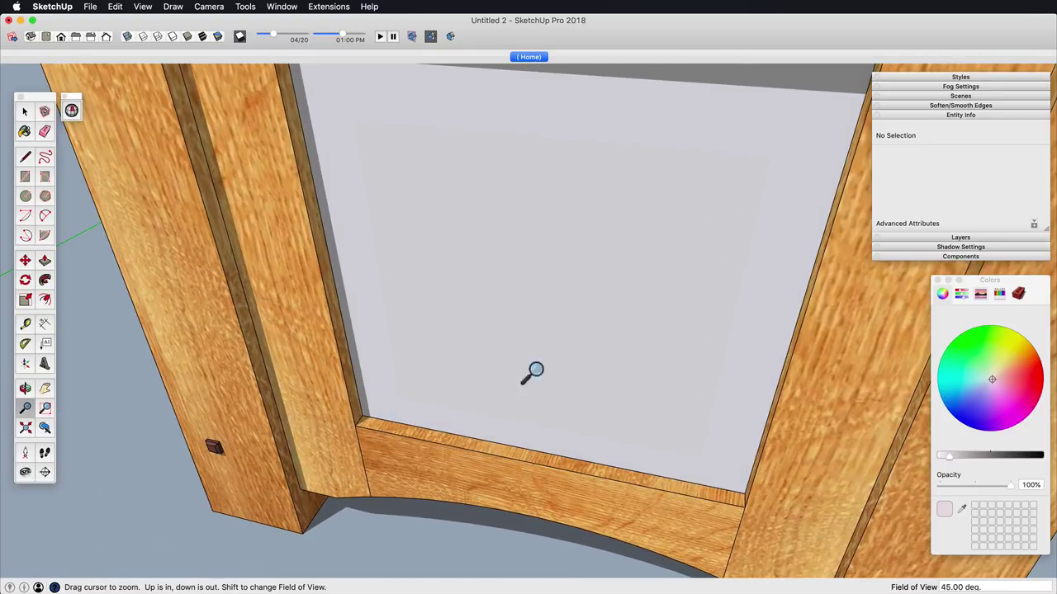
key(r)
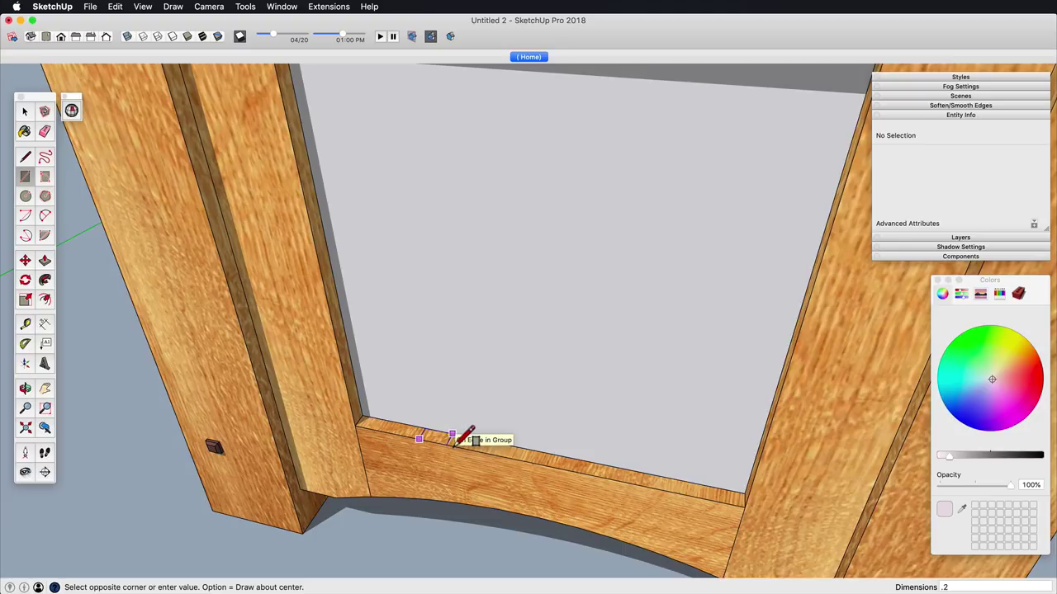
scroll(454, 447, down, 5)
shift+middle_drag(473, 446, 524, 431)
key(p)
click(488, 425)
click(589, 214)
Step: Make the vertical bar a component and paint its geometry with the model's existing medium-brown peg colour
key(space)
triple_click(478, 244)
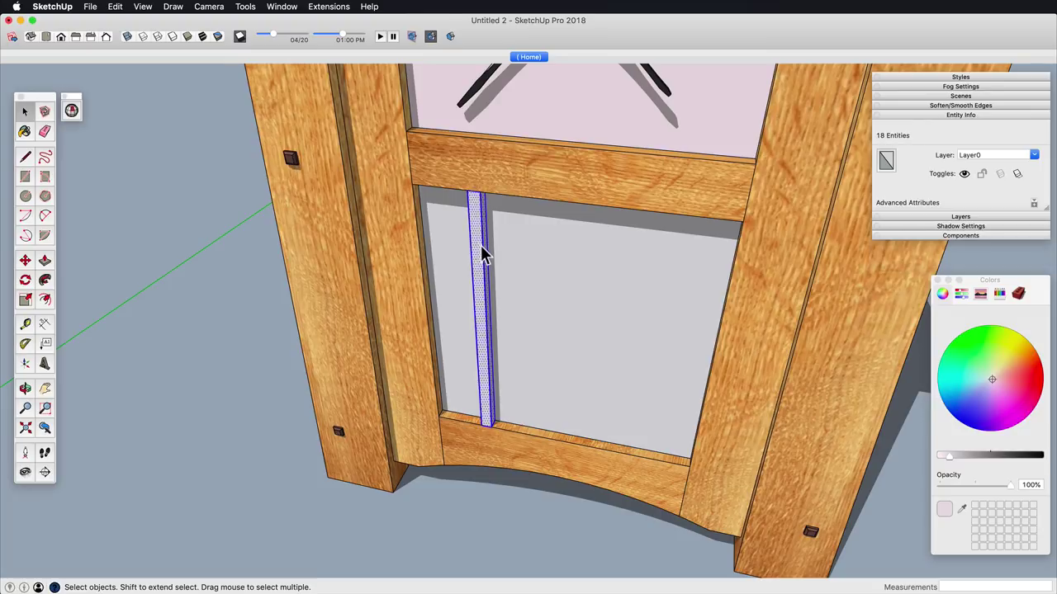
key(g)
key(Return)
key(Return)
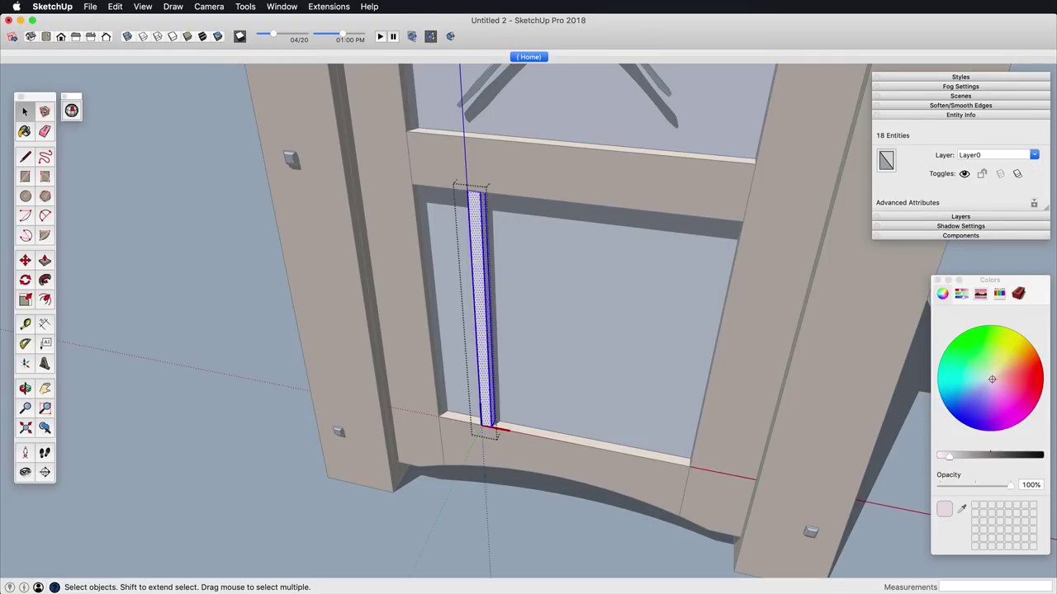
click(1018, 294)
click(479, 305)
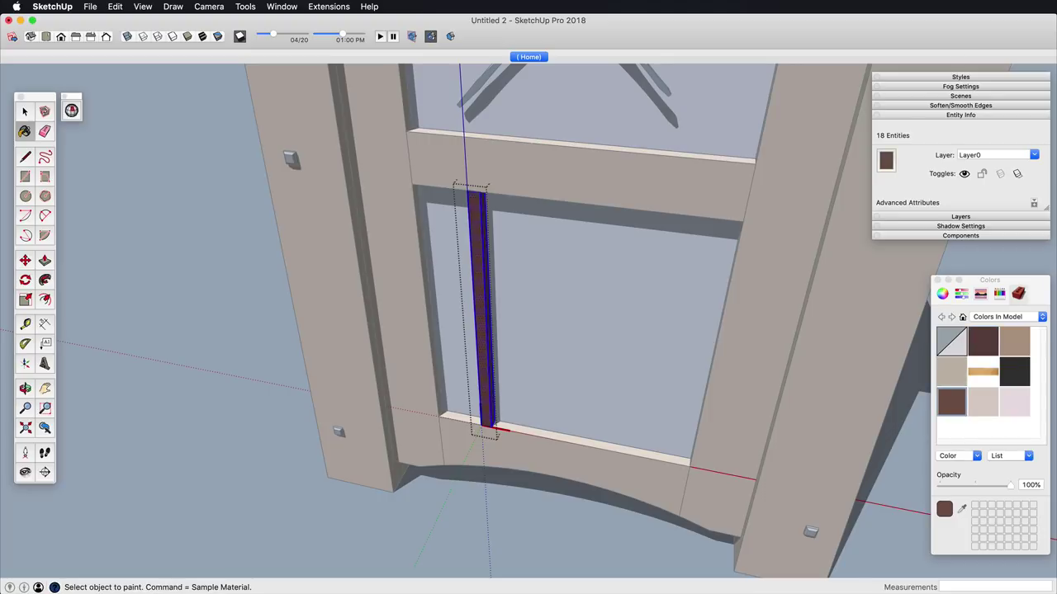
click(937, 279)
key(space)
key(Escape)
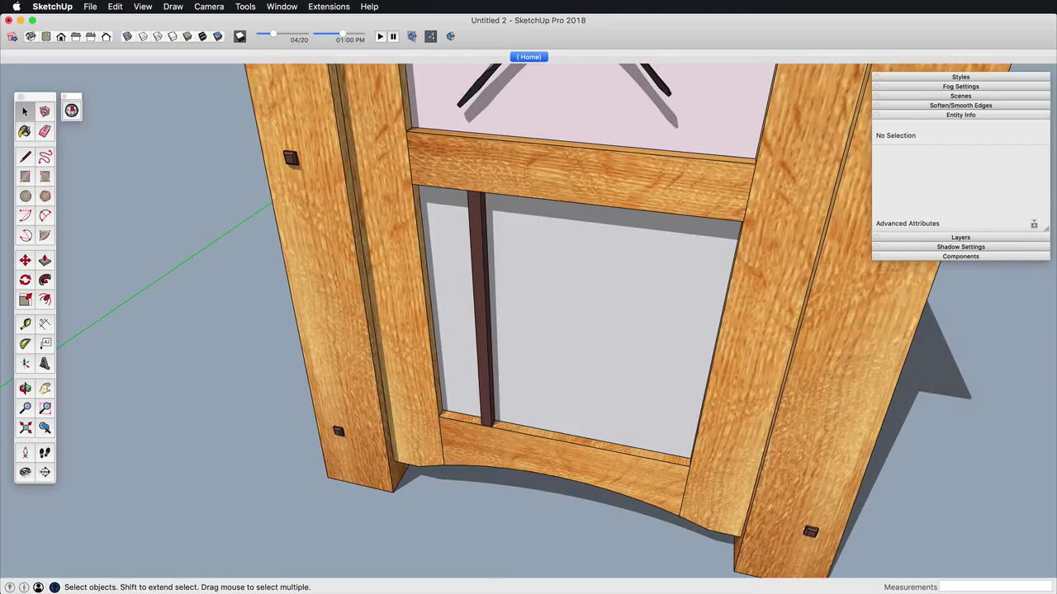
Step: Offset a guide from the left stile's inner edge and move the vertical bar onto it
click(483, 301)
scroll(486, 303, up, 3)
shift+middle_drag(486, 303, 506, 294)
key(t)
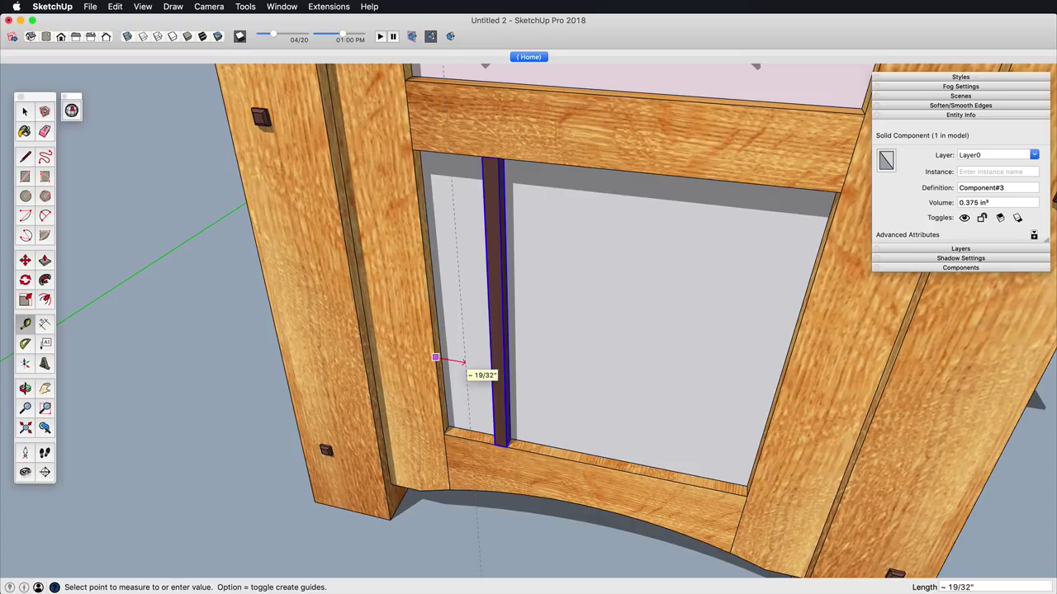
shift+middle_drag(503, 450, 483, 351)
scroll(521, 366, up, 5)
key(m)
click(492, 337)
click(479, 335)
click(483, 336)
Step: Copy the vertical bar towards the right stile and mirror the copy along the red axis with a scale of -1
scroll(484, 337, down, 5)
key(alt)
click(475, 372)
click(564, 377)
scroll(487, 347, up, 3)
key(s)
click(496, 321)
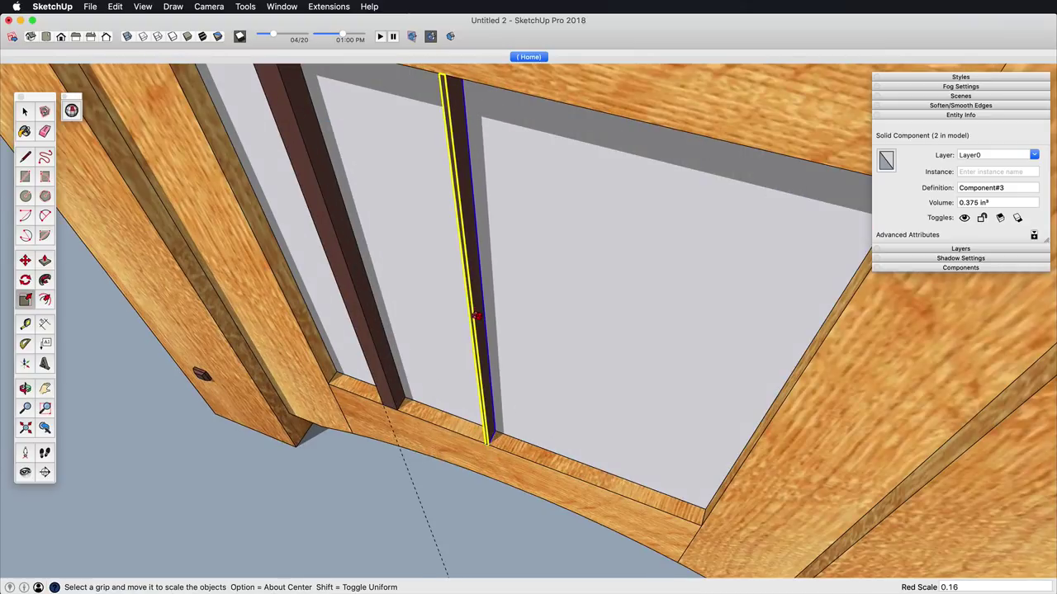
text(-1)
key(Return)
Step: Move the mirrored bar about 2 1/4 inches onto a guide offset from the right stile, and erase both guides
key(m)
key(t)
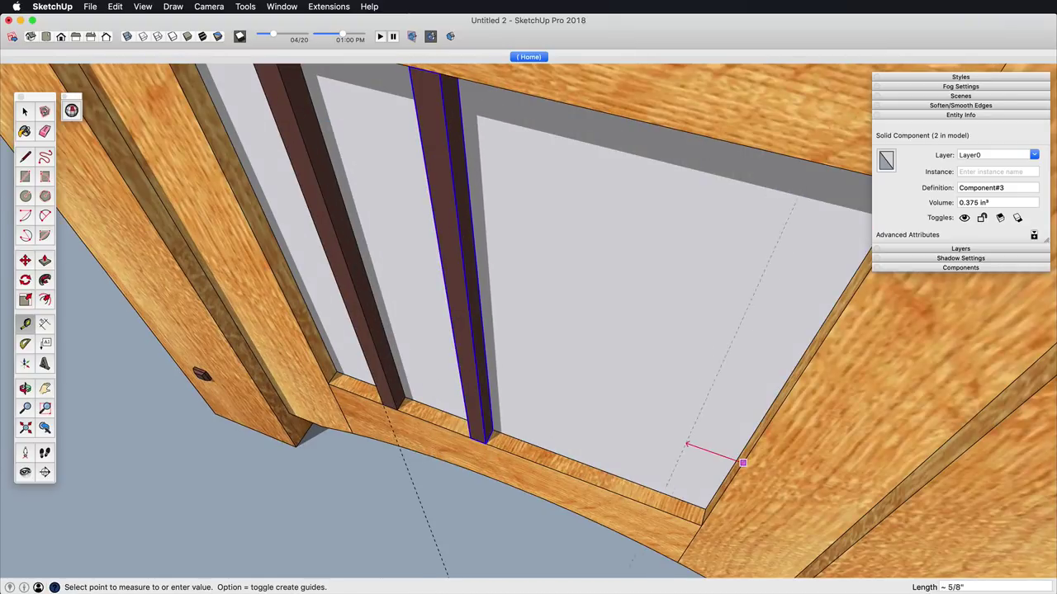
key(m)
click(487, 443)
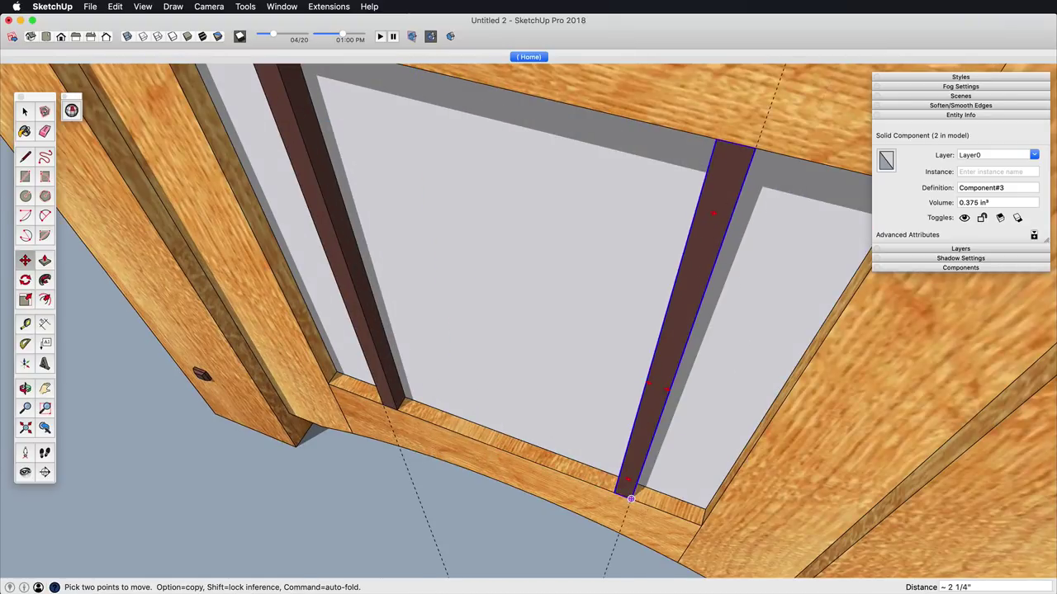
click(631, 498)
key(e)
click(621, 530)
click(419, 499)
Step: Rotate a copy of both vertical bars 90° about the centre of the lower panel to form two horizontal bars
scroll(421, 499, down, 4)
mouse_move(421, 500)
shift+middle_down()
mouse_move(467, 471)
mouse_move(488, 380)
mouse_move(479, 367)
shift+middle_up()
key(space)
click(587, 380)
shift+click(425, 371)
key(q)
click(496, 387)
click(495, 357)
key(alt)
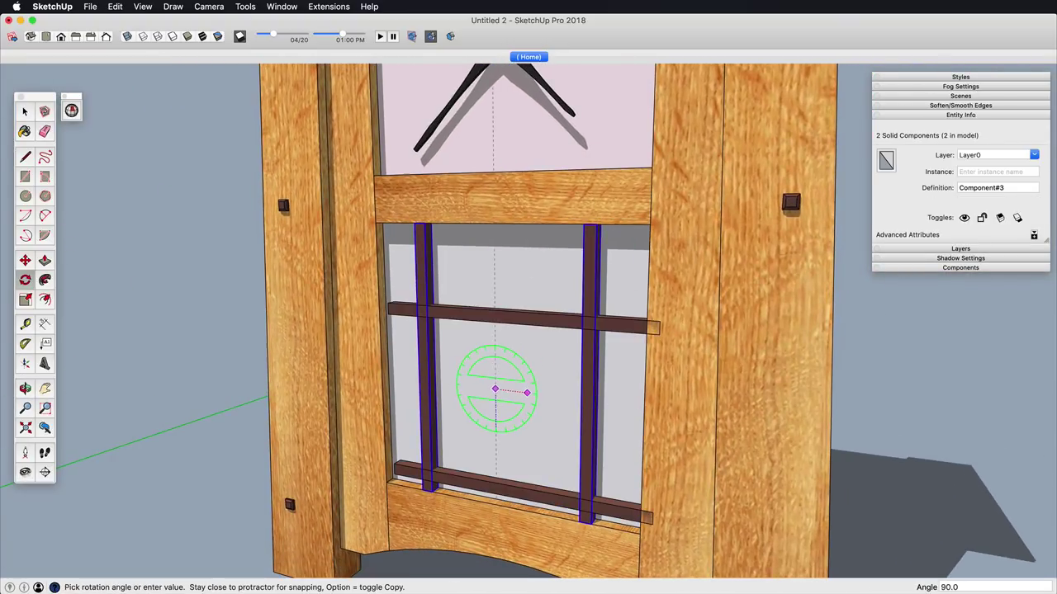
click(566, 403)
Step: Move the two horizontal bars so they fit within the lower panel opening between the stiles
click(659, 335)
click(647, 314)
scroll(647, 315, down, 3)
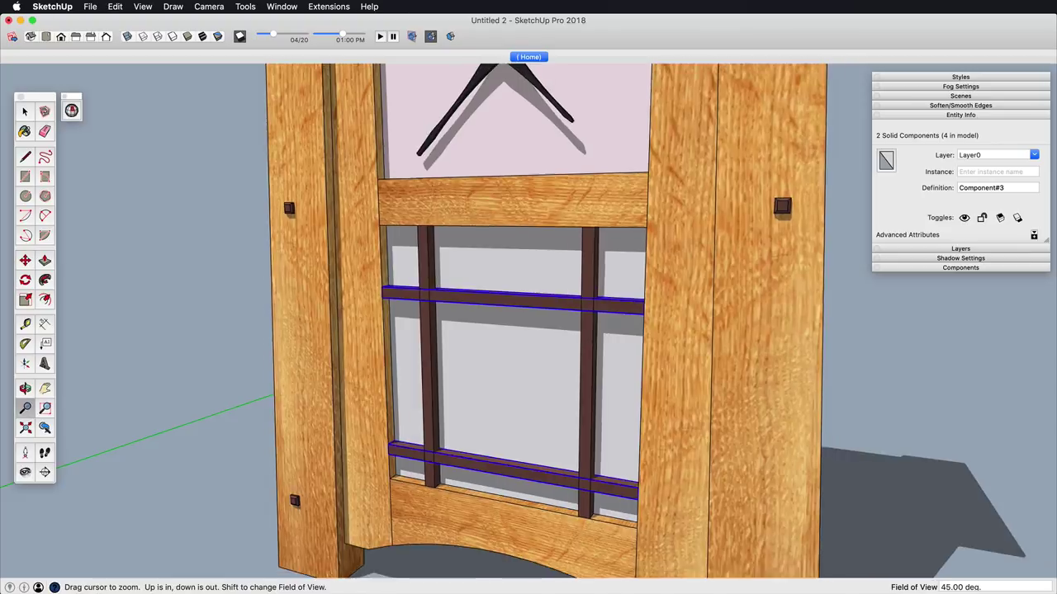
middle_drag(647, 314, 731, 330)
scroll(549, 376, up, 6)
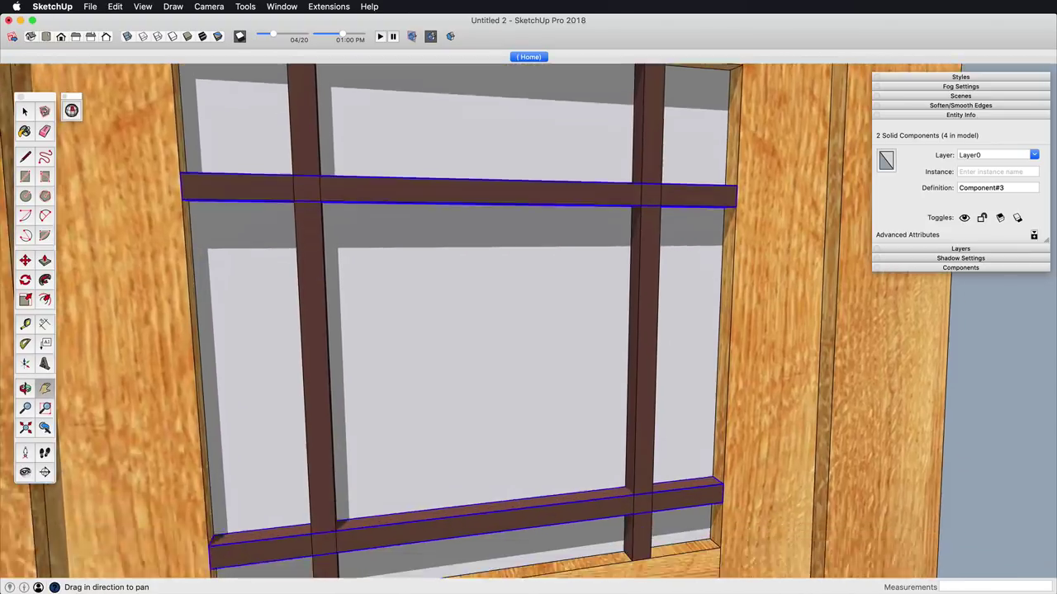
shift+middle_drag(549, 377, 514, 258)
click(173, 425)
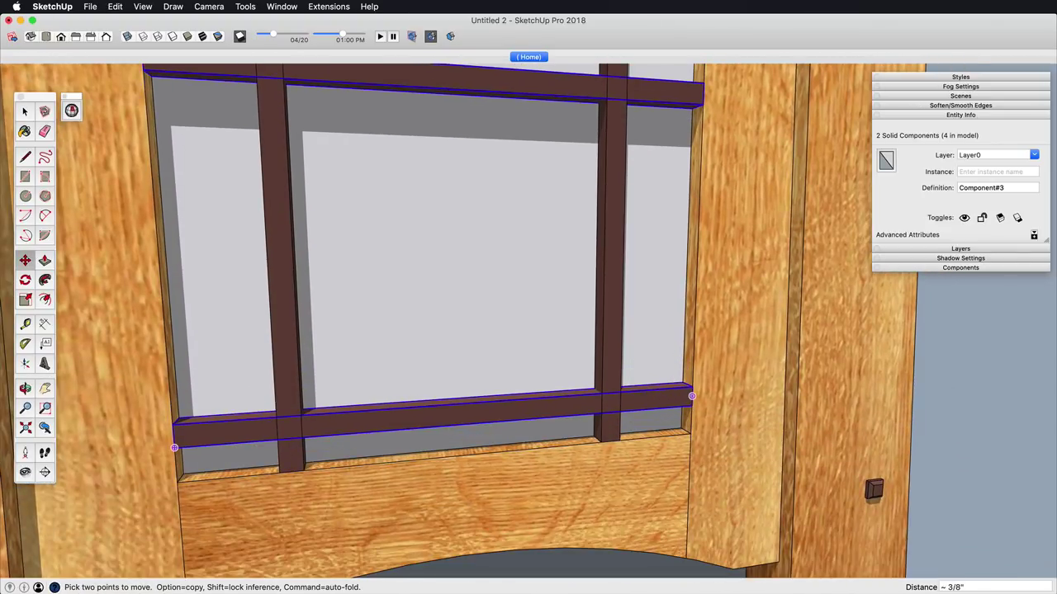
key(Escape)
Step: Deselect the bars and examine the barred lower panel and the whole cabinet from the front and sides
scroll(690, 396, down, 6)
shift+middle_drag(689, 396, 541, 293)
scroll(599, 388, down, 1)
scroll(591, 380, down, 6)
scroll(528, 372, up, 5)
middle_drag(541, 294, 521, 318)
scroll(522, 318, up, 4)
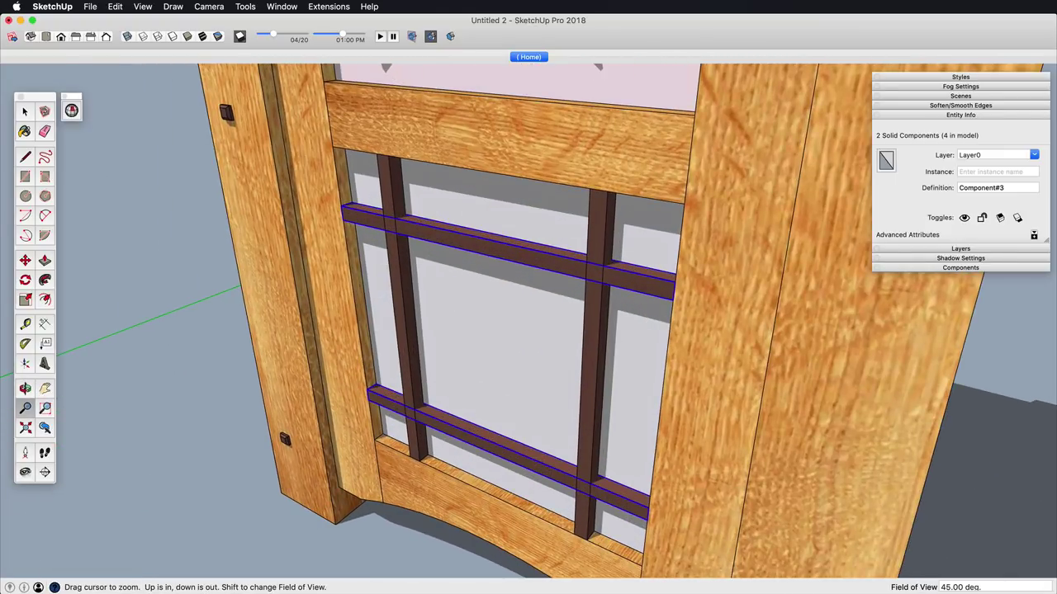
scroll(497, 321, down, 7)
mouse_move(497, 320)
shift+middle_down()
mouse_move(505, 308)
mouse_move(490, 370)
mouse_move(516, 335)
shift+middle_up()
scroll(505, 309, down, 1)
scroll(505, 309, down, 2)
scroll(516, 335, down, 3)
click(702, 331)
middle_drag(702, 330, 776, 305)
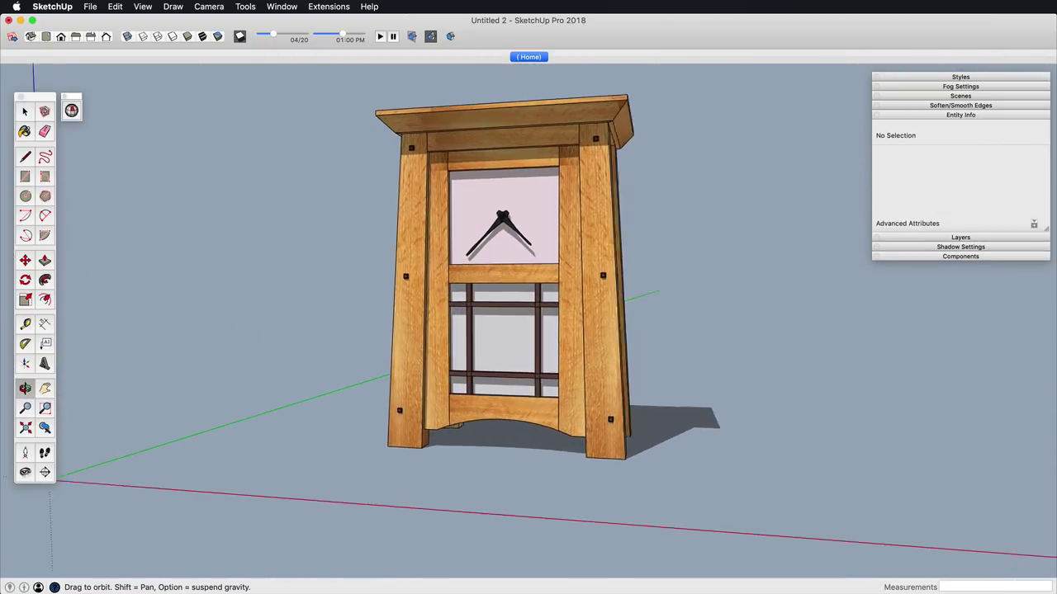
scroll(520, 326, down, 3)
middle_drag(578, 318, 528, 333)
scroll(504, 326, up, 4)
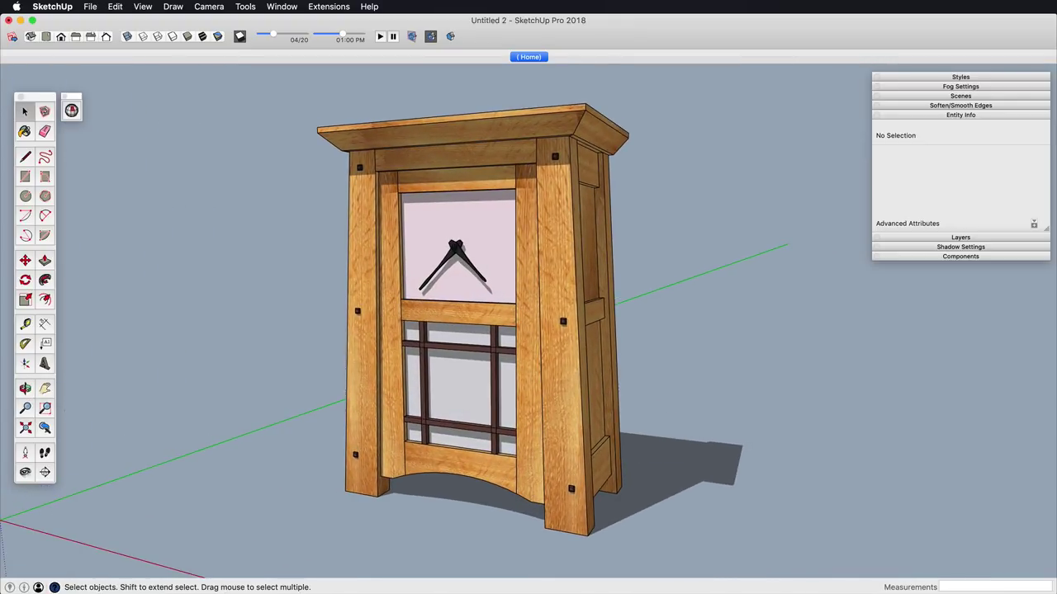
Step: Paint the geometry of the cabinet's side panels with the model's existing medium-brown colour
middle_drag(660, 309, 601, 330)
click(601, 330)
double_click(601, 331)
triple_click(601, 343)
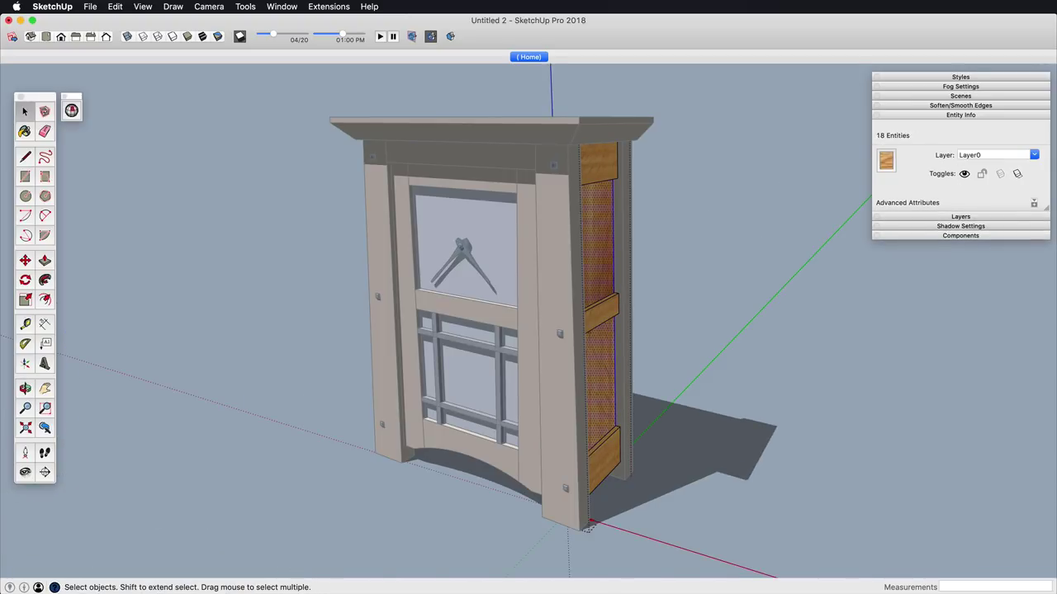
key(b)
click(601, 343)
key(space)
key(Escape)
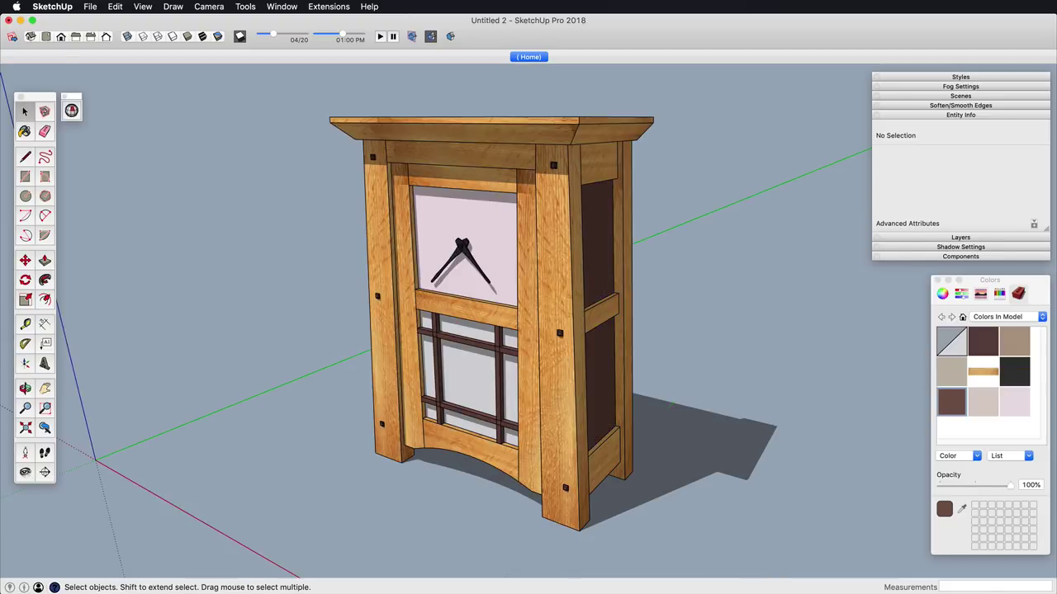
Step: Paint the lower front panel with the medium-brown colour and its crossing bars with the oak texture
scroll(495, 363, down, 3)
mouse_move(495, 364)
middle_down()
mouse_move(422, 351)
mouse_move(570, 331)
mouse_move(469, 381)
mouse_move(484, 350)
mouse_move(543, 309)
middle_up()
triple_click(465, 384)
key(b)
click(465, 384)
key(space)
key(Escape)
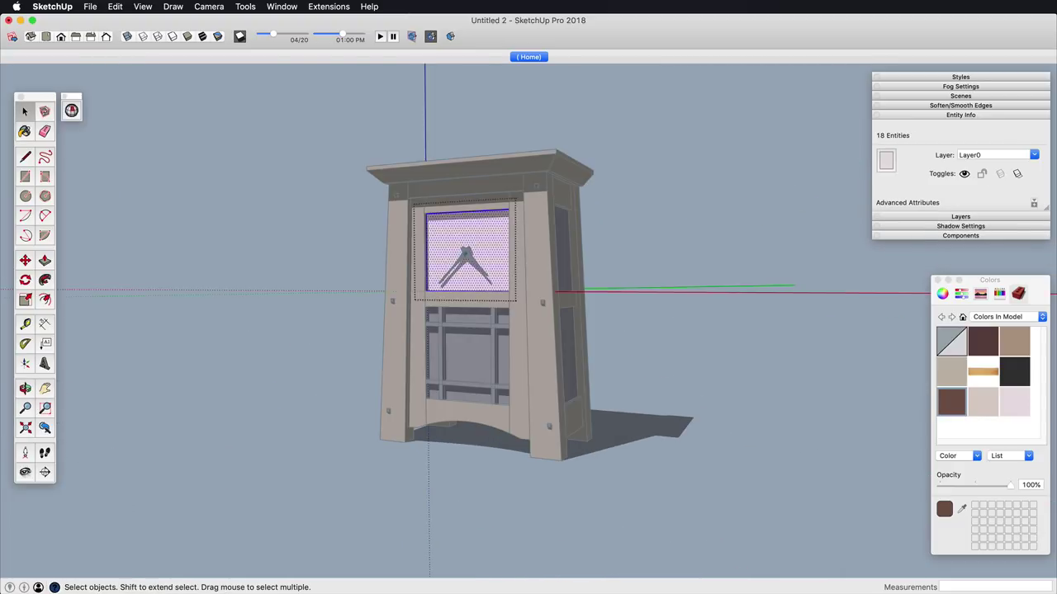
scroll(454, 371, up, 5)
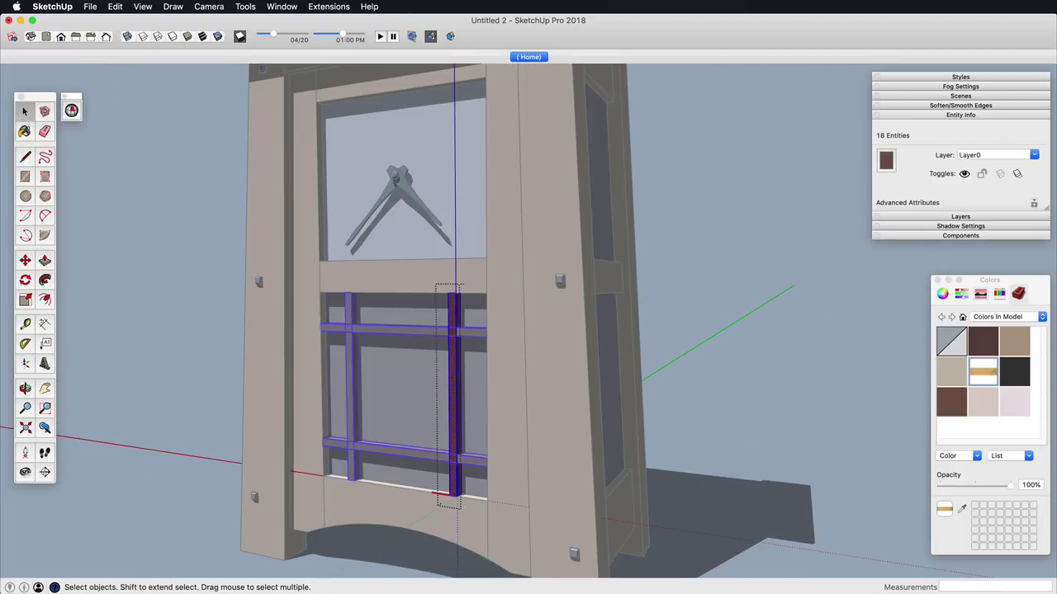
click(452, 388)
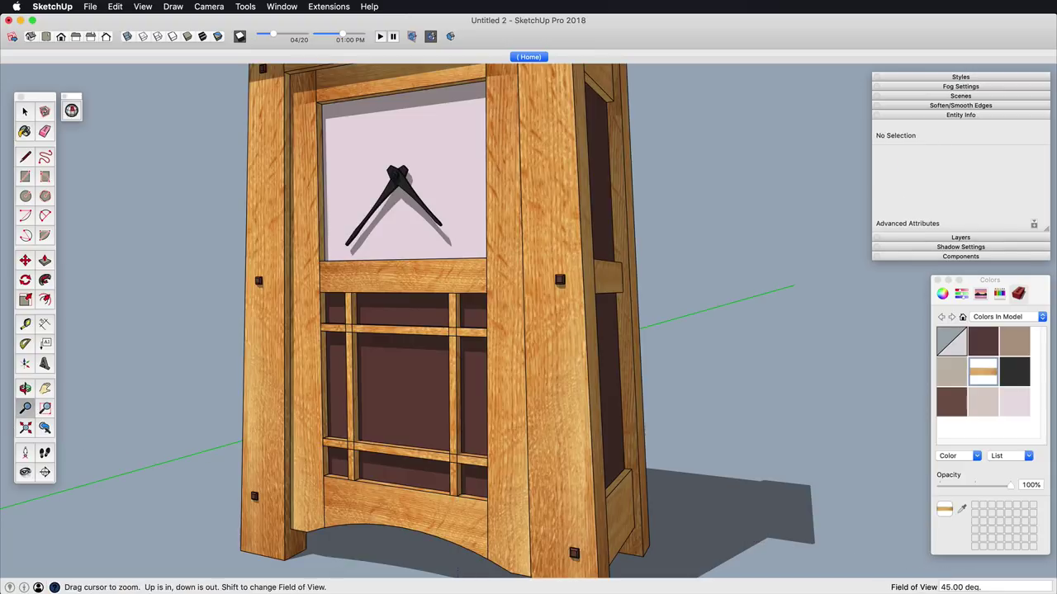
Step: Paint the clock face panel with the model's medium-brown colour
scroll(528, 330, down, 5)
drag(496, 331, 545, 330)
middle_drag(595, 322, 404, 339)
scroll(479, 289, up, 4)
double_click(462, 289)
double_click(462, 289)
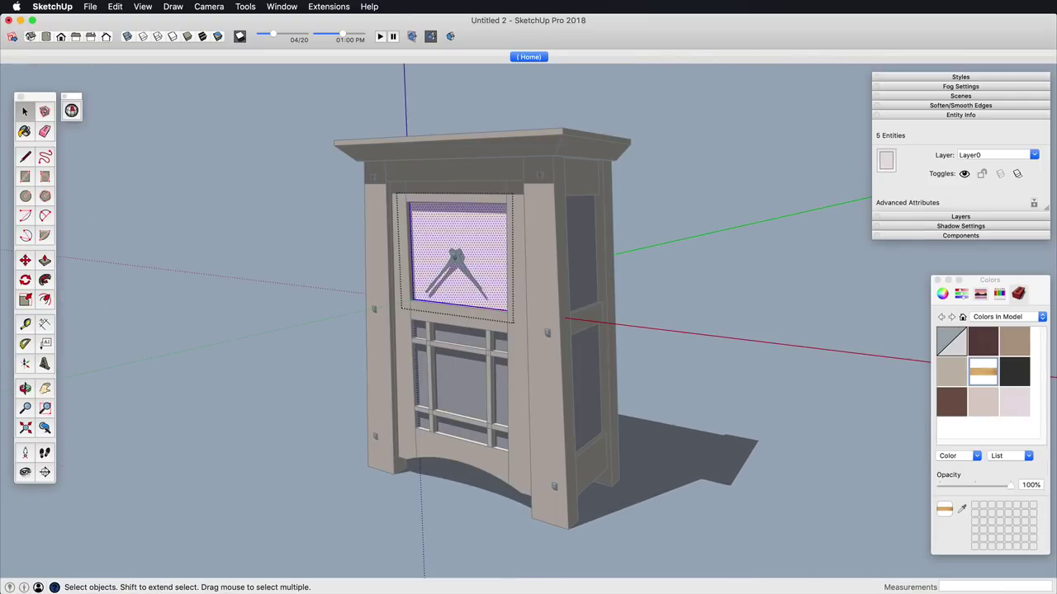
key(b)
click(462, 285)
key(space)
key(Escape)
Step: Draw an upright rectangle about 3/32 by 1/2 inch on the clock face above the hands and push/pull it into a thin hour marker
scroll(462, 322, down, 3)
middle_drag(463, 322, 520, 318)
scroll(520, 318, up, 3)
scroll(512, 297, up, 4)
shift+middle_drag(446, 289, 479, 404)
scroll(488, 322, up, 4)
scroll(487, 322, up, 3)
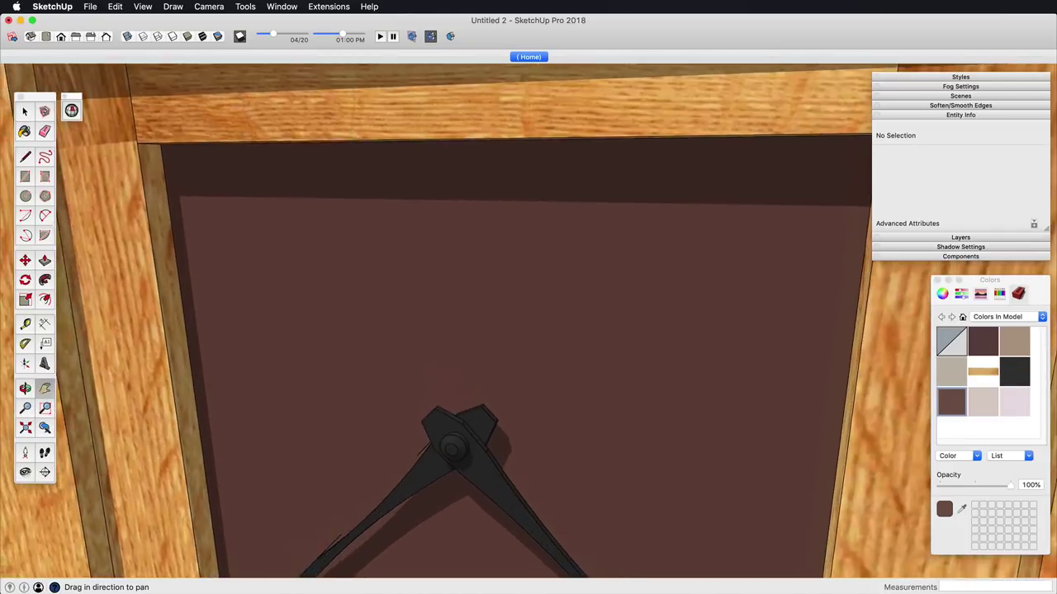
scroll(495, 346, down, 2)
key(r)
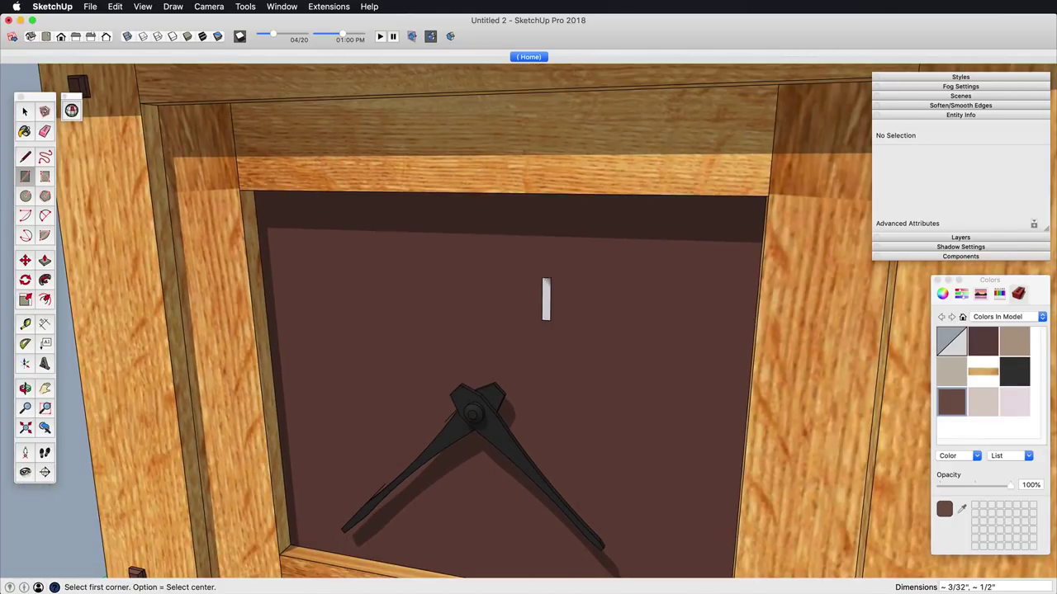
middle_drag(548, 310, 471, 347)
scroll(520, 305, up, 3)
key(p)
click(522, 305)
click(517, 309)
Step: Make the hour marker a component and paint its geometry with the oak texture
key(space)
triple_click(518, 308)
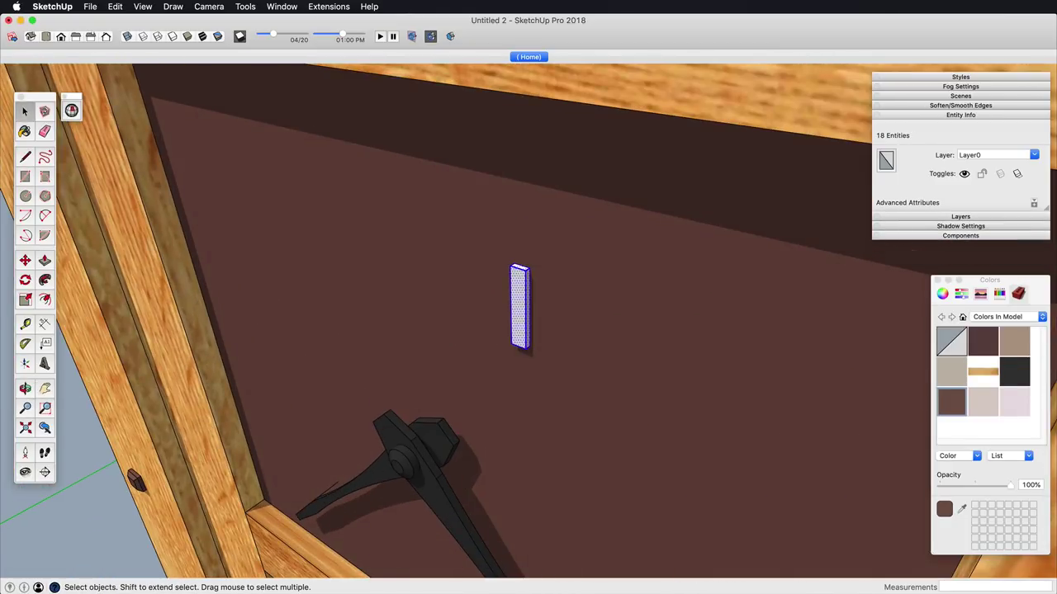
key(g)
key(Return)
double_click(520, 310)
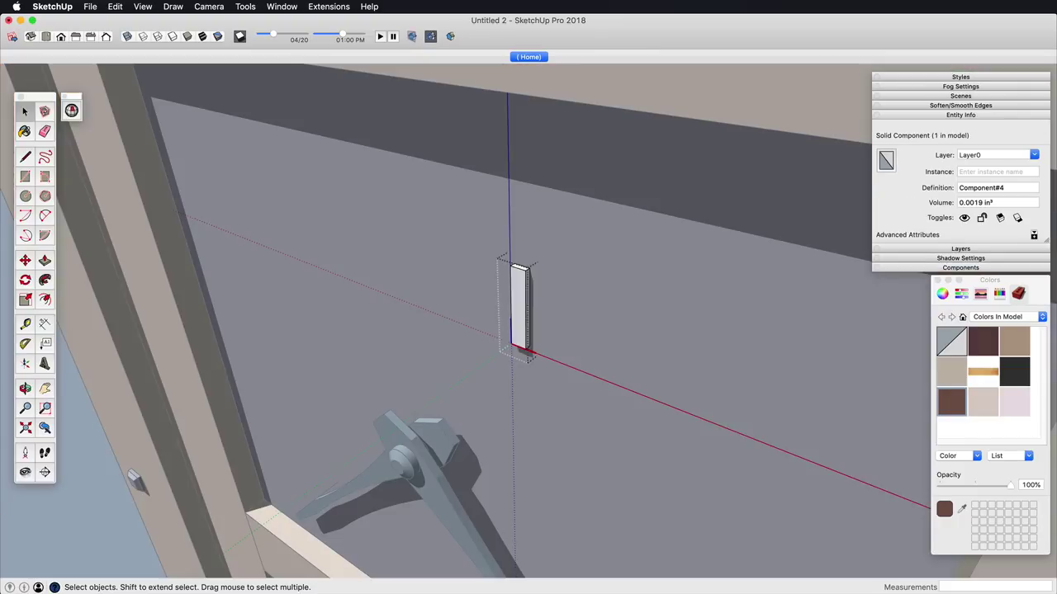
triple_click(520, 311)
scroll(525, 320, down, 3)
key(b)
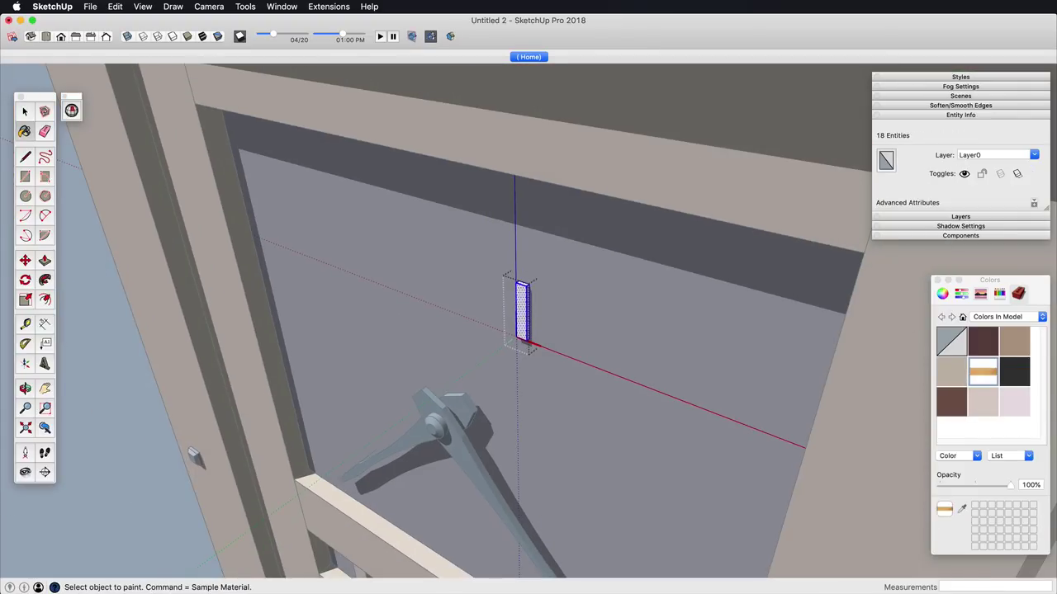
click(521, 312)
scroll(522, 312, down, 3)
key(space)
key(Escape)
Step: Move the hour marker to the twelve o'clock position, centred above the hands' pivot near the top of the face
click(526, 316)
middle_drag(525, 316, 611, 324)
scroll(554, 329, up, 2)
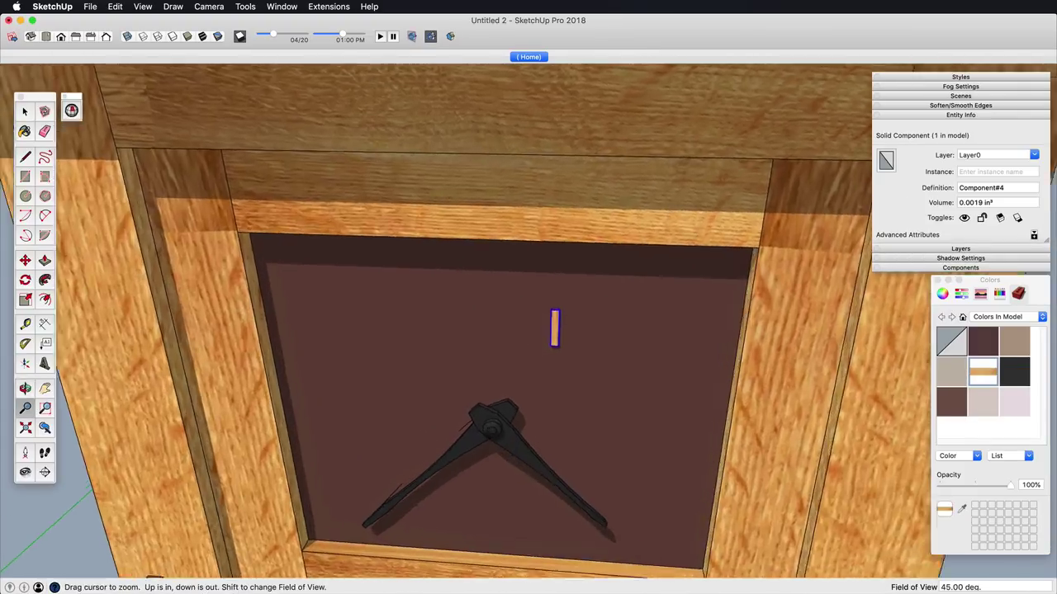
scroll(528, 322, up, 4)
key(m)
click(591, 294)
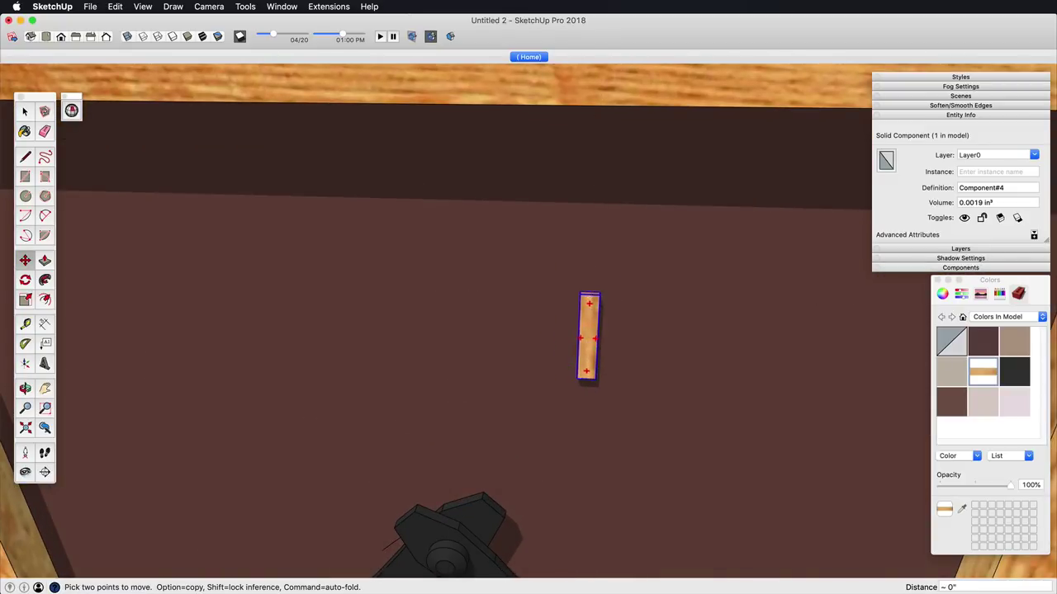
click(444, 289)
scroll(559, 281, down, 4)
shift+middle_drag(559, 282, 591, 299)
click(593, 303)
click(593, 260)
Step: Rotate a copy of the marker 30° about the hands' pivot and multiply it 11x around the dial
mouse_move(549, 362)
shift+middle_down()
mouse_move(561, 317)
mouse_move(559, 371)
shift+middle_up()
scroll(549, 317, up, 5)
scroll(552, 316, down, 3)
key(q)
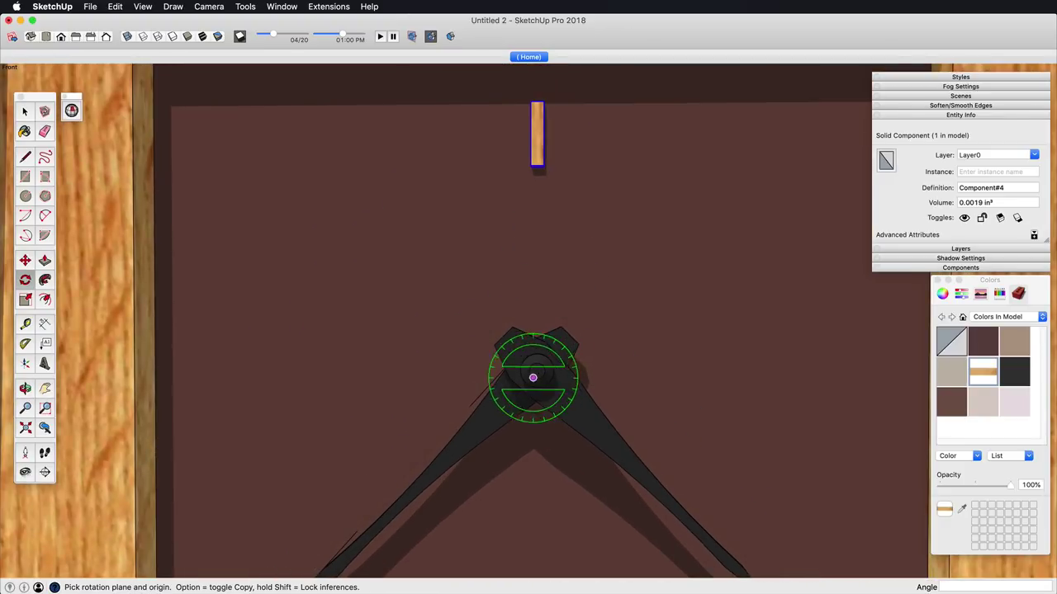
click(536, 371)
click(536, 251)
key(alt)
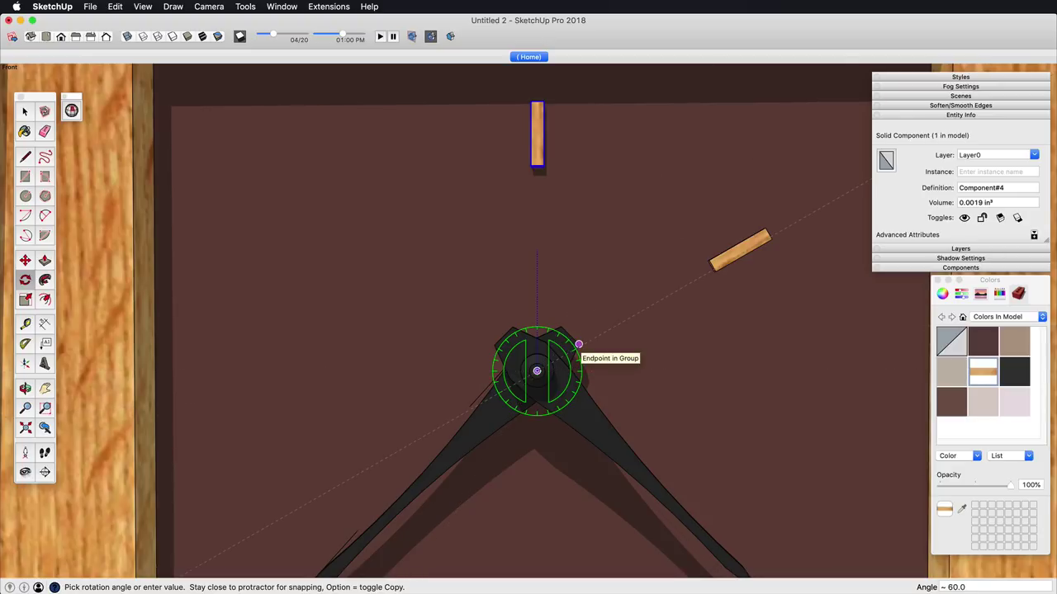
click(561, 326)
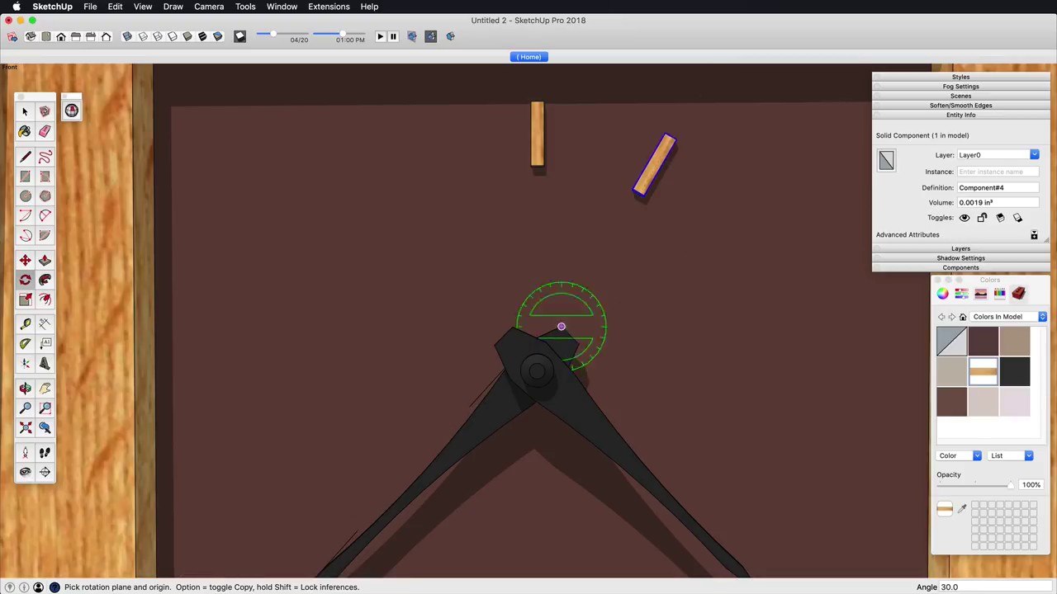
key(Return)
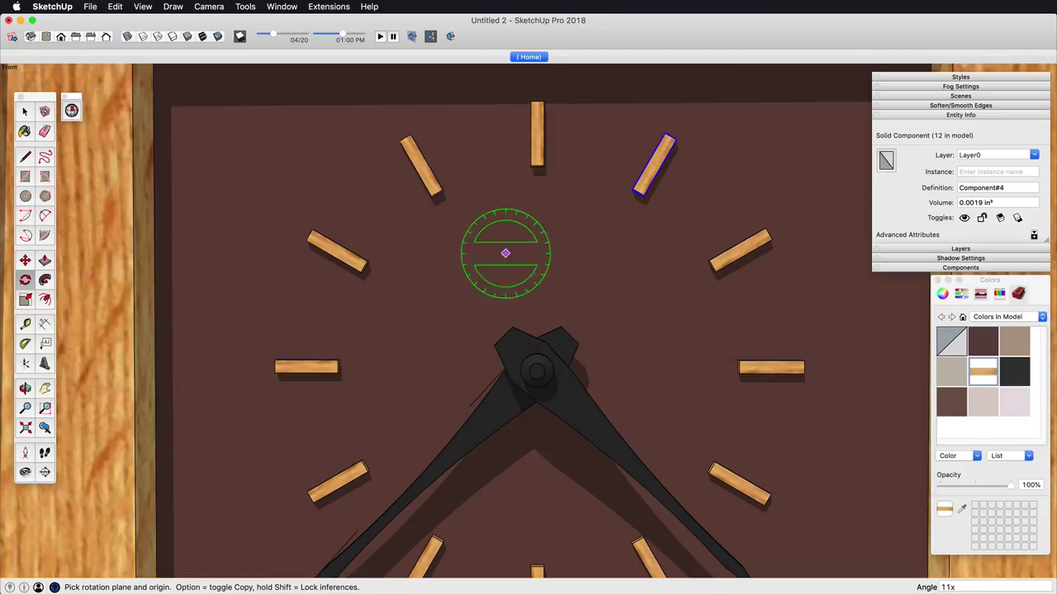
Step: Erase the stray edge beside the left clock hand
key(space)
double_click(494, 375)
key(e)
key(space)
key(Escape)
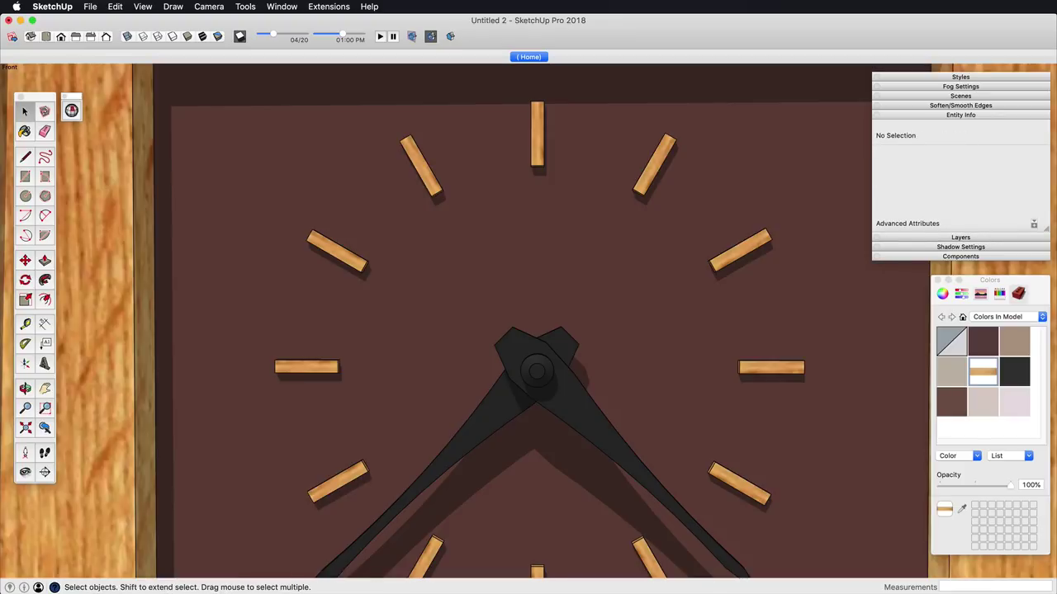
Step: Select the hour markers at twelve, three, six and nine o'clock and make them unique from the other markers
scroll(528, 322, down, 10)
scroll(511, 331, up, 5)
middle_drag(578, 330, 545, 318)
scroll(528, 322, up, 6)
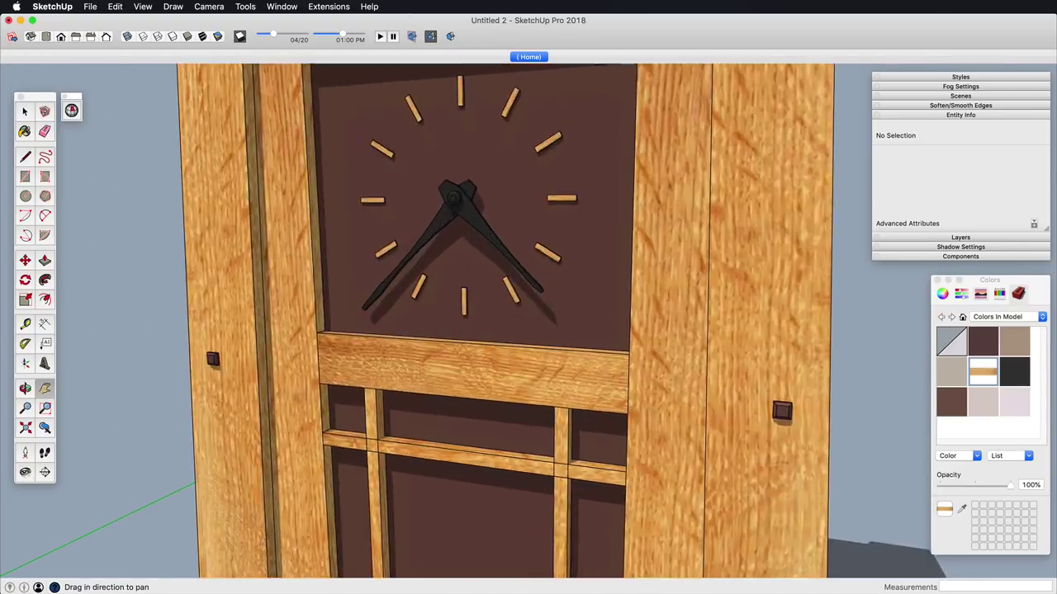
shift+middle_drag(504, 248, 562, 355)
scroll(562, 355, up, 3)
double_click(682, 340)
click(683, 341)
key(Escape)
click(682, 340)
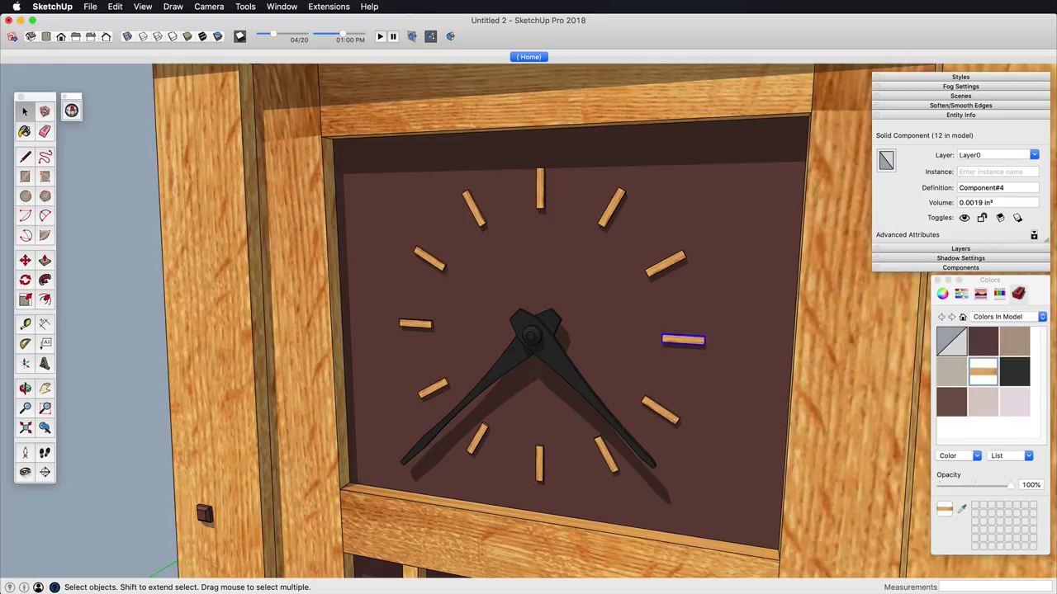
right_click(682, 339)
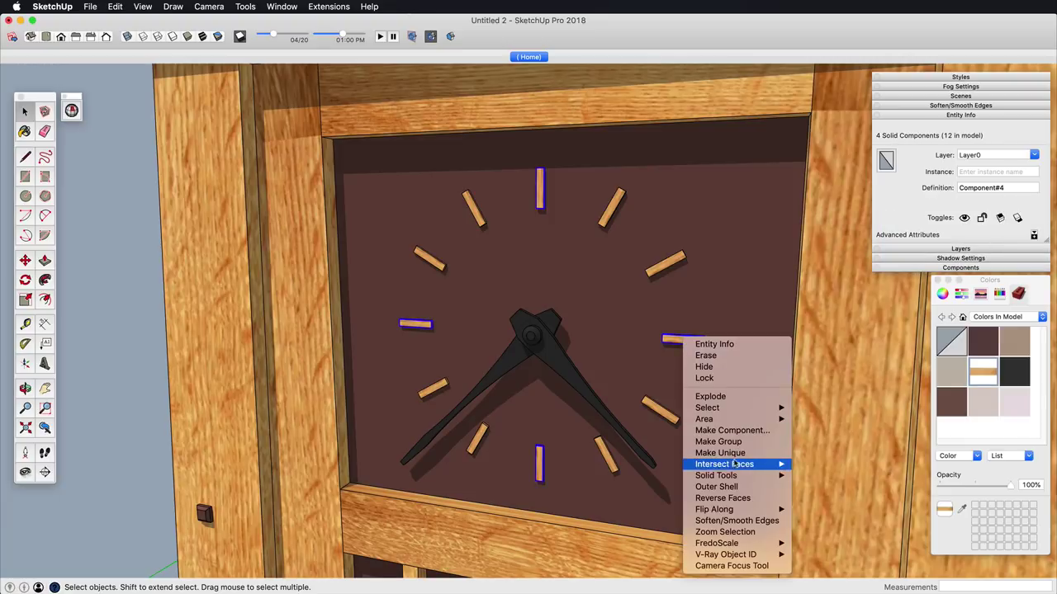
click(720, 452)
Step: Enlarge the four quarter-hour markers by pushing out the end and long side faces of the three o'clock marker's component
mouse_move(642, 404)
shift+middle_down()
mouse_move(647, 389)
mouse_move(578, 384)
shift+middle_up()
scroll(715, 336, up, 4)
double_click(714, 332)
key(p)
drag(736, 337, 779, 350)
middle_drag(724, 350, 578, 355)
scroll(595, 350, up, 5)
double_click(683, 361)
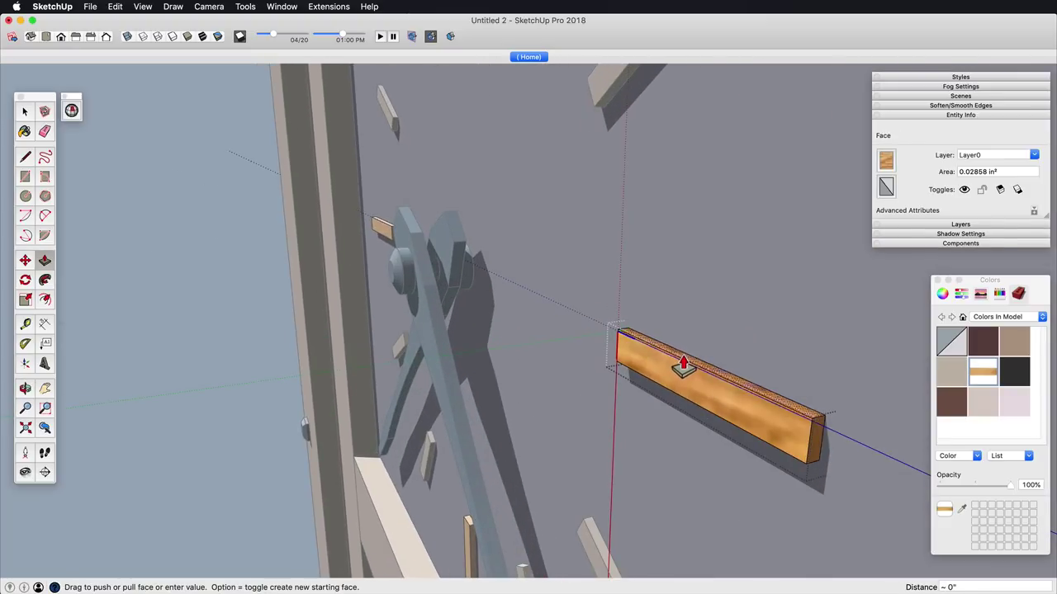
mouse_move(671, 359)
middle_down()
mouse_move(658, 315)
mouse_move(659, 198)
middle_up()
double_click(663, 223)
scroll(663, 224, down, 5)
middle_drag(586, 355, 520, 374)
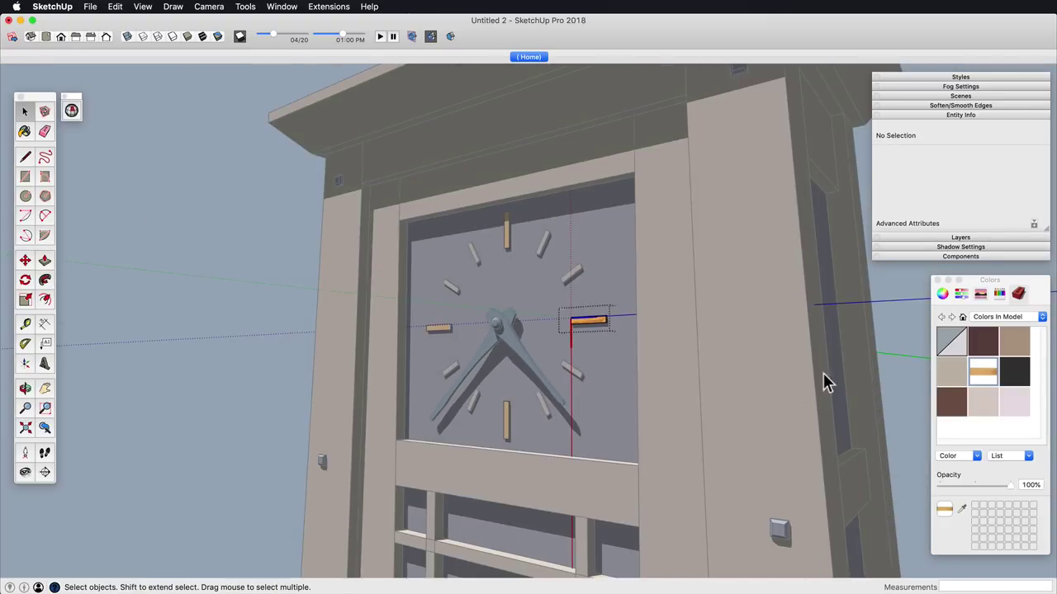
click(826, 382)
Step: Examine the whole clock cabinet with its brown panels, oak bars and dial markers
key(z)
scroll(561, 385, down, 3)
key(o)
drag(561, 385, 587, 371)
key(z)
key(h)
key(z)
drag(582, 375, 495, 396)
key(h)
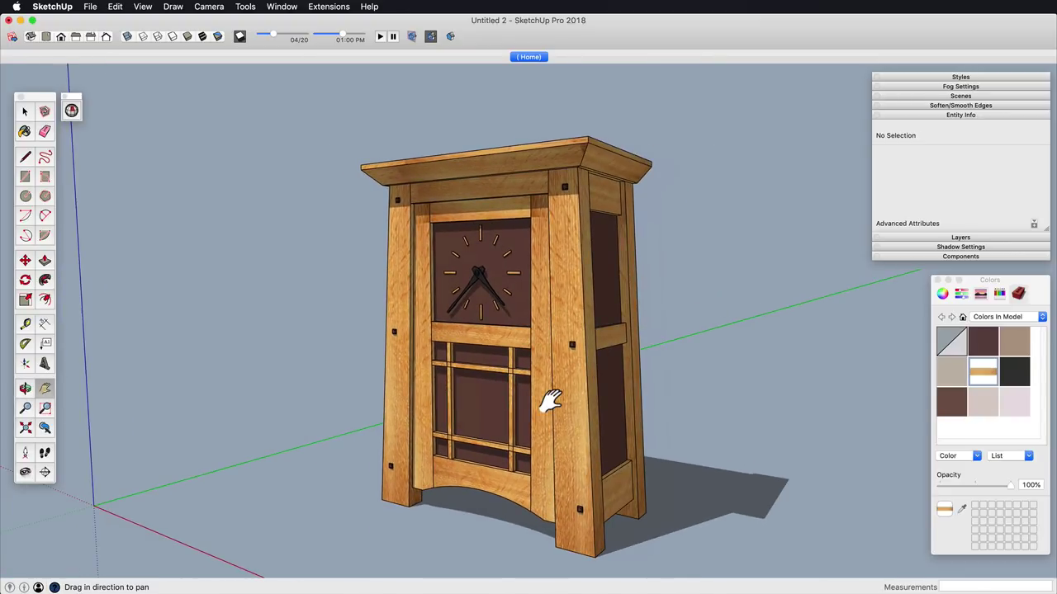